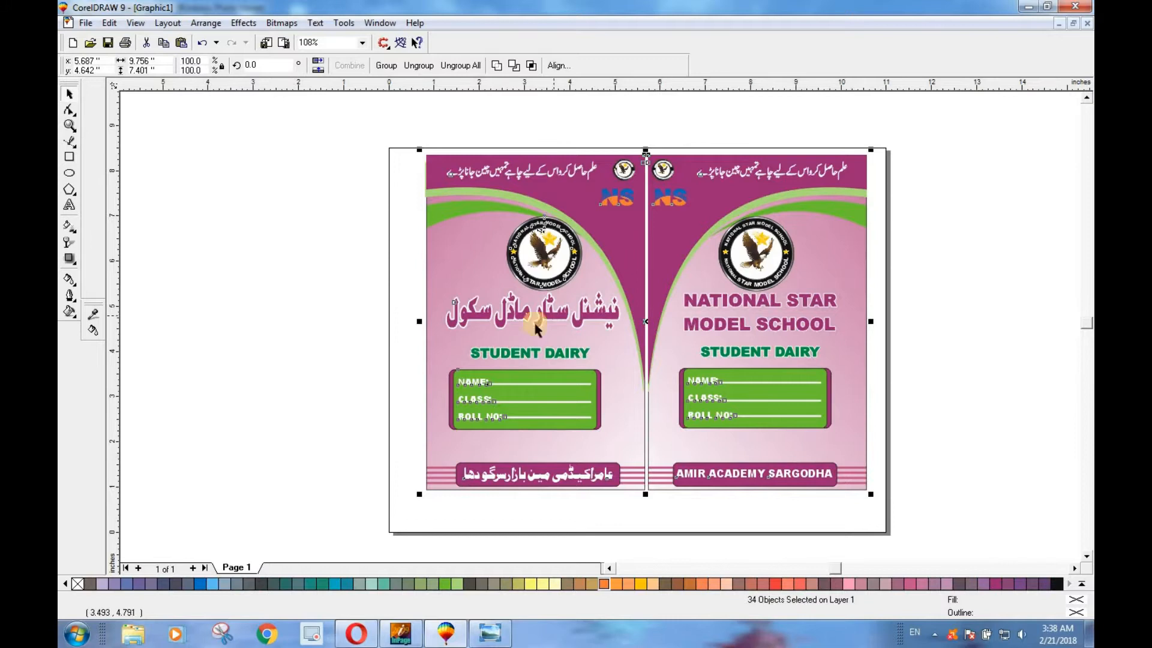
# Switch to Opera and look through the uploaded videos on the Amir Academy YouTube channel
pyautogui.click(275, 342)
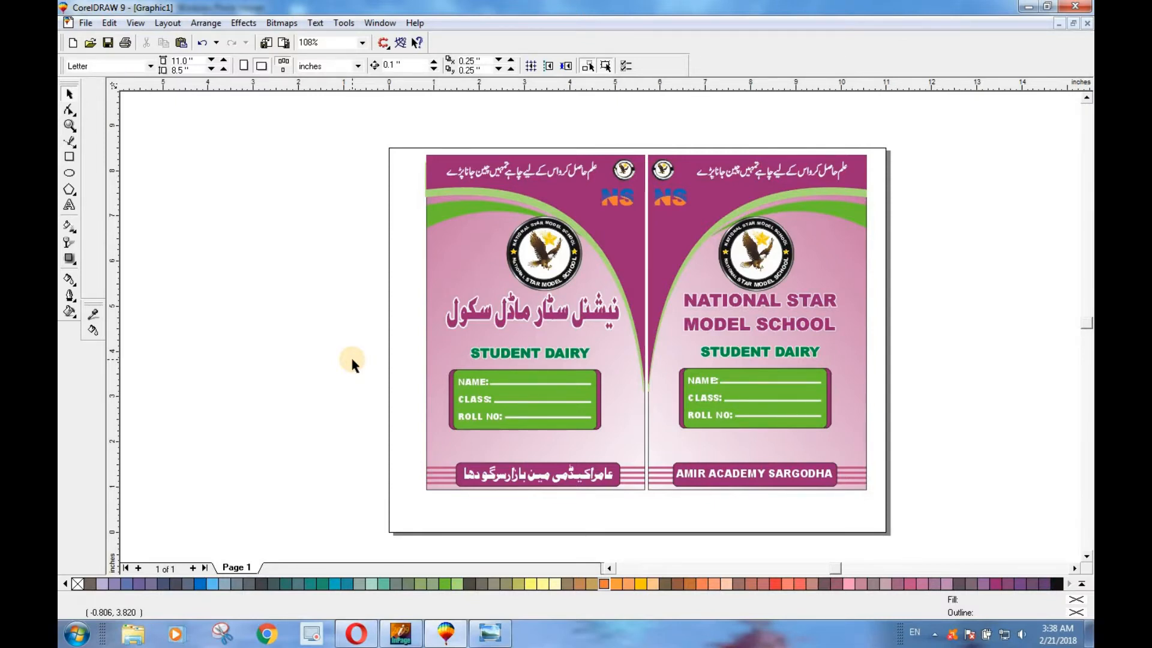
pyautogui.click(356, 633)
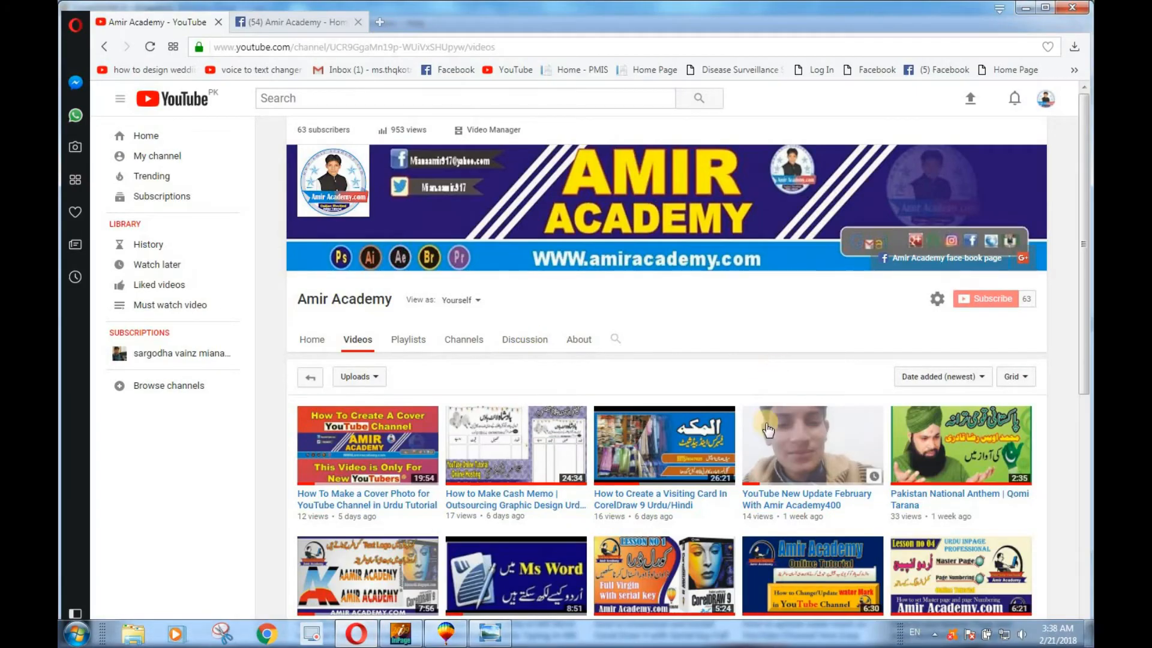
pyautogui.scroll(-2, 769, 430)
pyautogui.scroll(1, 996, 268)
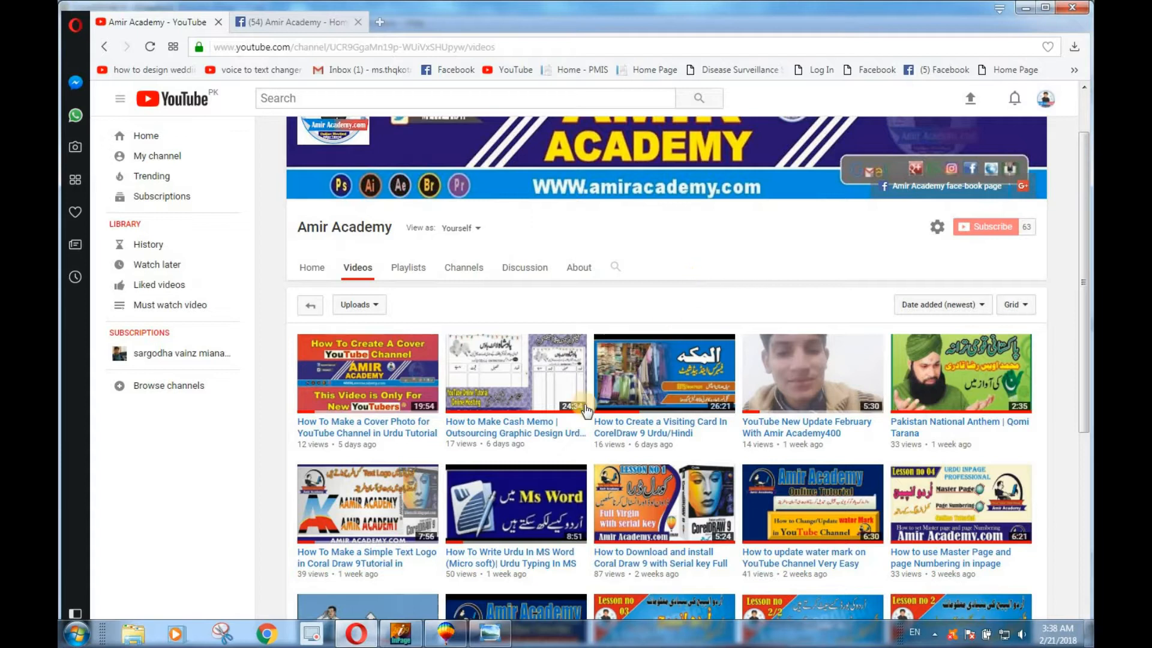
pyautogui.scroll(-2, 540, 429)
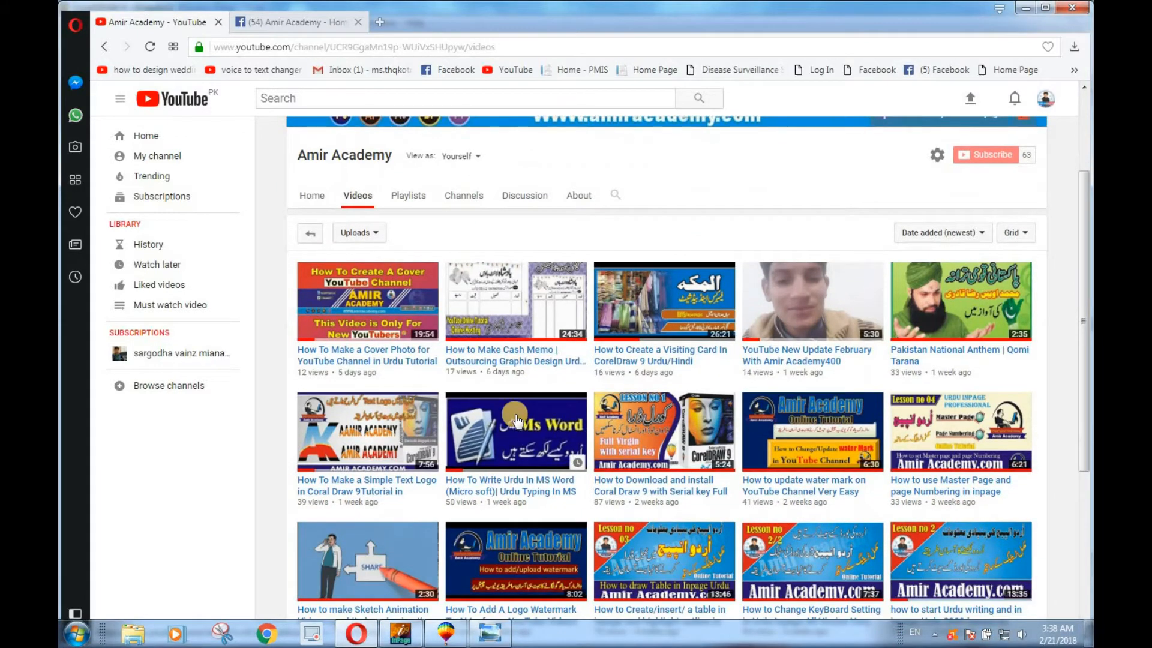
pyautogui.scroll(-2, 516, 420)
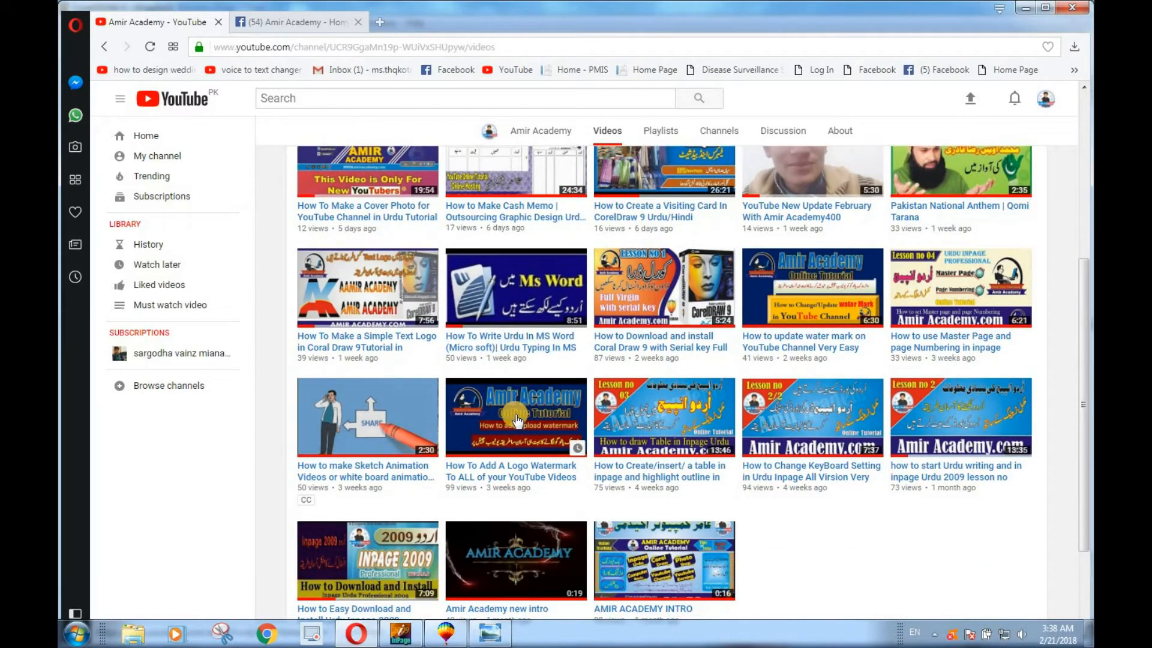
pyautogui.scroll(4, 517, 420)
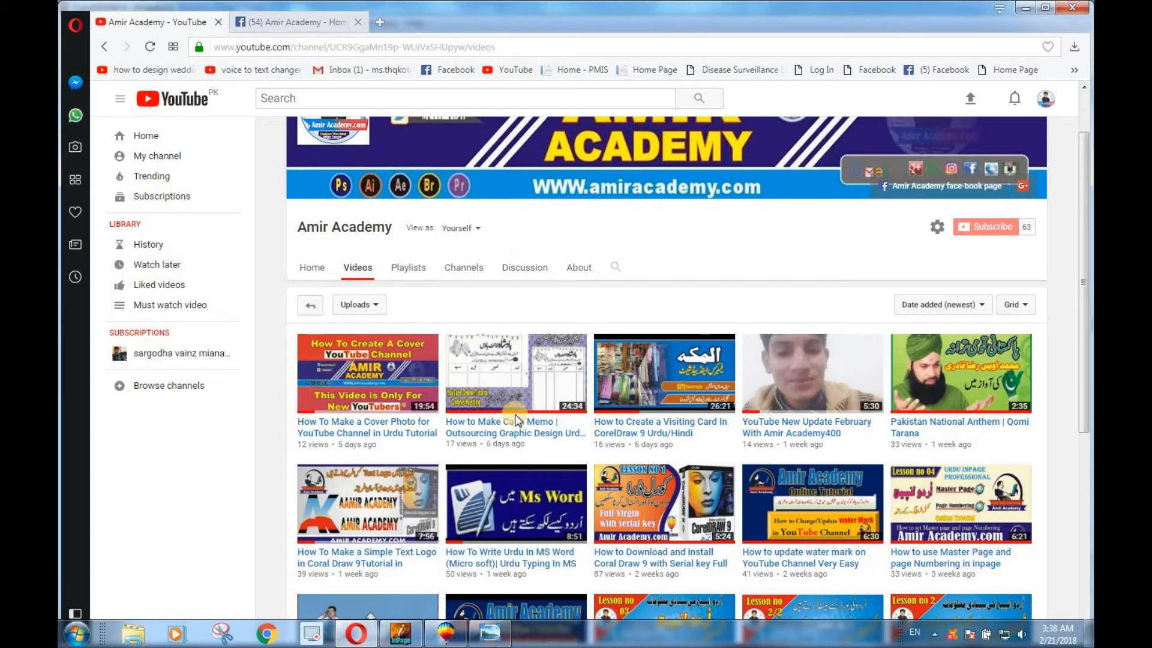
pyautogui.scroll(2, 518, 420)
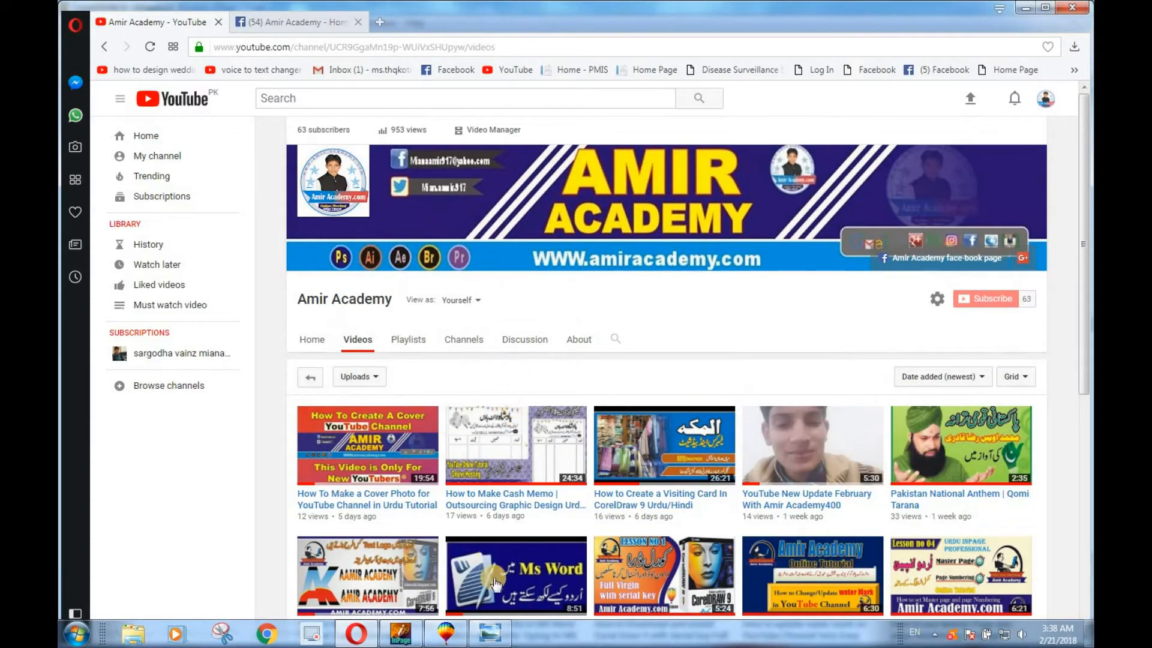
# Switch back to CorelDRAW and move the complete two-cover diary design rightwards, freeing the left half of the page
pyautogui.click(457, 629)
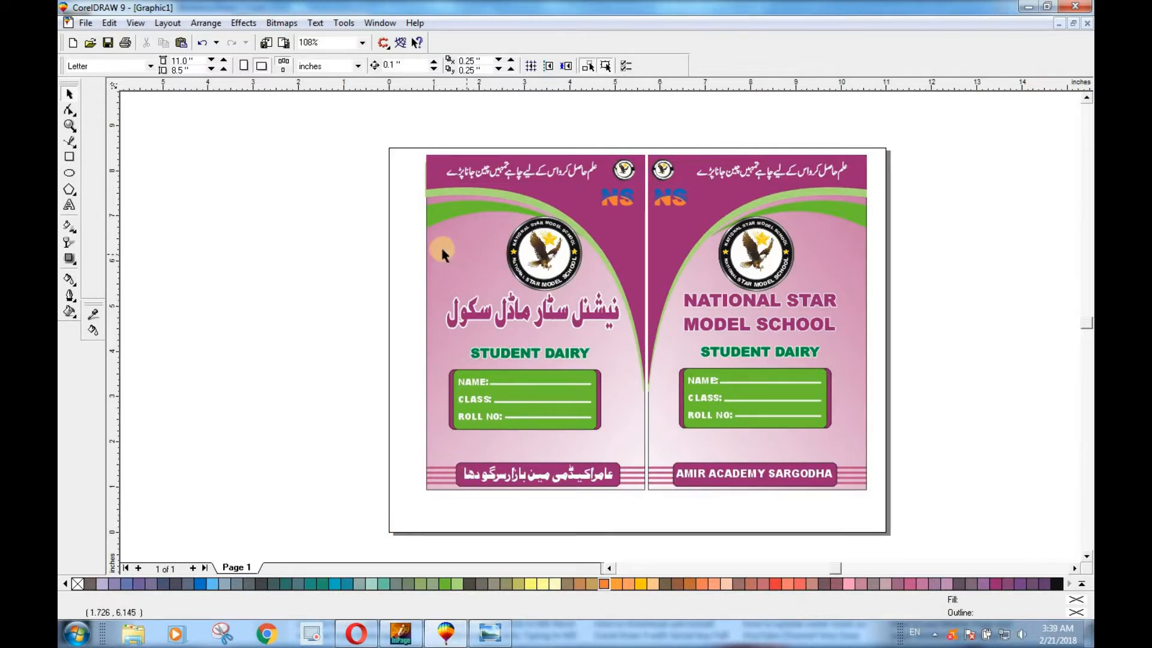
pyautogui.moveTo(380, 157); pyautogui.dragTo(893, 507)
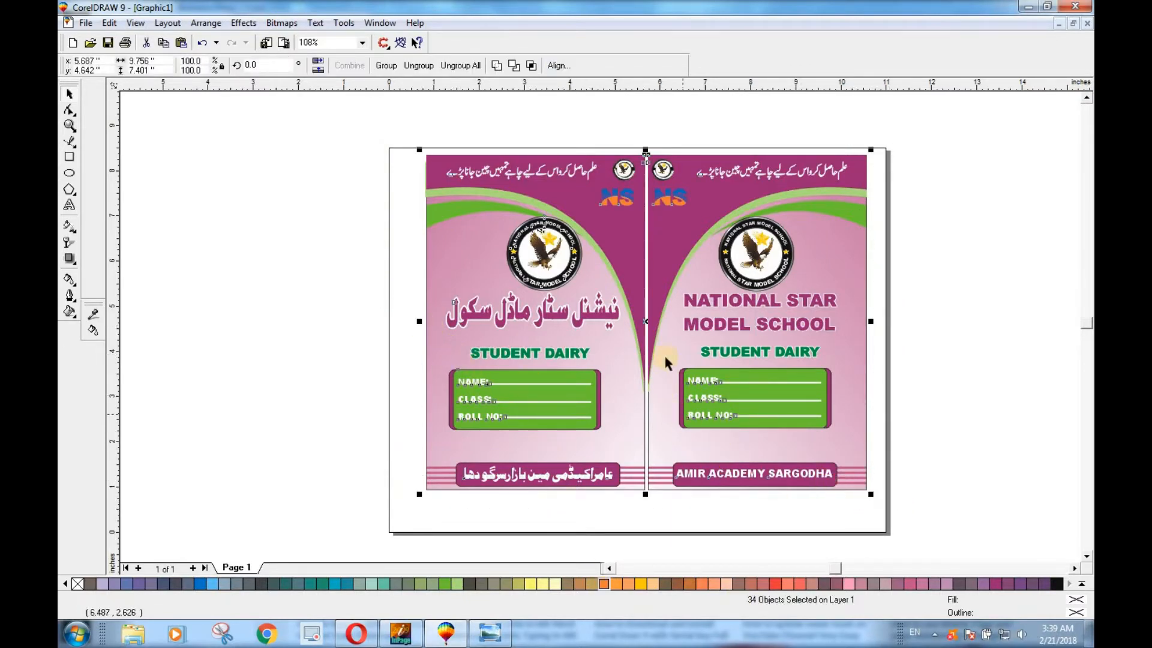
pyautogui.moveTo(649, 324); pyautogui.dragTo(890, 334)
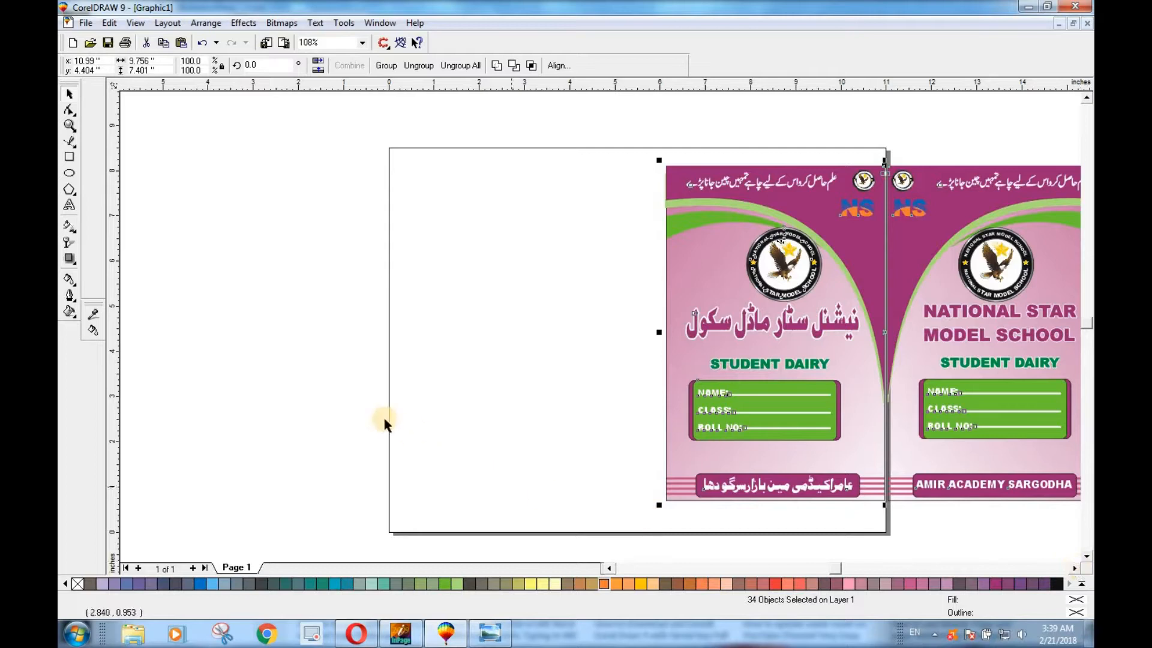
pyautogui.click(609, 568)
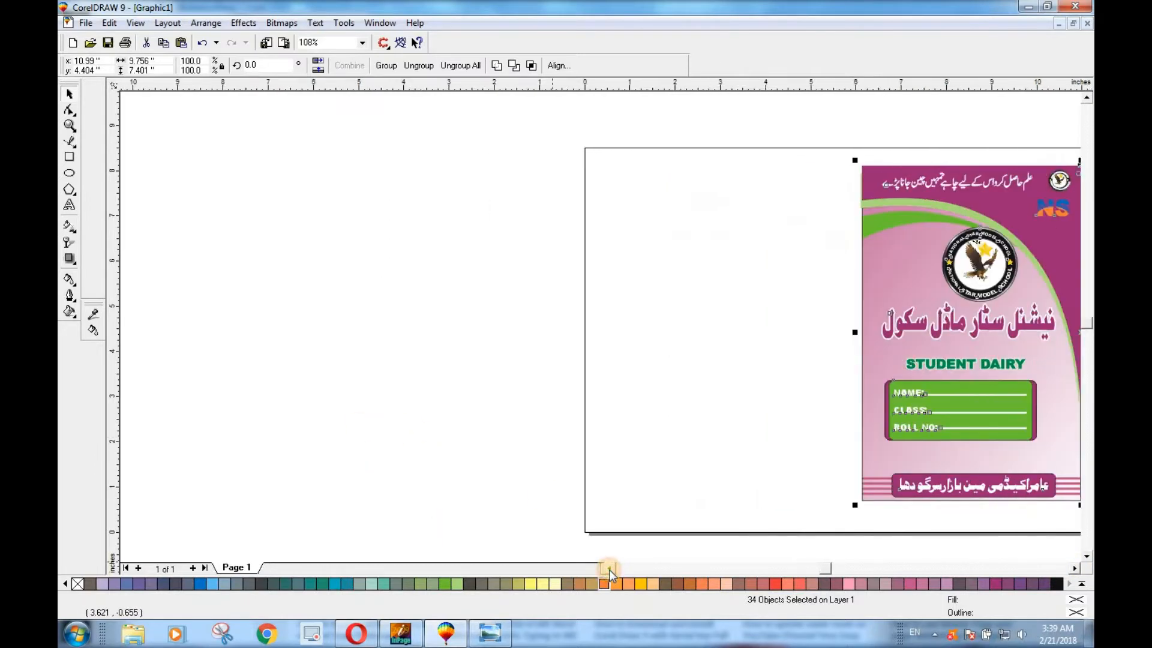
pyautogui.click(1075, 568)
pyautogui.click(1076, 568)
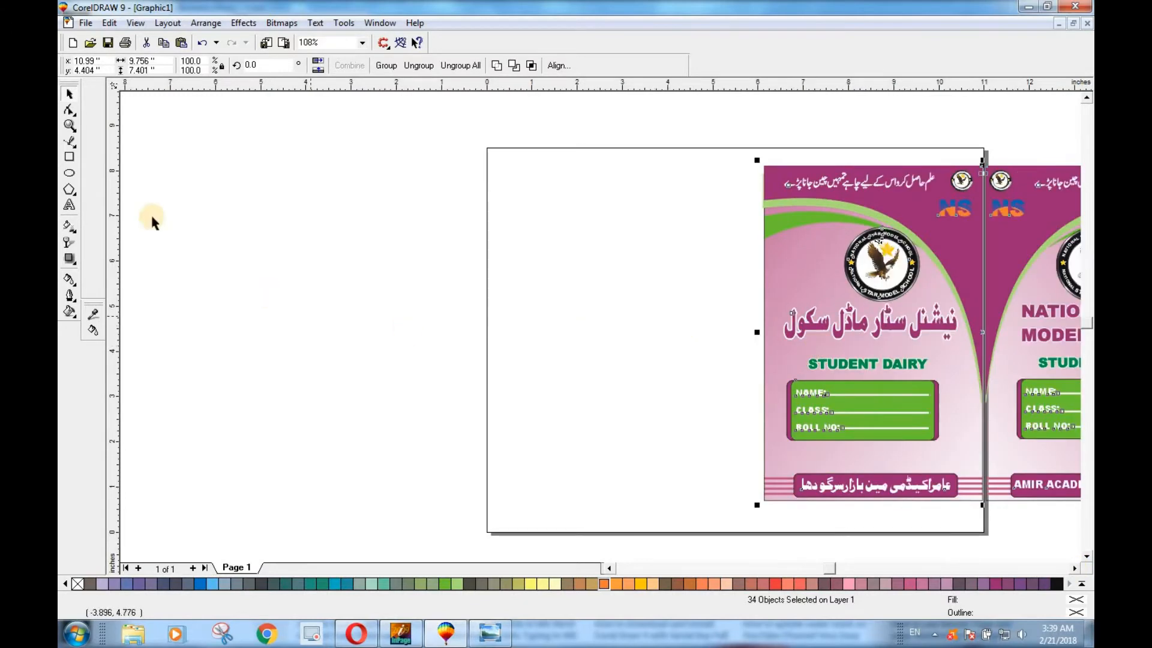
pyautogui.click(69, 158)
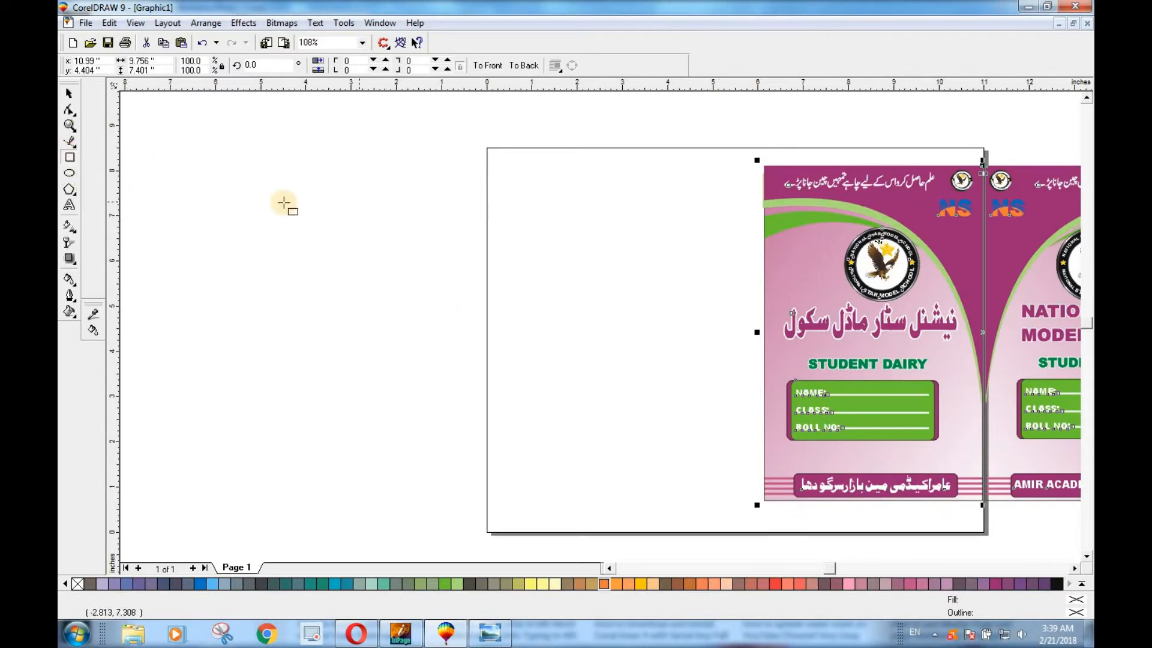
pyautogui.click(70, 94)
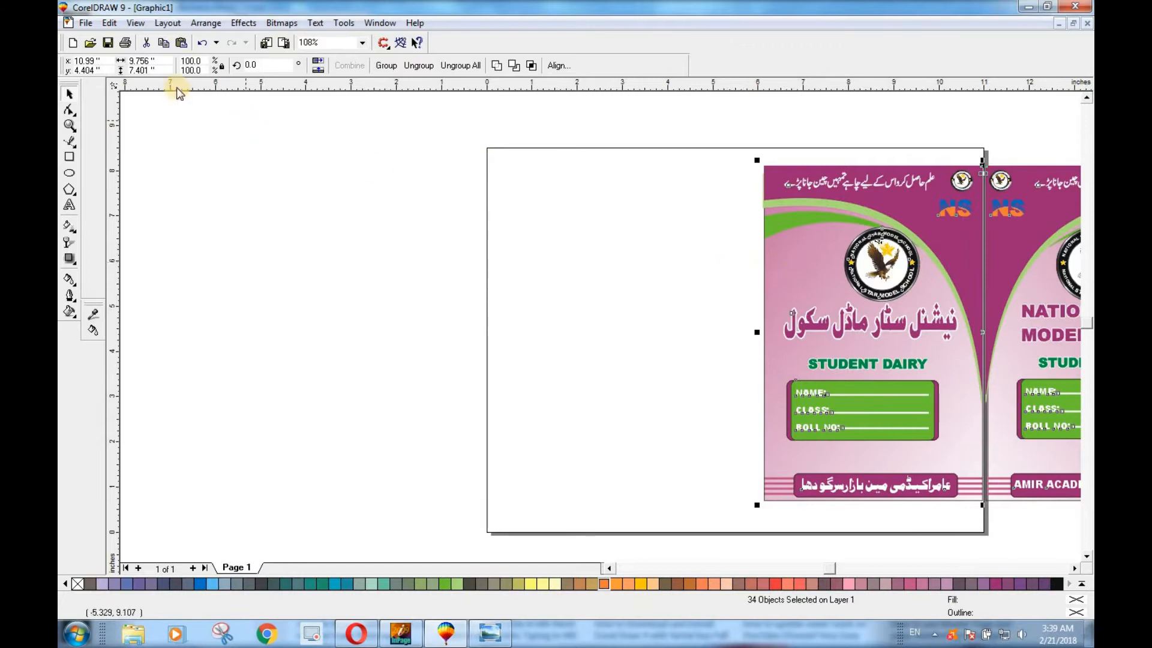
pyautogui.click(1006, 368)
pyautogui.click(1036, 264)
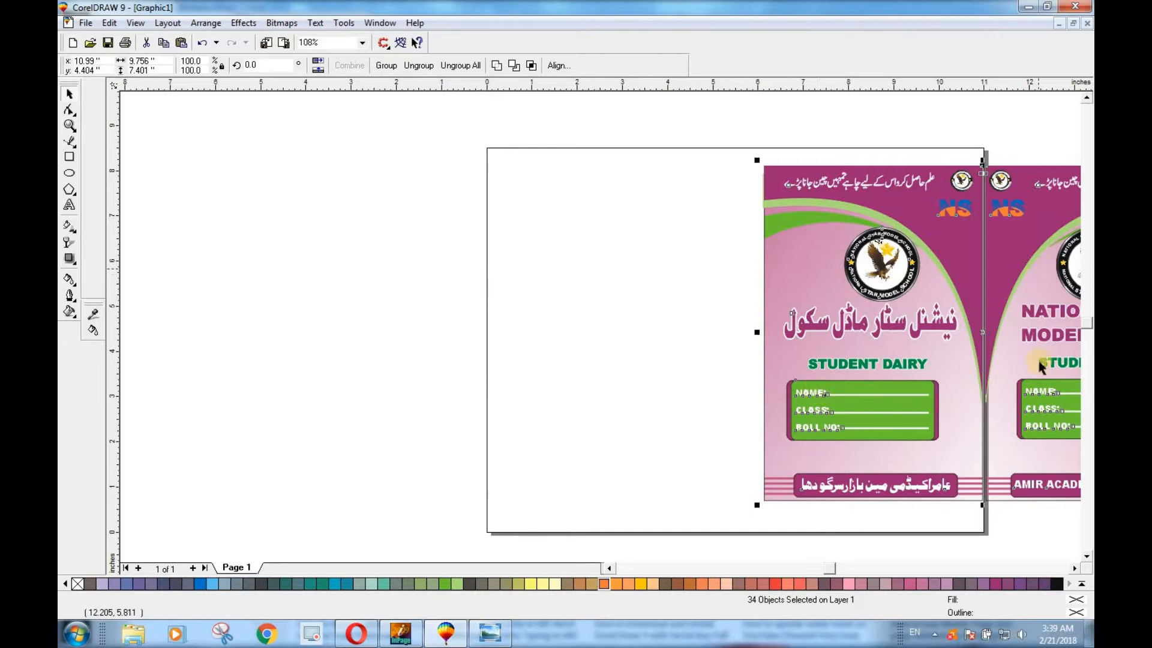
# Draw a rectangle about 4.83 by 7.41 inches tracing the outline of the English diary cover
pyautogui.click(1077, 566)
pyautogui.click(1077, 566)
pyautogui.click(951, 357)
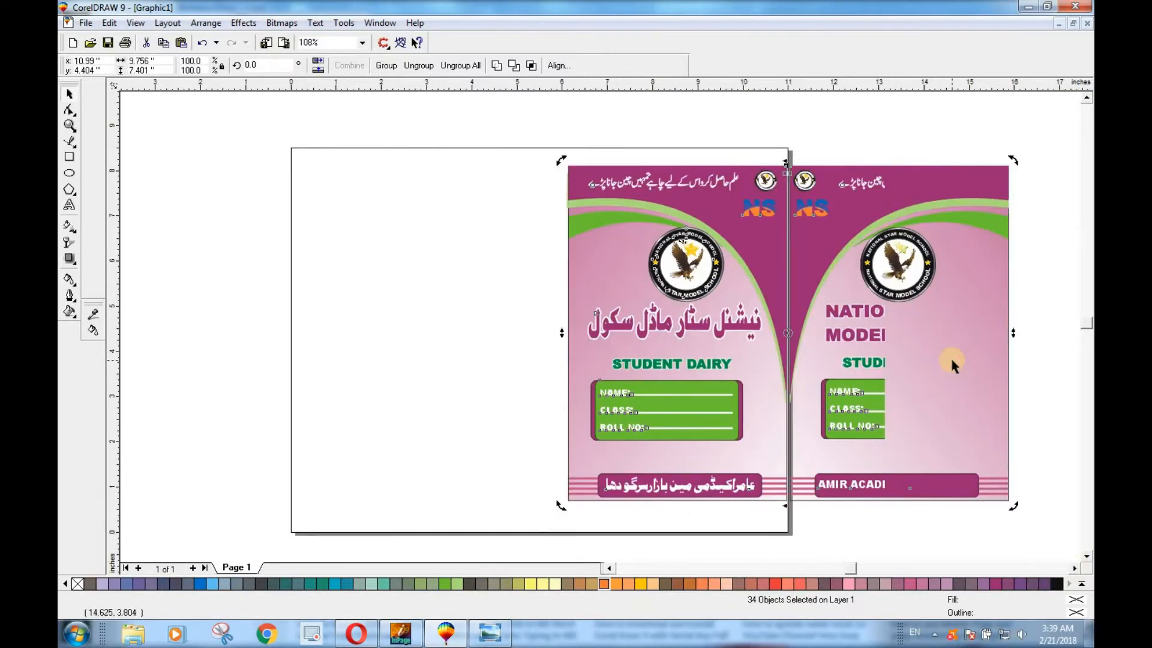
pyautogui.click(451, 242)
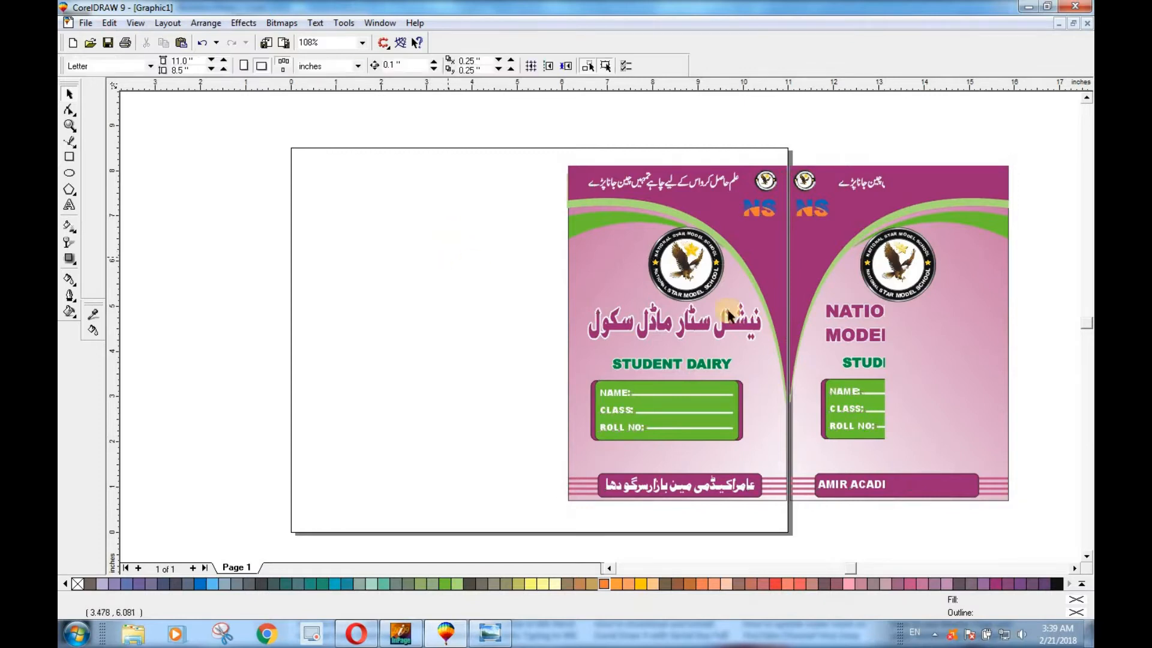
pyautogui.click(967, 253)
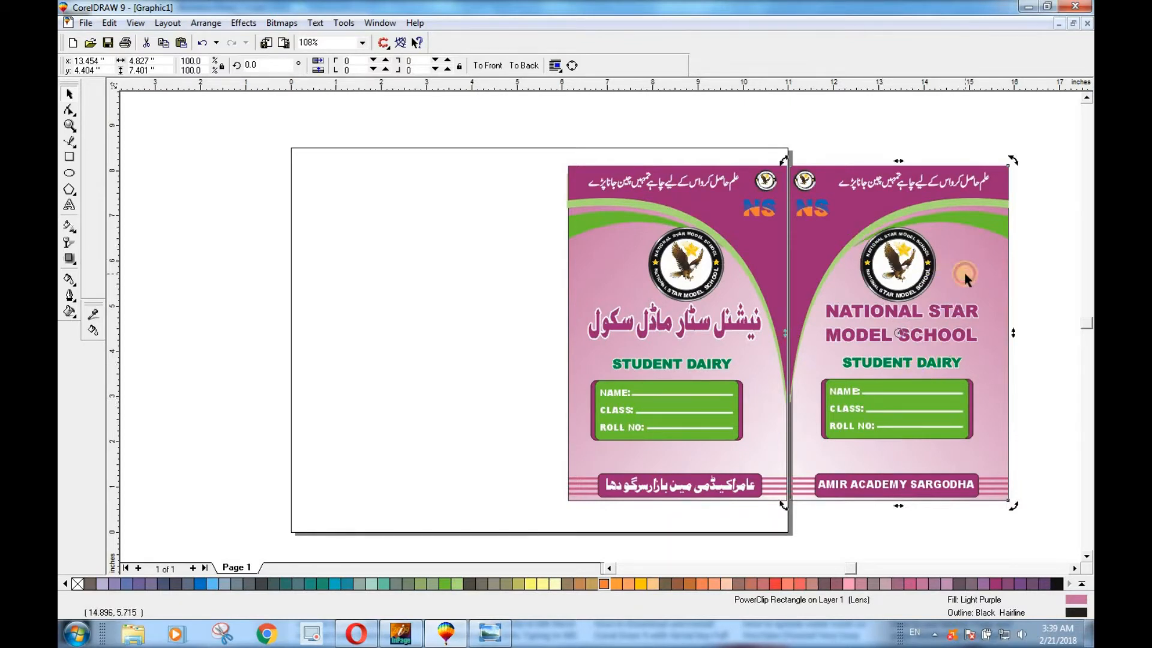
pyautogui.click(523, 329)
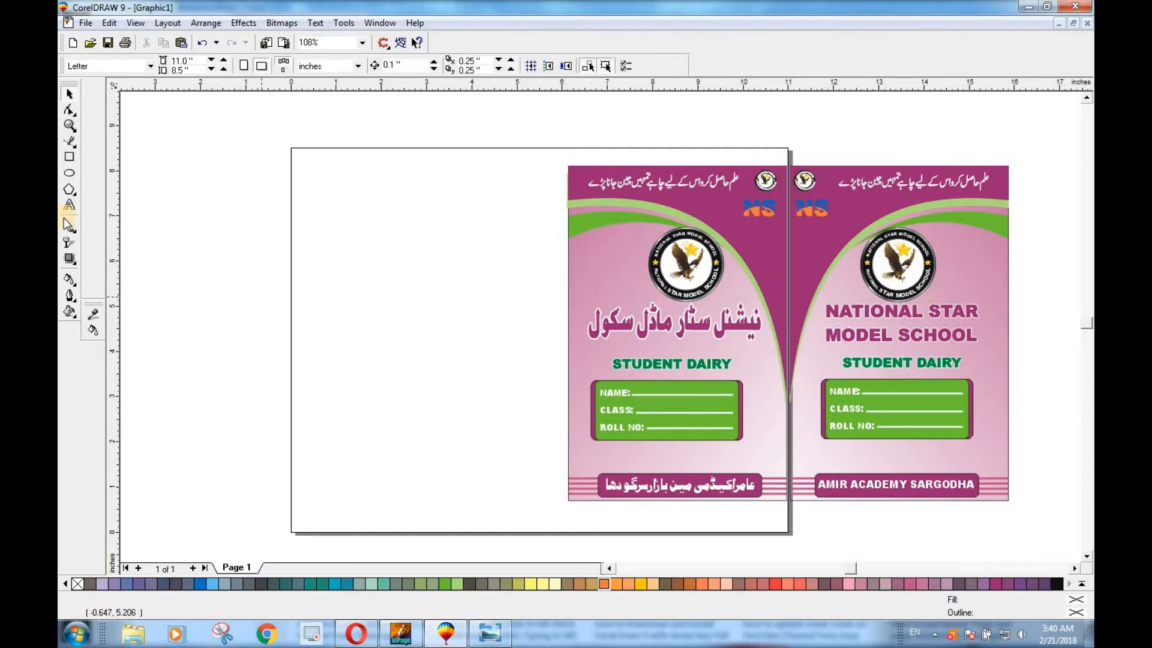
pyautogui.click(70, 158)
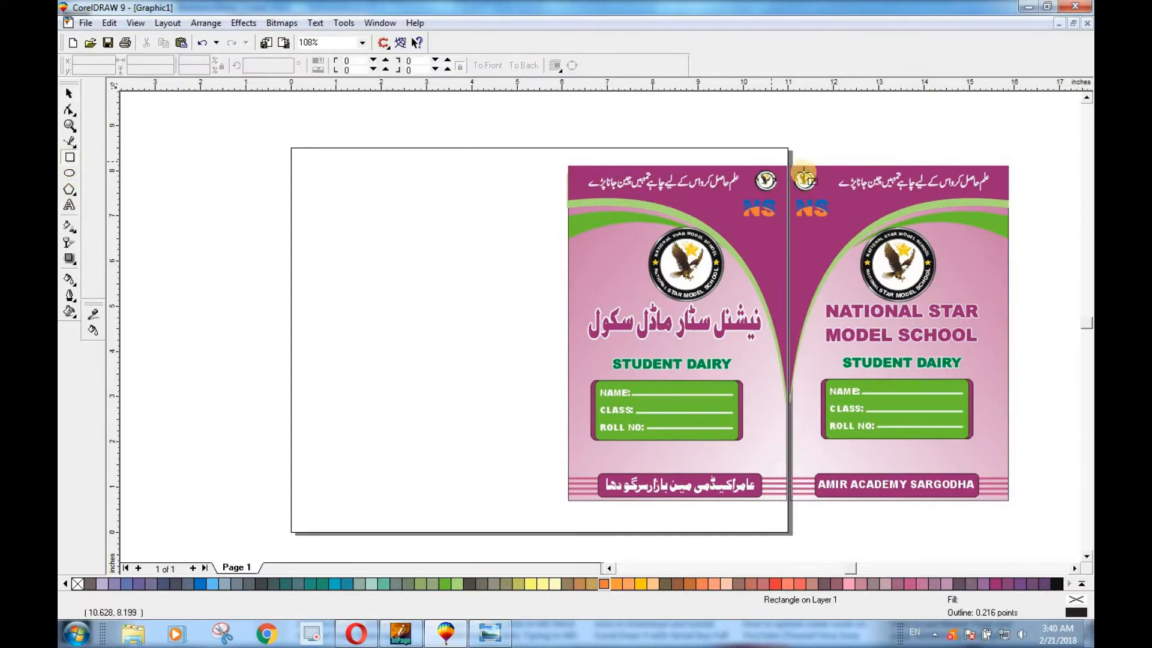
pyautogui.moveTo(790, 166); pyautogui.dragTo(1009, 501)
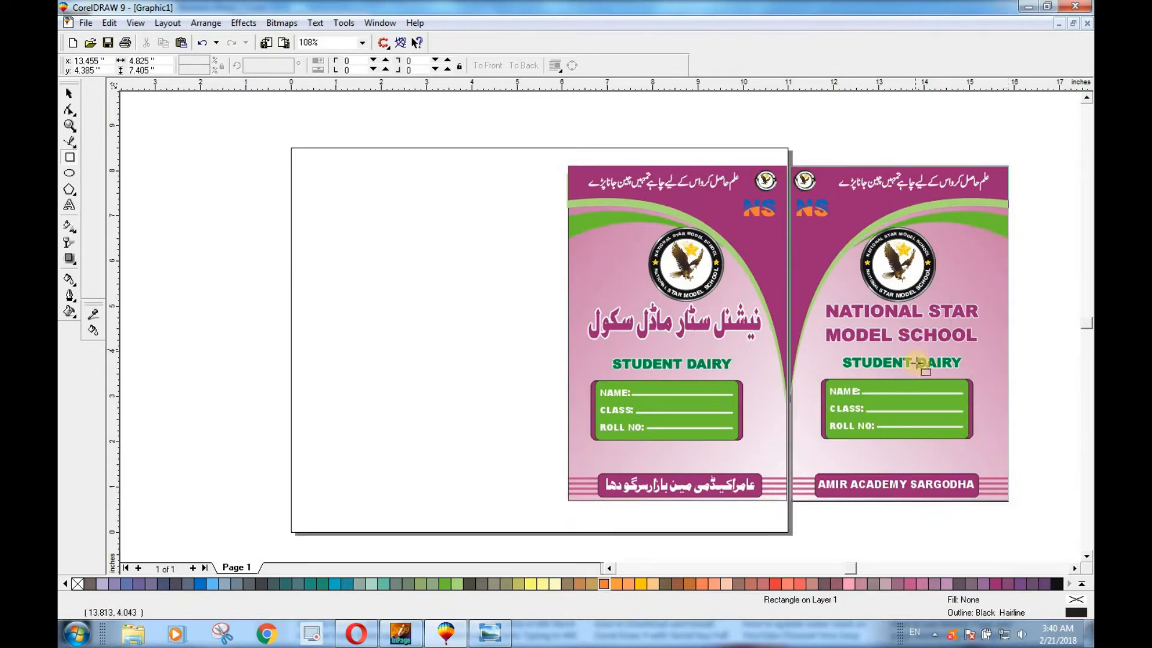
# Move the traced rectangle onto the empty left half of the page, centred at about x 2.69, y 4.40 inches
pyautogui.click(69, 94)
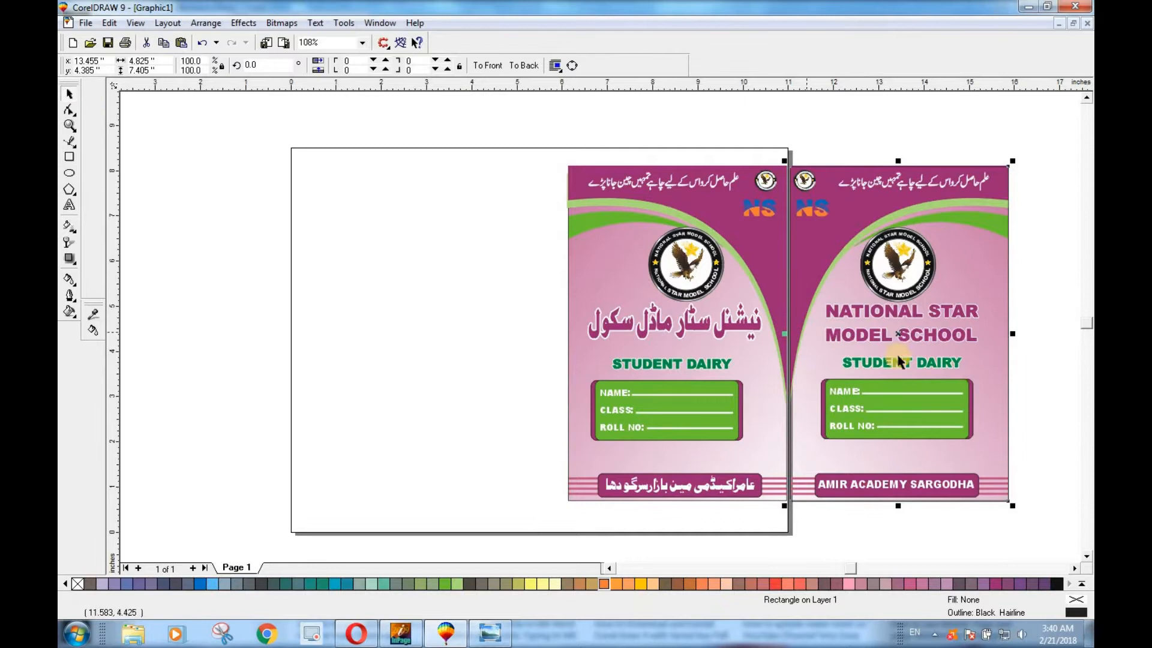
pyautogui.moveTo(898, 333)
pyautogui.mouseDown()
pyautogui.moveTo(427, 333)
pyautogui.moveTo(460, 333)
pyautogui.mouseUp()
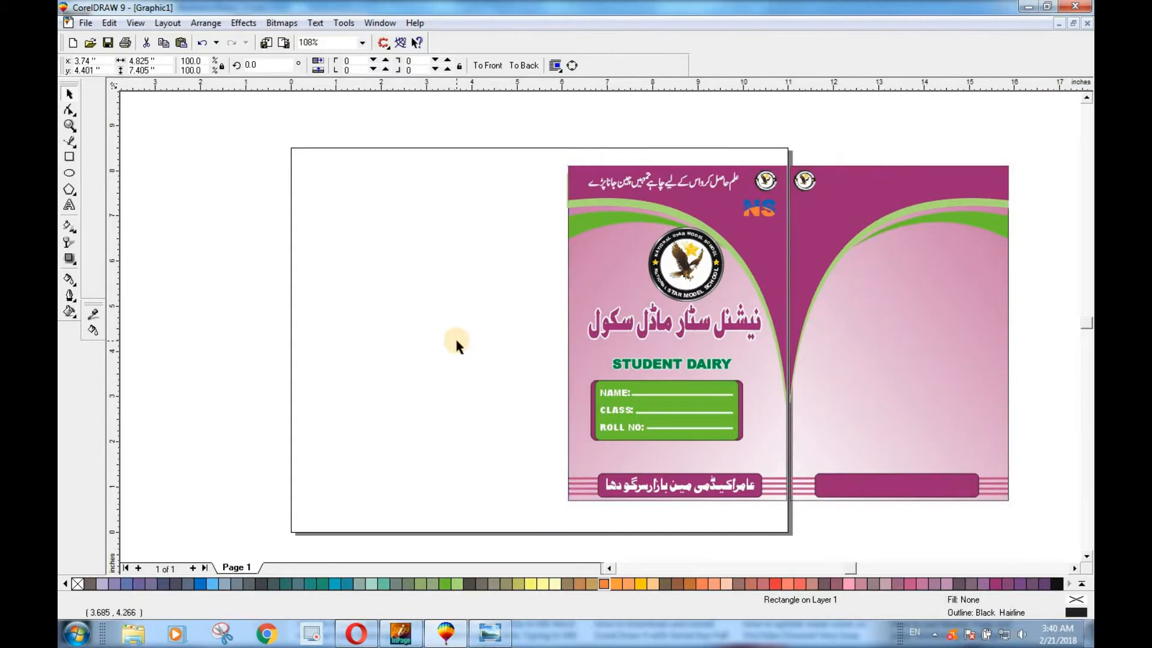
pyautogui.moveTo(462, 335); pyautogui.dragTo(410, 334)
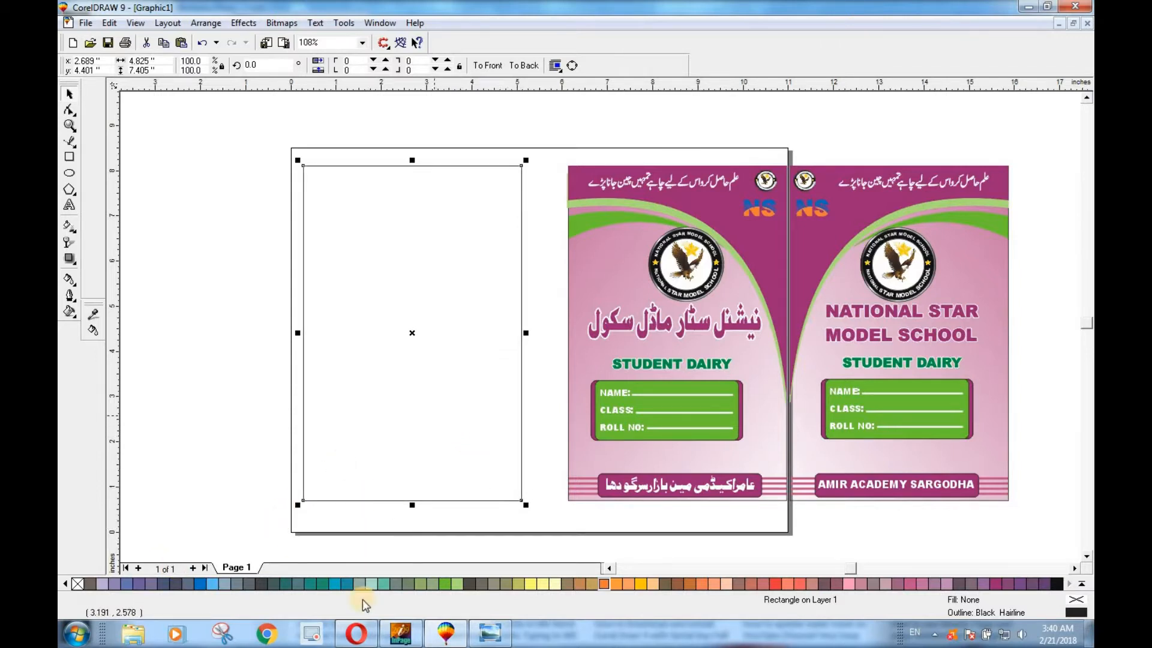
# Create a copy of the rectangle shortened to about 4.11 inches high from the top edge, and convert it to curves
pyautogui.moveTo(412, 505); pyautogui.dragTo(400, 354)
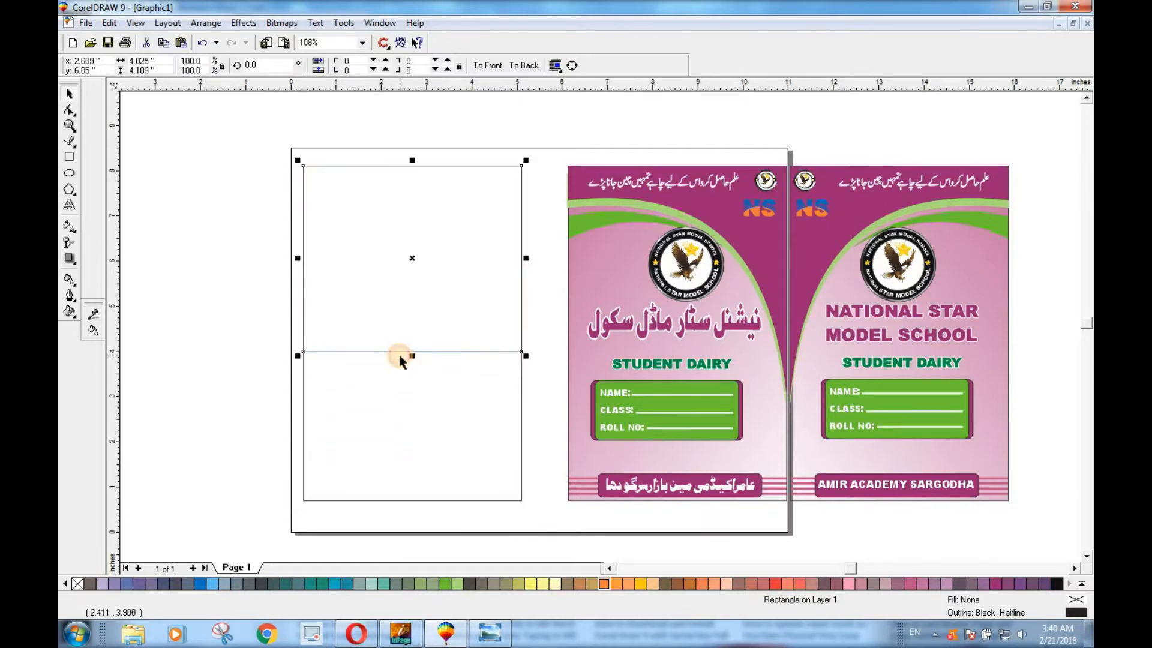
pyautogui.click(70, 110)
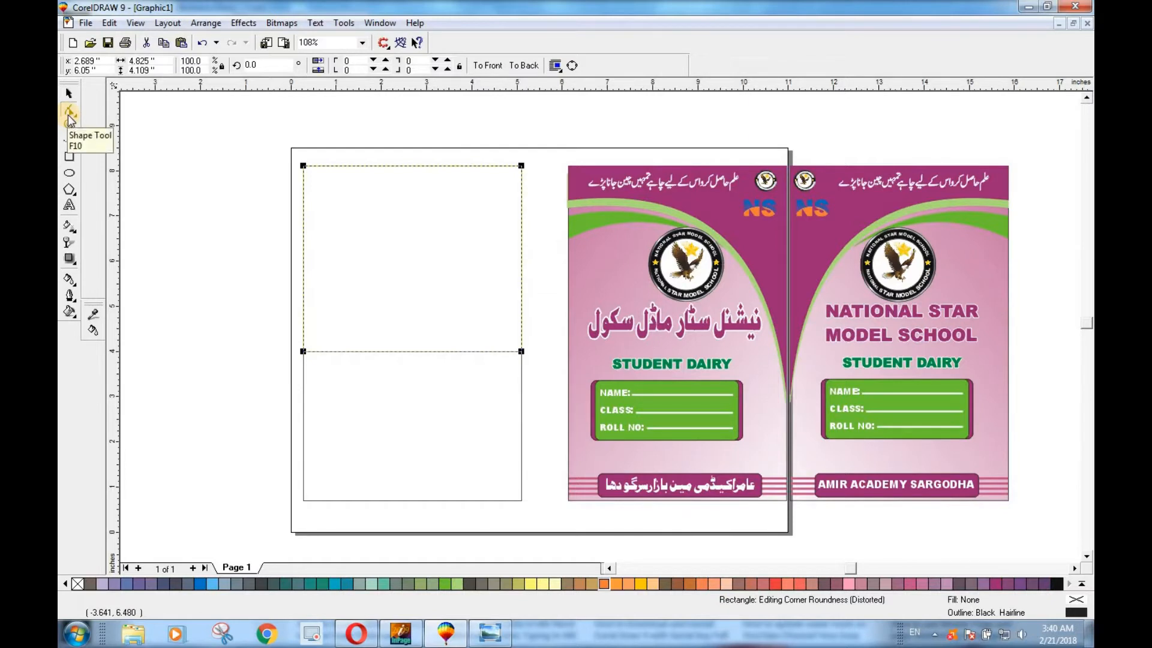
pyautogui.rightClick(420, 258)
pyautogui.click(453, 268)
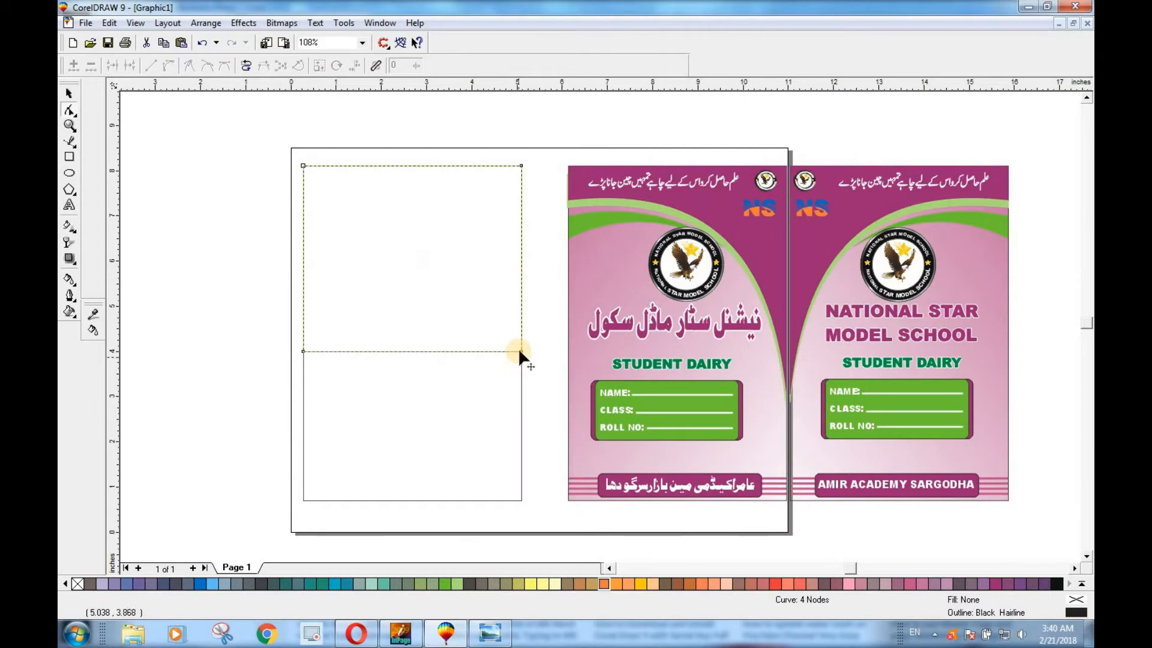
pyautogui.rightClick(413, 234)
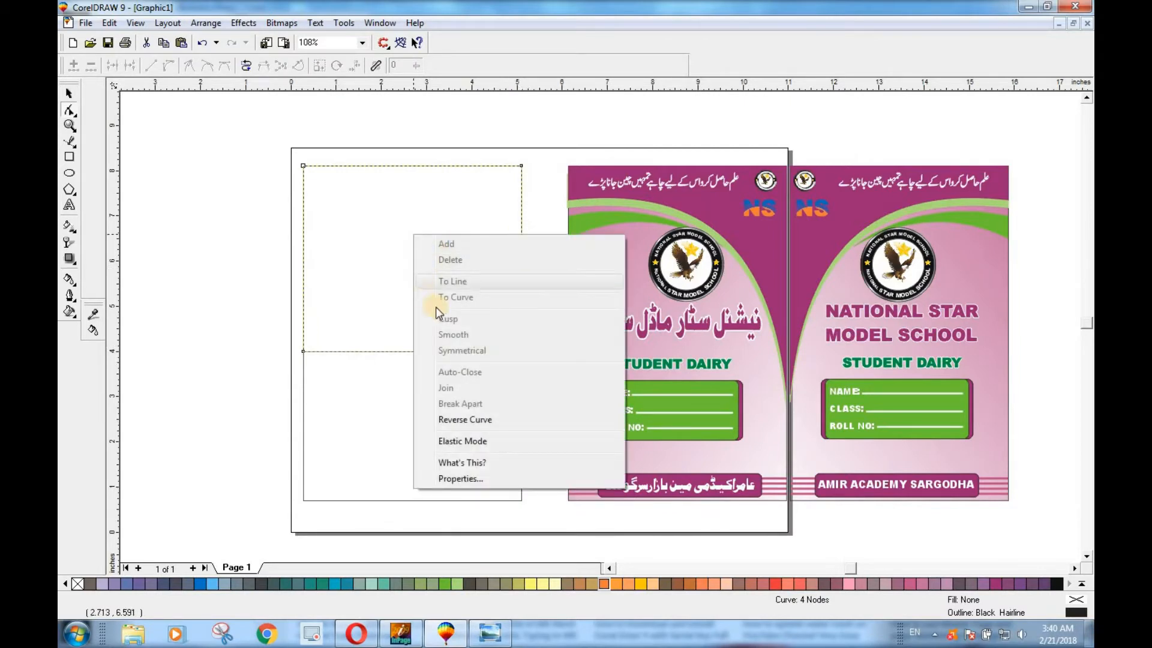
pyautogui.click(388, 253)
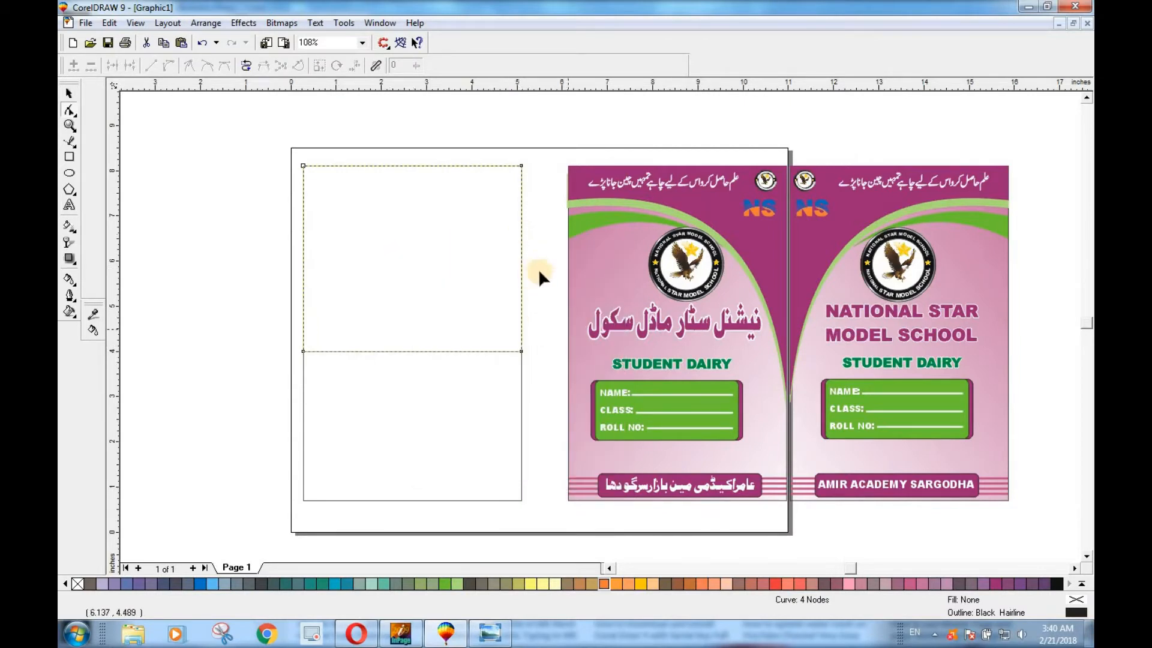
# Add a node near the top of the shortened shape's right edge and delete its bottom-right corner node
pyautogui.doubleClick(520, 205)
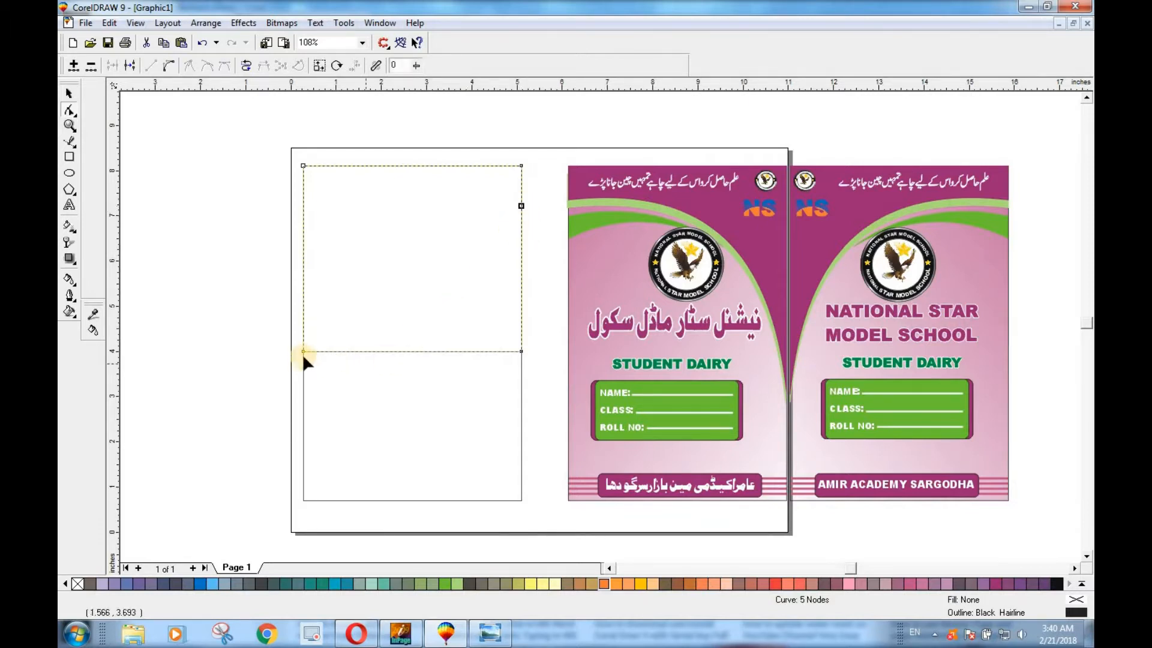
pyautogui.click(521, 351)
pyautogui.press('Delete')
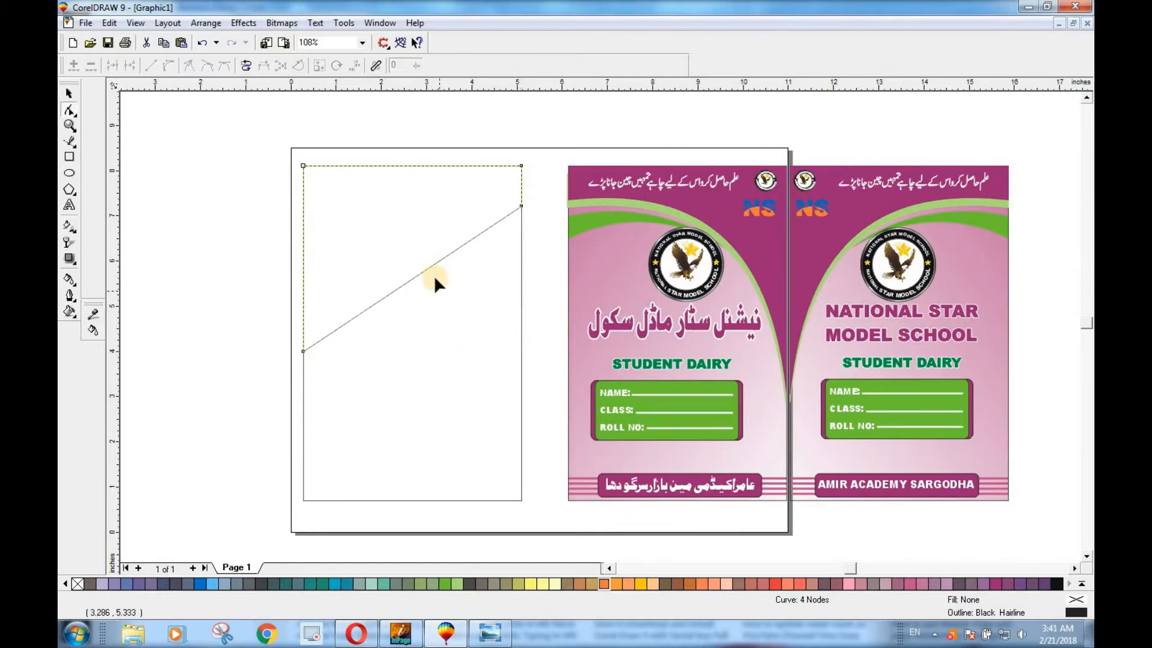
# Convert the shape's slanted lower edge to a curve and bend it upward into a smooth arch, leaving the shape selected
pyautogui.click(426, 265)
pyautogui.click(169, 66)
pyautogui.moveTo(448, 251); pyautogui.dragTo(414, 188)
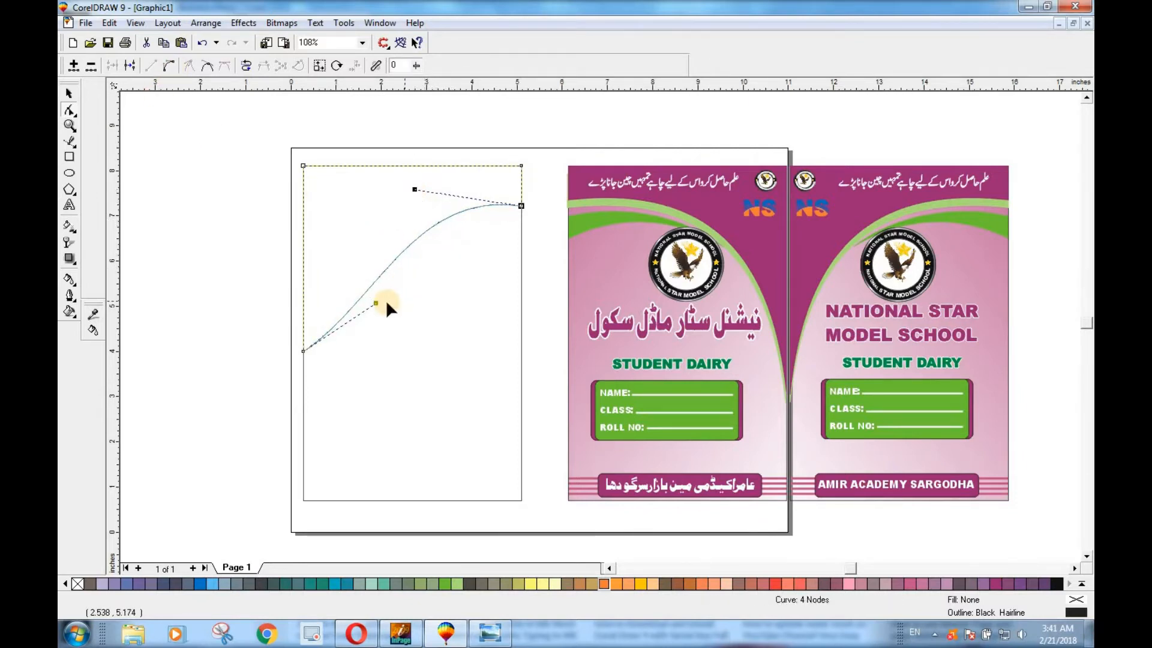
pyautogui.moveTo(376, 303); pyautogui.dragTo(316, 277)
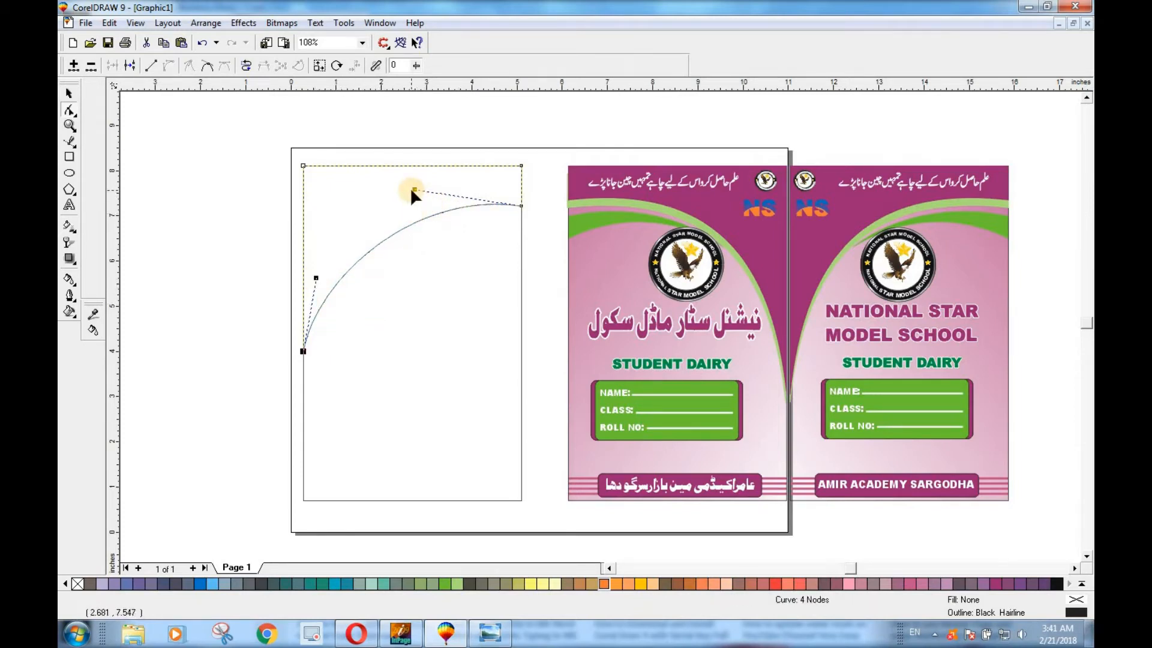
pyautogui.moveTo(414, 190); pyautogui.dragTo(423, 171)
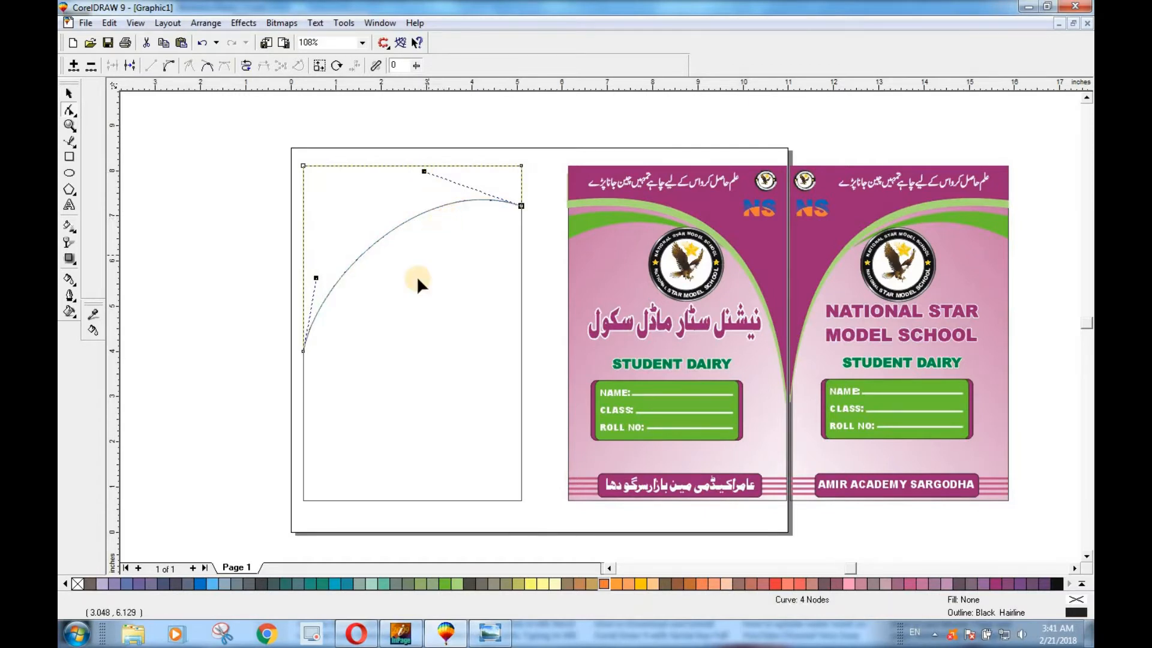
pyautogui.moveTo(313, 274); pyautogui.dragTo(308, 277)
pyautogui.press('space')
pyautogui.click(368, 248)
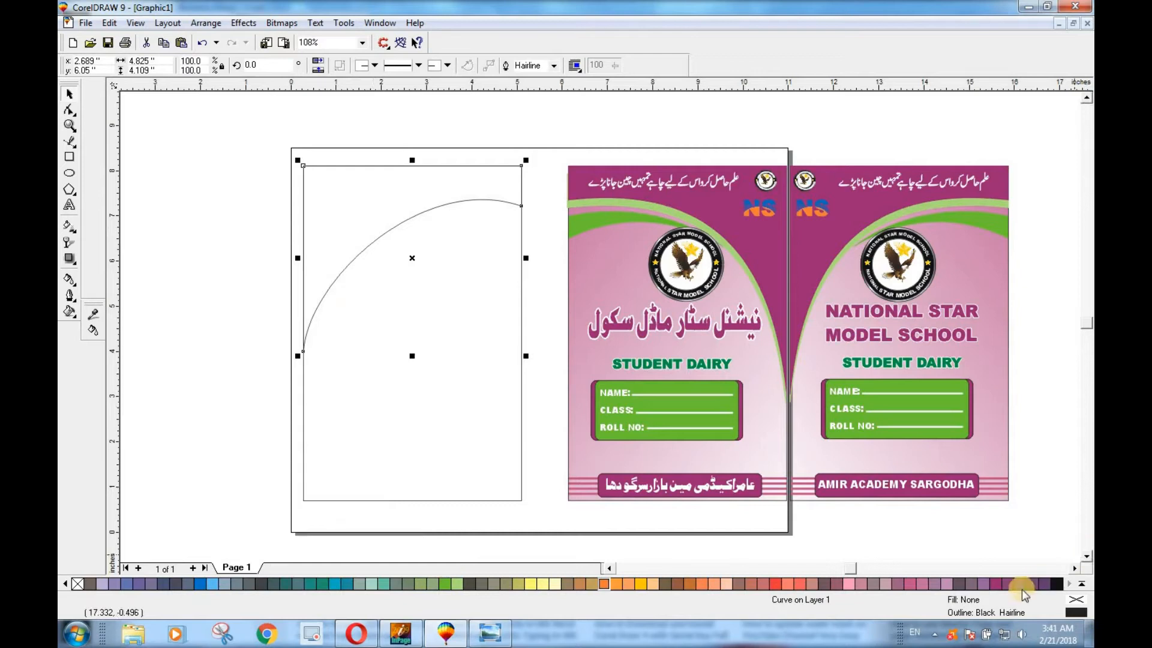
# Fill the arched top shape with Blue Purple and remove its outline
pyautogui.click(997, 584)
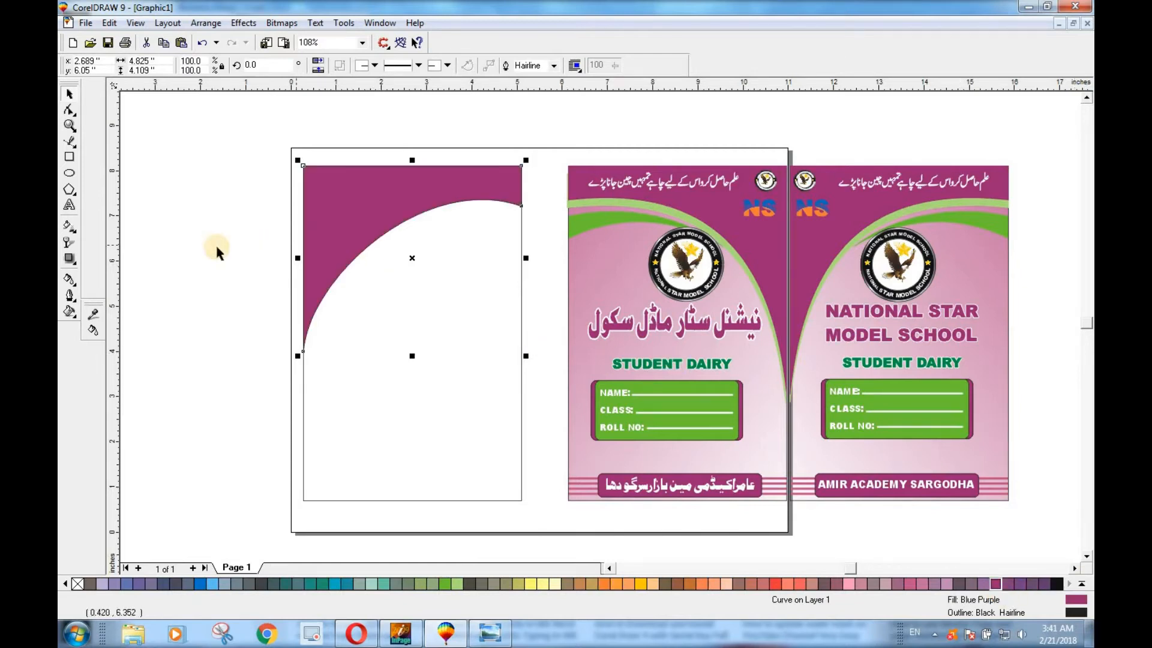
pyautogui.click(228, 403)
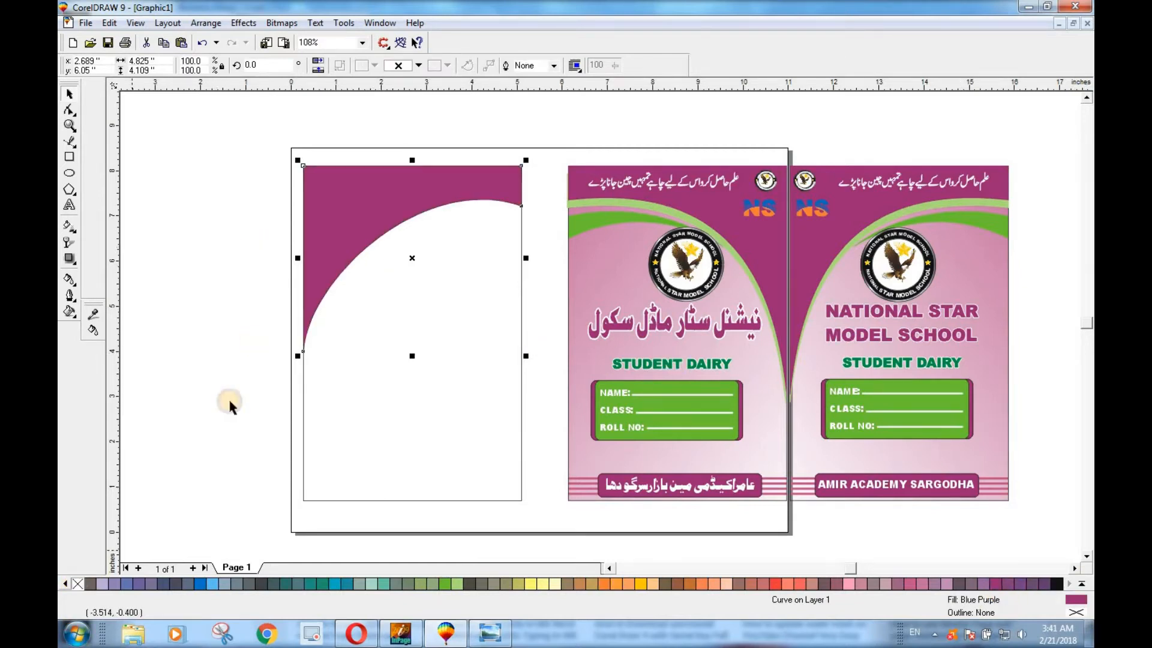
# Try several purple fills on the tall background rectangle and settle on Light Purple
pyautogui.click(411, 419)
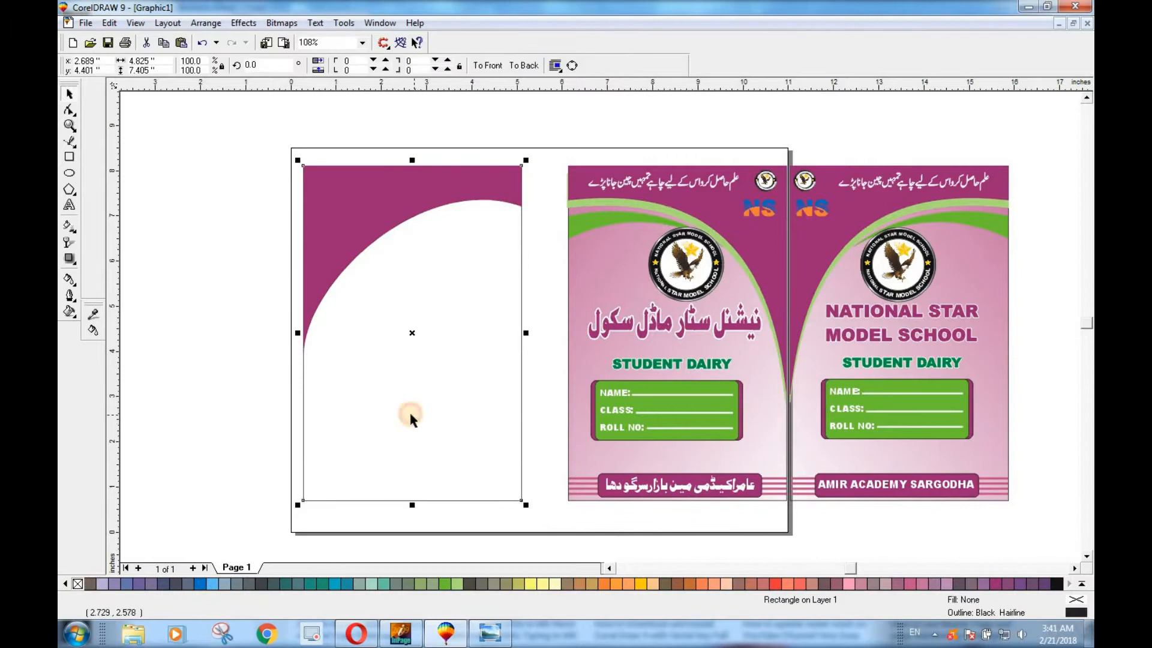
pyautogui.click(947, 583)
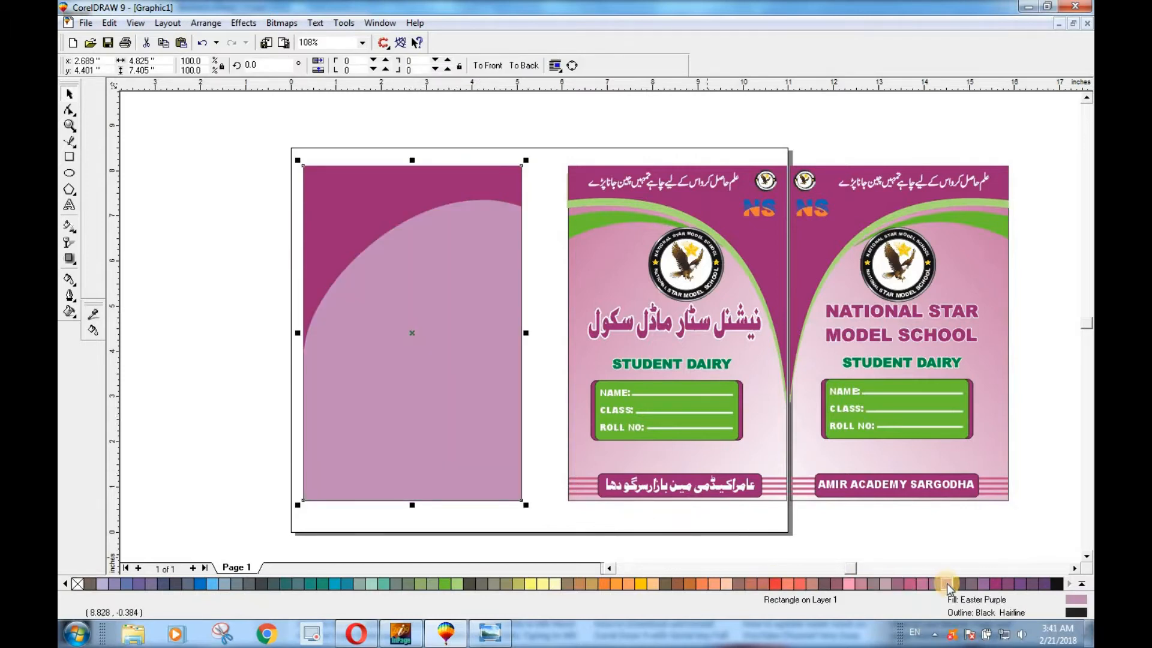
pyautogui.click(983, 584)
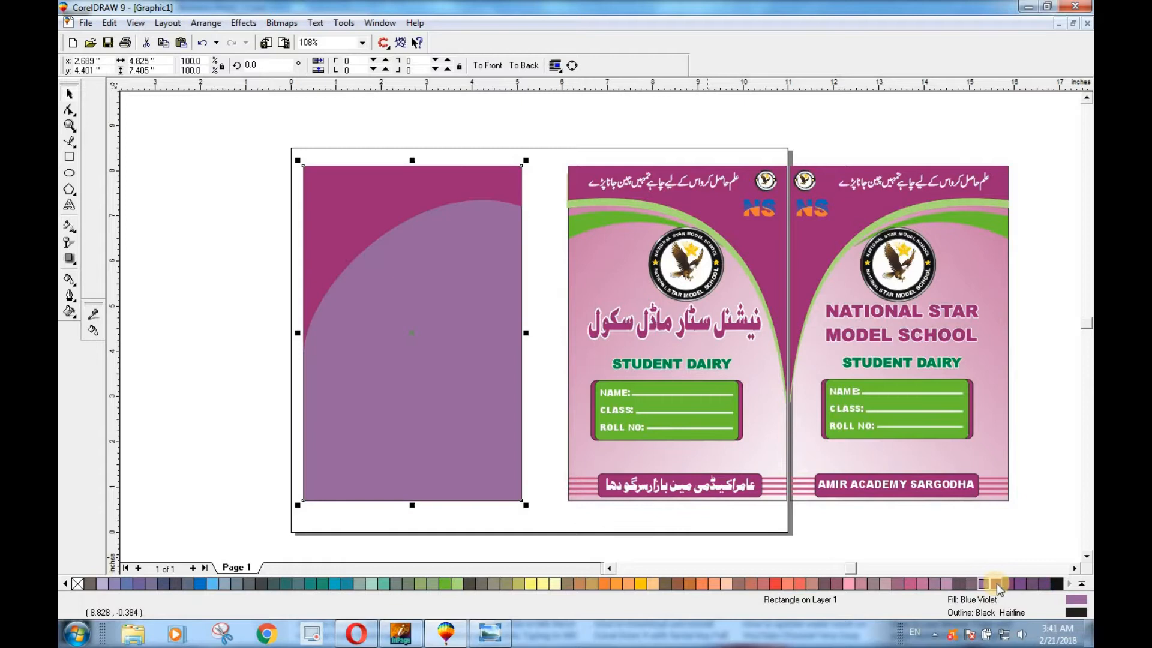
pyautogui.click(1019, 584)
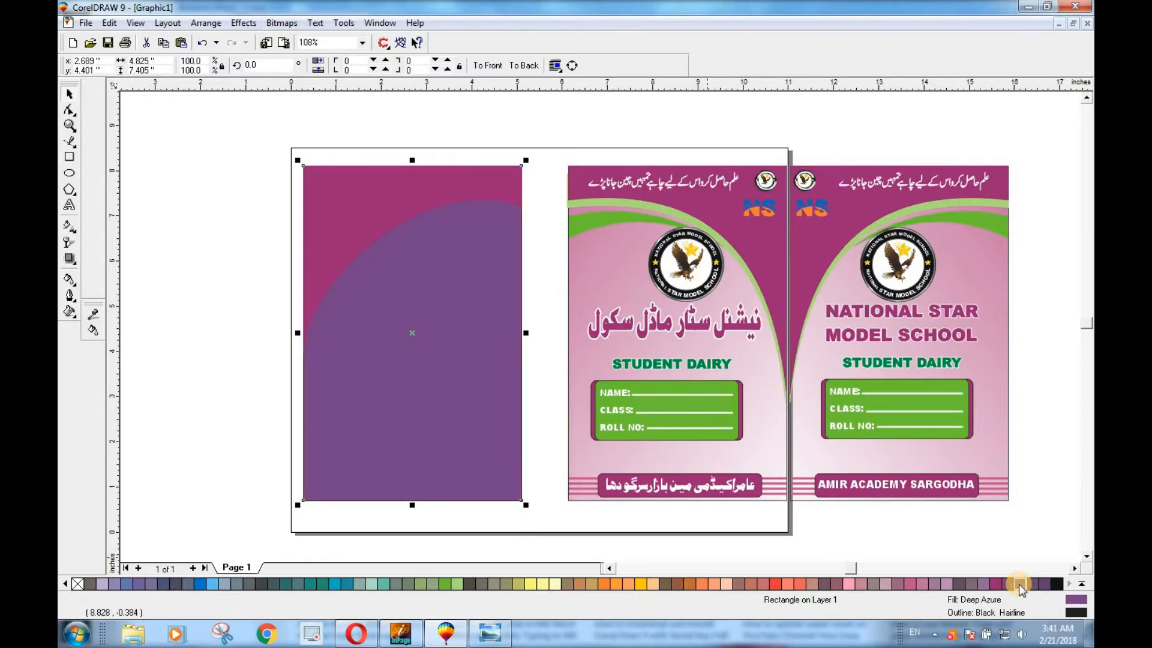
pyautogui.click(934, 584)
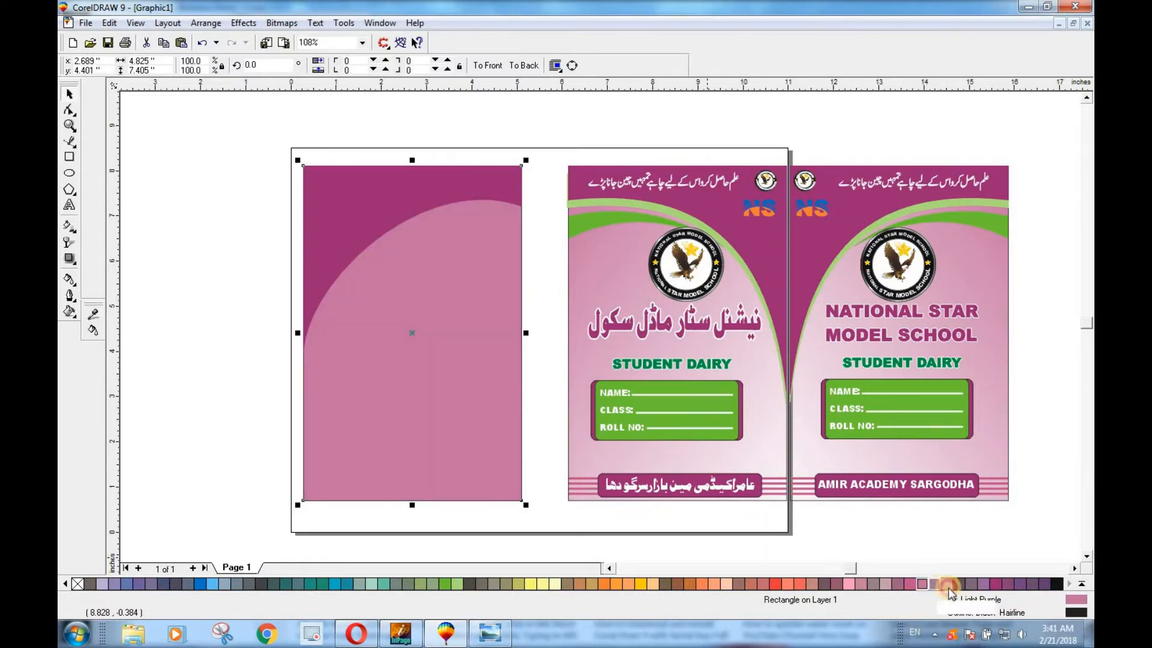
pyautogui.click(949, 584)
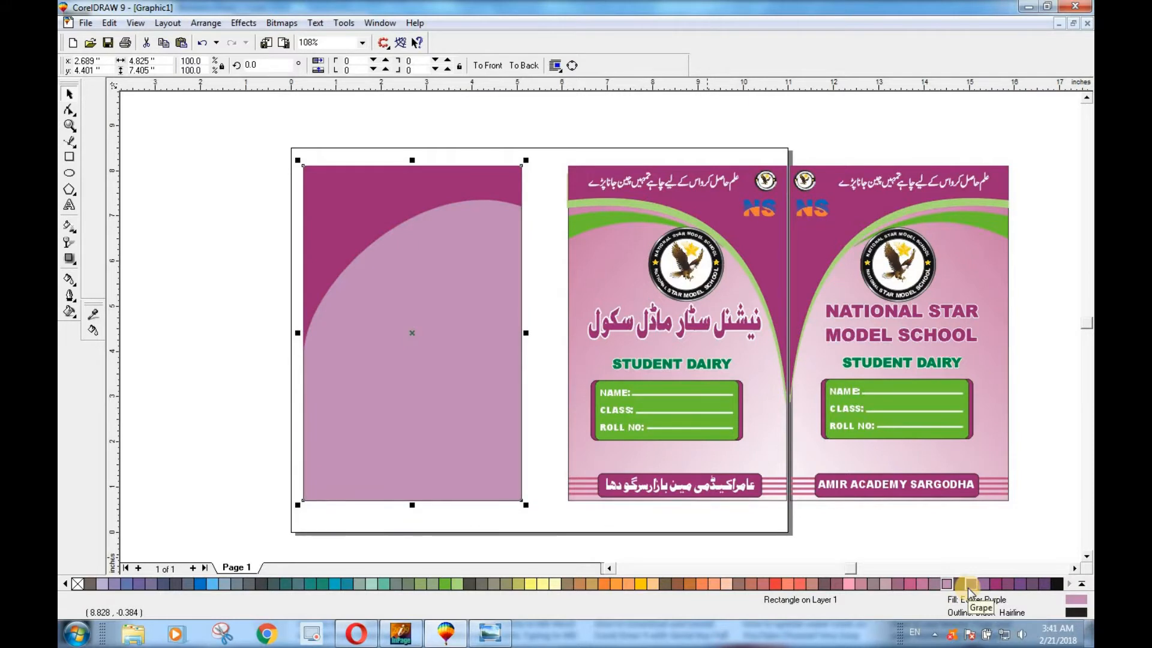
pyautogui.click(1079, 584)
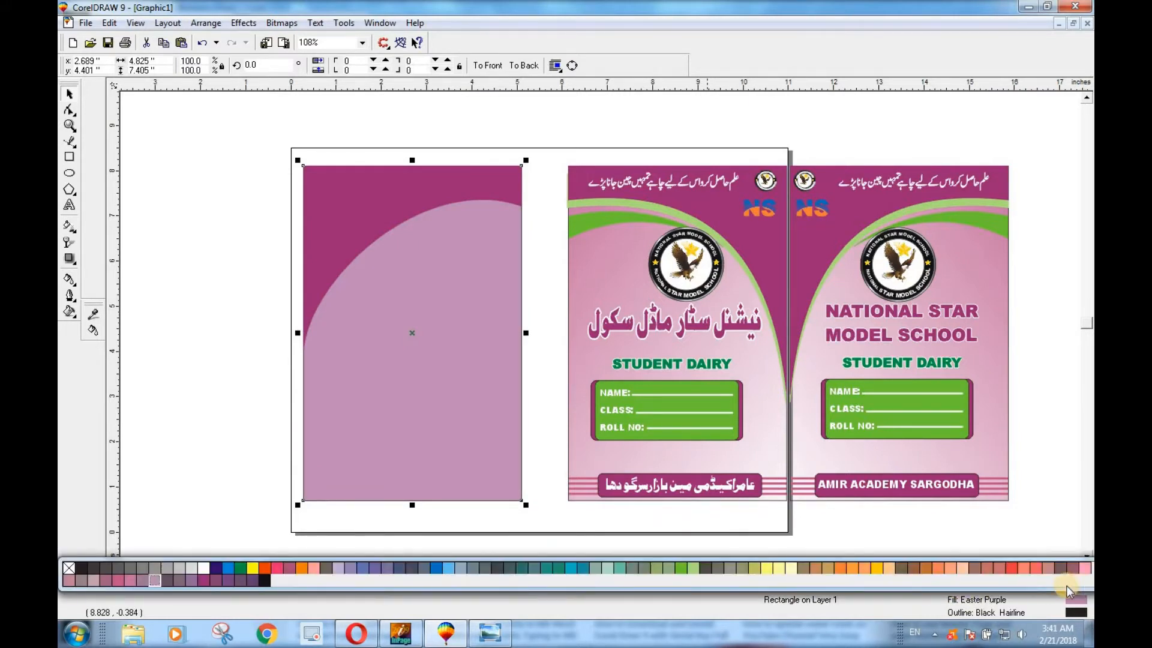
pyautogui.click(214, 580)
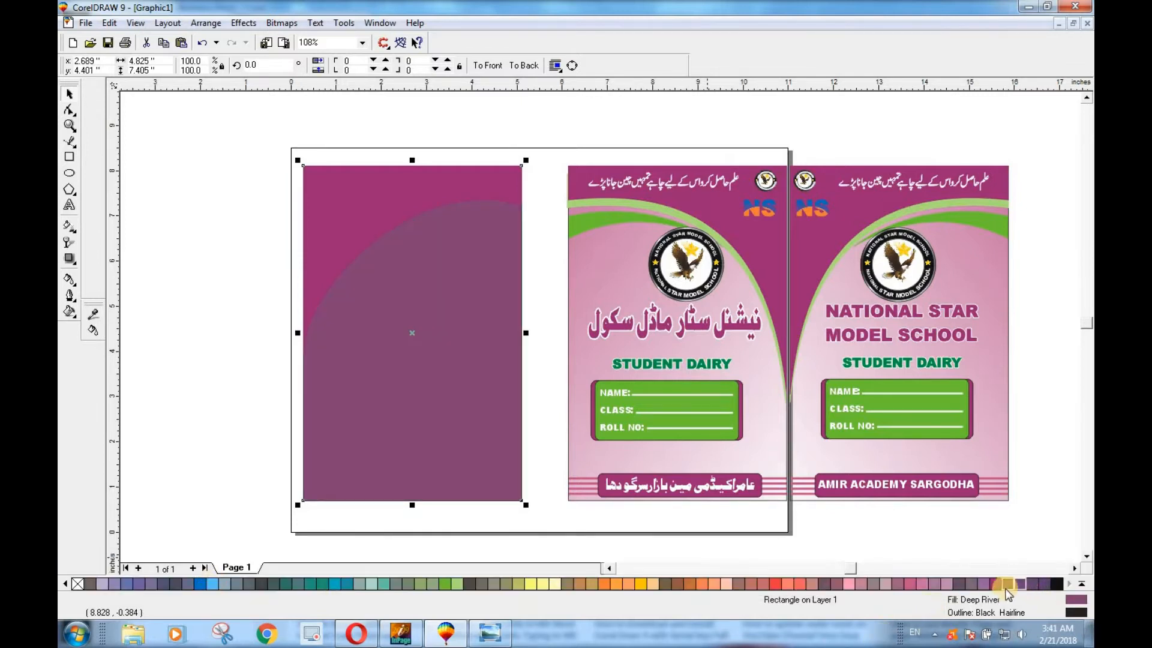
pyautogui.click(984, 583)
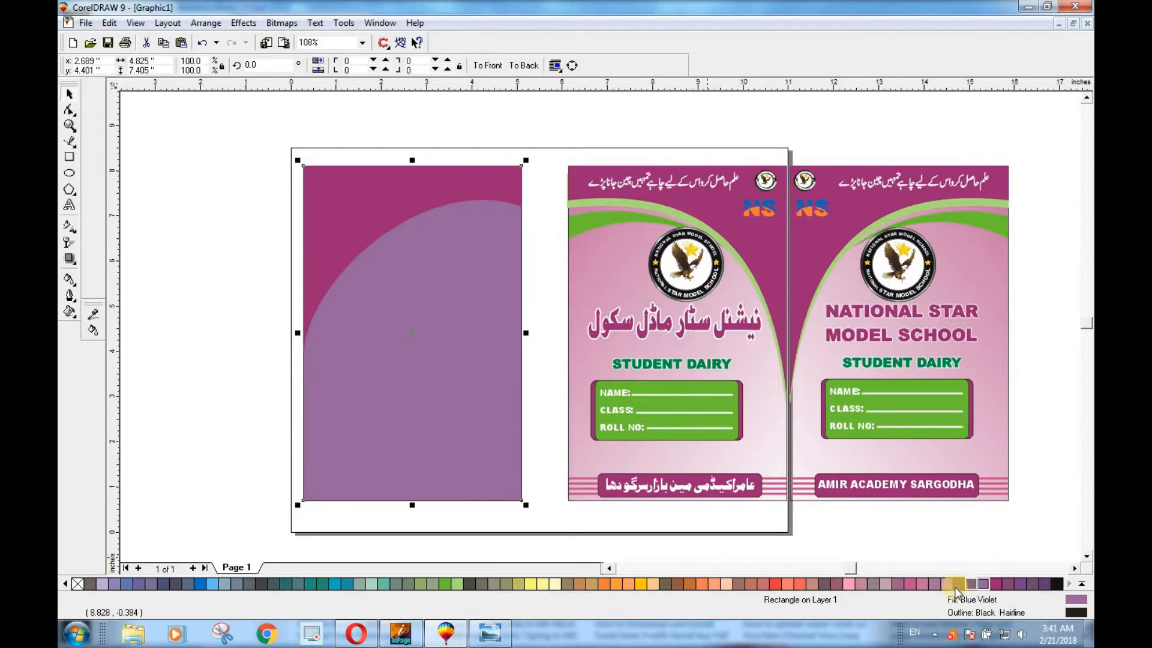
pyautogui.click(922, 583)
pyautogui.click(917, 584)
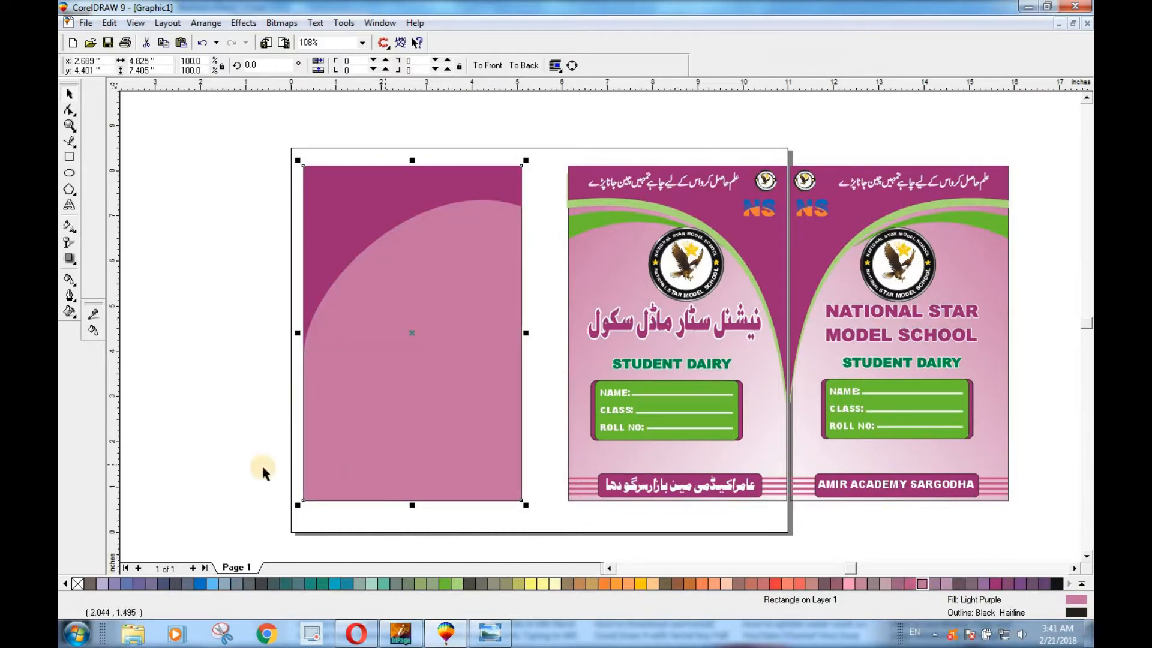
# Apply a fountain transparency to the background rectangle, fading diagonally from the arch's right end to white at the lower-left corner
pyautogui.click(69, 242)
pyautogui.moveTo(489, 247); pyautogui.dragTo(327, 487)
pyautogui.moveTo(488, 246); pyautogui.dragTo(529, 216)
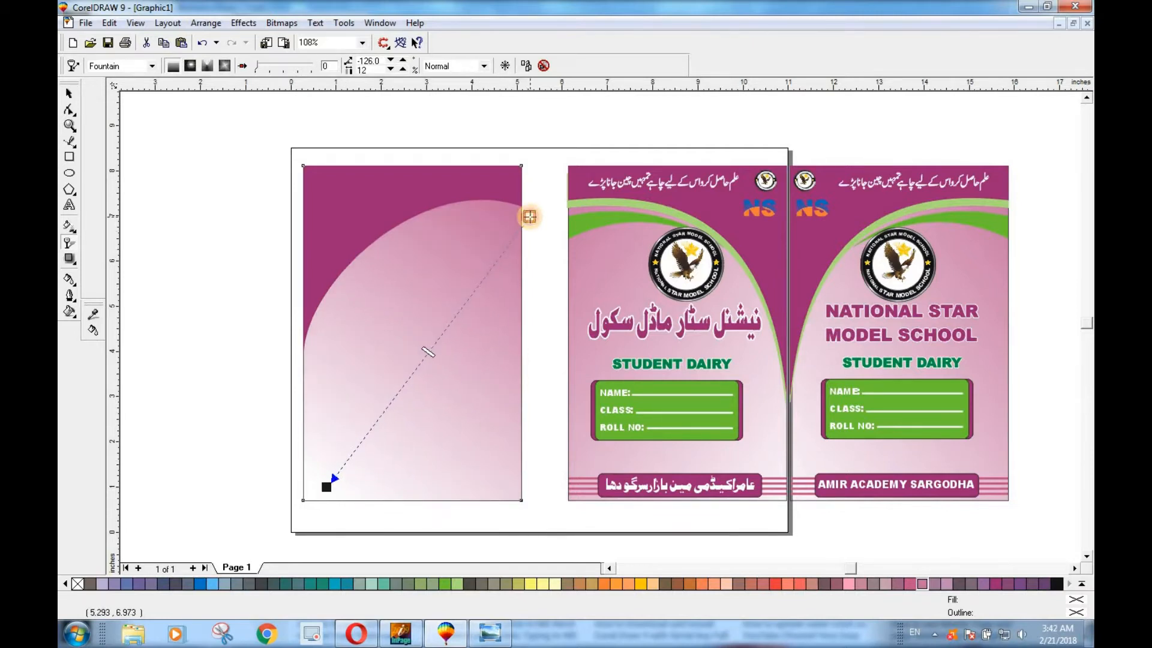
pyautogui.click(69, 94)
pyautogui.click(142, 322)
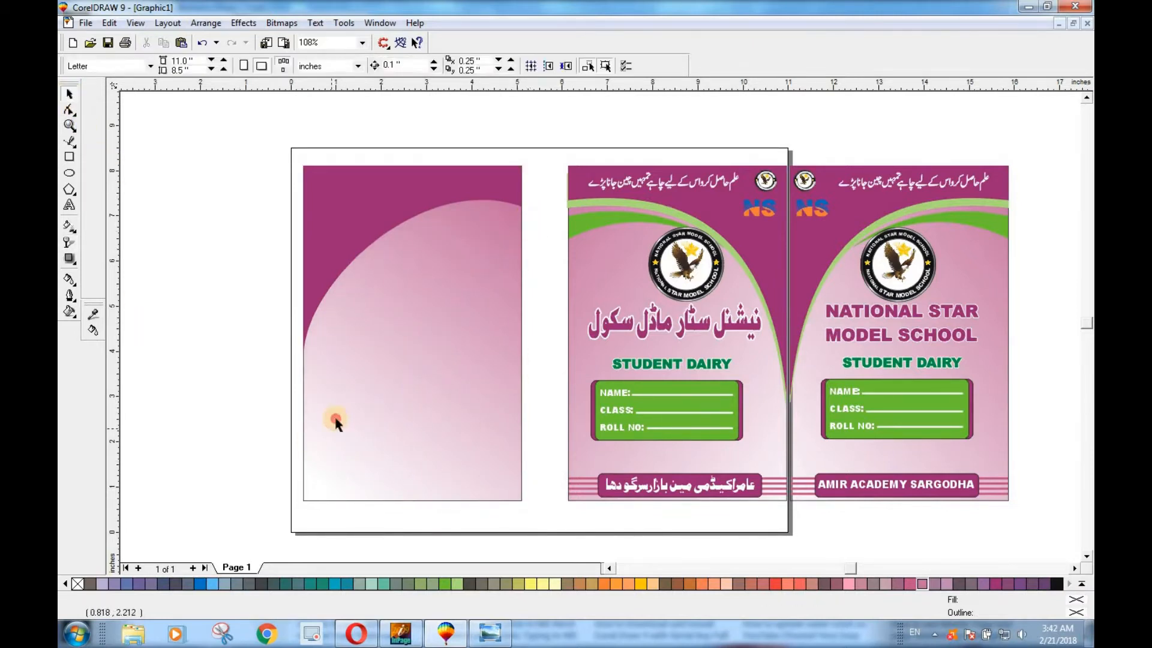
# Make a Chartreuse copy of the arched top shape, placed behind the purple one and shifted 0.1 inch down to form a thin green edge
pyautogui.click(360, 474)
pyautogui.click(420, 200)
pyautogui.click(380, 259)
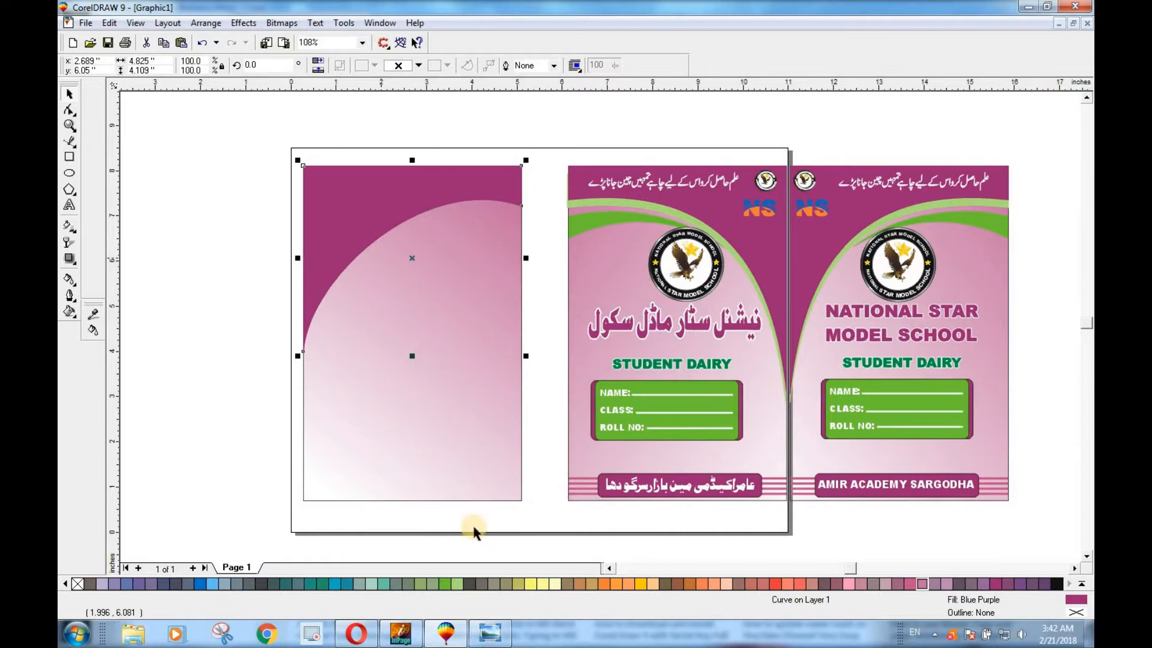
pyautogui.click(459, 585)
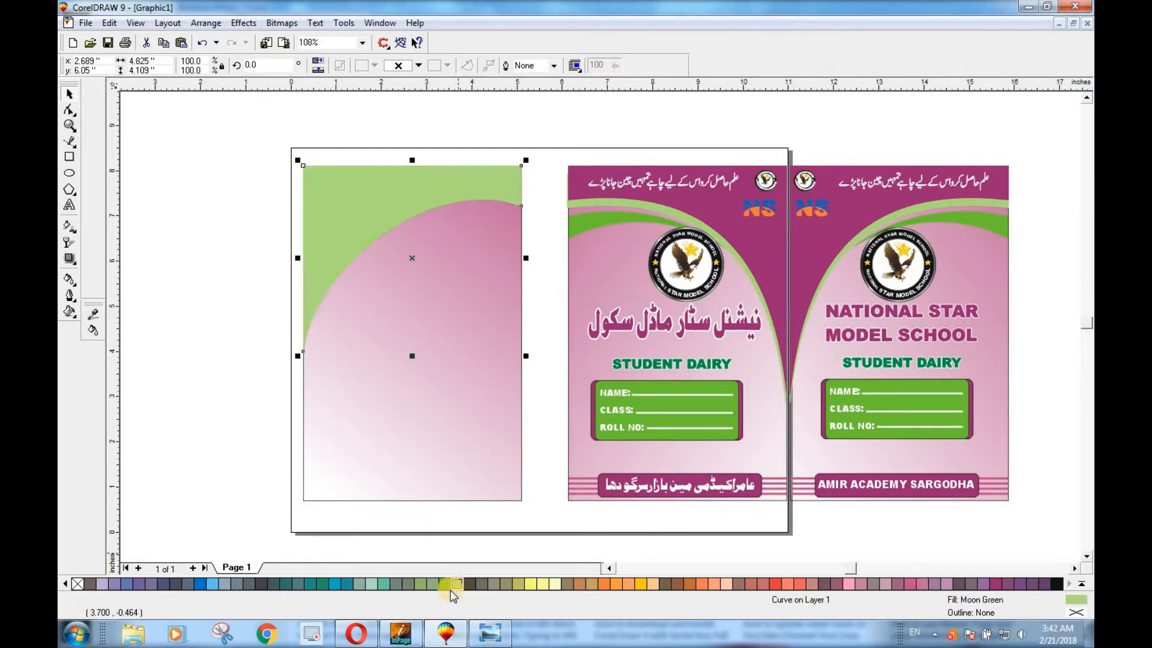
pyautogui.click(445, 584)
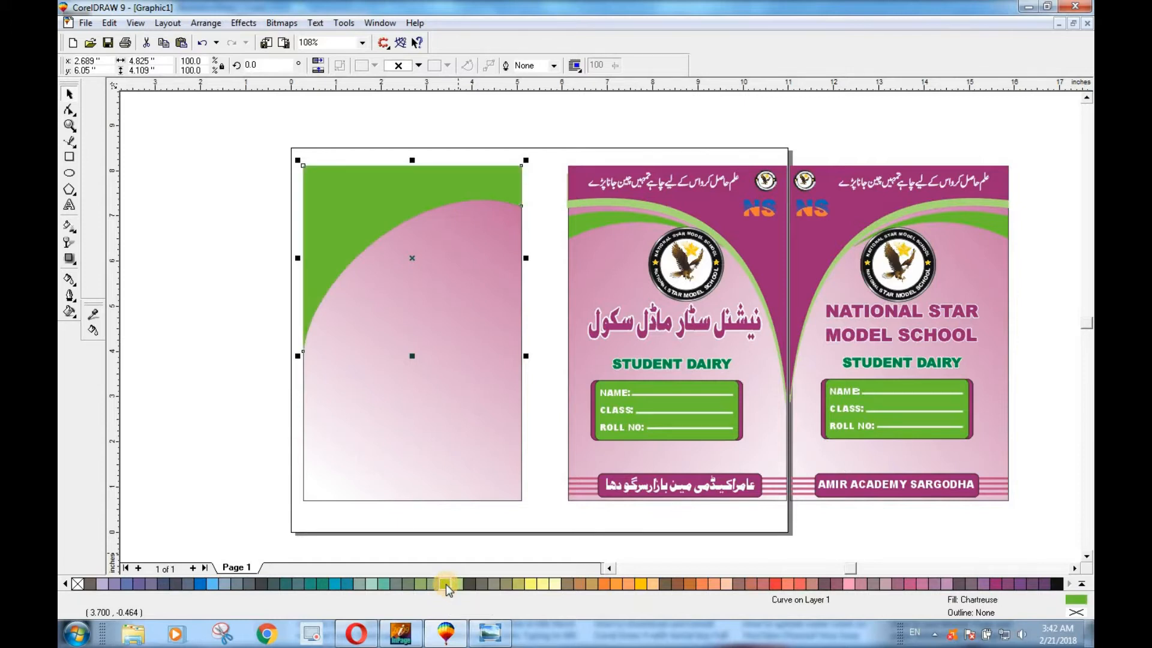
pyautogui.hotkey('ctrl', 'z')
pyautogui.press('Down')
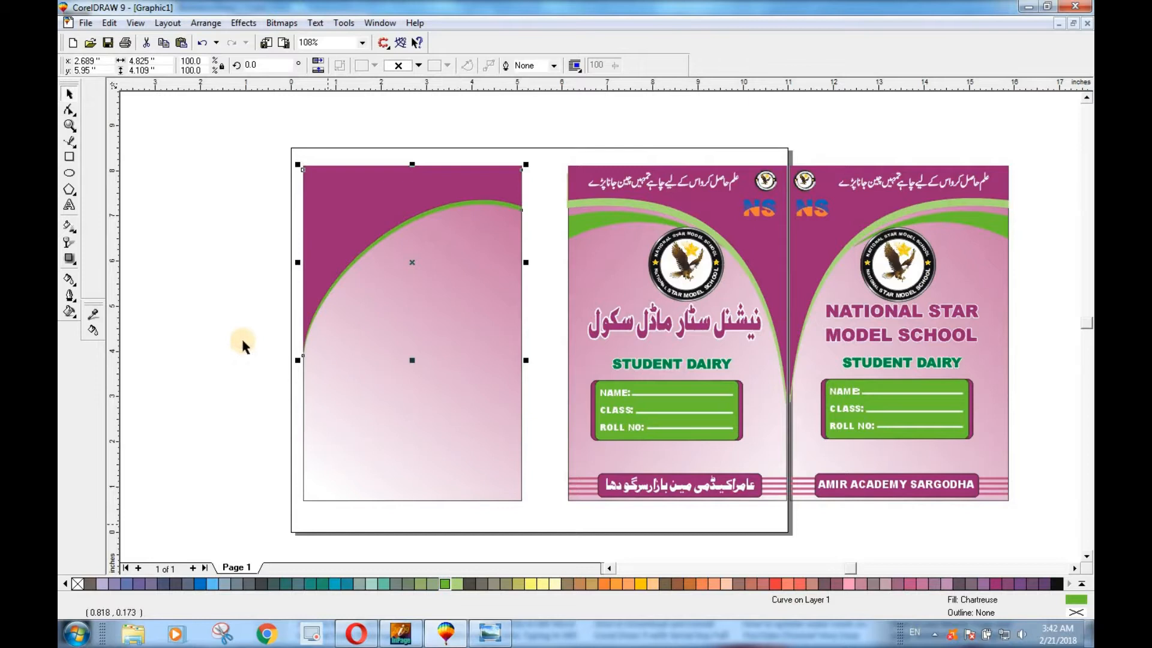
pyautogui.click(233, 318)
pyautogui.moveTo(245, 131); pyautogui.dragTo(572, 395)
pyautogui.click(231, 324)
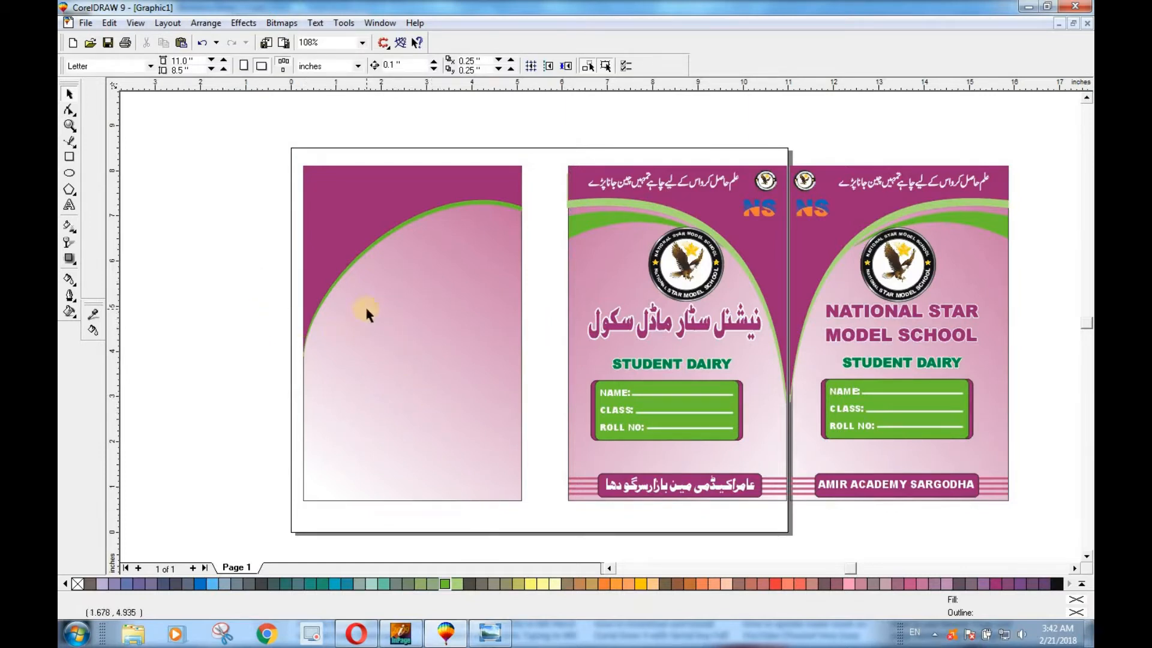
# Draw a rectangle about 3.15 by 0.75 inches below the arch, ending at the cover's right edge, and convert it to curves
pyautogui.click(69, 157)
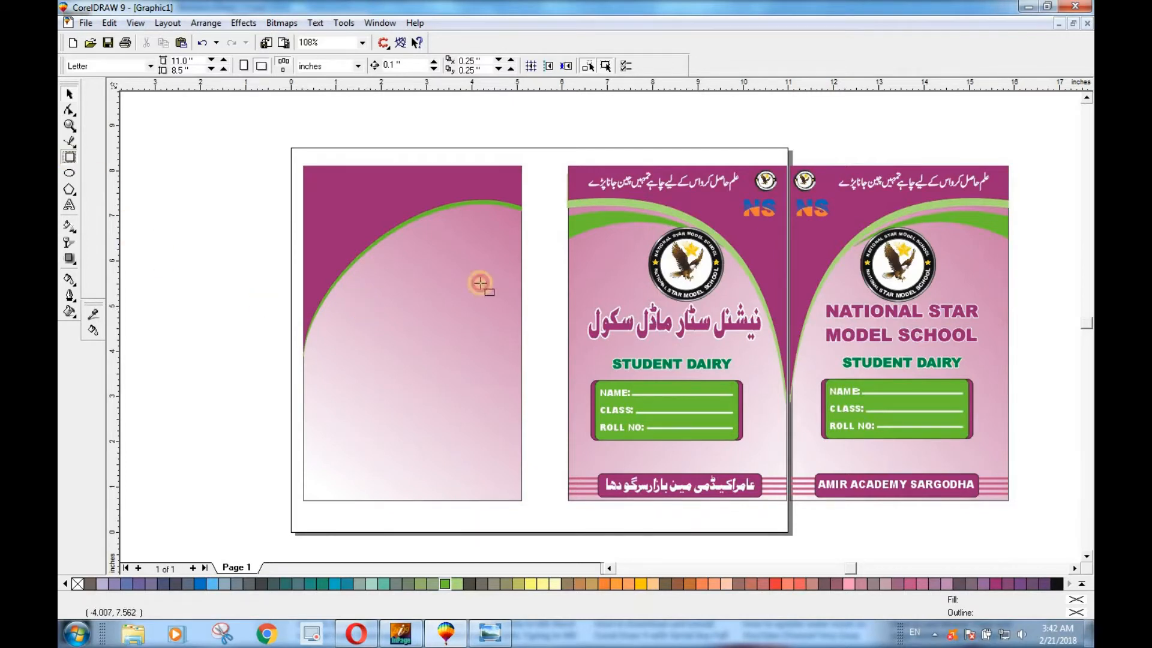
pyautogui.moveTo(379, 222); pyautogui.dragTo(522, 256)
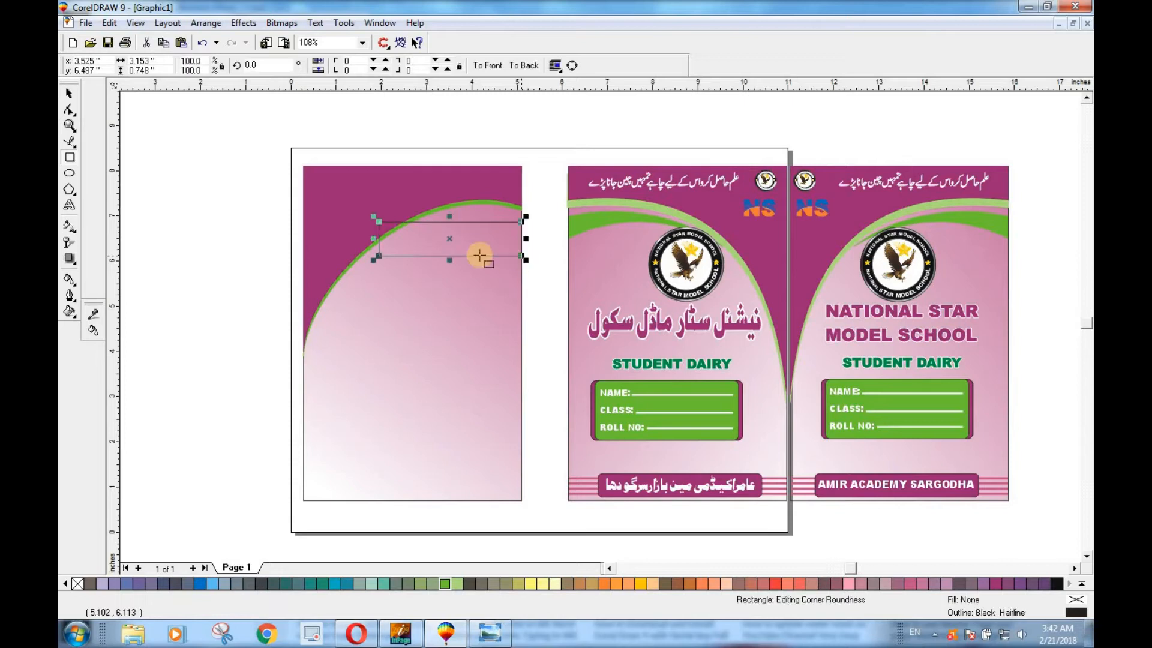
pyautogui.scroll(2, 430, 229)
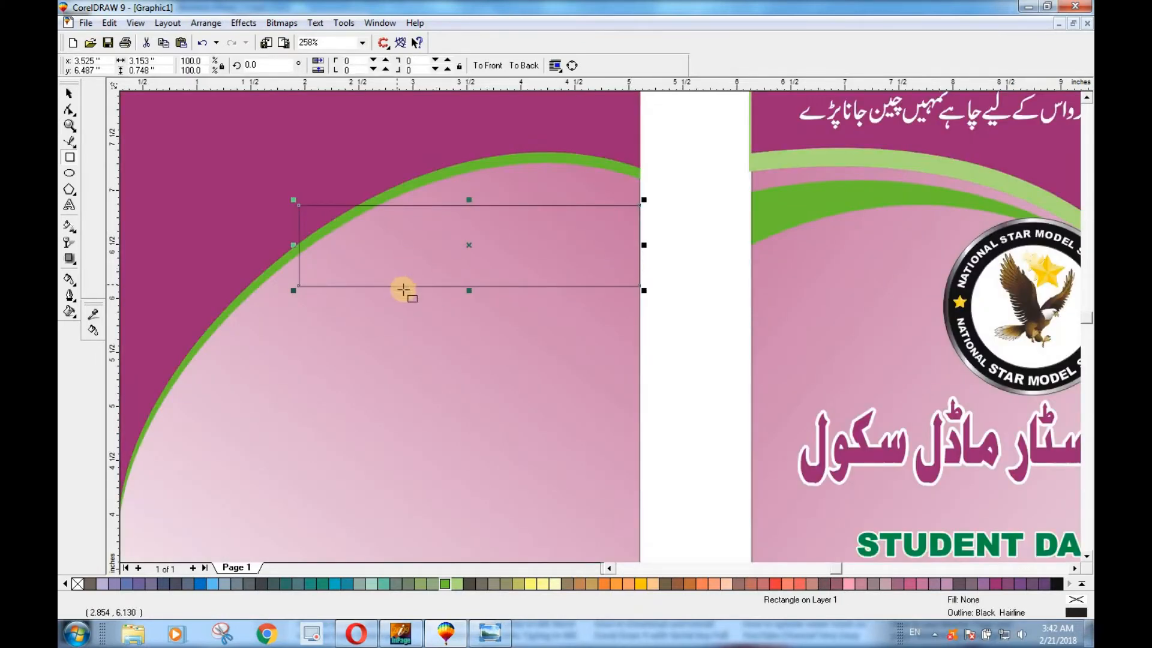
pyautogui.click(69, 111)
pyautogui.rightClick(394, 261)
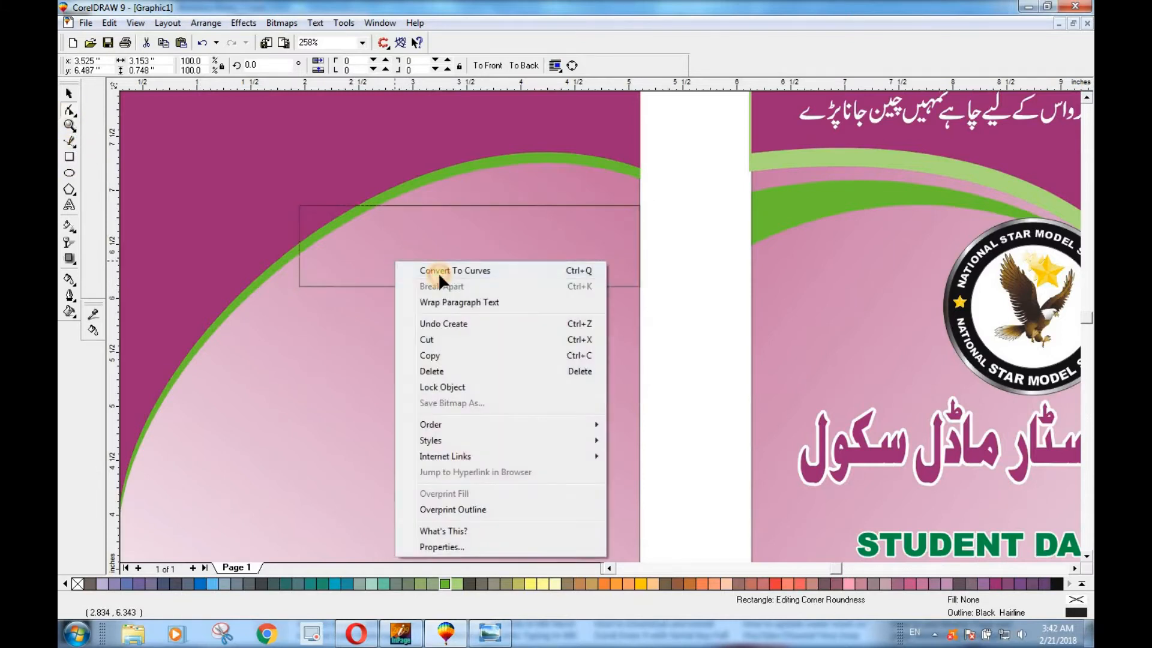
pyautogui.click(438, 270)
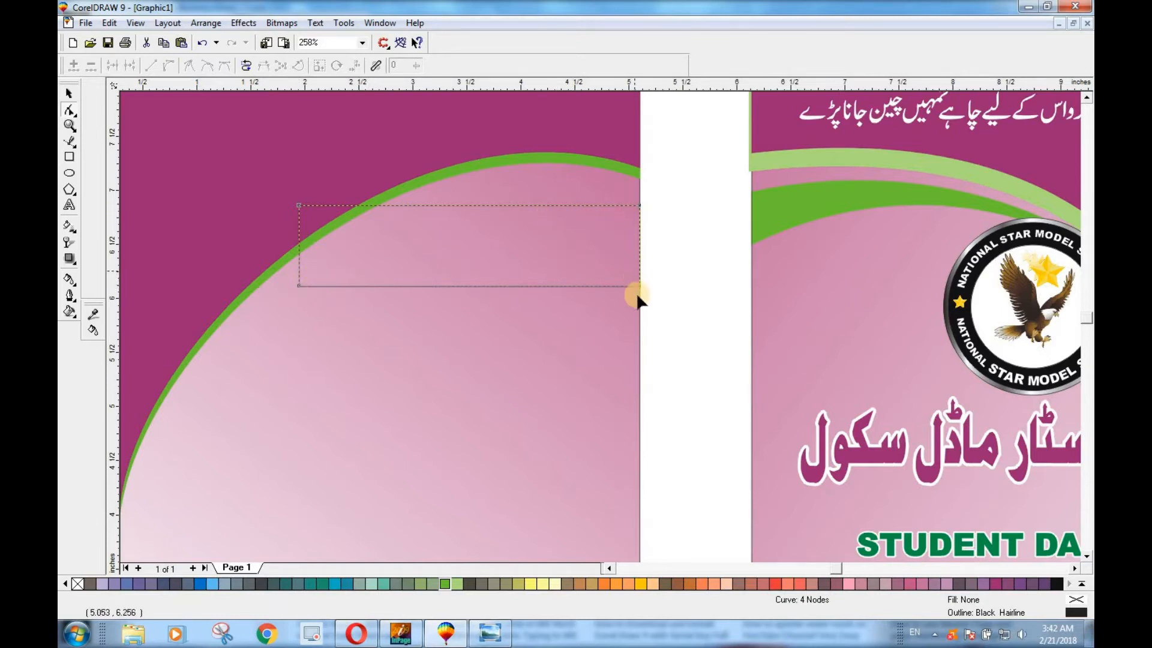
# Raise the small shape's lower-right node and delete its upper-left node to leave a narrow wedge pointing left
pyautogui.moveTo(640, 287); pyautogui.dragTo(640, 253)
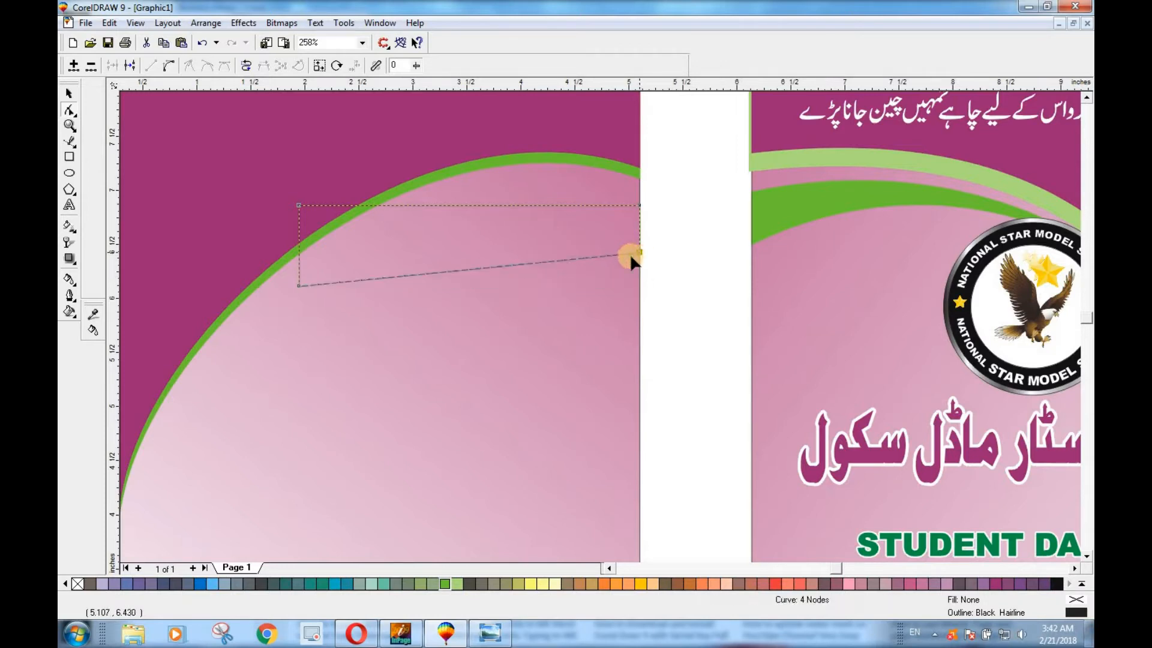
pyautogui.click(299, 206)
pyautogui.press('Delete')
# Convert the wedge's two long edges to curves and bend both upward so they follow the arch
pyautogui.click(483, 268)
pyautogui.click(168, 65)
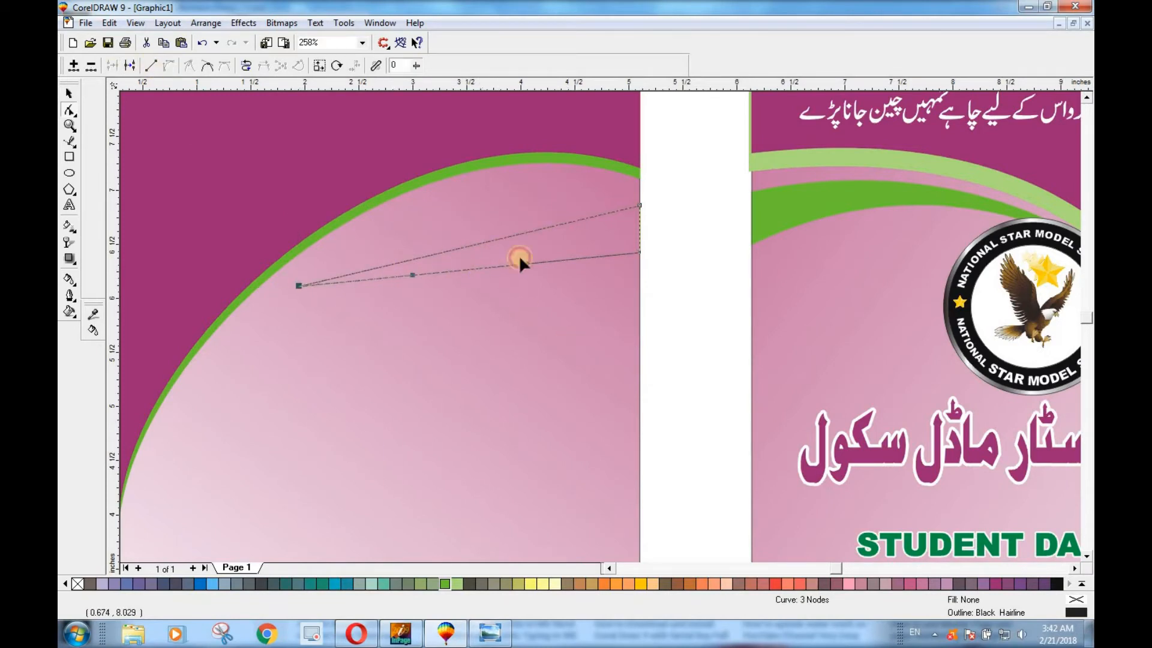
pyautogui.click(494, 240)
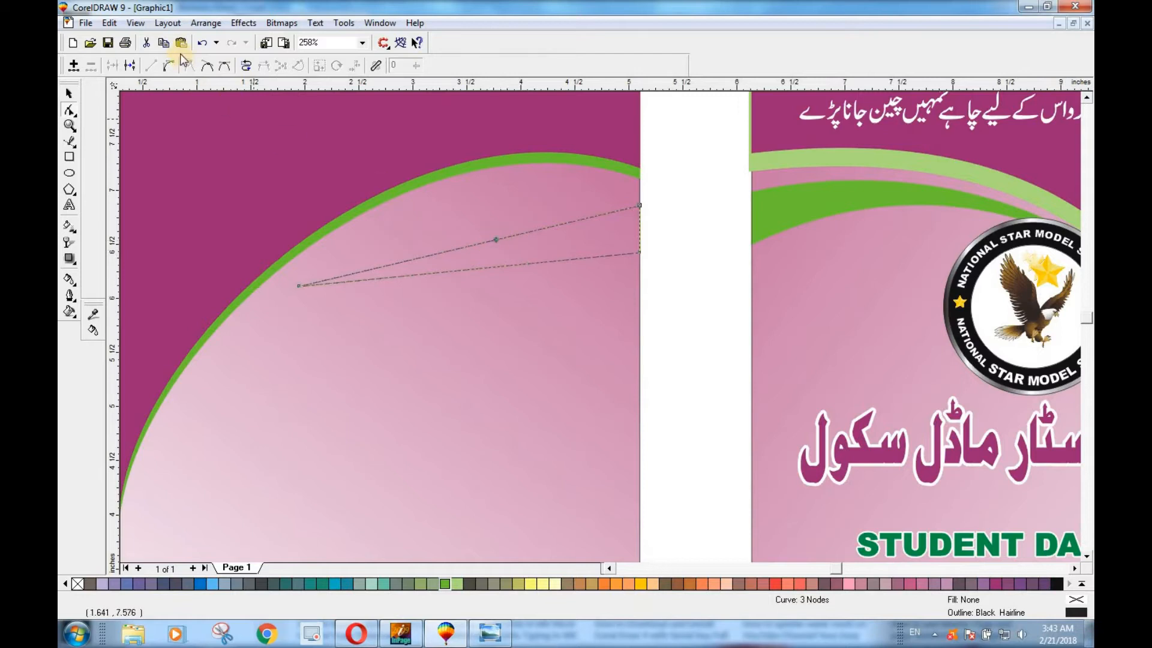
pyautogui.click(167, 69)
pyautogui.moveTo(486, 239); pyautogui.dragTo(454, 203)
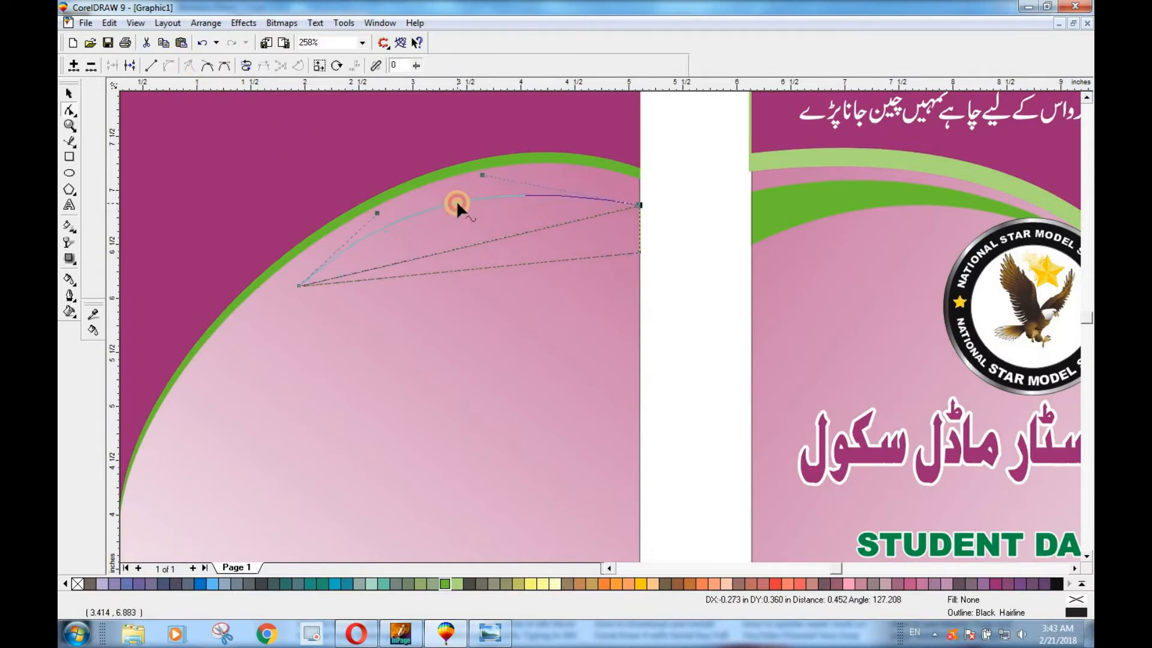
pyautogui.moveTo(487, 267); pyautogui.dragTo(397, 248)
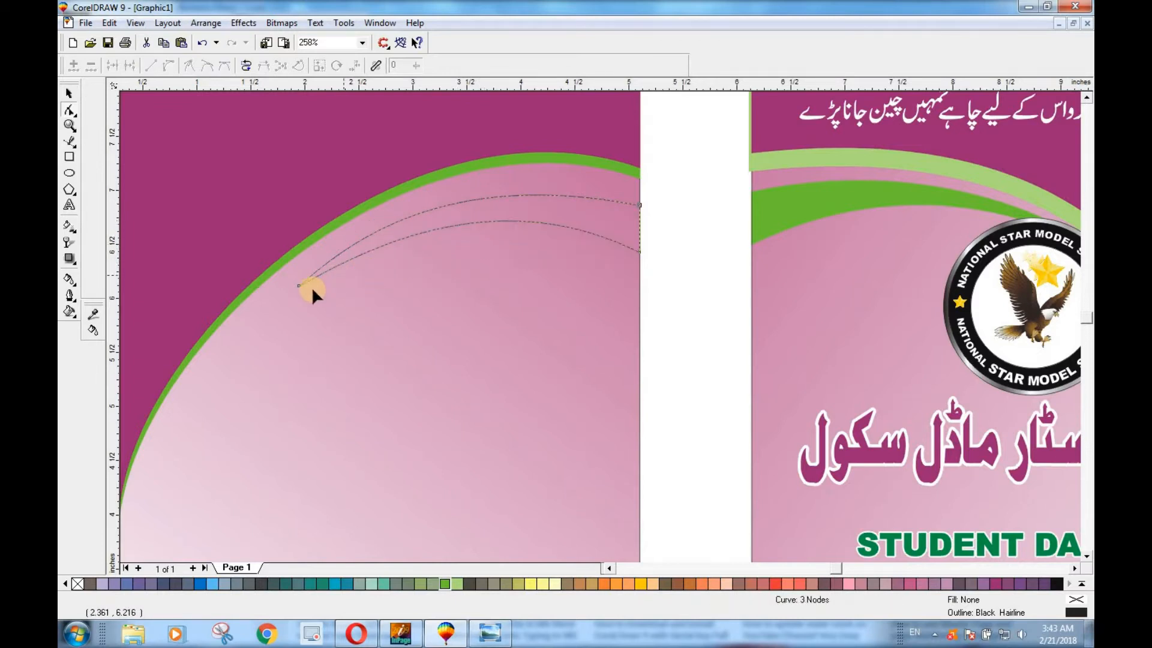
# Move the band's left tip down towards the arch's green edge and refine its curve, making it about 3.87 by 1.44 inches
pyautogui.moveTo(301, 282); pyautogui.dragTo(274, 325)
pyautogui.moveTo(480, 209)
pyautogui.mouseDown()
pyautogui.moveTo(470, 194)
pyautogui.moveTo(482, 234)
pyautogui.moveTo(478, 220)
pyautogui.mouseUp()
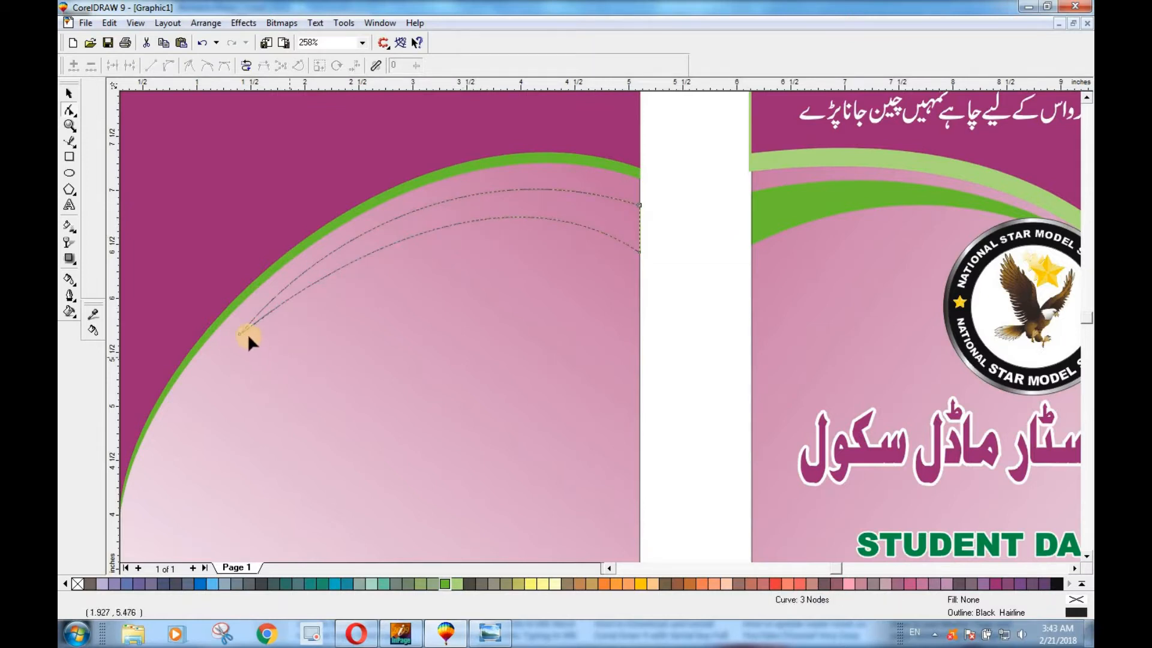
pyautogui.moveTo(240, 330); pyautogui.dragTo(221, 344)
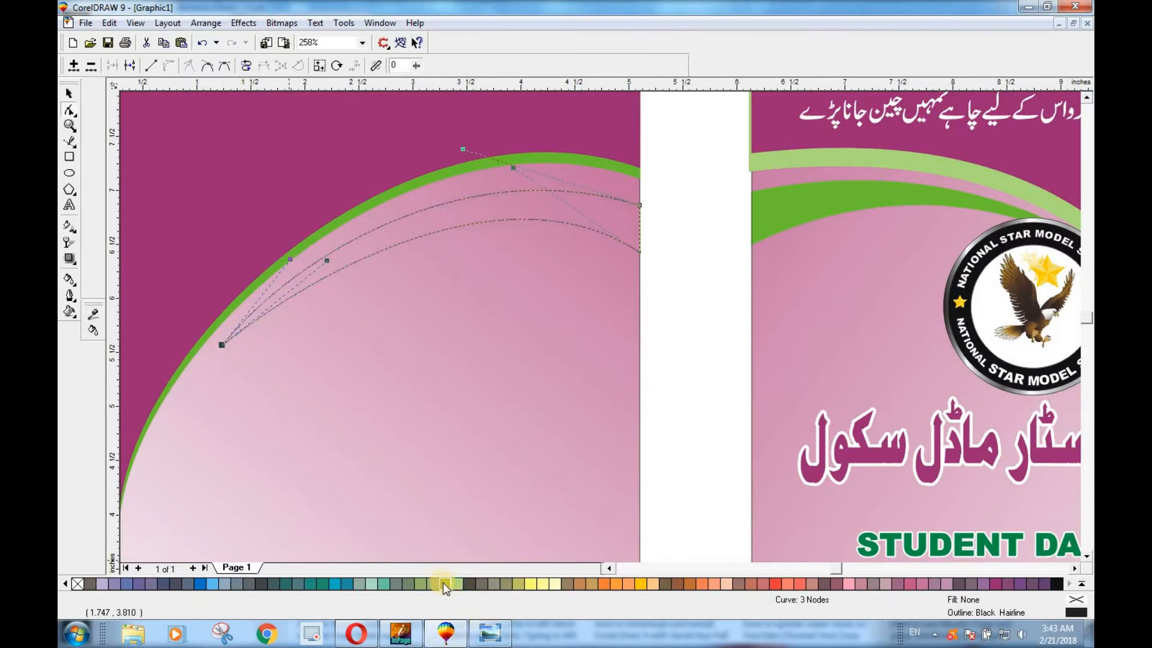
# Fill the curved band with Chartreuse, remove its outline and deselect it
pyautogui.click(444, 584)
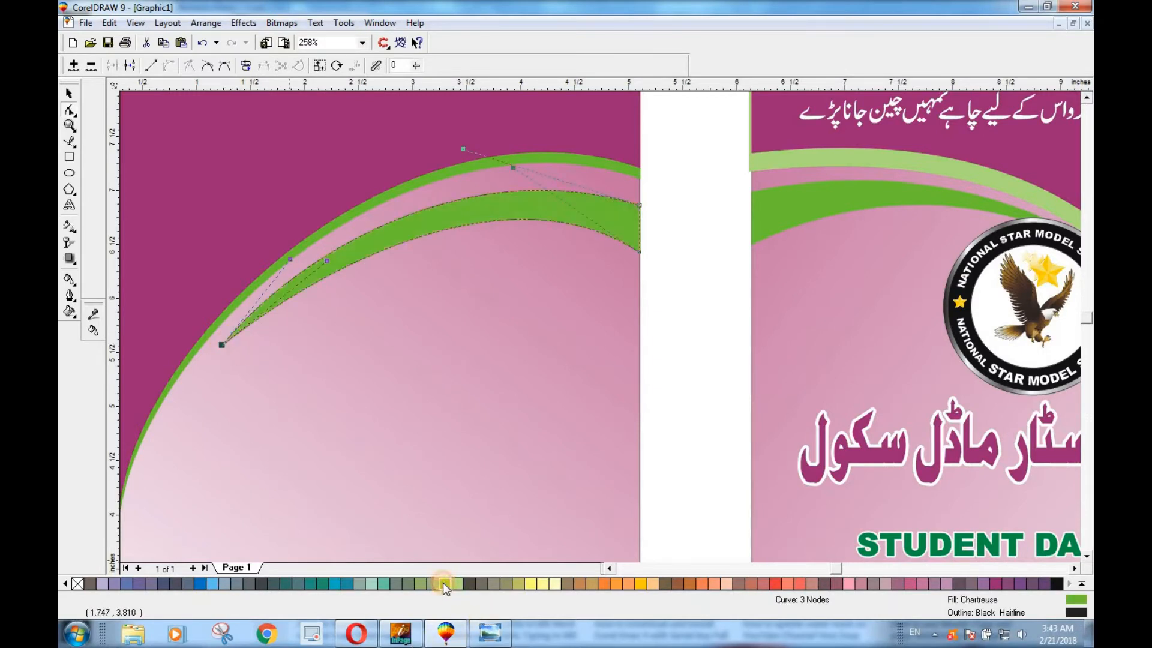
pyautogui.rightClick(78, 583)
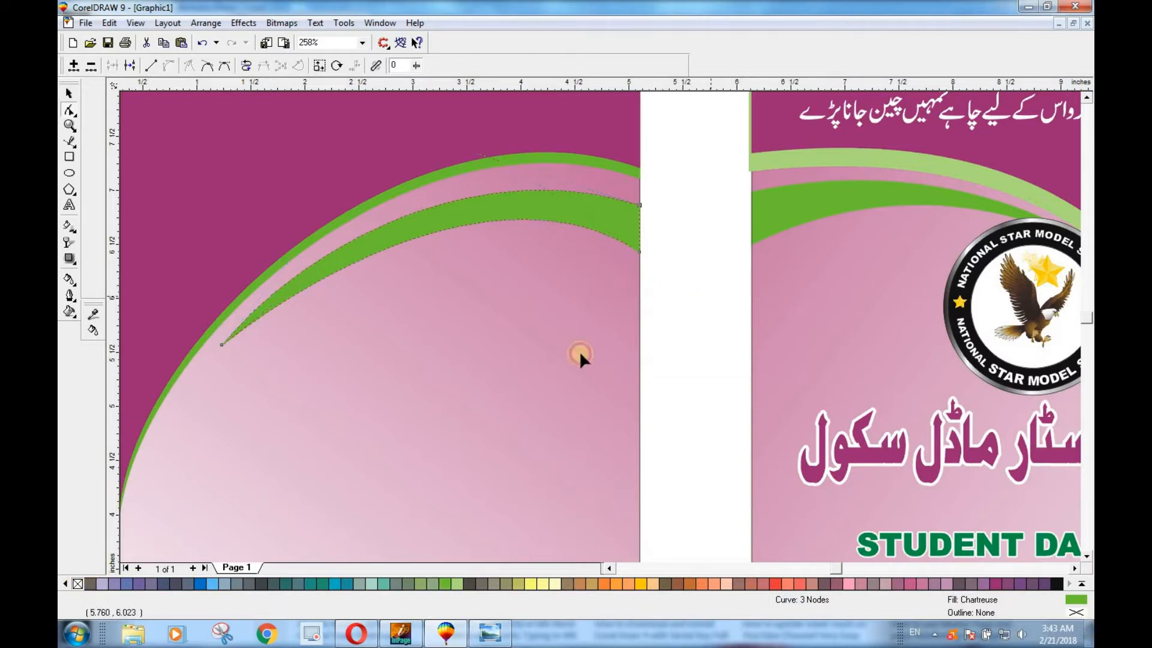
pyautogui.click(69, 94)
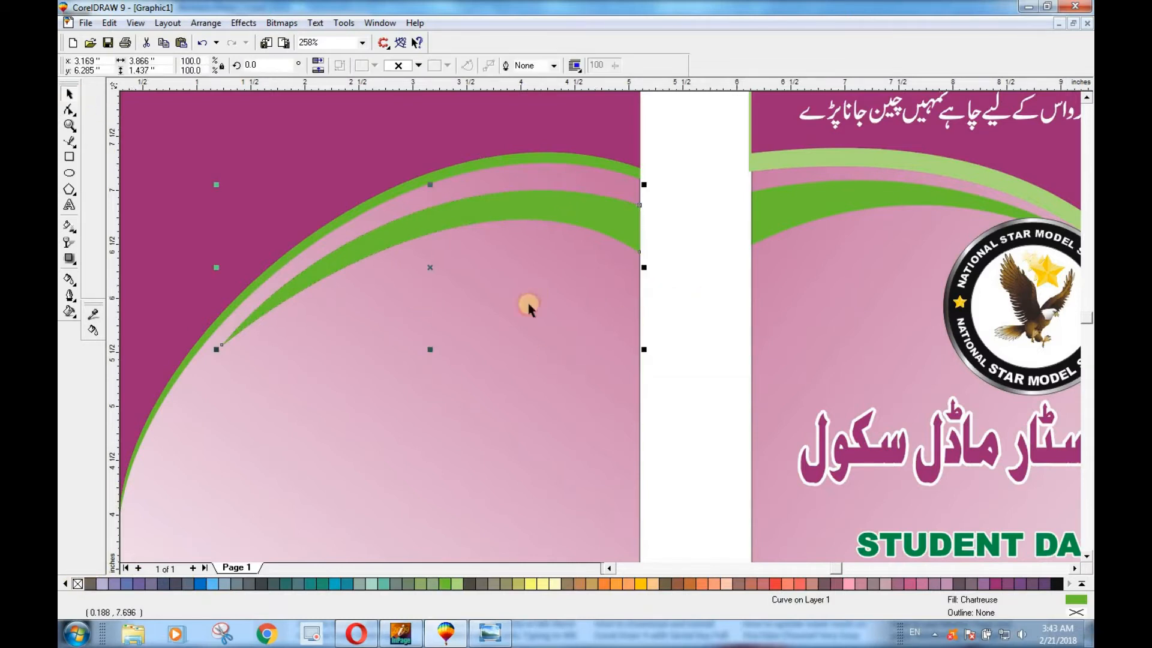
pyautogui.click(690, 332)
pyautogui.scroll(-1, 449, 343)
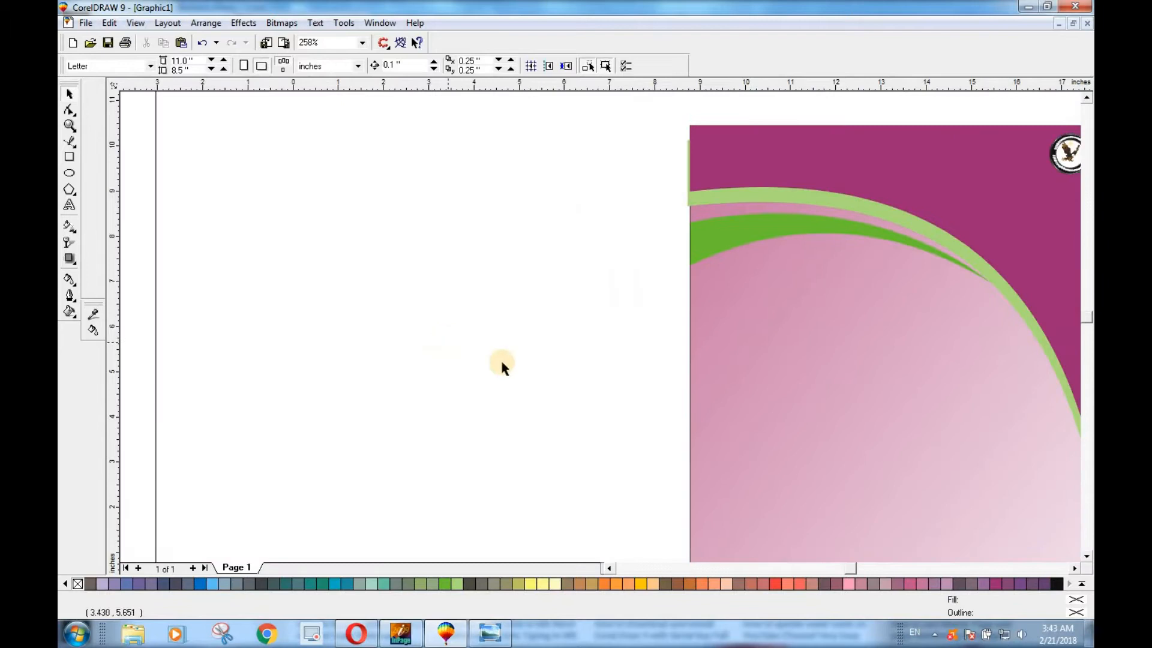
# Bring the round eagle logo from the pasteboard onto the new cover and place it just below the green bands of the arch
pyautogui.scroll(-3, 445, 345)
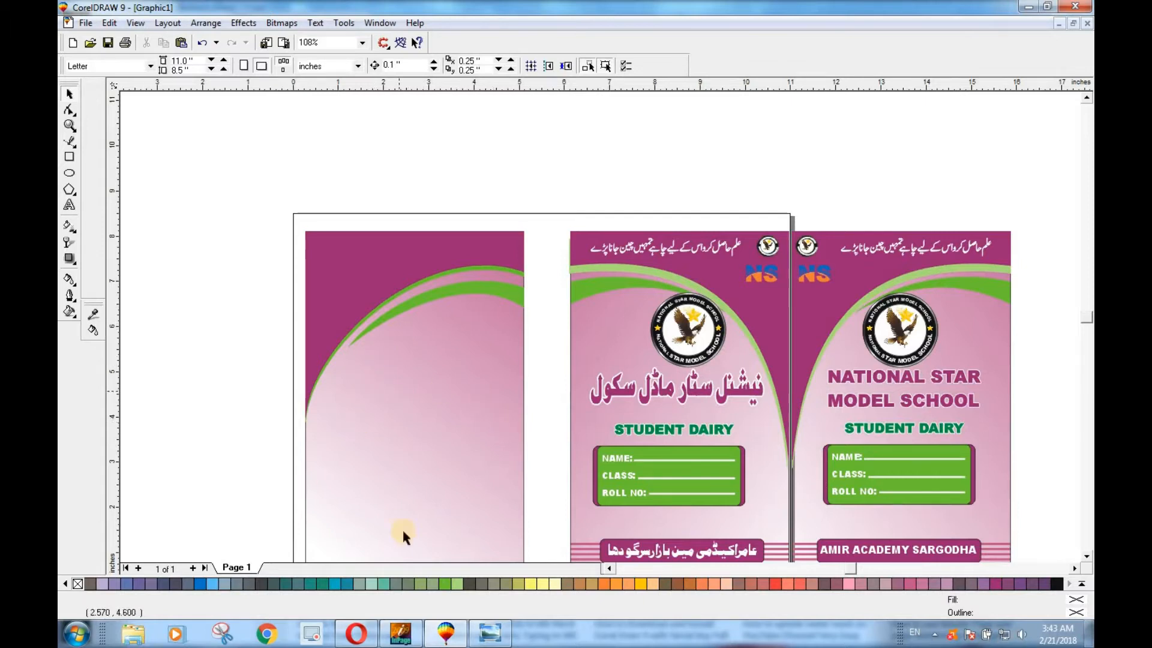
pyautogui.click(610, 569)
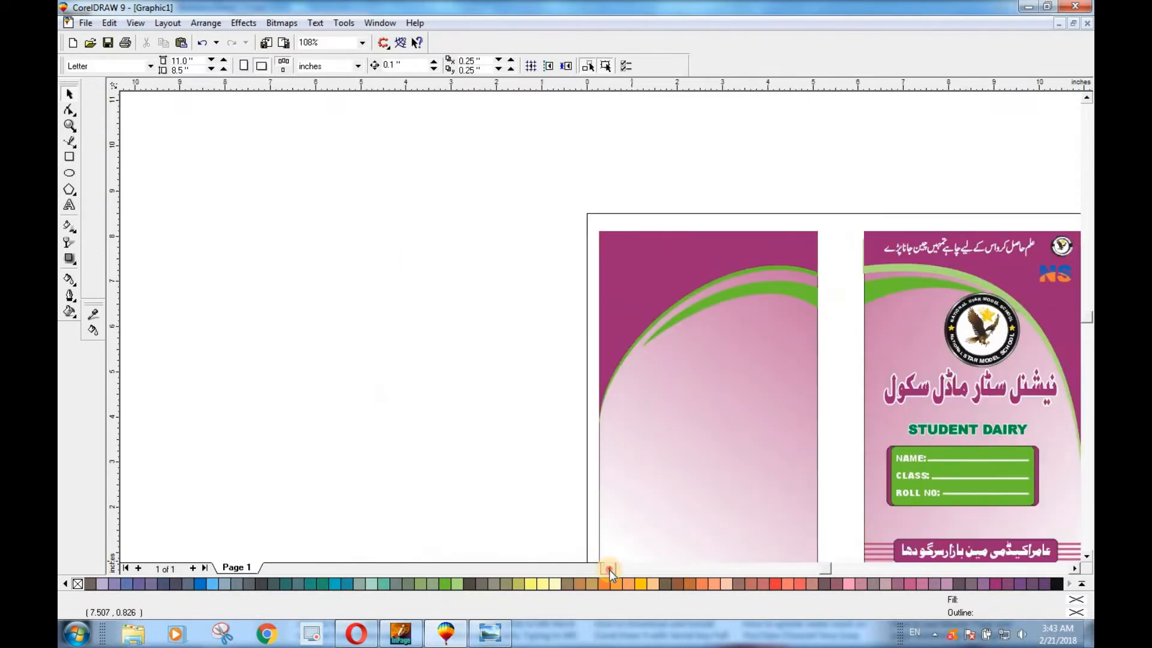
pyautogui.moveTo(226, 106); pyautogui.dragTo(838, 441)
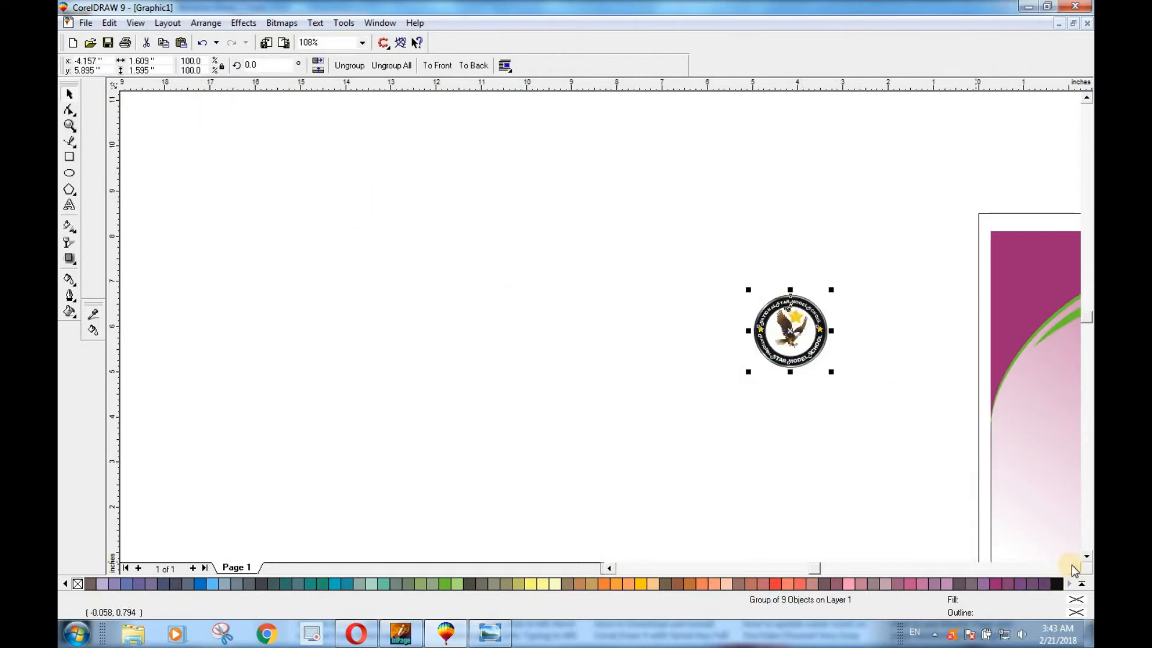
pyautogui.click(1074, 569)
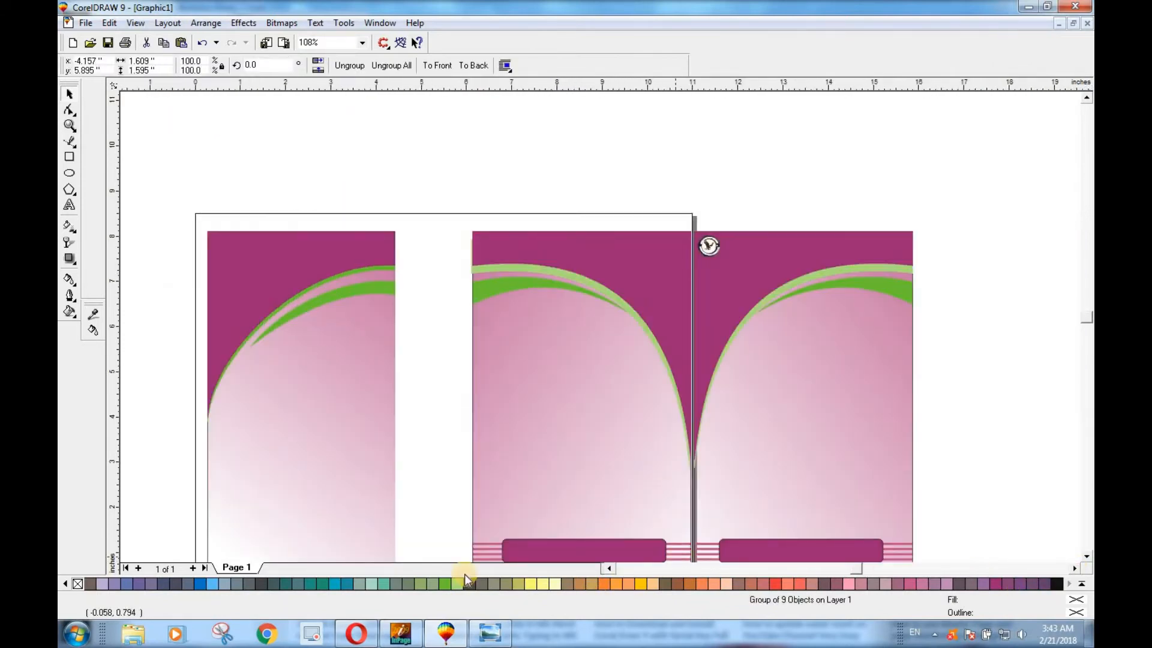
pyautogui.click(608, 568)
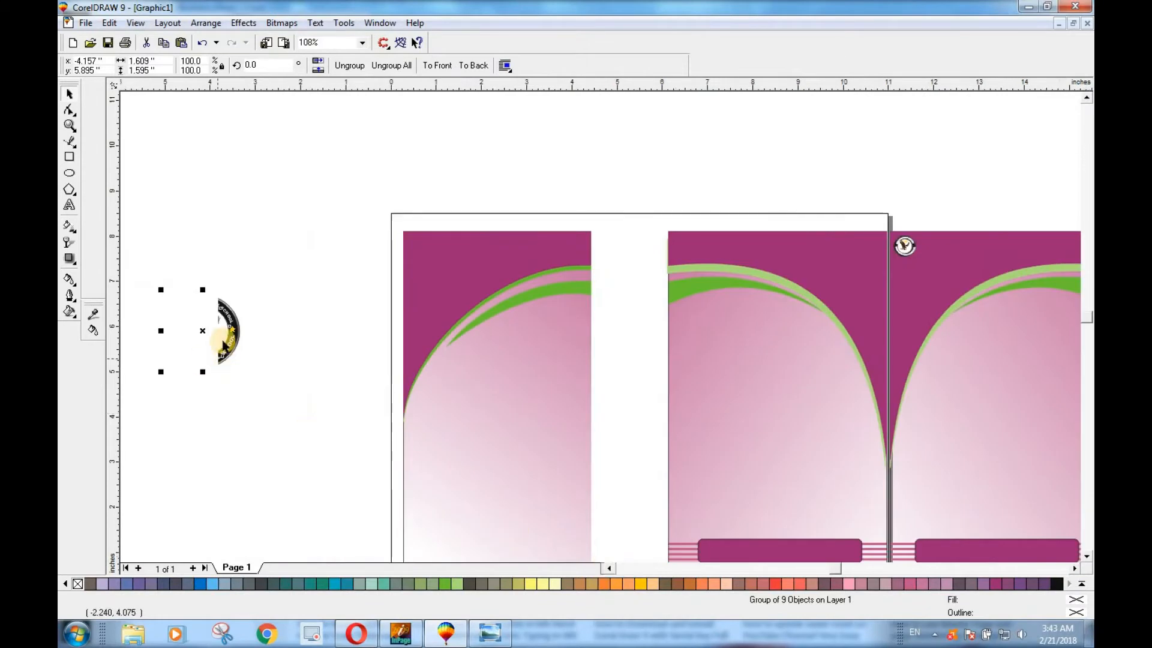
pyautogui.moveTo(209, 336); pyautogui.dragTo(585, 401)
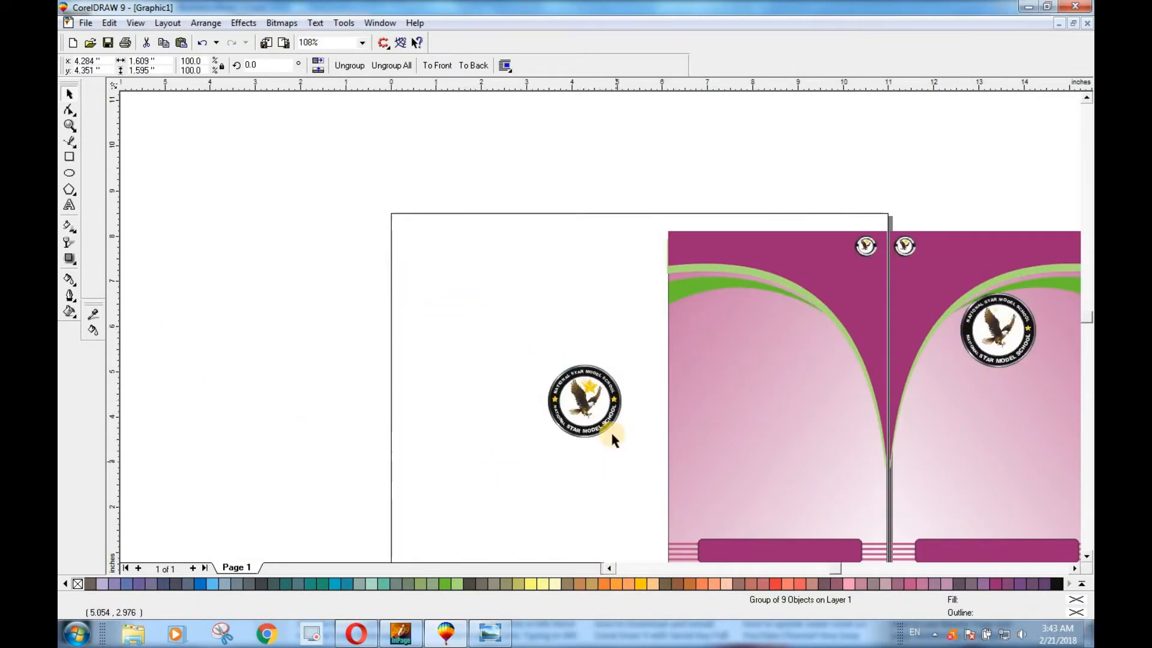
pyautogui.moveTo(586, 401); pyautogui.dragTo(517, 382)
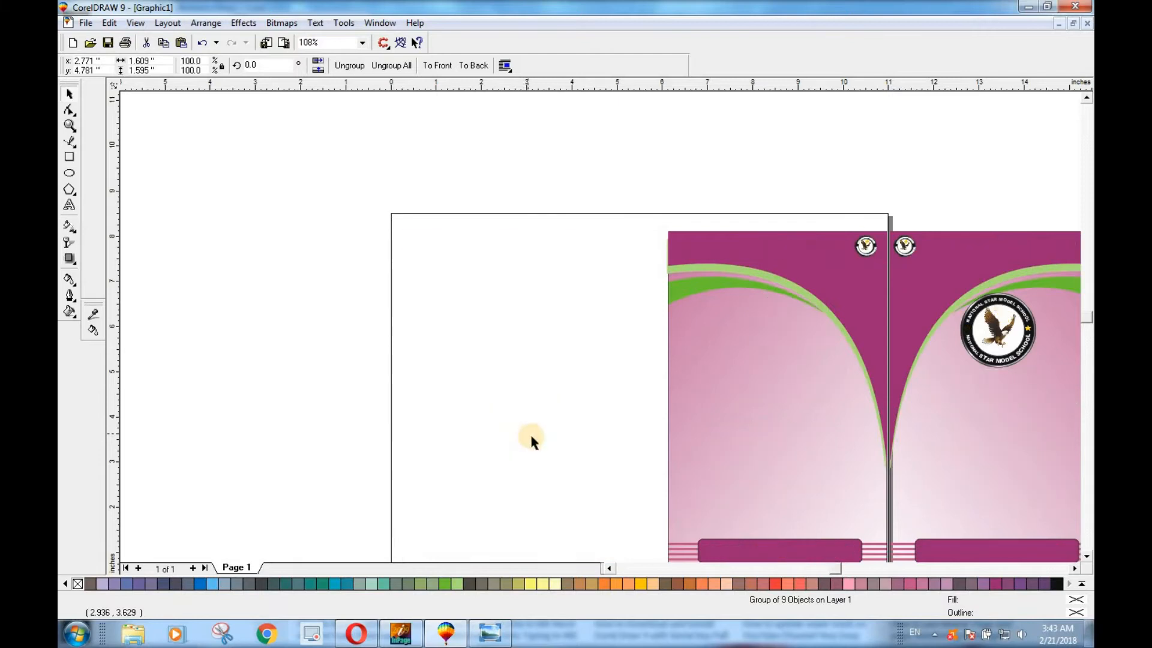
pyautogui.moveTo(518, 382); pyautogui.dragTo(511, 337)
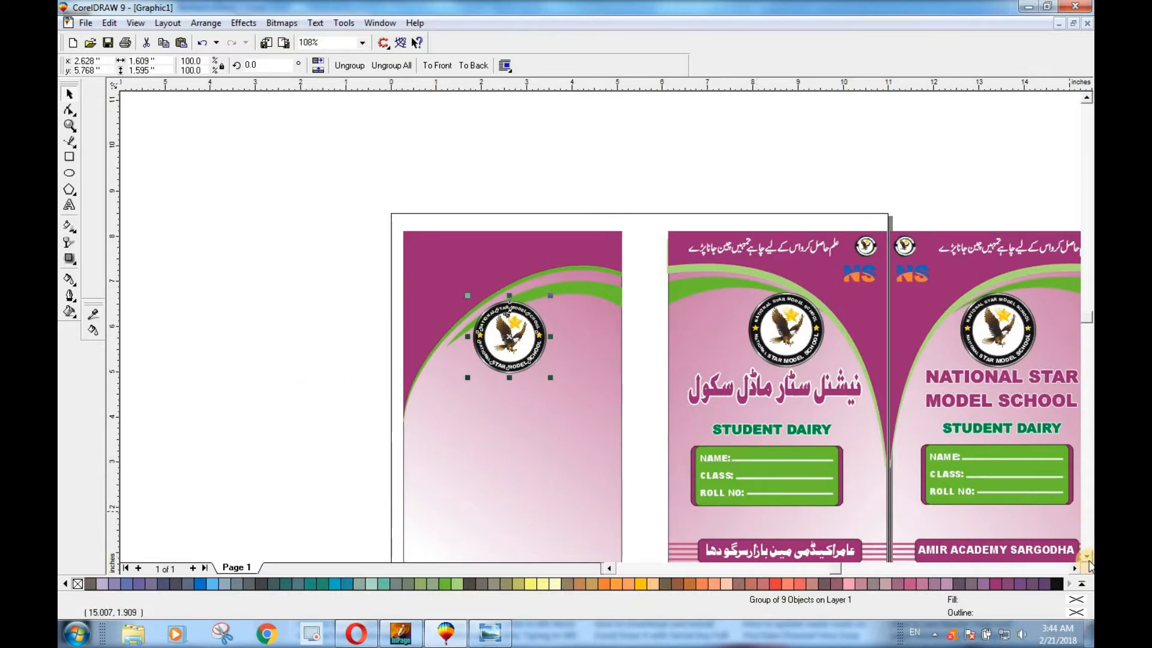
# Set the eagle logo aside and place a mirrored copy of the arched cover beside its left edge, leaving a narrow gap
pyautogui.scroll(-2, 1088, 564)
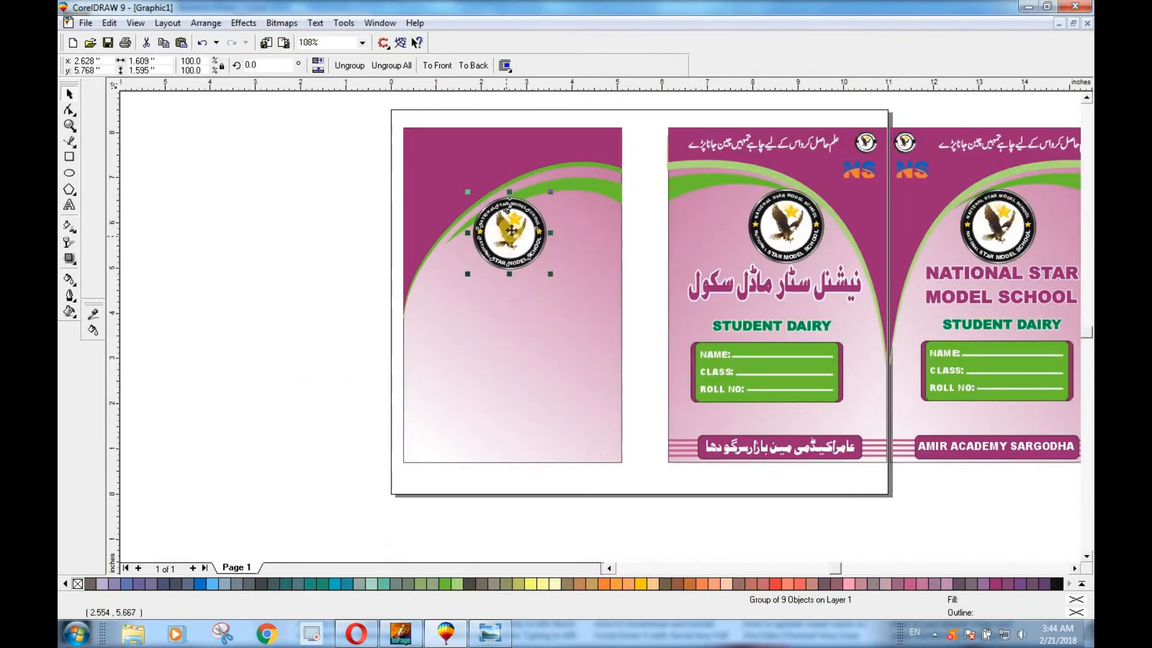
pyautogui.moveTo(509, 236); pyautogui.dragTo(725, 420)
pyautogui.moveTo(372, 114); pyautogui.dragTo(641, 480)
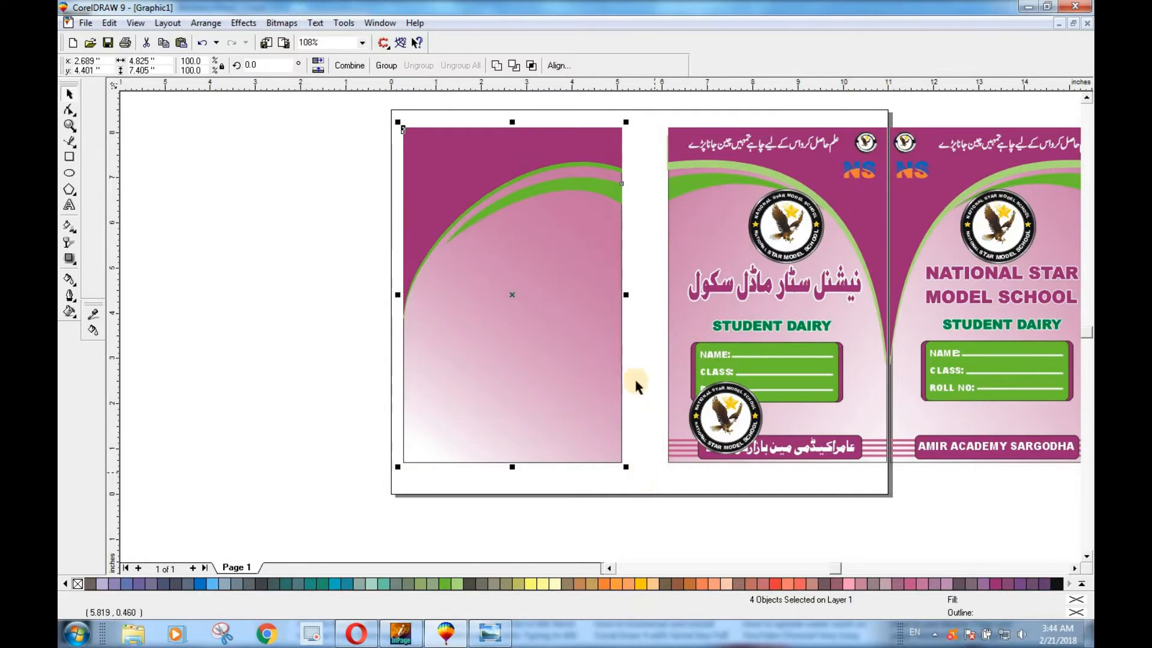
pyautogui.moveTo(626, 294); pyautogui.dragTo(359, 251)
pyautogui.press('Left')
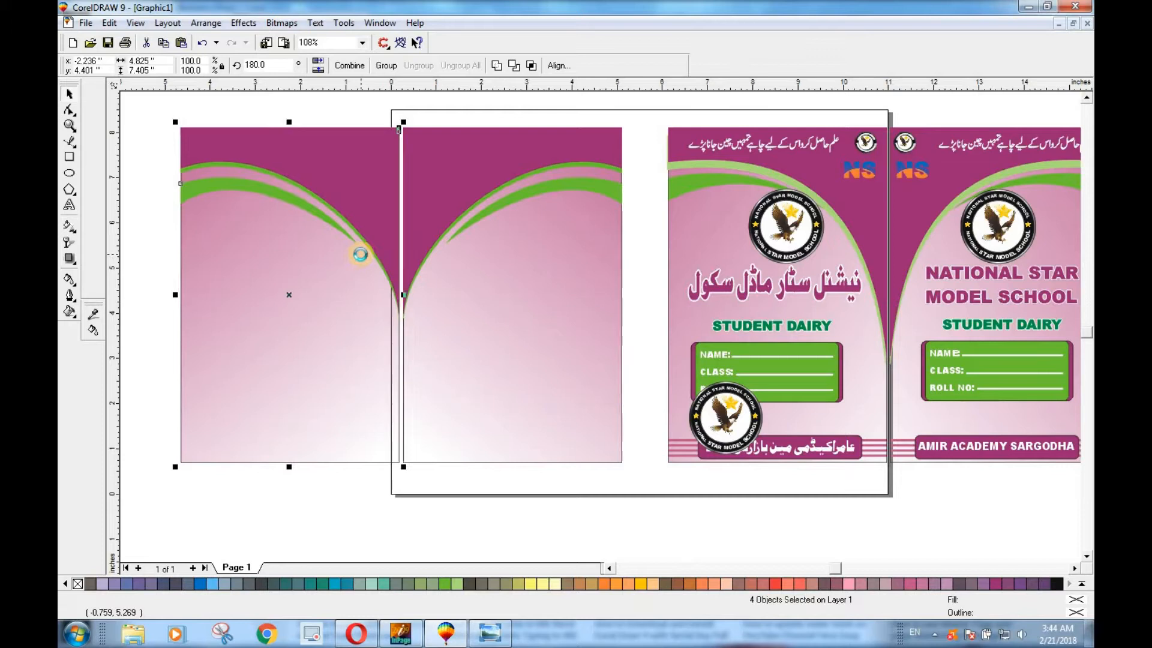
pyautogui.click(339, 509)
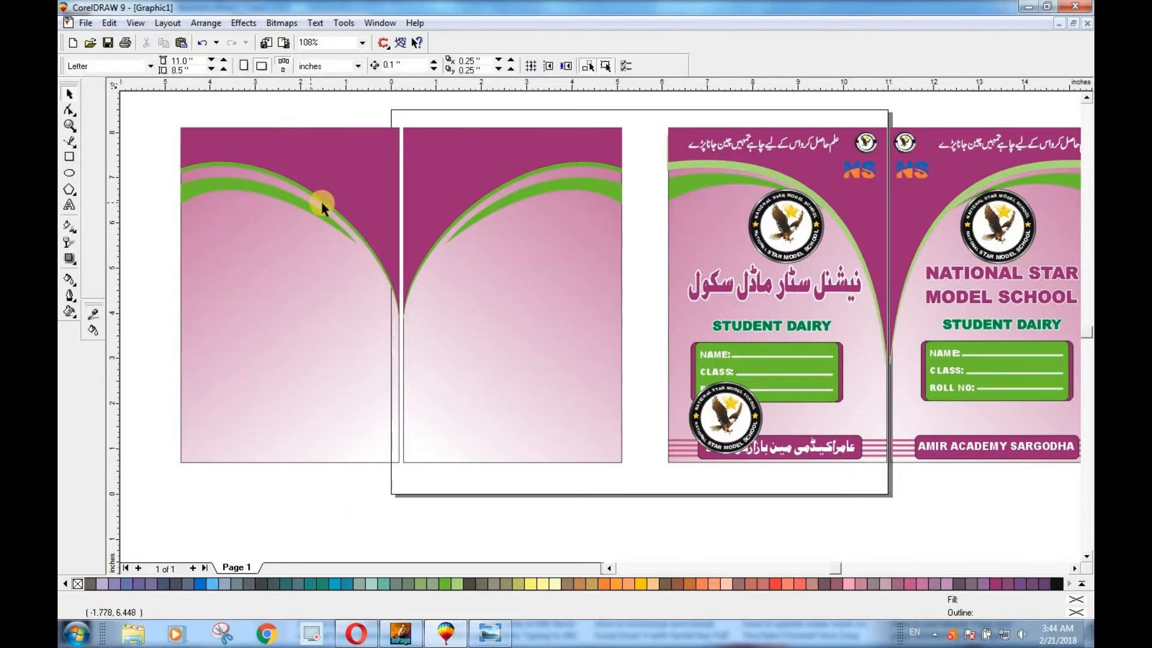
# Move the eagle logo back onto the original right-hand cover, just beneath the arch's green bands
pyautogui.moveTo(739, 420); pyautogui.dragTo(515, 241)
pyautogui.moveTo(513, 239); pyautogui.dragTo(515, 243)
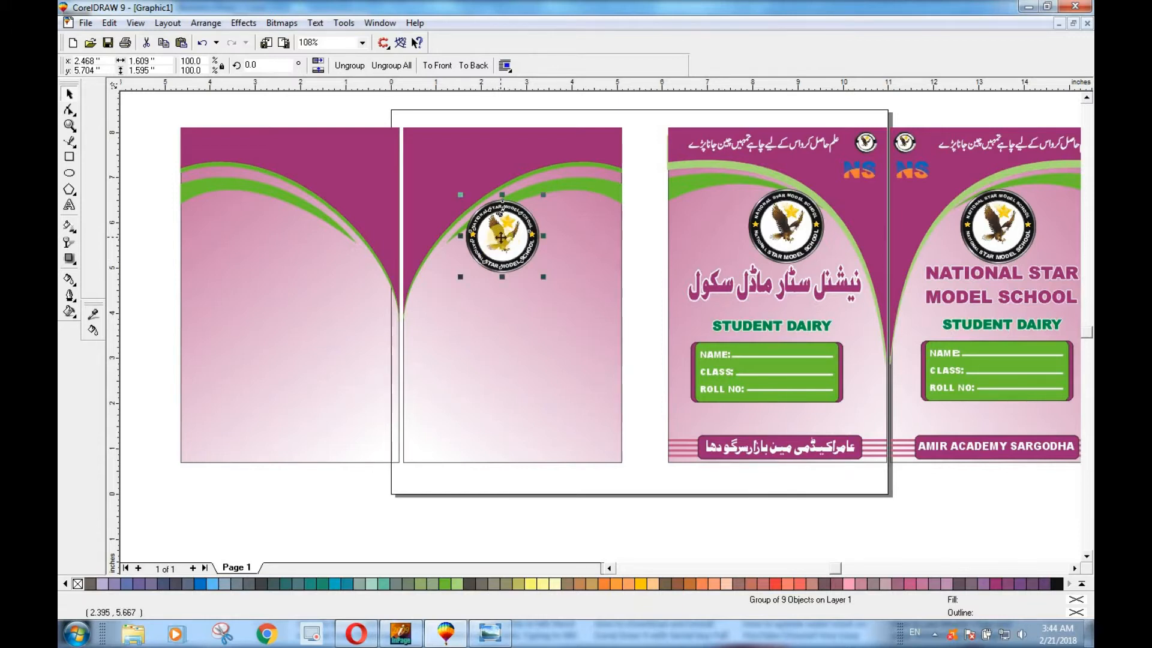
pyautogui.keyDown('ctrl'); pyautogui.click(501, 238); pyautogui.keyUp('ctrl')
pyautogui.moveTo(506, 245); pyautogui.dragTo(277, 214)
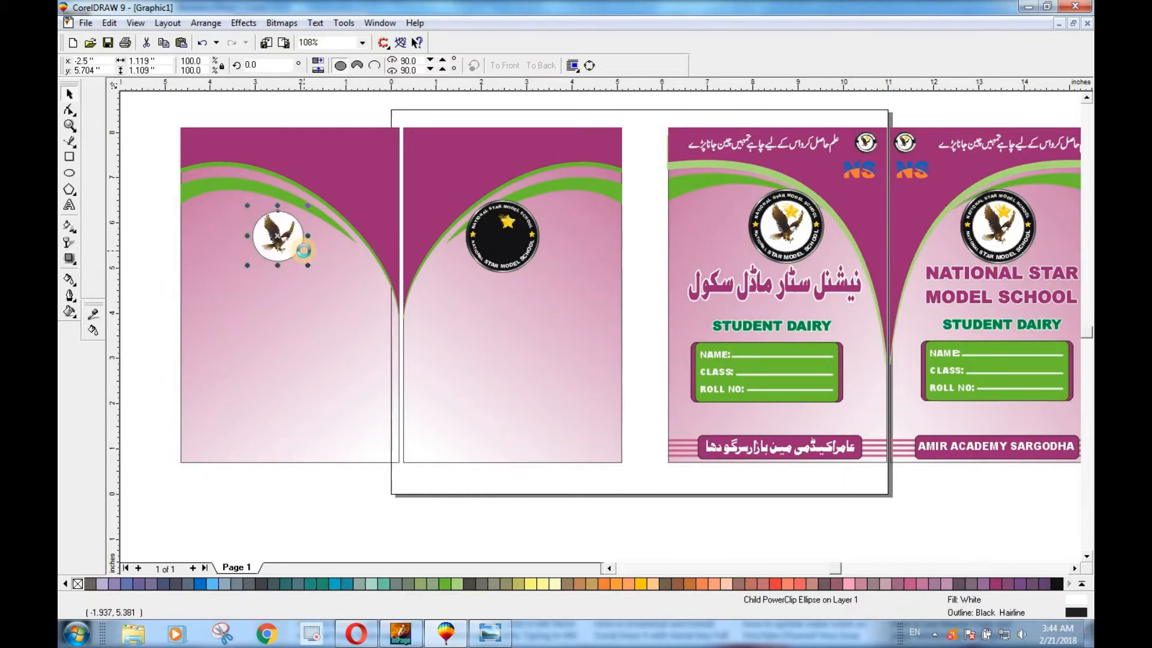
pyautogui.hotkey('ctrl', 'z')
pyautogui.click(443, 513)
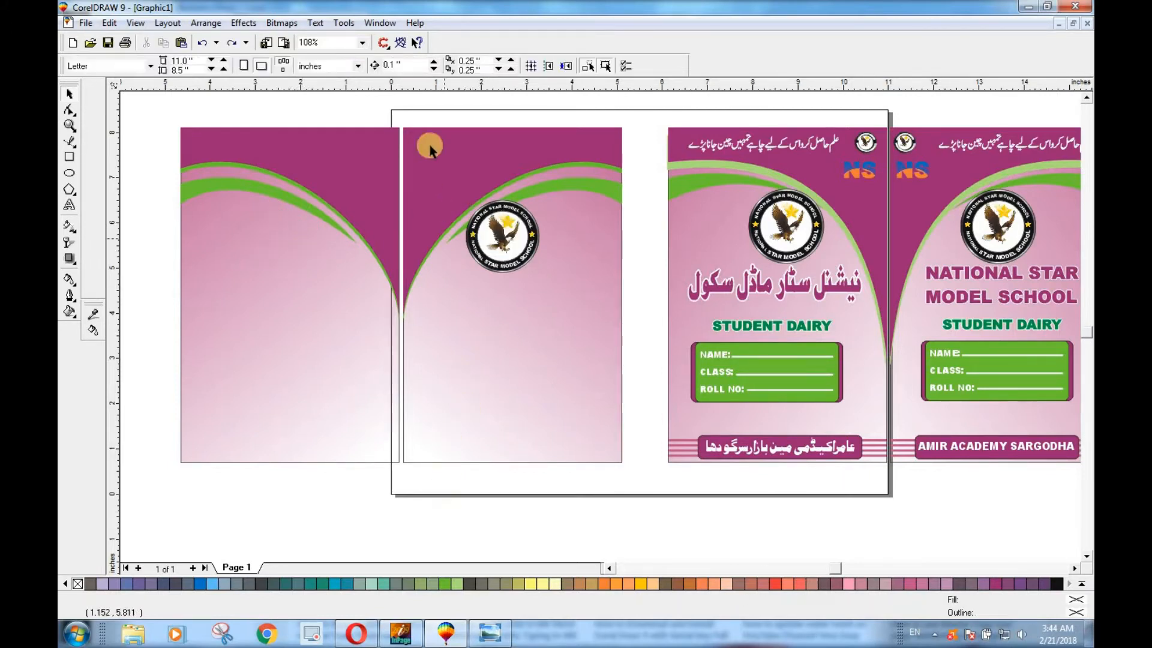
# Select the complete eagle logo, move it horizontally onto the mirrored cover and drop a duplicate onto the right-hand cover
pyautogui.moveTo(427, 107); pyautogui.dragTo(600, 328)
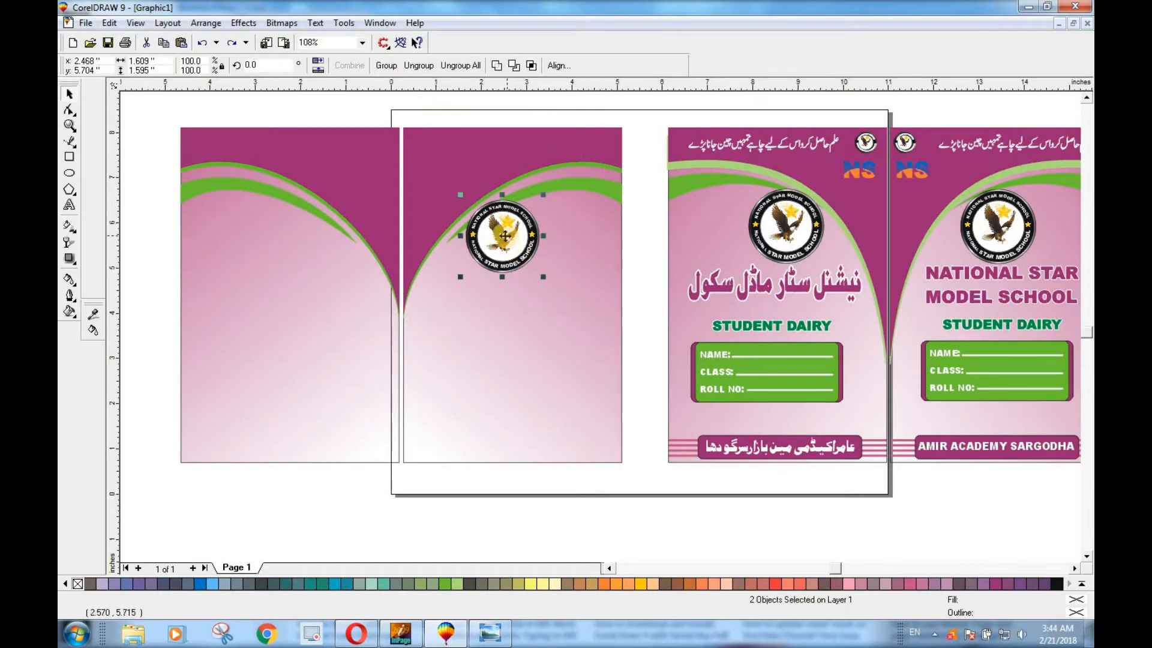
pyautogui.moveTo(488, 236); pyautogui.dragTo(290, 237)
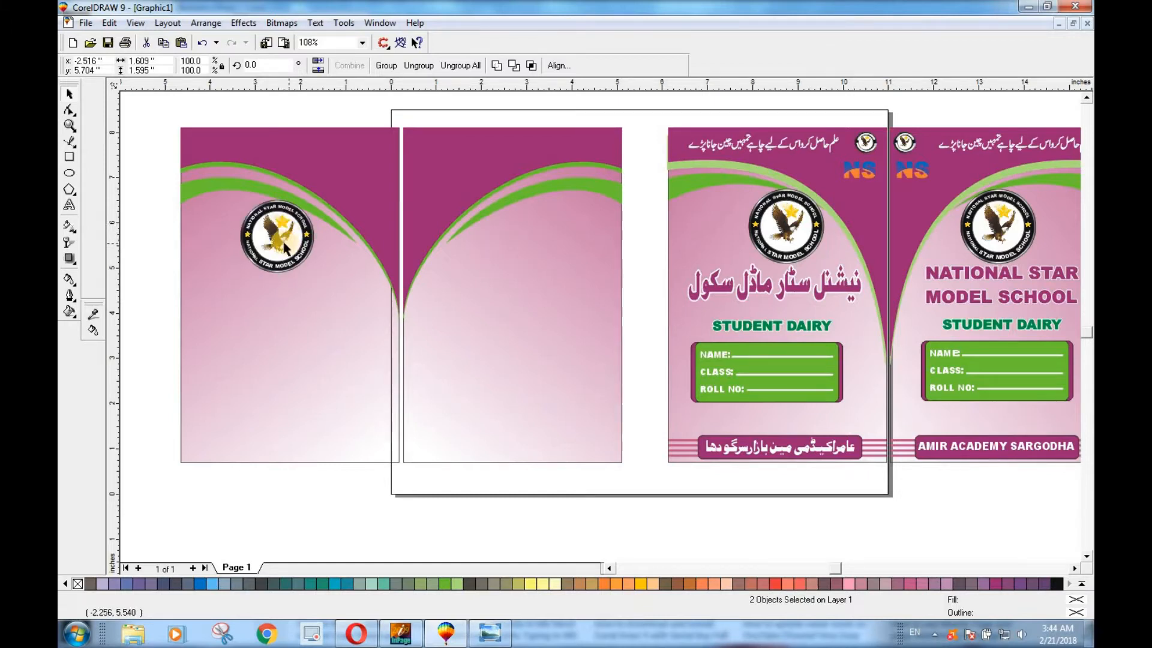
pyautogui.moveTo(276, 238); pyautogui.dragTo(526, 240)
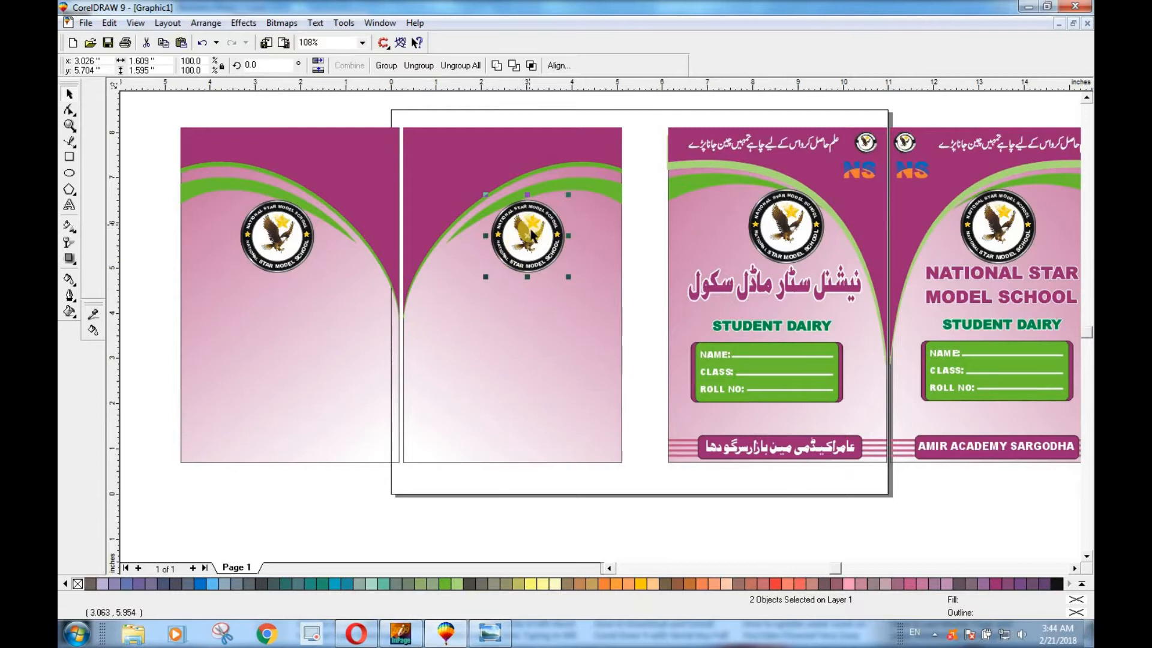
# Nudge both eagle logos slightly upward and to the left so each sits close beneath its cover's green bands
pyautogui.moveTo(529, 237); pyautogui.dragTo(524, 230)
pyautogui.click(273, 243)
pyautogui.moveTo(278, 239); pyautogui.dragTo(278, 233)
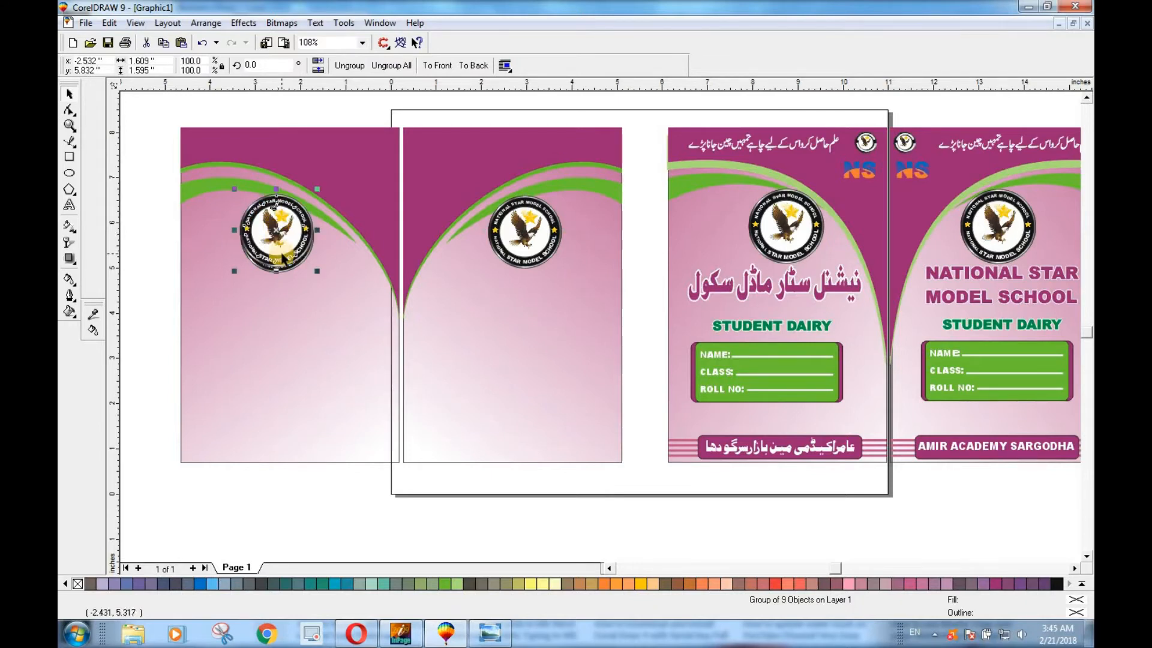
pyautogui.moveTo(280, 256); pyautogui.dragTo(274, 231)
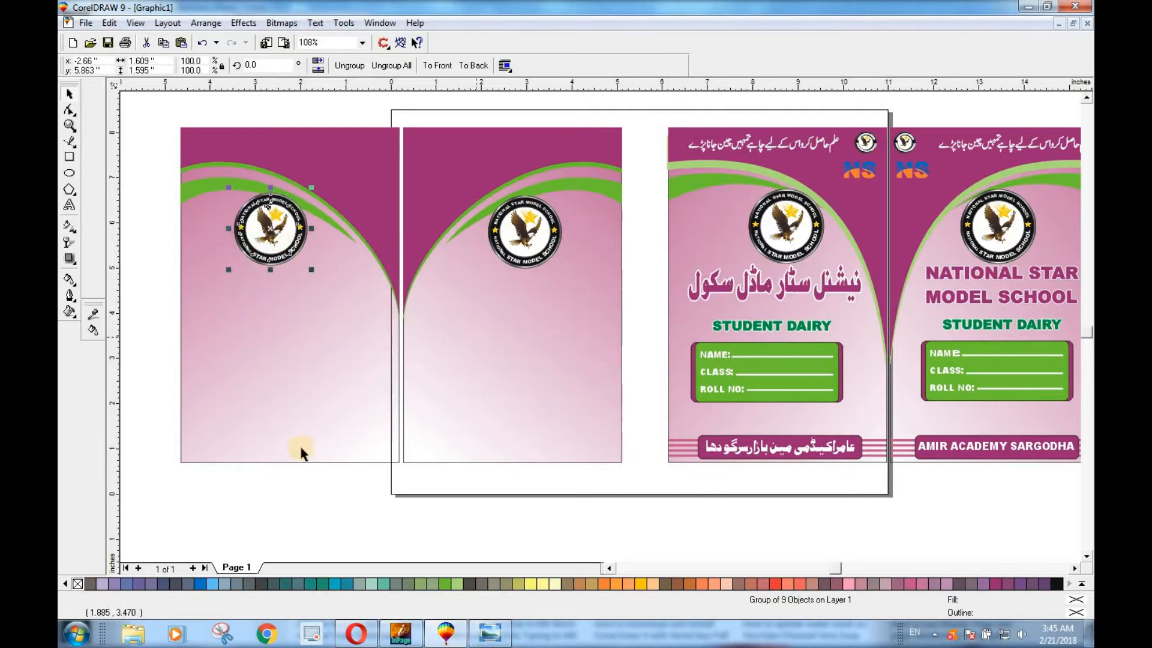
# Add the artistic text NATIONAL STAR MODEL SCHOOL on two lines in the blank area of the right-hand cover
pyautogui.click(609, 569)
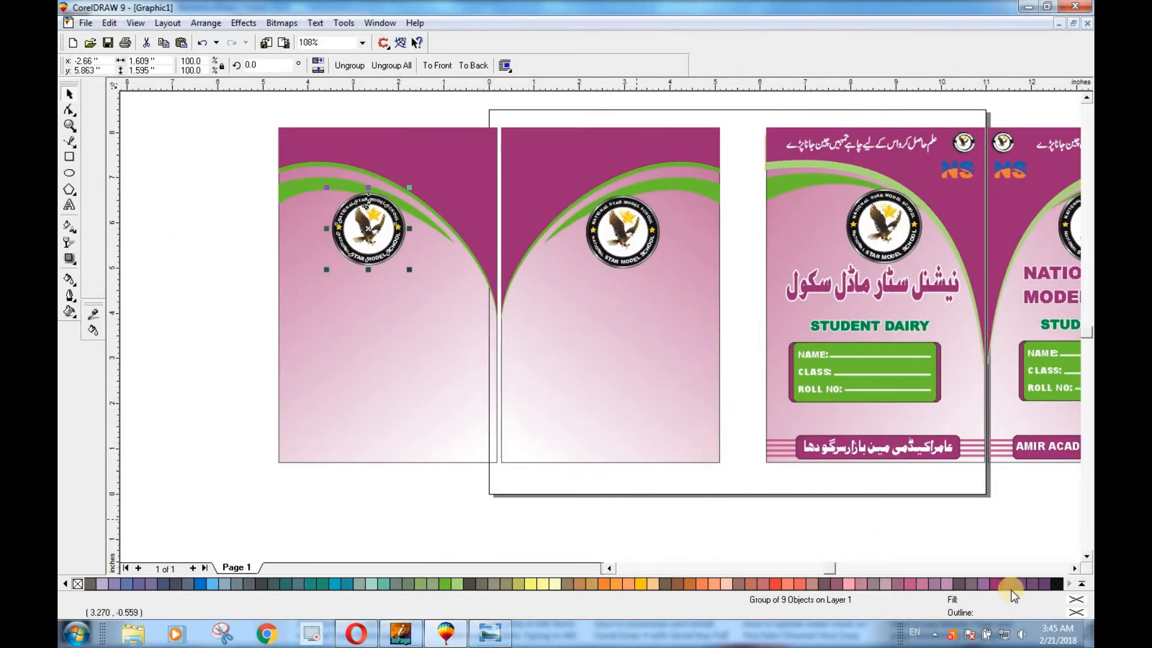
pyautogui.click(1078, 568)
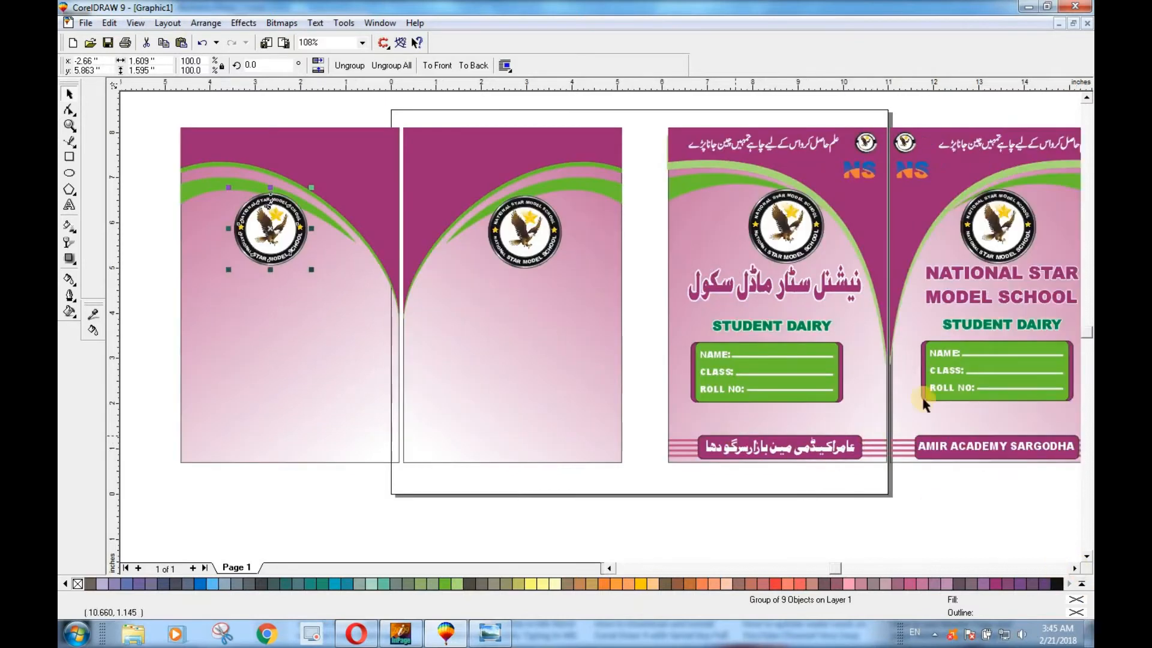
pyautogui.click(1074, 568)
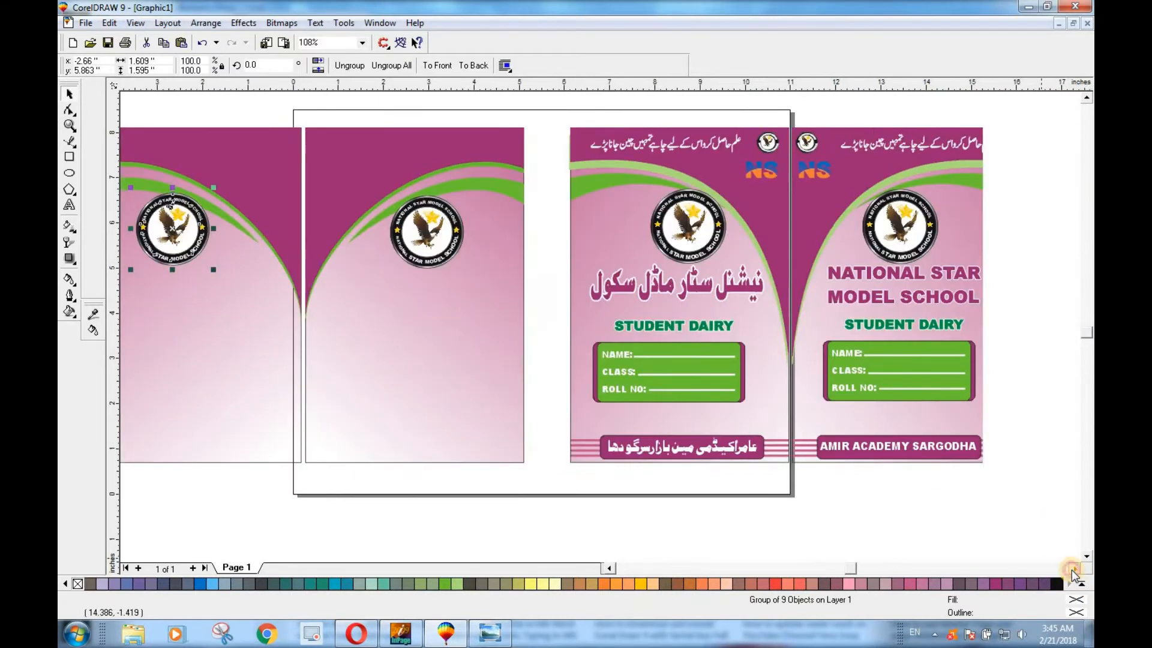
pyautogui.click(1074, 568)
pyautogui.click(1074, 569)
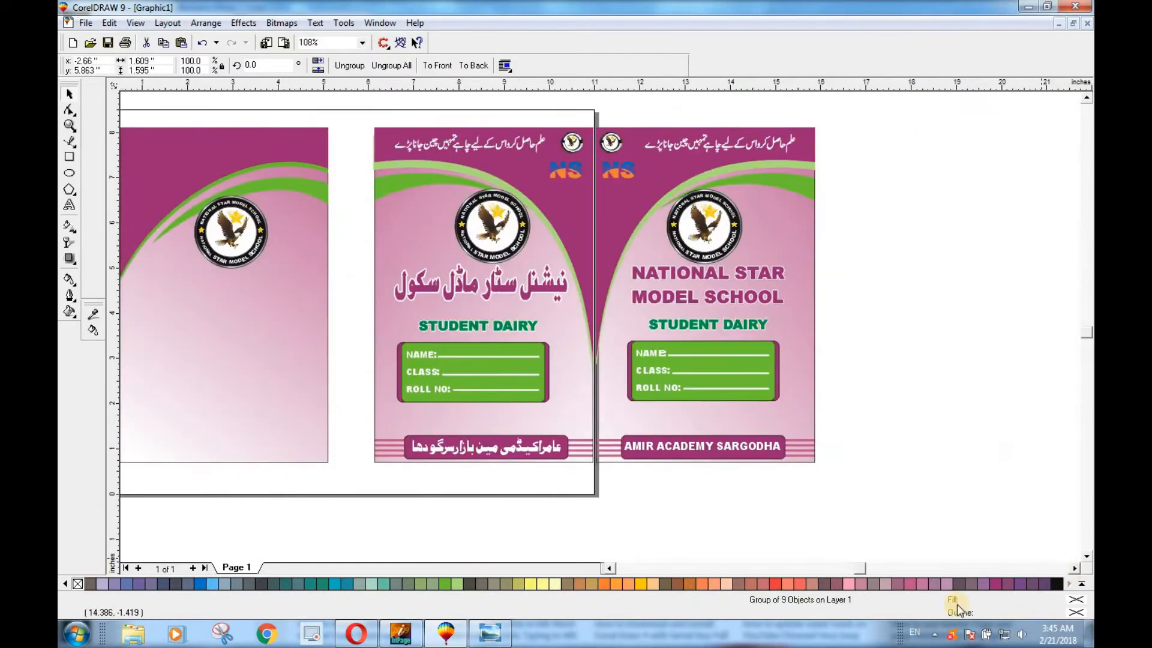
pyautogui.click(608, 568)
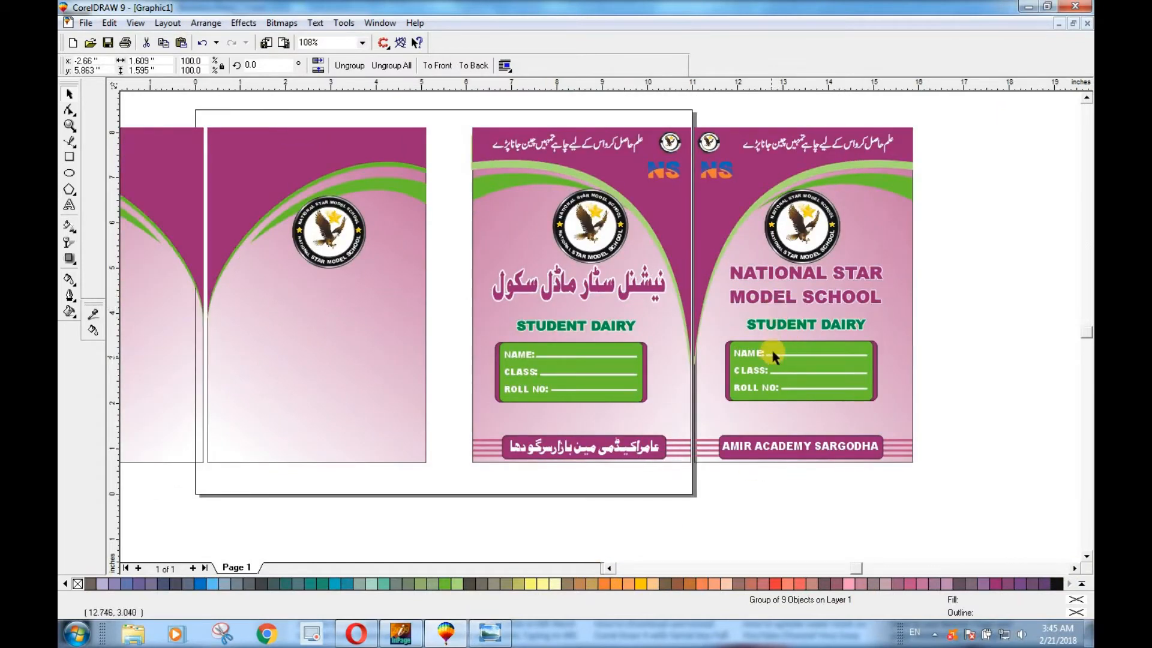
pyautogui.click(70, 206)
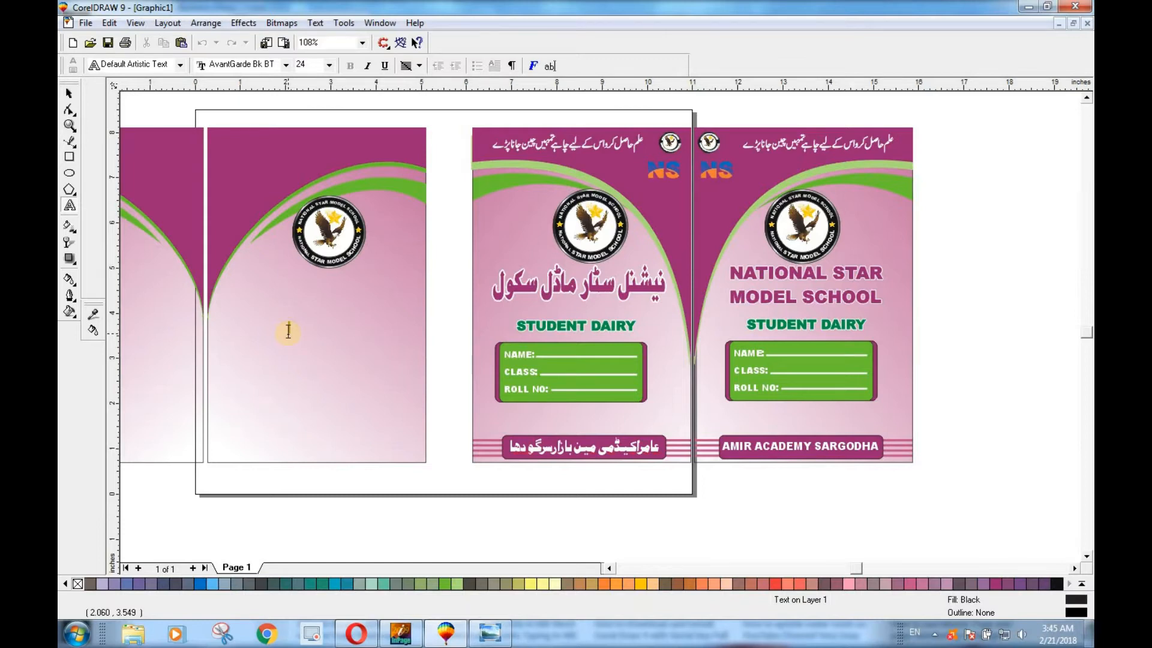
pyautogui.press('BackSpace')
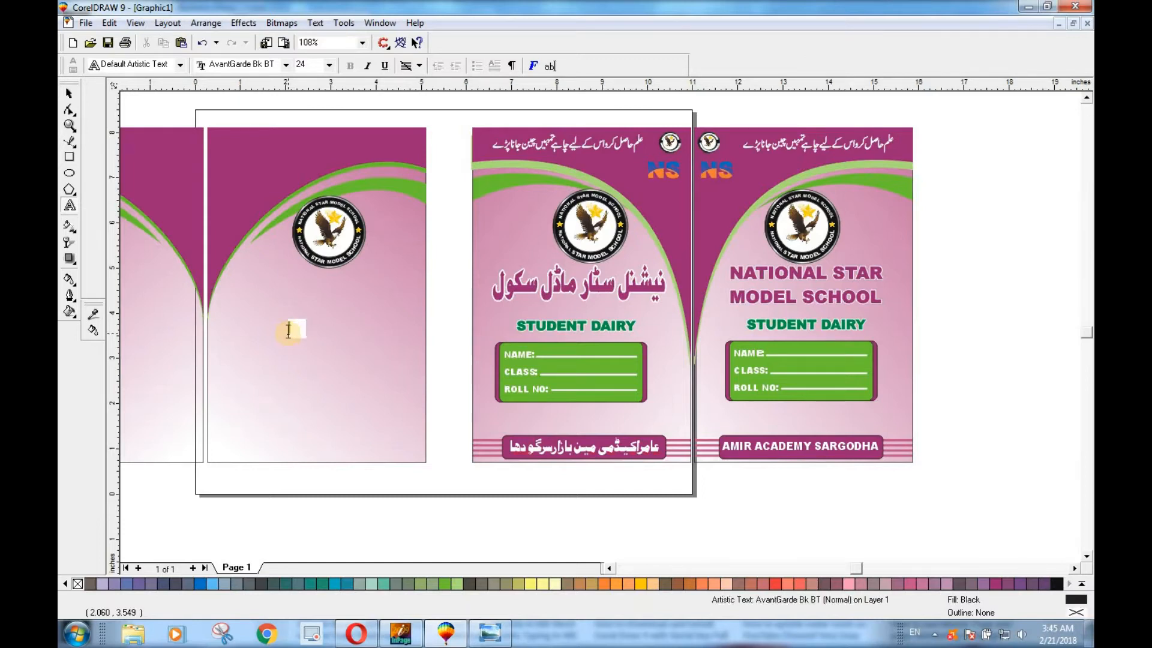
pyautogui.write('ATIONAL STA')
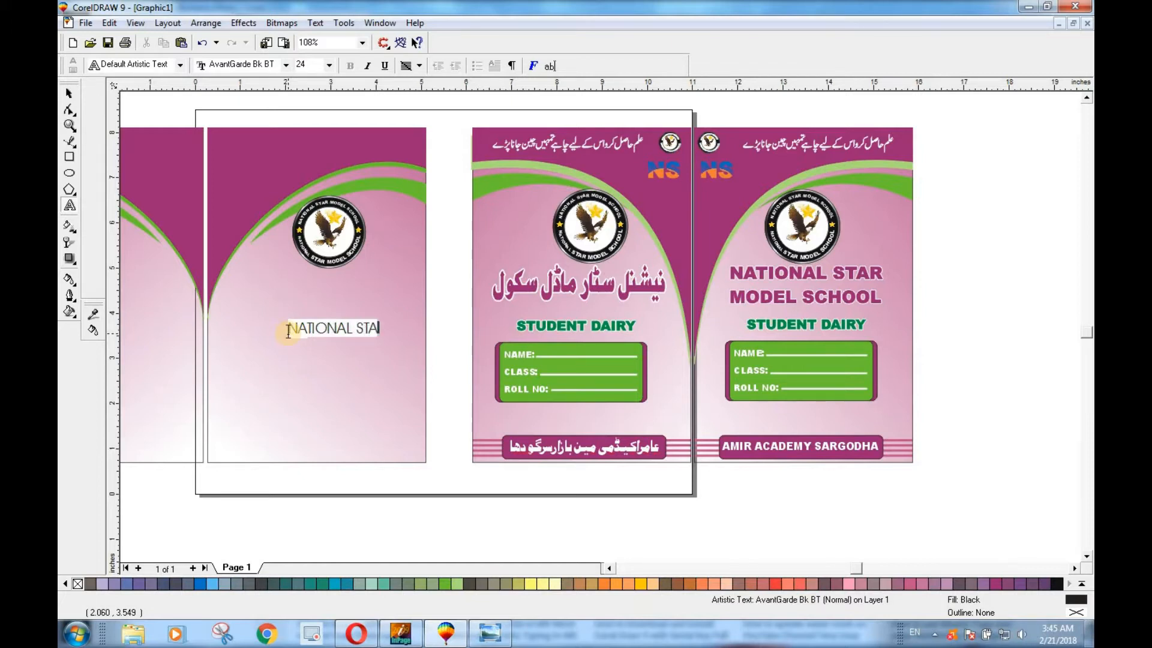
pyautogui.write('R')
pyautogui.press('Return')
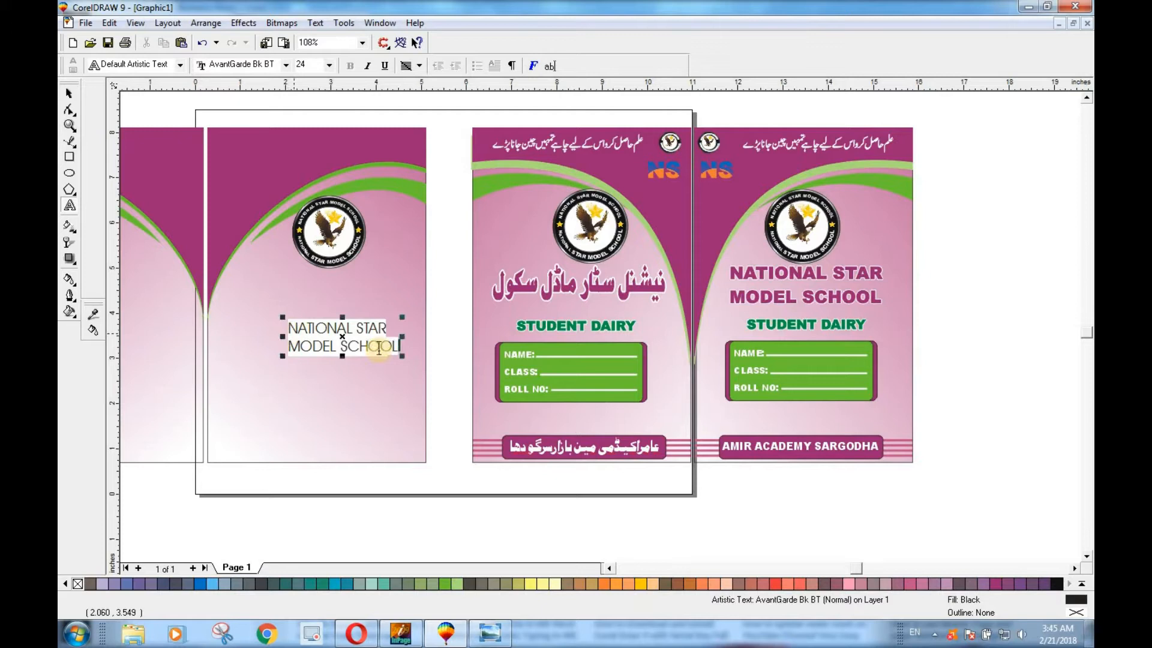
# Set the school name's font to Arial Black and move the text directly beneath the eagle logo
pyautogui.click(70, 93)
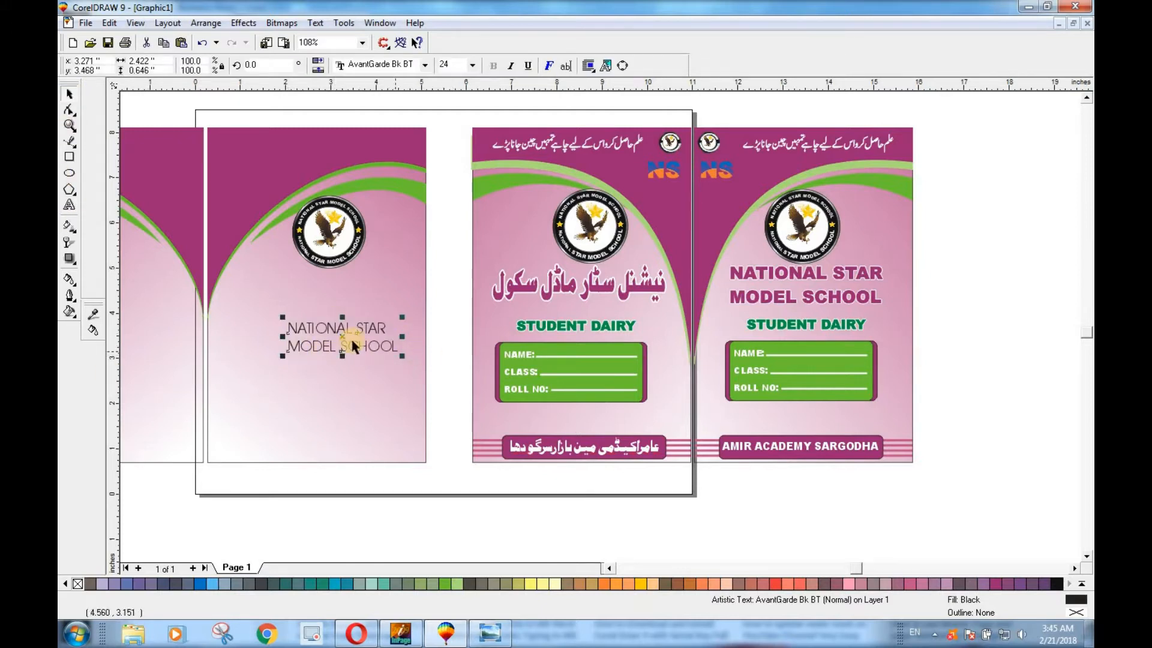
pyautogui.click(425, 65)
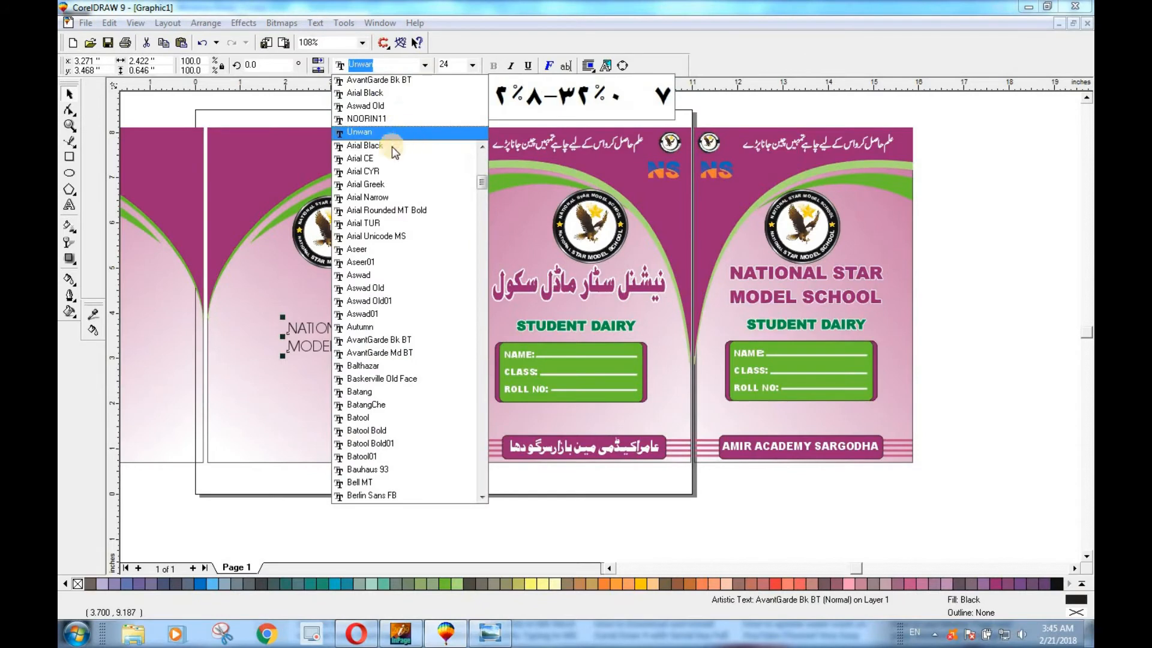
pyautogui.click(391, 146)
pyautogui.moveTo(352, 337); pyautogui.dragTo(321, 291)
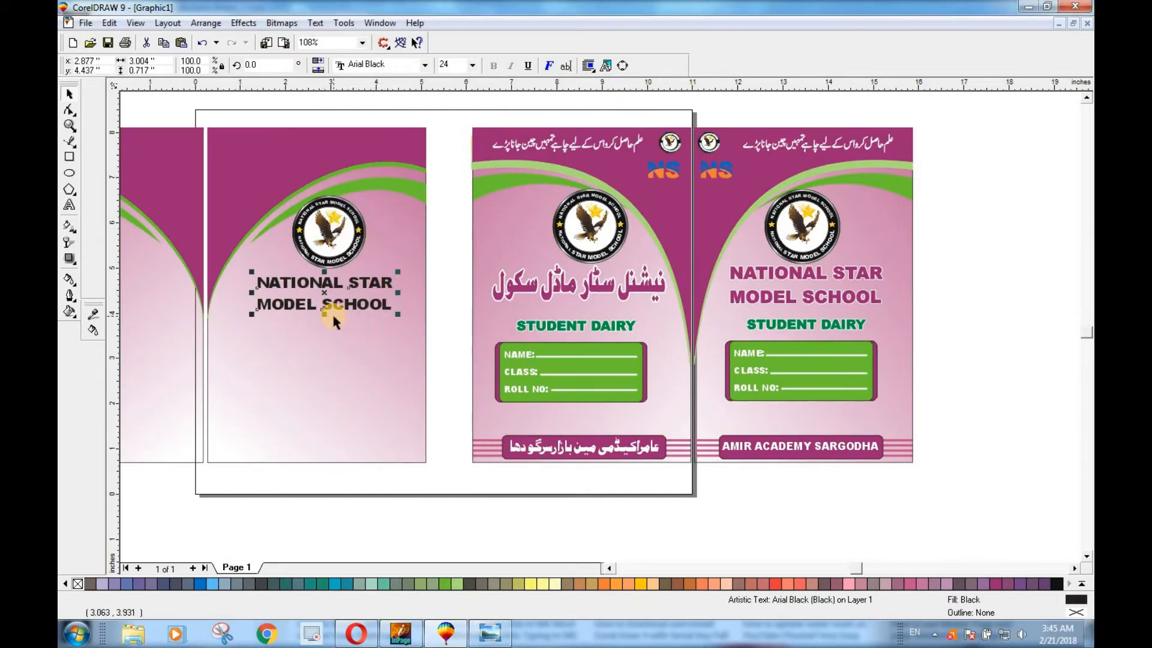
# Break the school name into separate lines and move MODEL SCHOOL up closer to NATIONAL STAR
pyautogui.click(373, 522)
pyautogui.moveTo(325, 303); pyautogui.dragTo(327, 302)
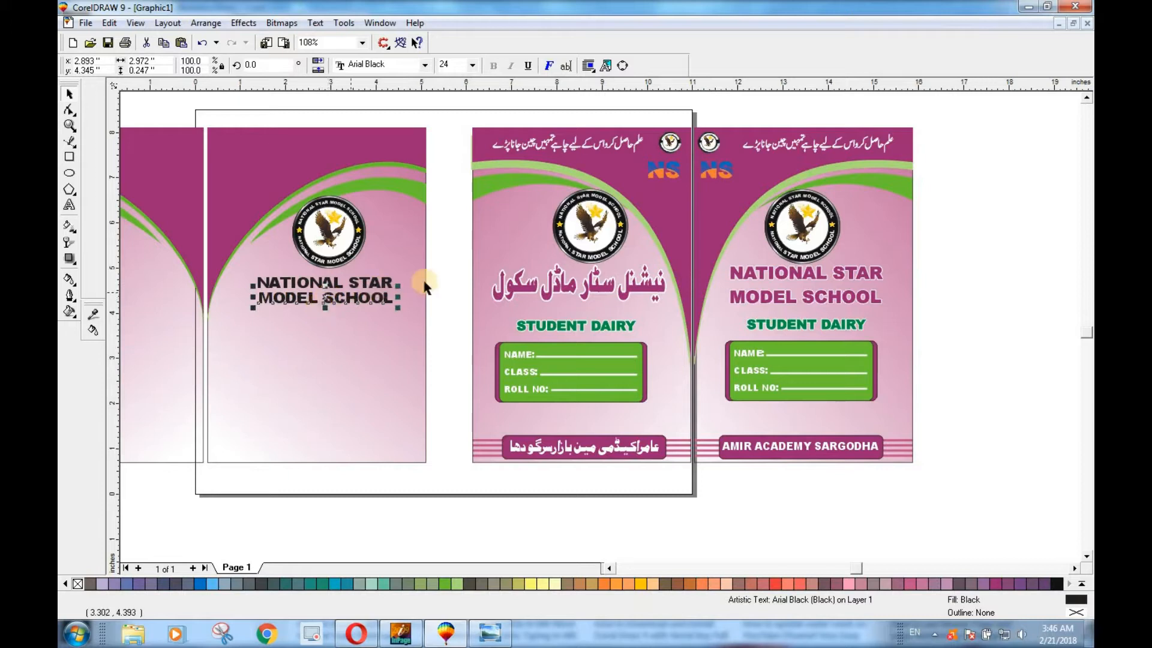
# Enlarge both title lines together to about 4.04 by 0.77 inches and shift them slightly left and up beneath the logo
pyautogui.moveTo(398, 282); pyautogui.dragTo(418, 262)
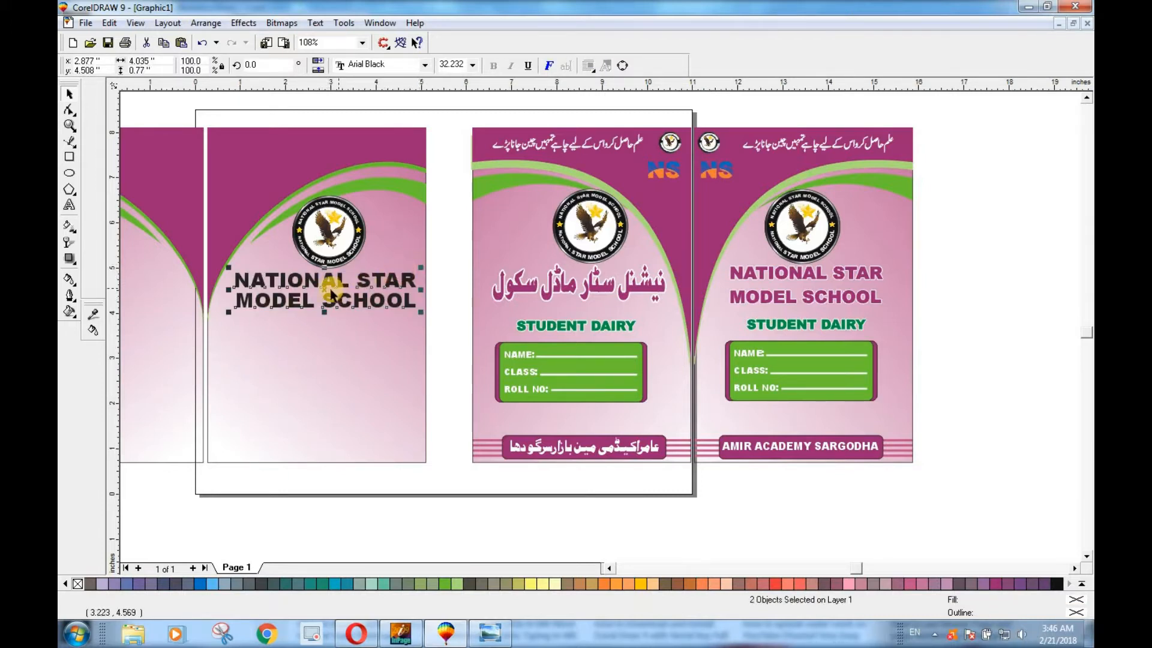
pyautogui.moveTo(326, 291); pyautogui.dragTo(321, 289)
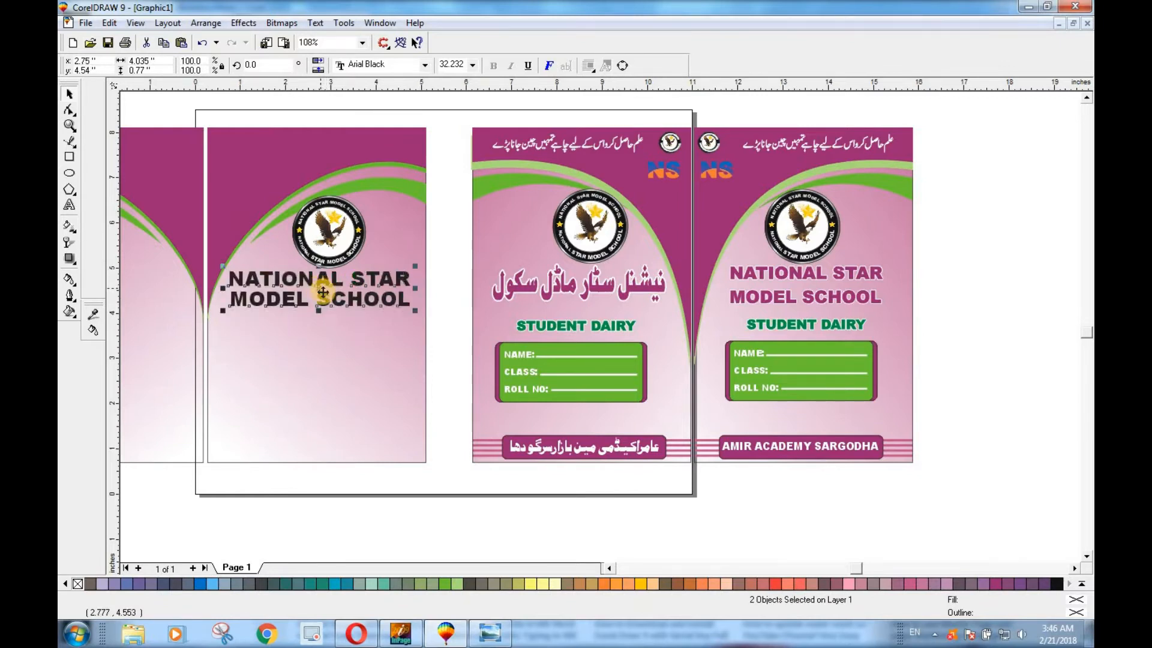
# Fill both school name lines Blue Purple and add a white 2-point outline with rounded corners, set behind the fill and scaling with the image
pyautogui.click(996, 583)
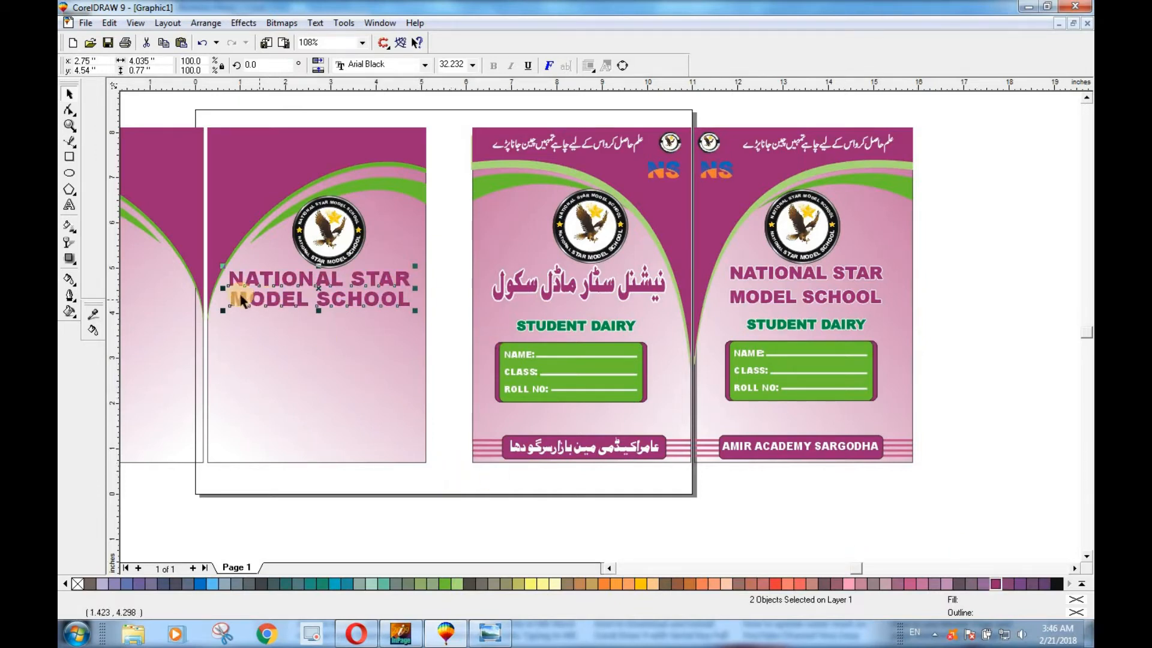
pyautogui.press('F12')
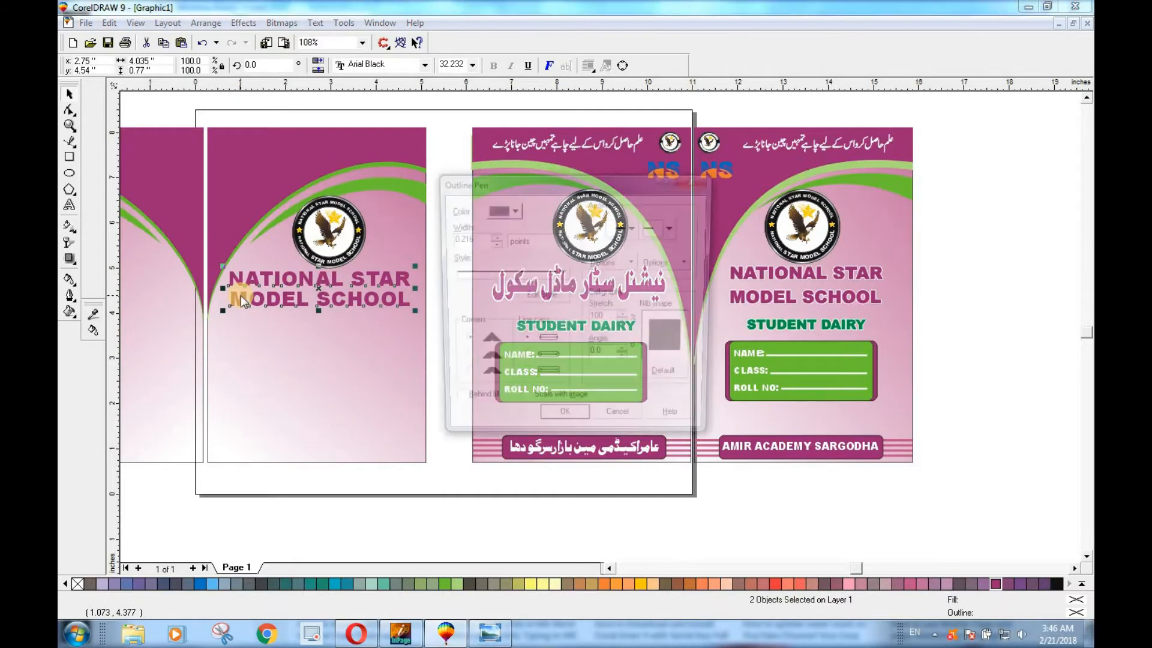
pyautogui.click(510, 212)
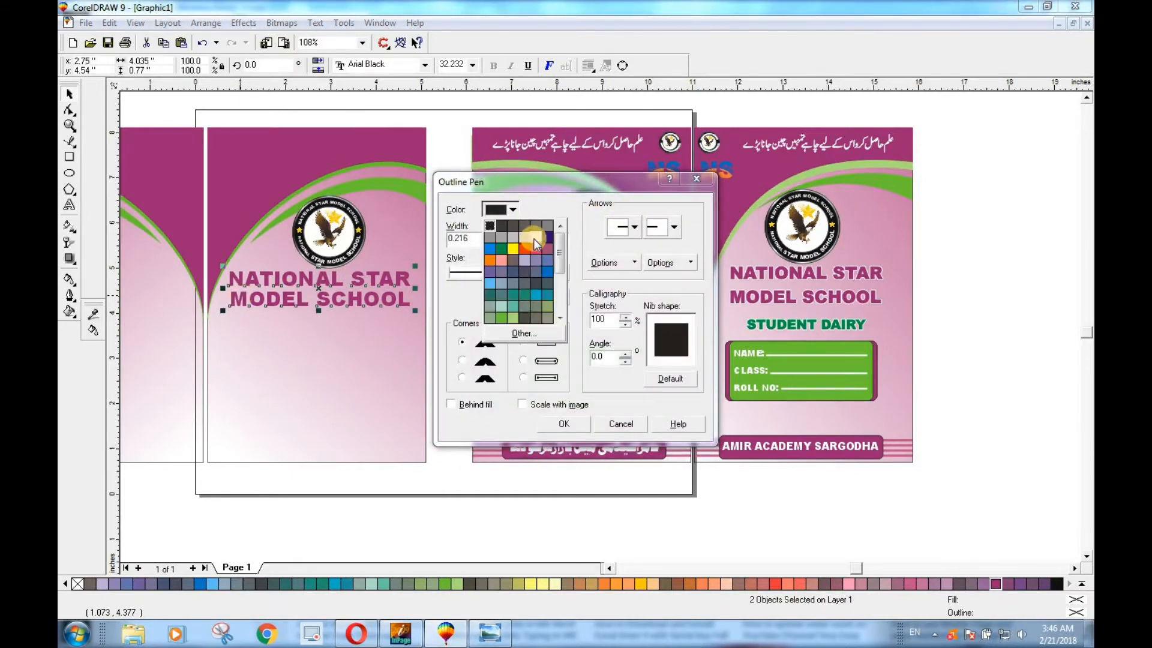
pyautogui.click(534, 239)
pyautogui.moveTo(475, 239); pyautogui.dragTo(437, 242)
pyautogui.write('2.0')
pyautogui.click(462, 360)
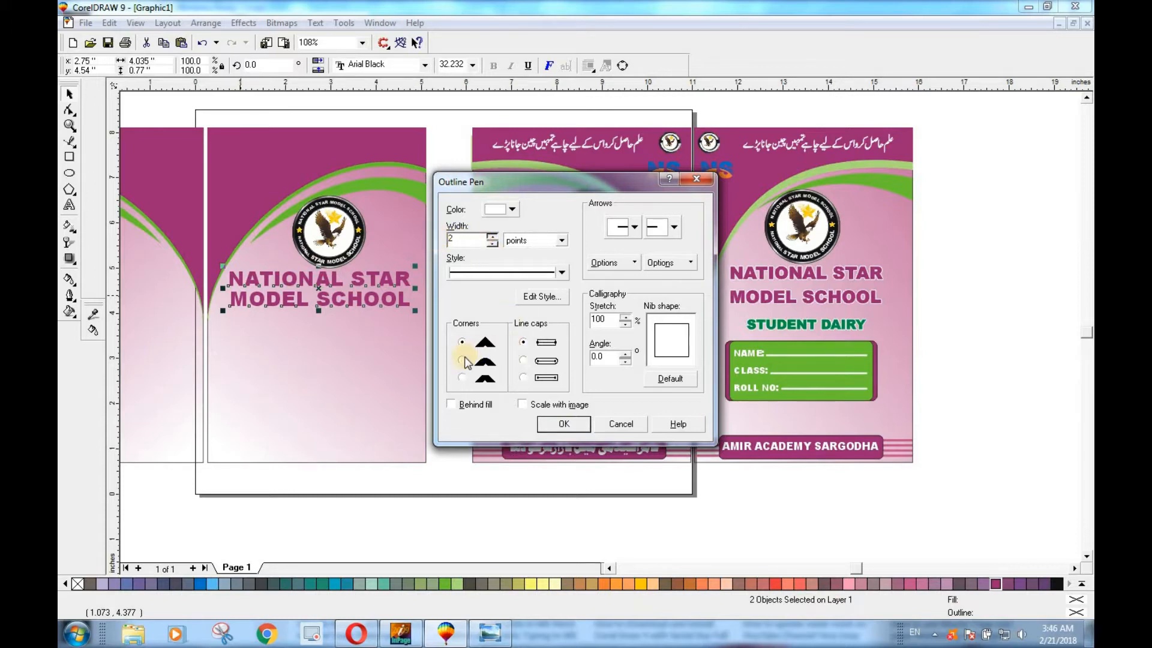
pyautogui.click(455, 405)
pyautogui.click(536, 405)
pyautogui.click(559, 425)
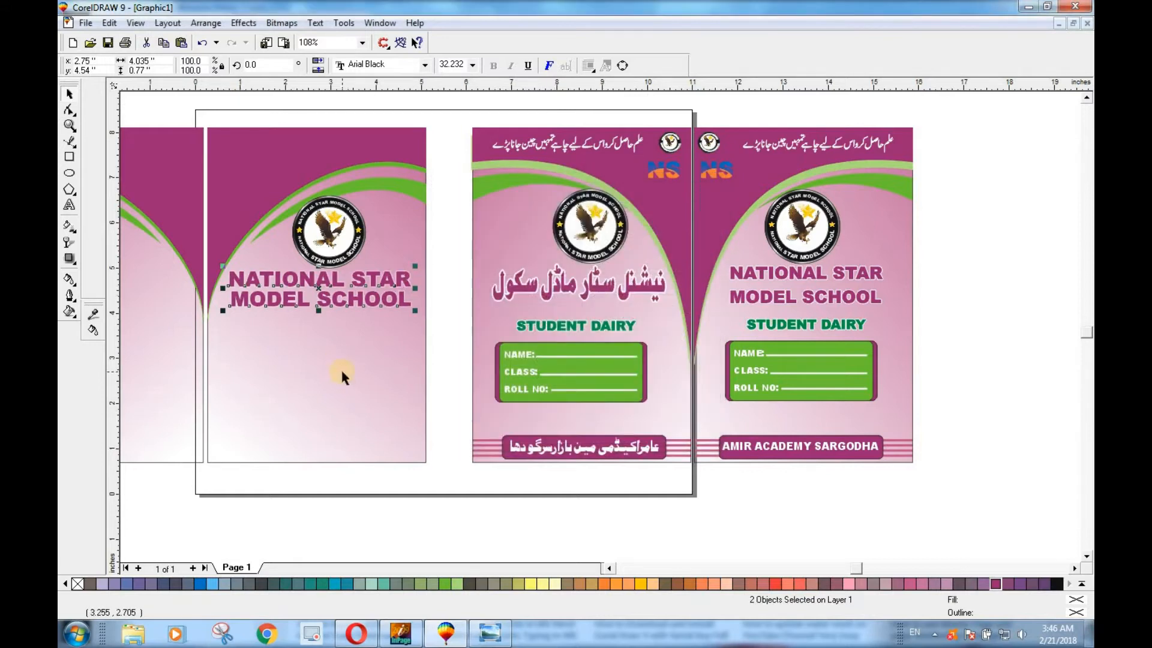
# Widen the white outline of the two school name lines to 4 points
pyautogui.press('F12')
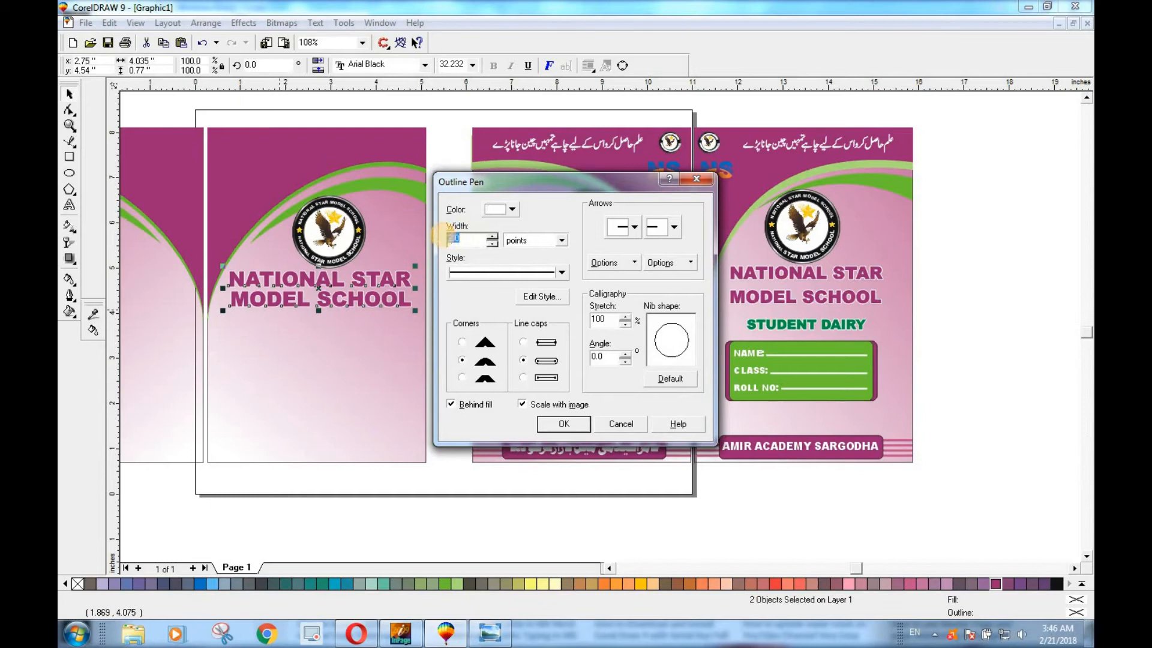
pyautogui.click(561, 423)
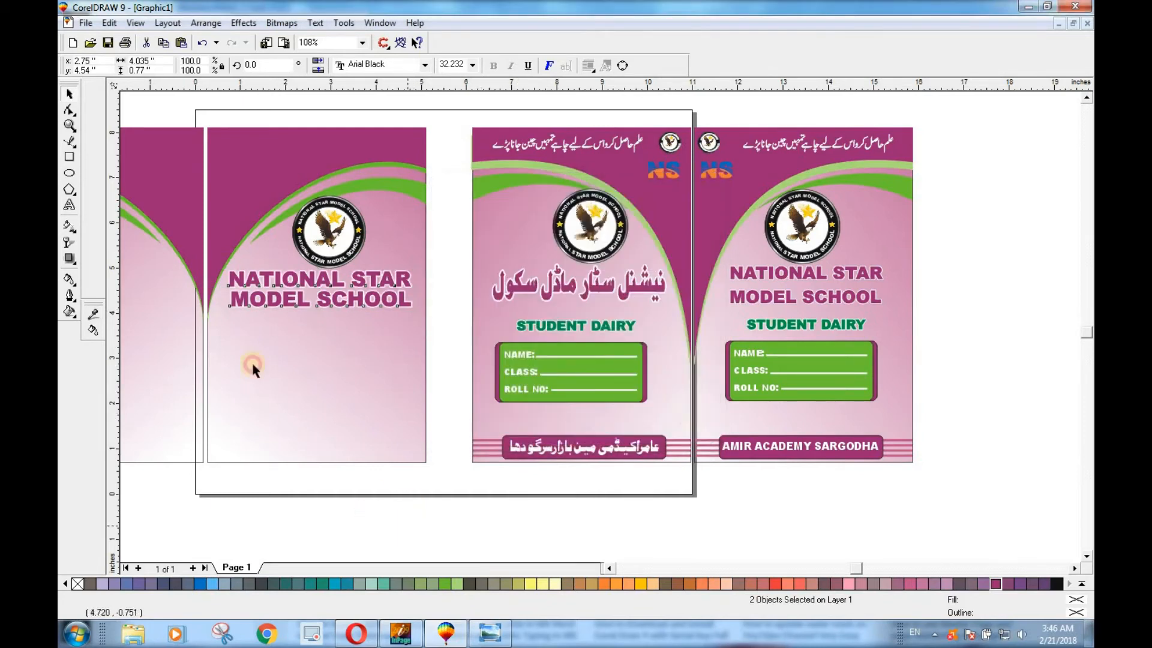
pyautogui.press('Escape')
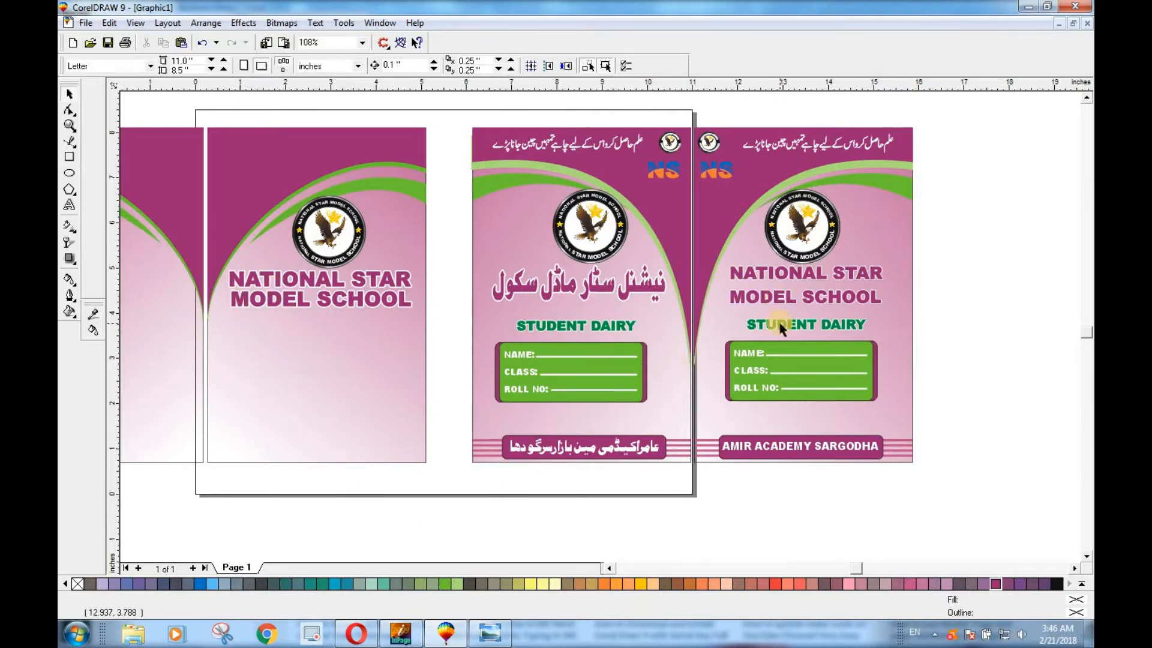
# Place a copy of the MODEL SCHOOL line just below the original and replace its text with STUDENT DAIRY
pyautogui.click(273, 310)
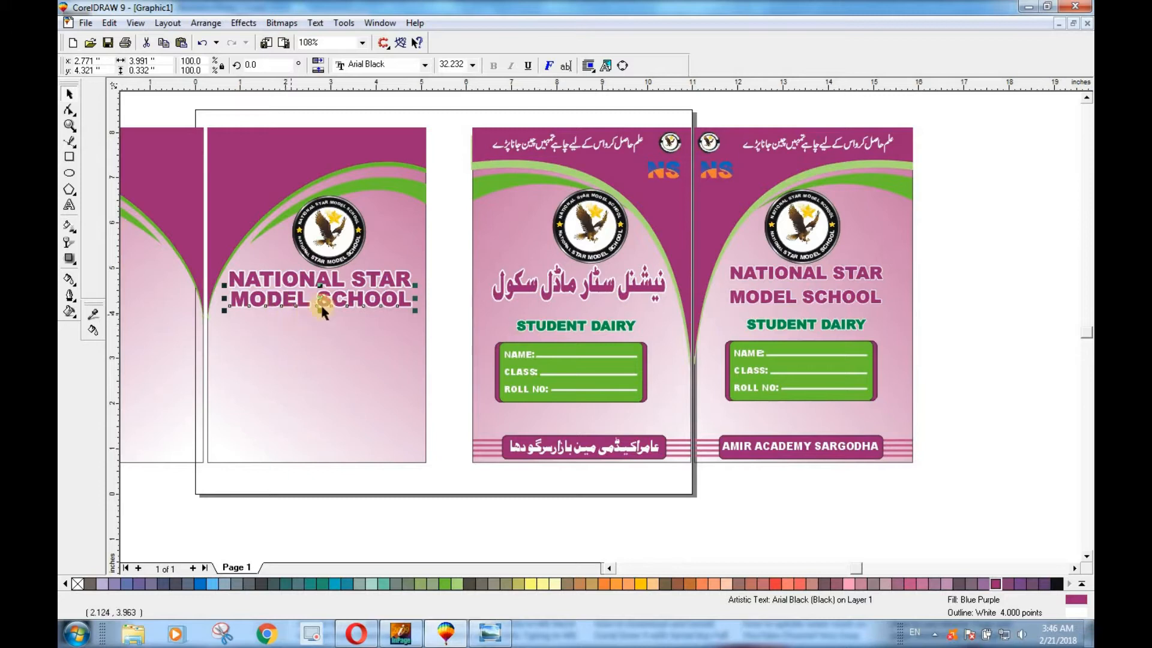
pyautogui.moveTo(321, 300); pyautogui.dragTo(321, 334)
pyautogui.doubleClick(338, 337)
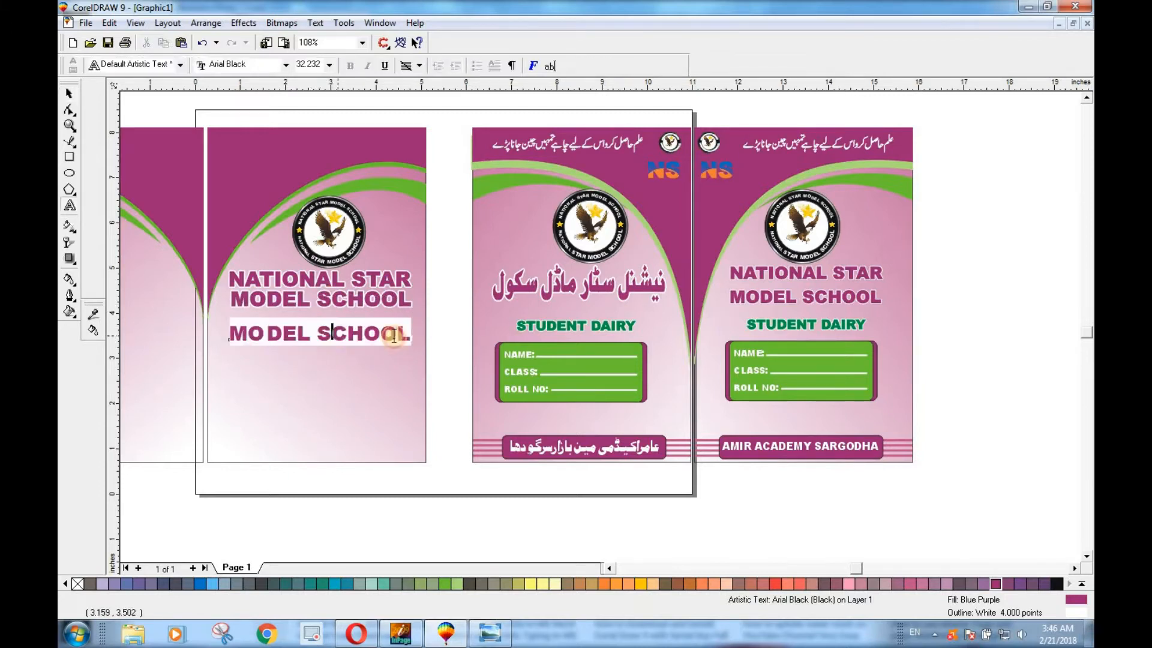
pyautogui.moveTo(411, 339); pyautogui.dragTo(217, 339)
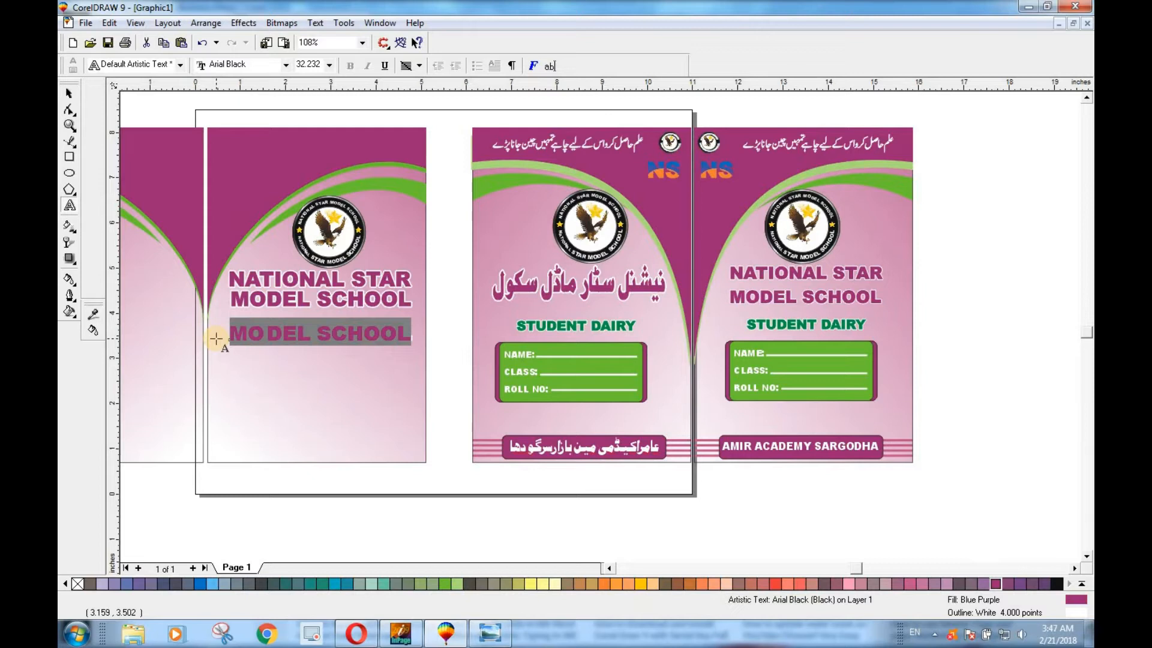
pyautogui.write('STUDE')
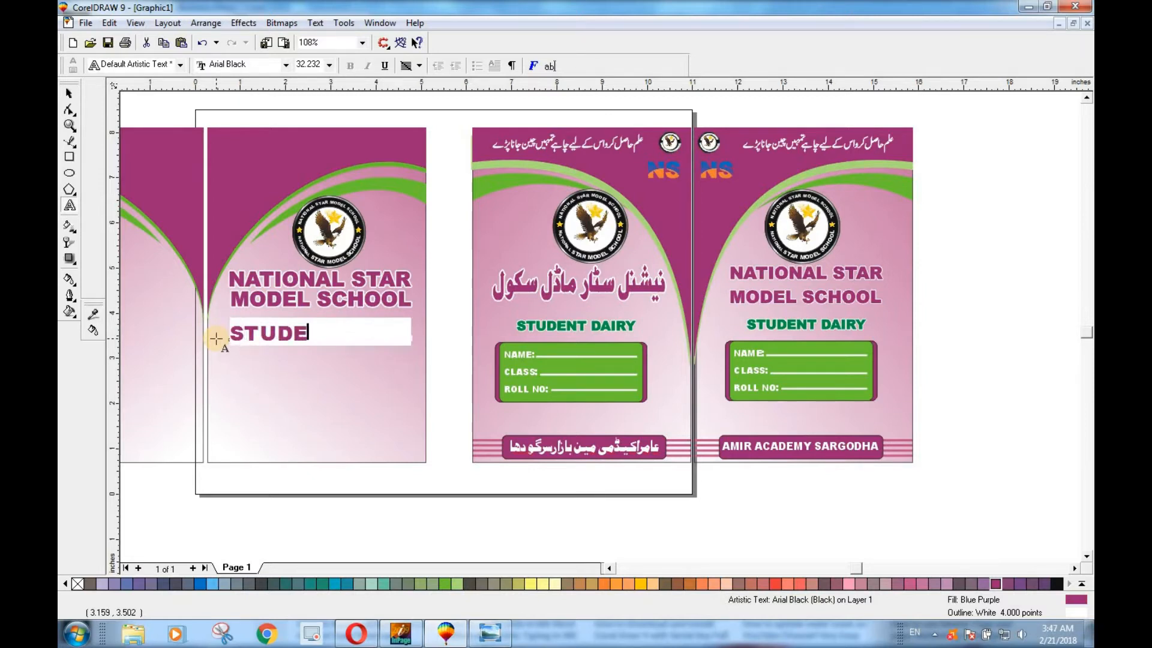
pyautogui.write('NT DAIRY')
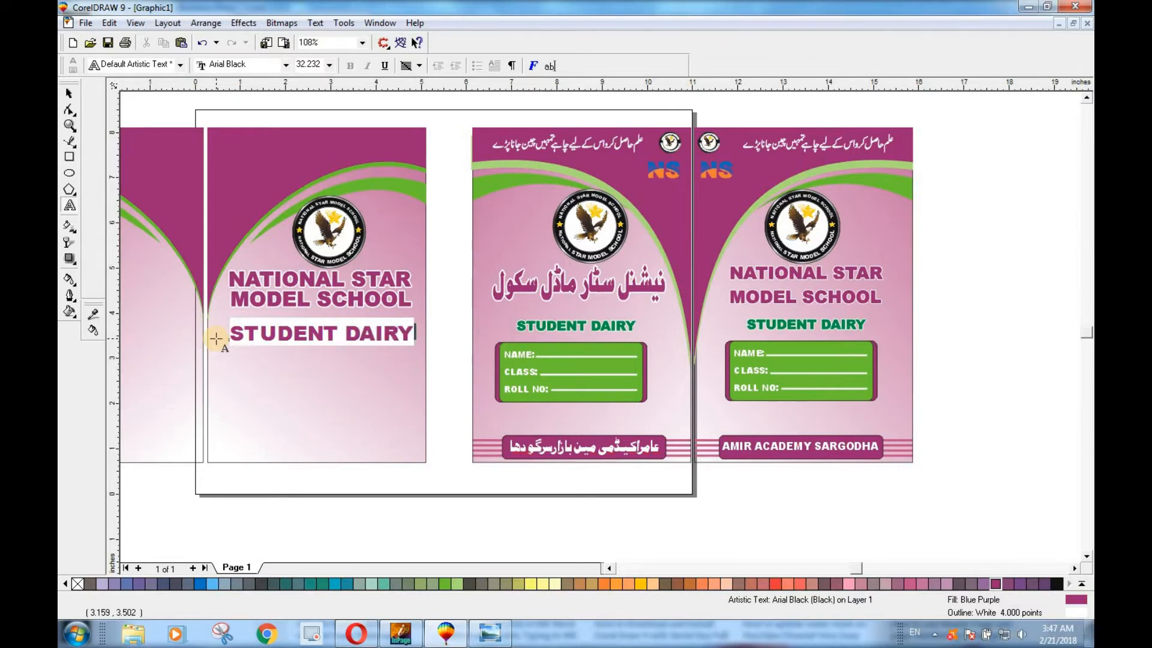
# Change the fill of the STUDENT DAIRY text to Green
pyautogui.click(69, 94)
pyautogui.click(351, 339)
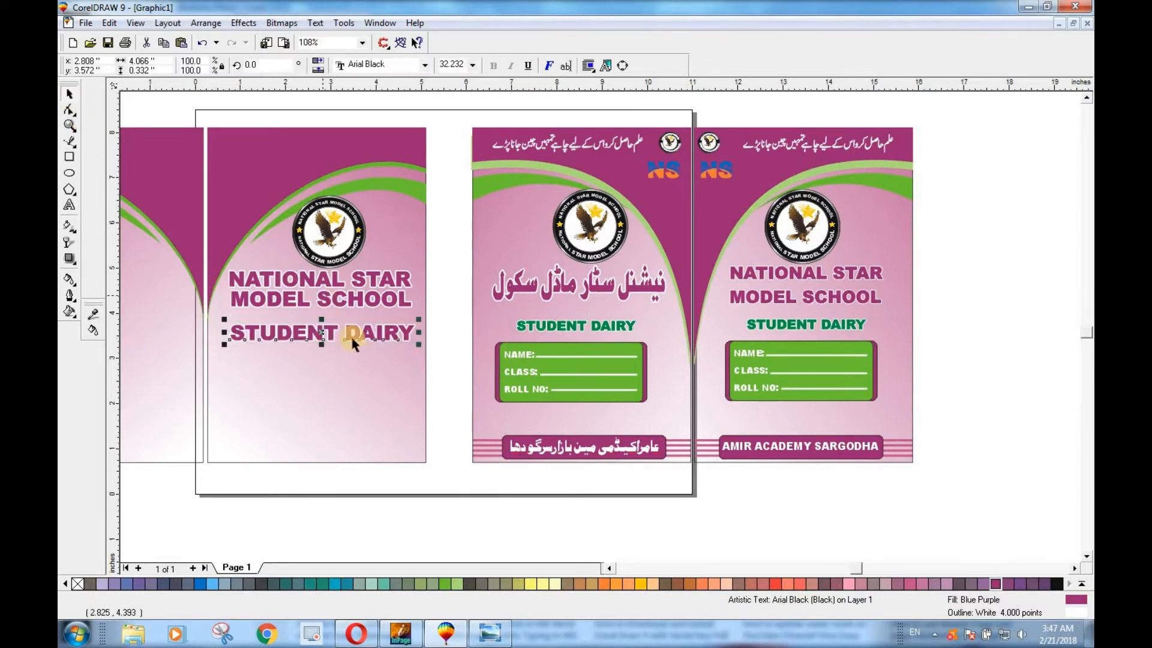
pyautogui.click(443, 585)
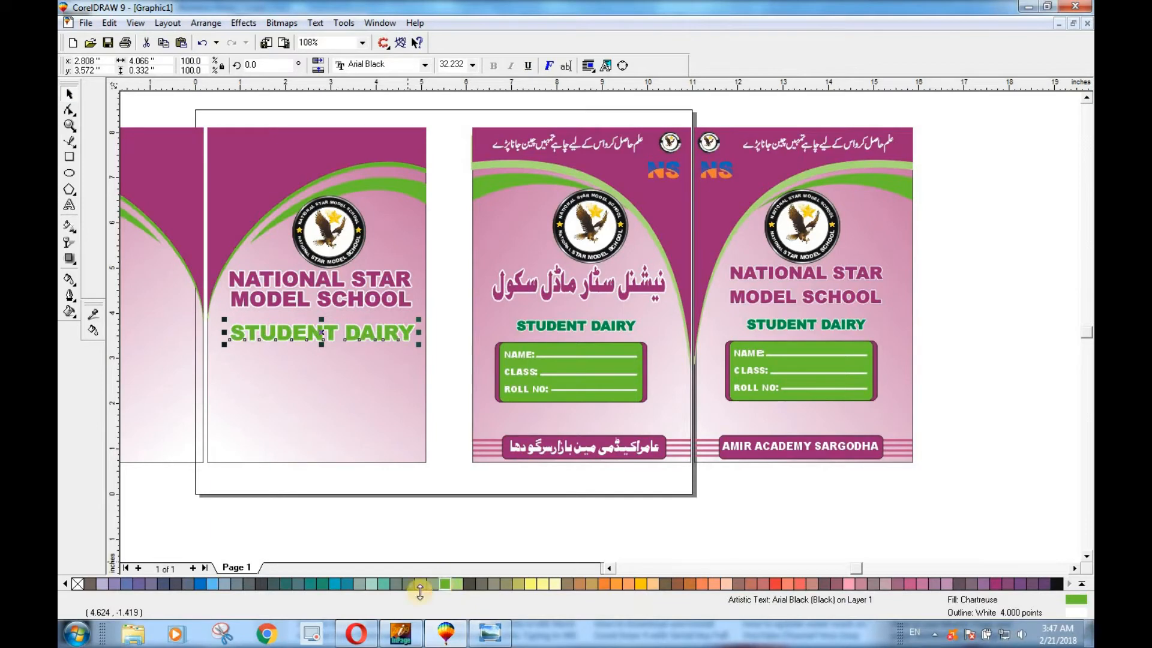
pyautogui.click(1082, 586)
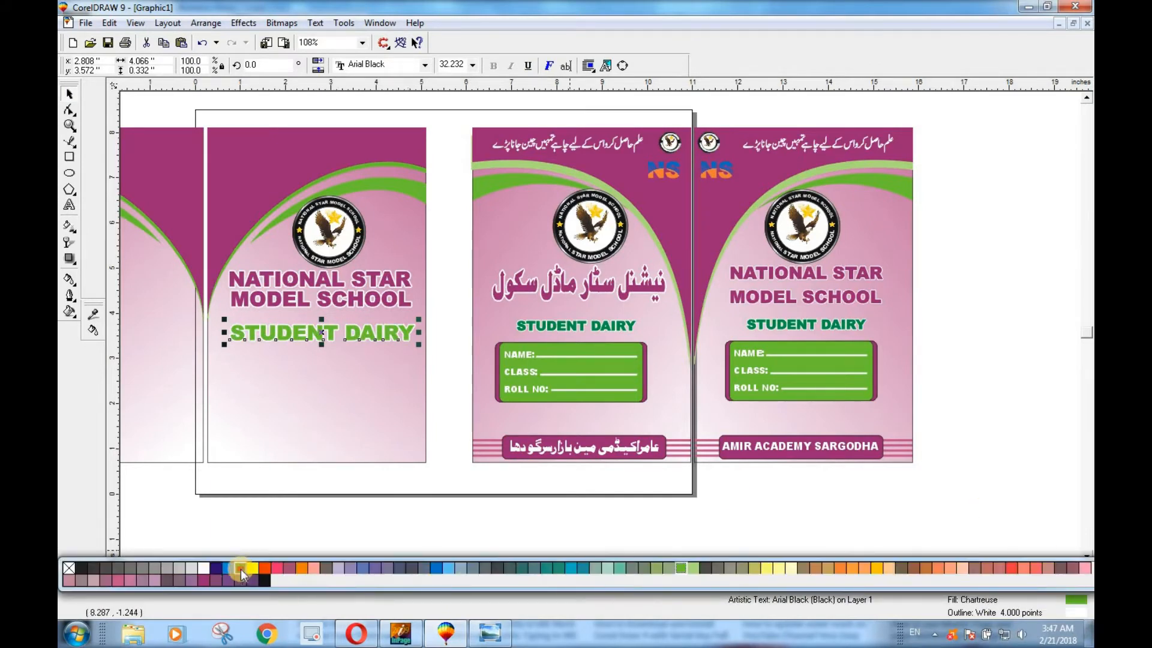
pyautogui.click(240, 569)
pyautogui.click(329, 477)
# Move STUDENT DAIRY slightly up beneath MODEL SCHOOL and shrink it proportionally so it is narrower than the school name
pyautogui.click(318, 333)
pyautogui.moveTo(318, 333); pyautogui.dragTo(317, 327)
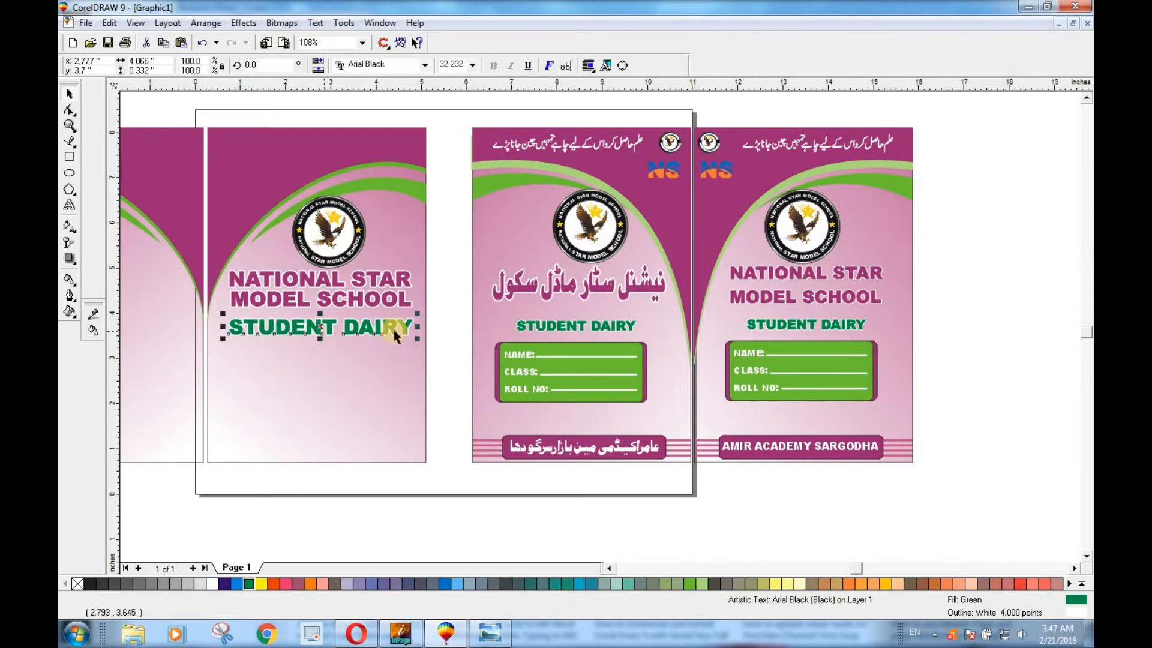
pyautogui.moveTo(416, 317); pyautogui.dragTo(388, 313)
pyautogui.click(333, 478)
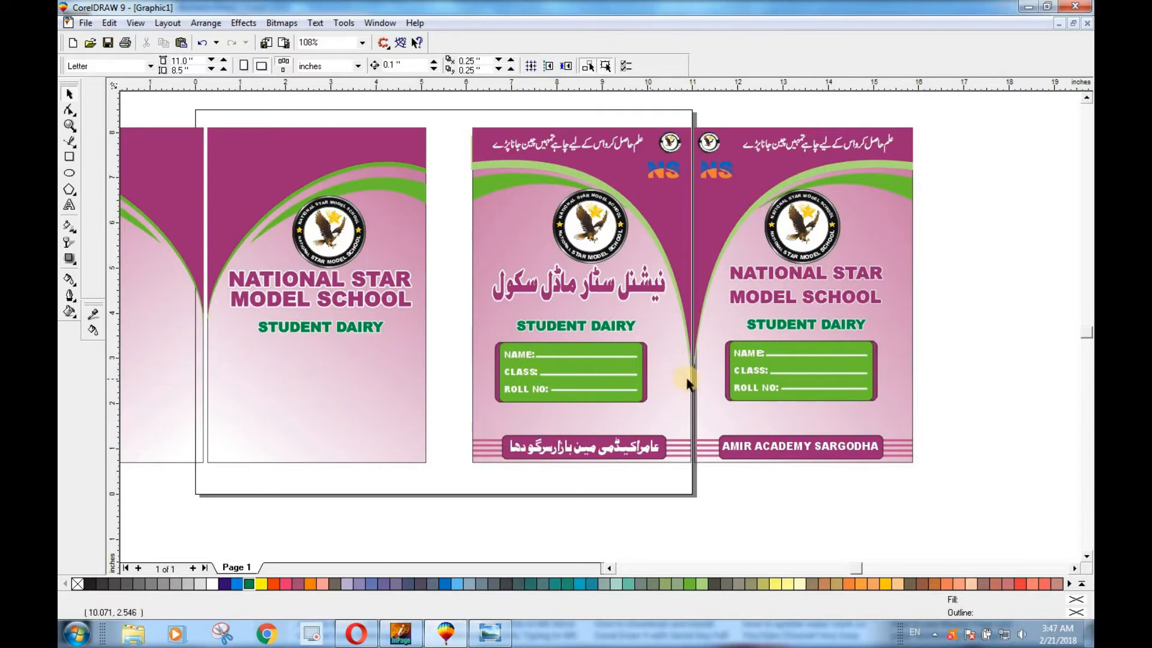
# Draw a rectangle about 3.68 by 1.37 inches beneath STUDENT DAIRY and fill it Blue Purple
pyautogui.click(68, 158)
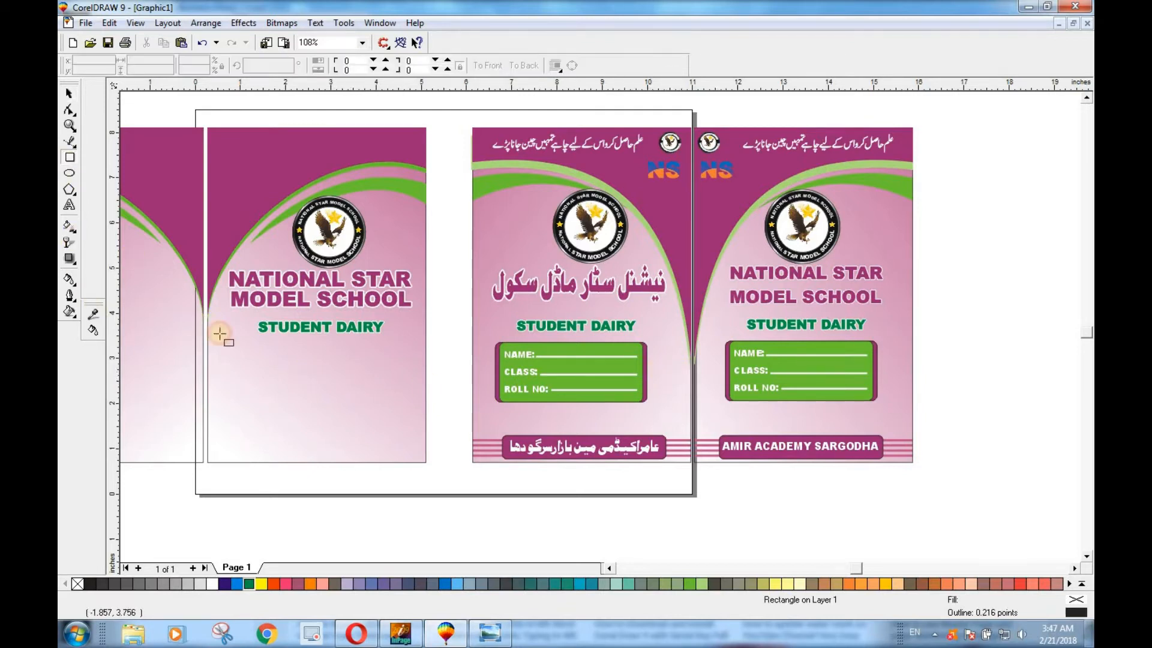
pyautogui.moveTo(232, 343); pyautogui.dragTo(397, 406)
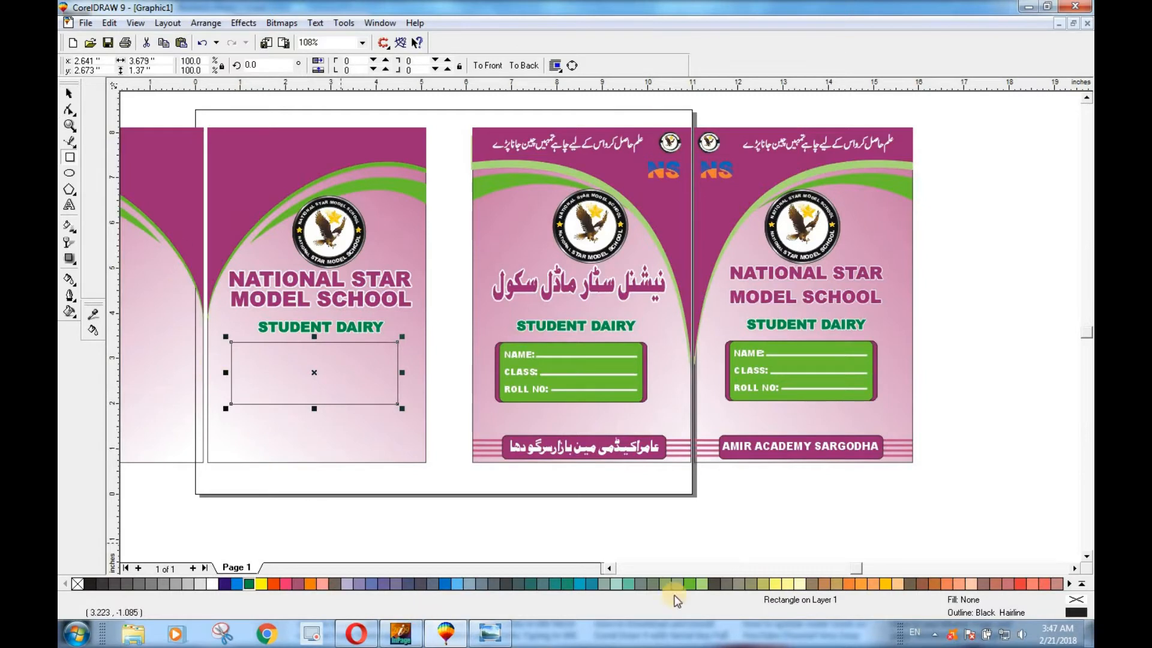
pyautogui.click(1081, 585)
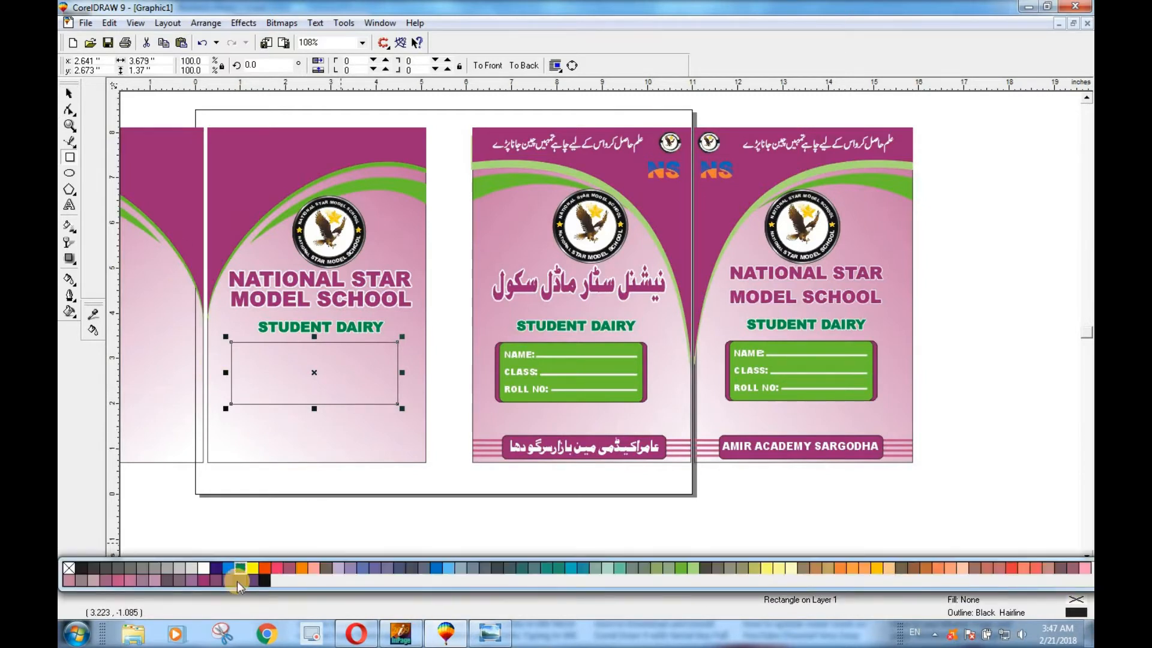
pyautogui.click(204, 580)
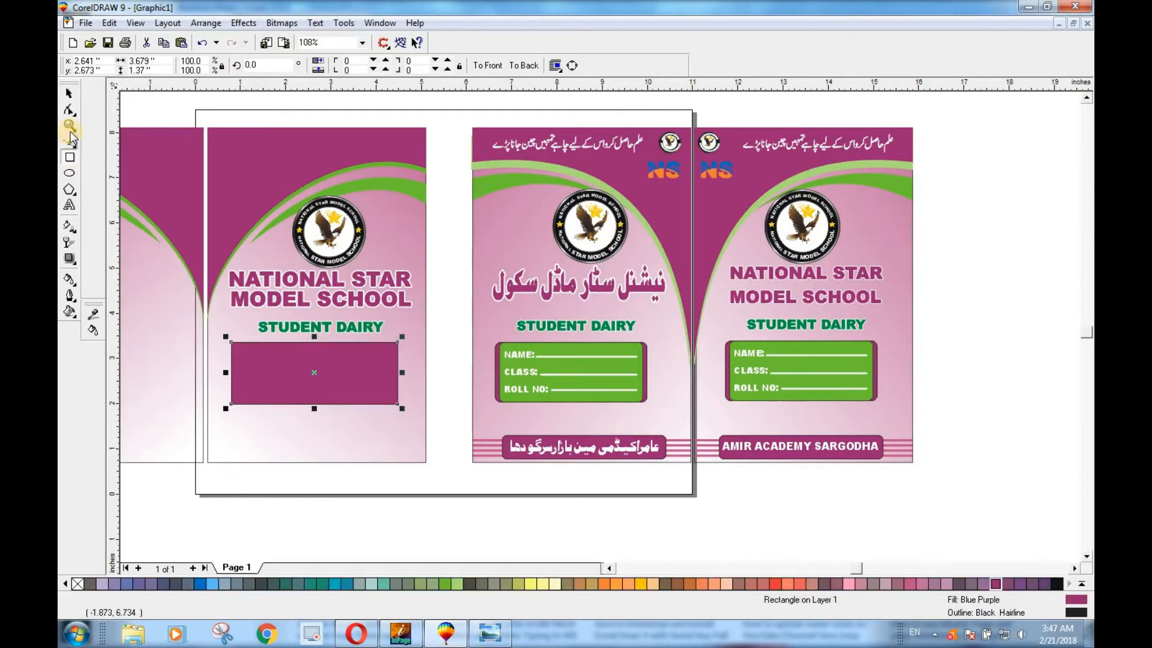
# Round all corners of the purple rectangle to about 37 and remove its outline
pyautogui.click(70, 110)
pyautogui.moveTo(230, 347); pyautogui.dragTo(242, 343)
pyautogui.click(245, 376)
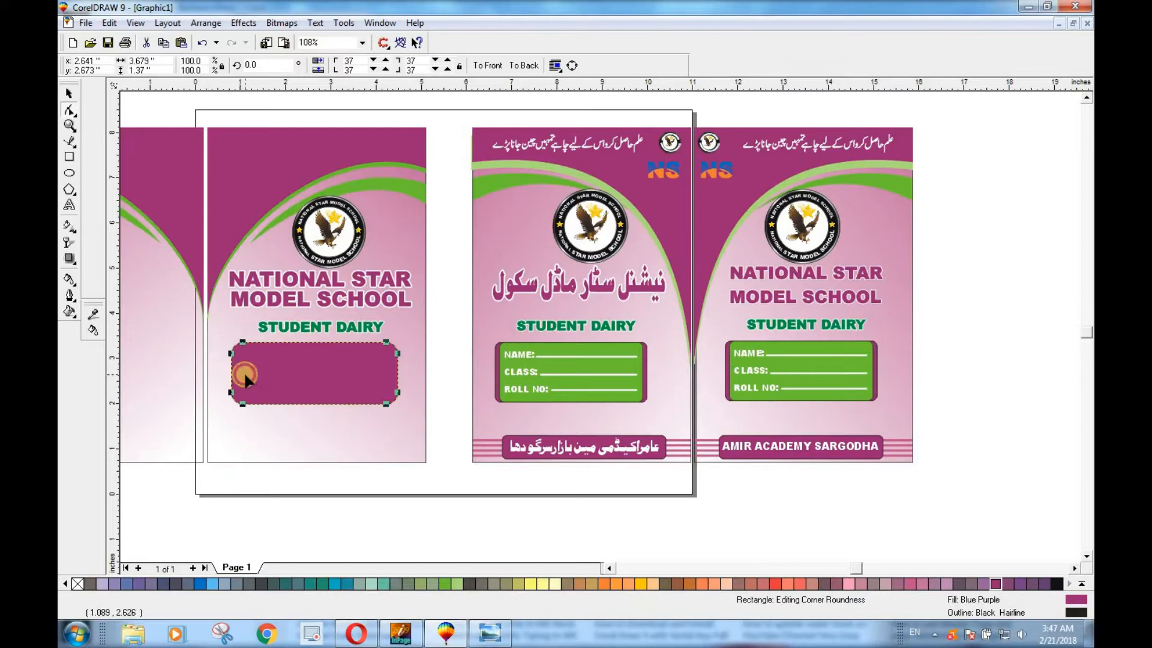
pyautogui.click(69, 93)
pyautogui.click(291, 378)
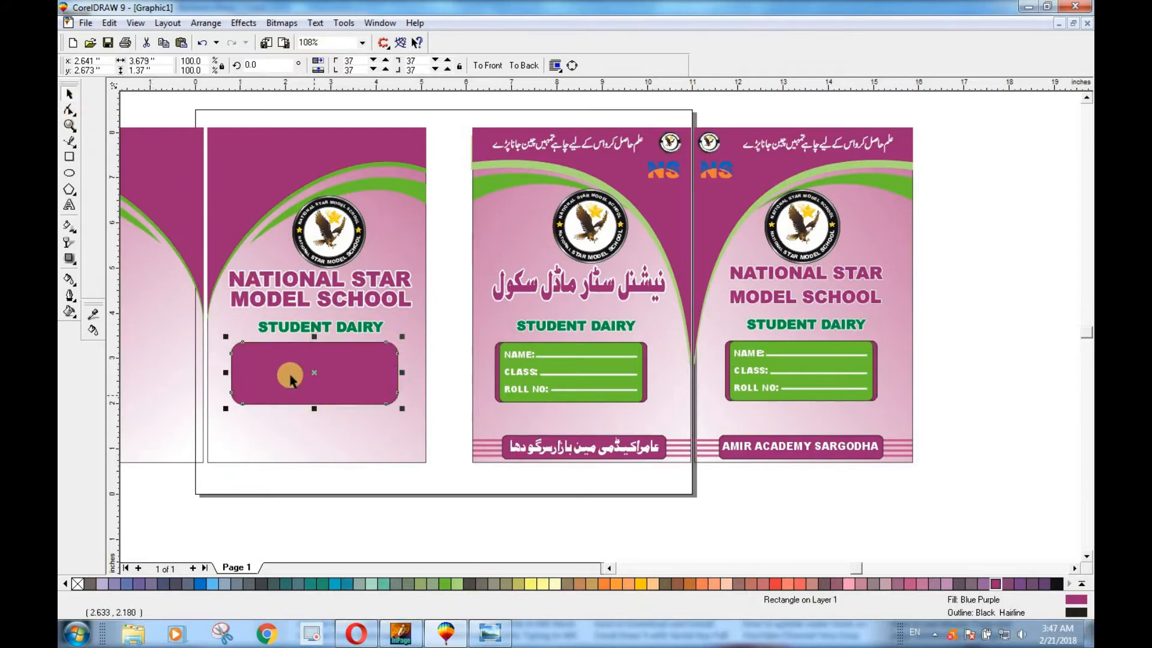
pyautogui.click(275, 481)
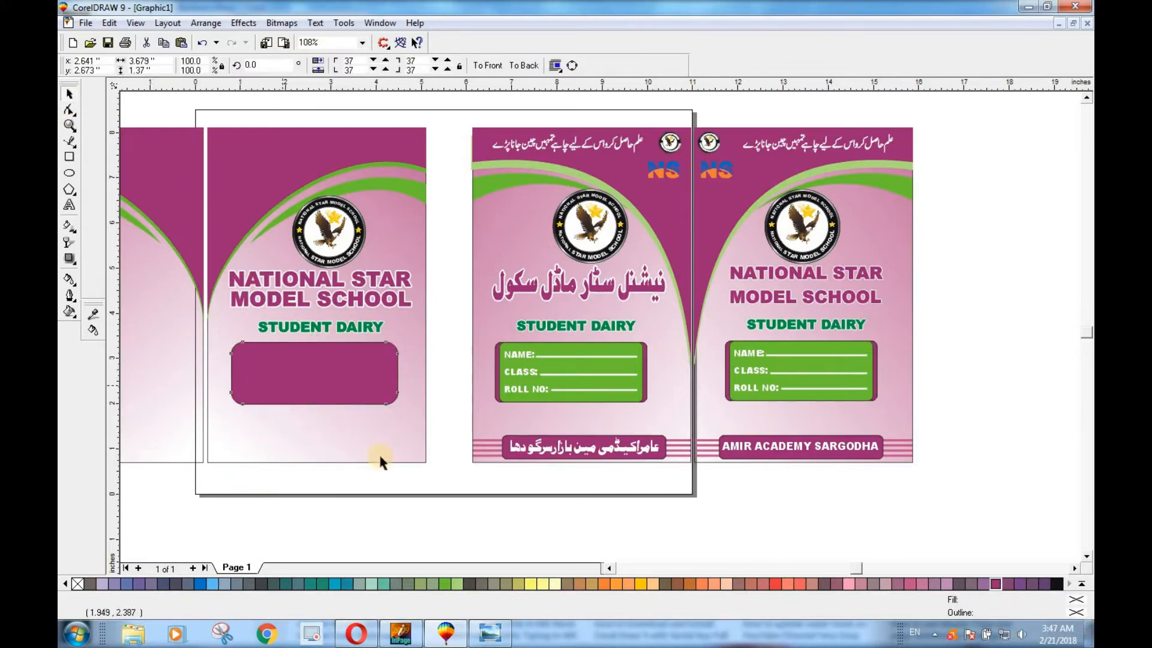
pyautogui.rightClick(78, 584)
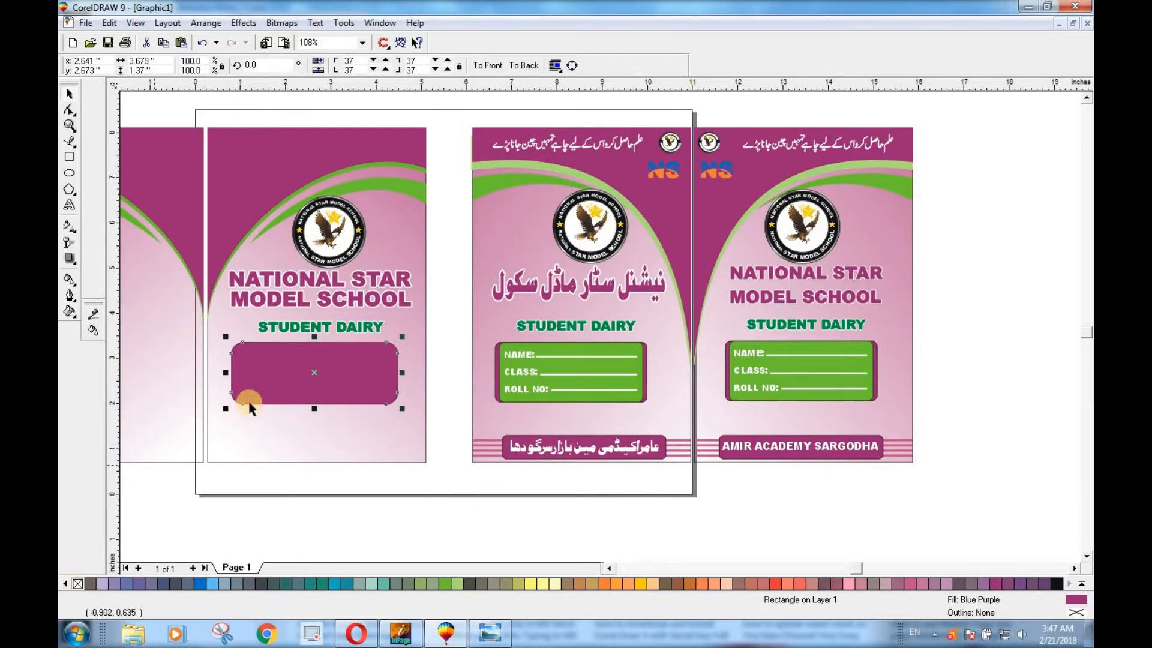
# Duplicate the rounded rectangle in place, fill the copy Chartreuse and narrow it about its centre to about 3.36 inches wide
pyautogui.click(267, 384)
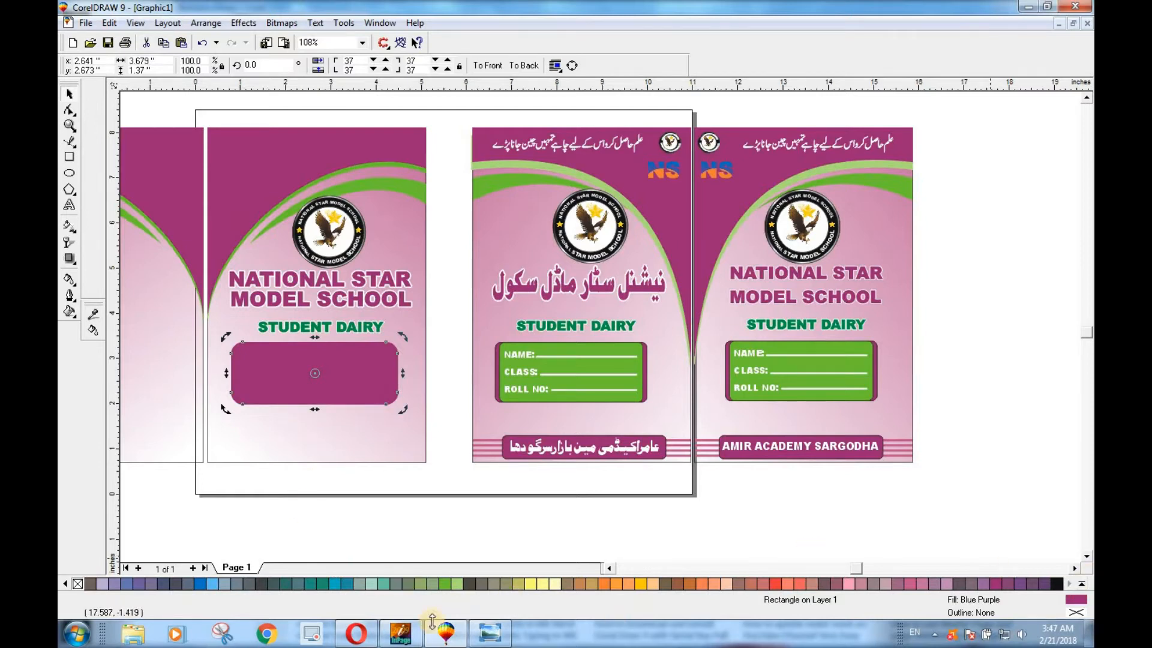
pyautogui.click(446, 586)
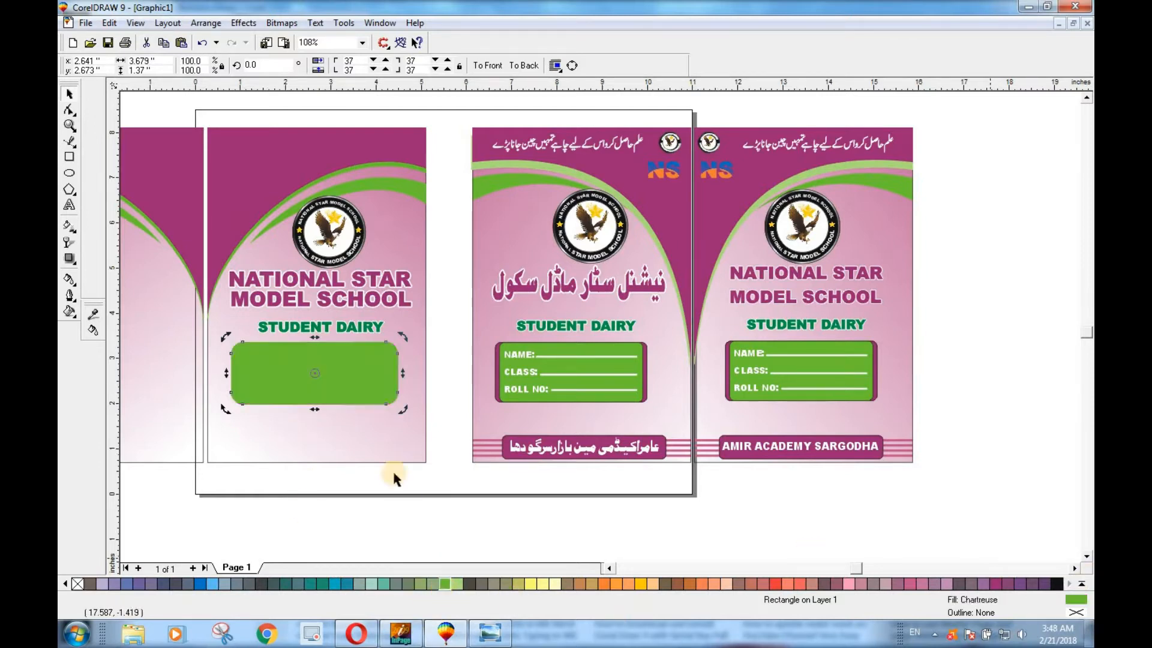
pyautogui.click(363, 368)
pyautogui.moveTo(403, 375); pyautogui.dragTo(395, 374)
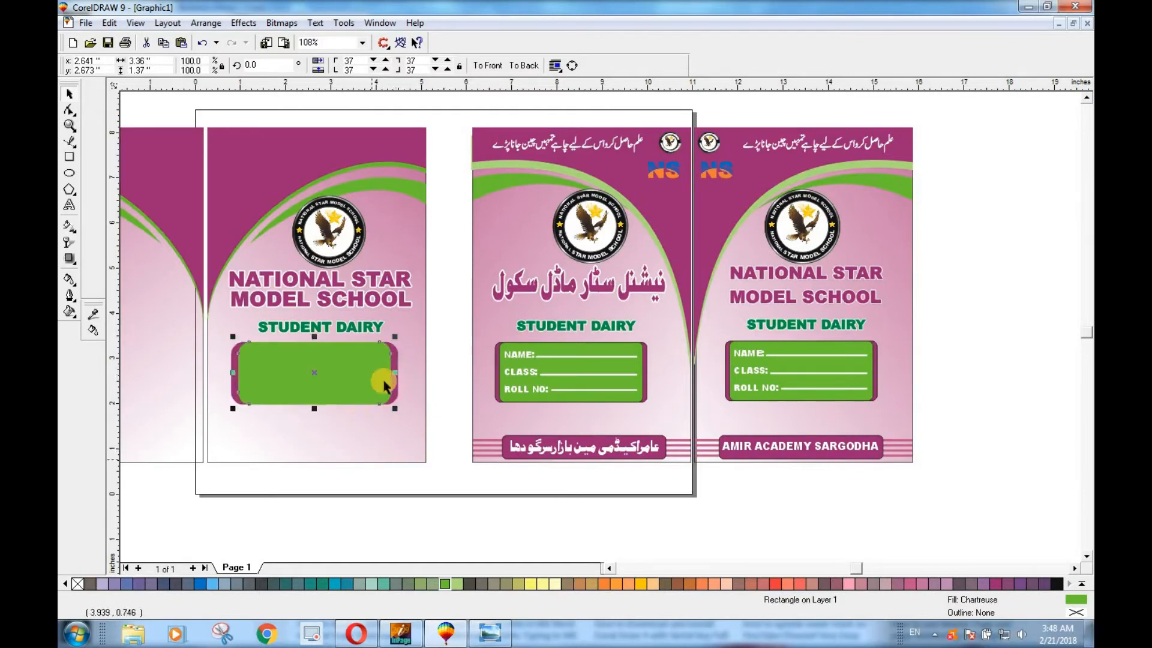
pyautogui.click(342, 485)
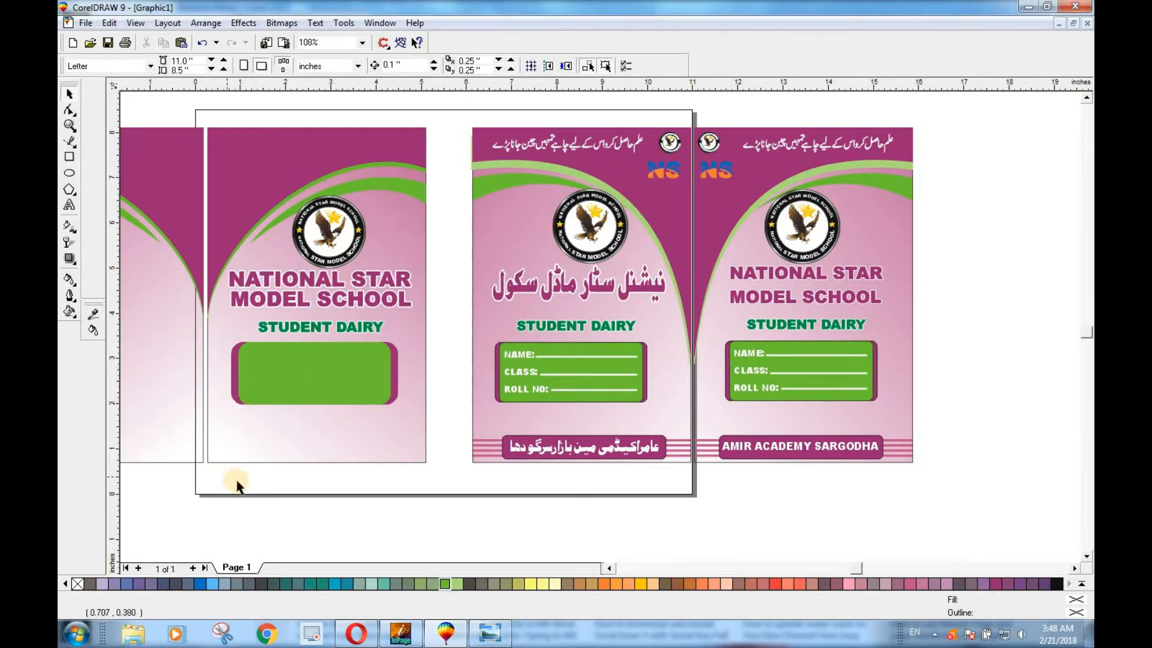
# Add the artistic text NAME:, CLASS: and ROLL Number on three lines below the green box and set its font to Arial Black
pyautogui.click(69, 206)
pyautogui.click(238, 426)
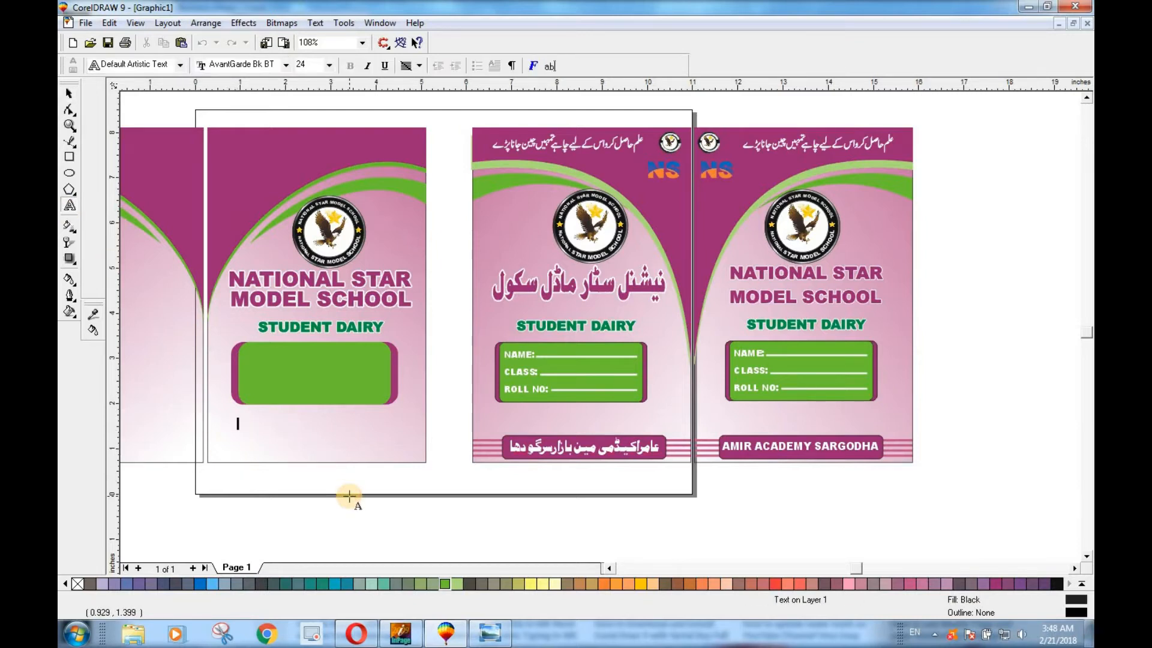
pyautogui.write('NAME:')
pyautogui.press('Return')
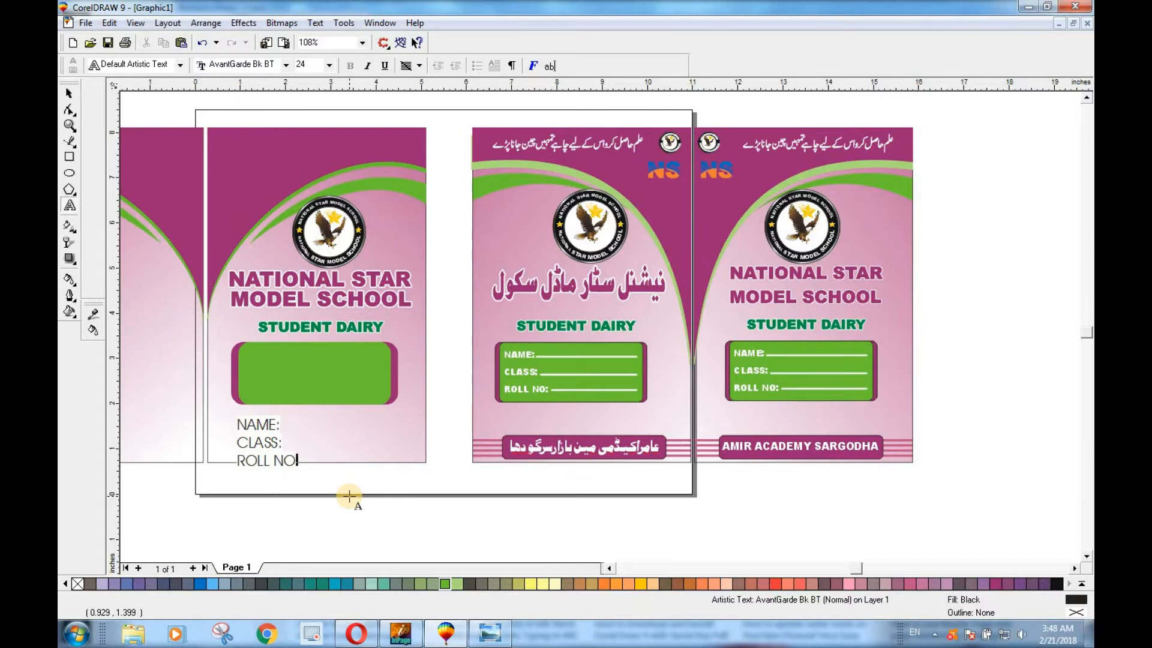
pyautogui.click(69, 94)
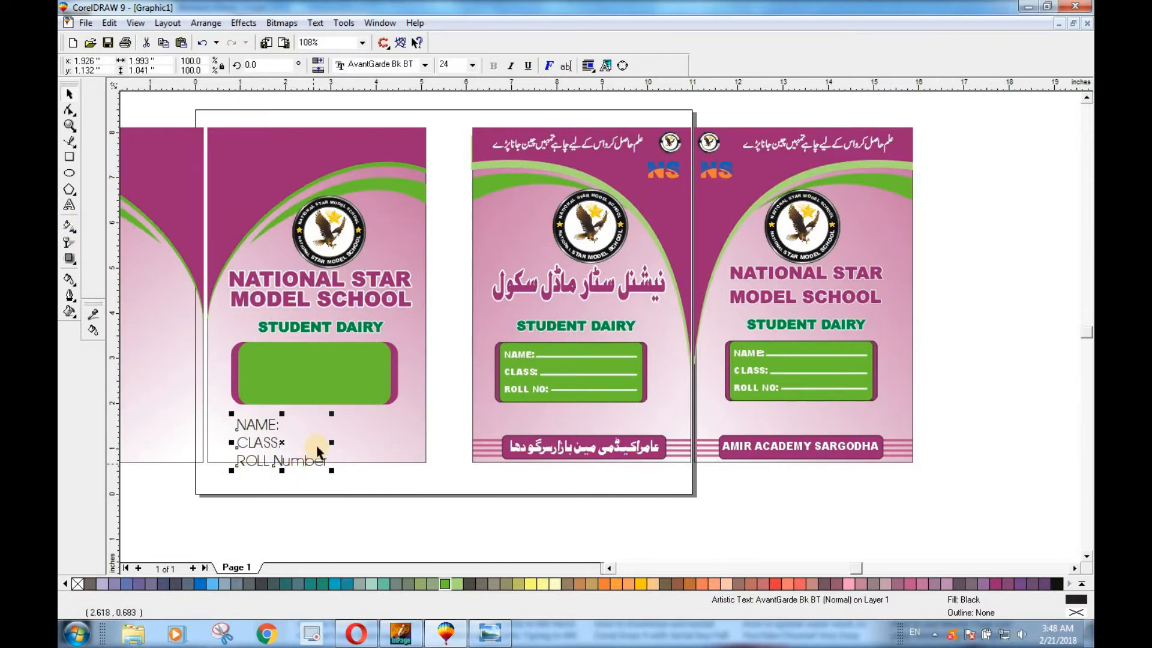
pyautogui.click(425, 65)
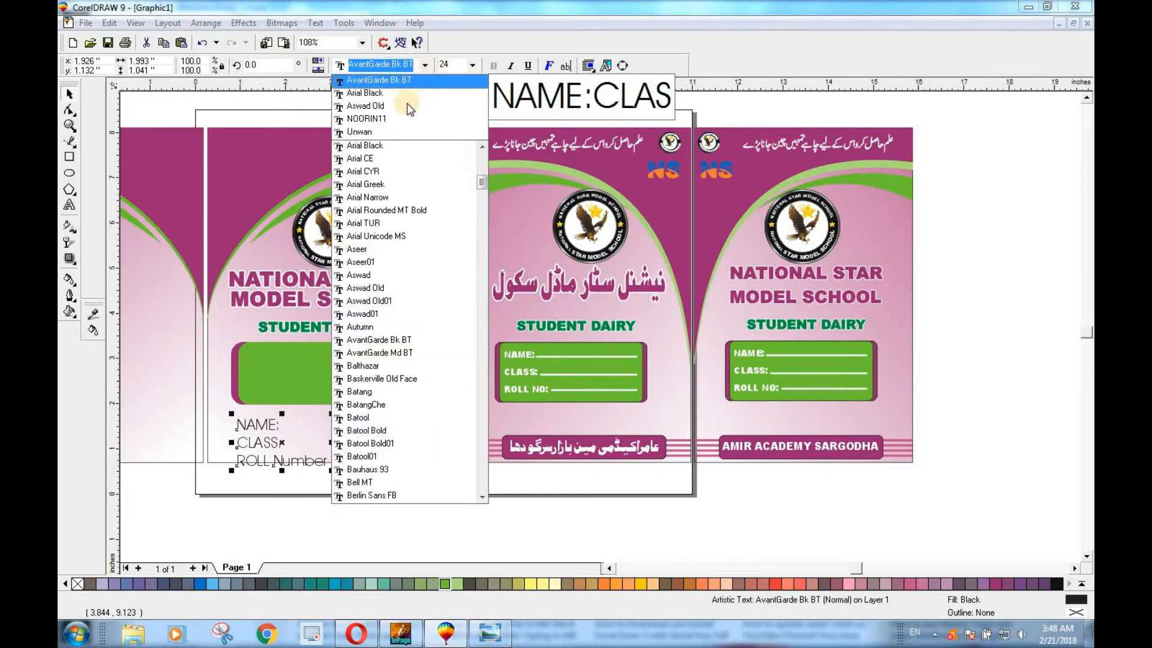
pyautogui.click(388, 94)
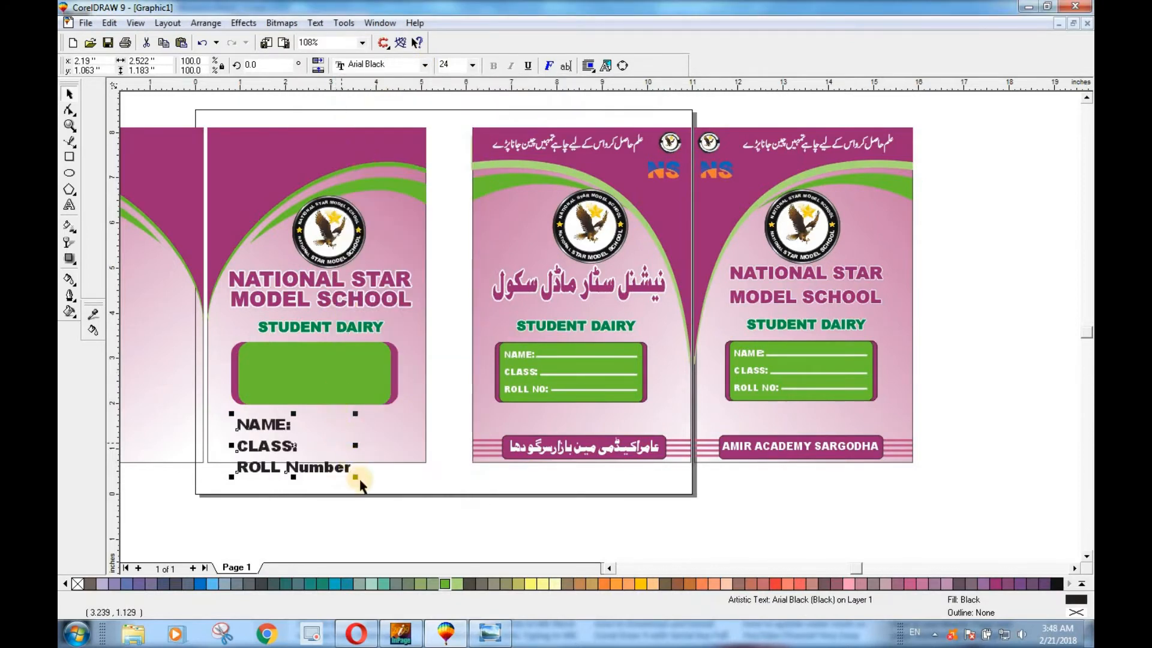
# Shrink the NAME/CLASS/ROLL Number text to about 1.81 inches wide, place it in the green box, break it into lines and space them apart
pyautogui.moveTo(357, 478); pyautogui.dragTo(285, 369)
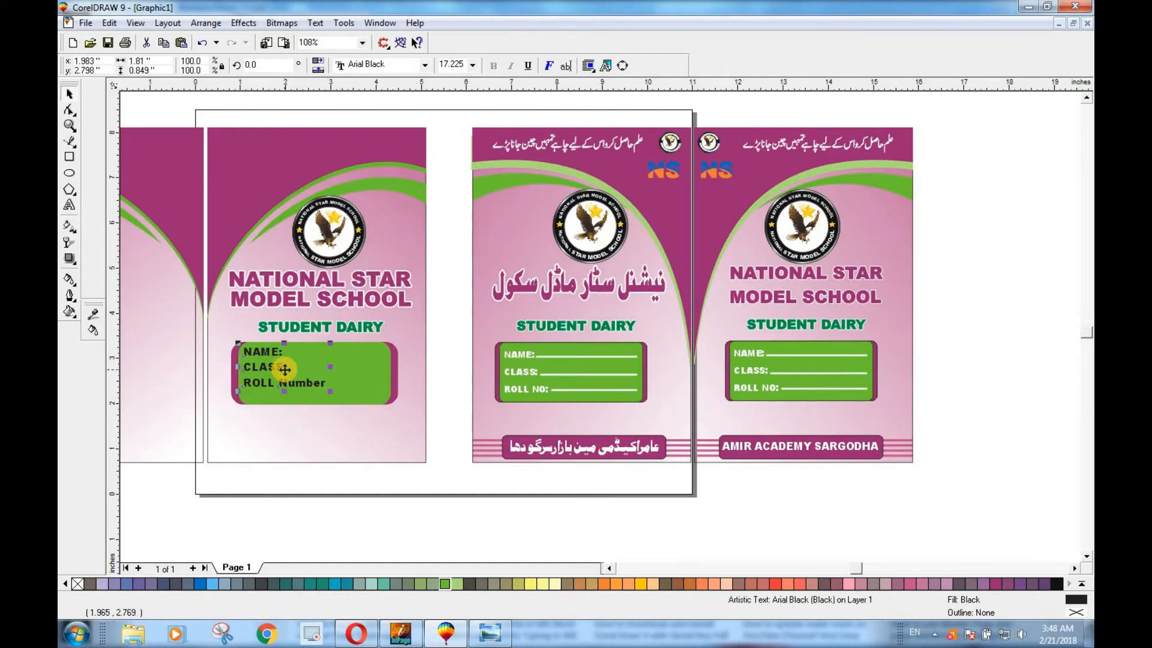
pyautogui.click(288, 480)
pyautogui.moveTo(188, 477); pyautogui.dragTo(466, 359)
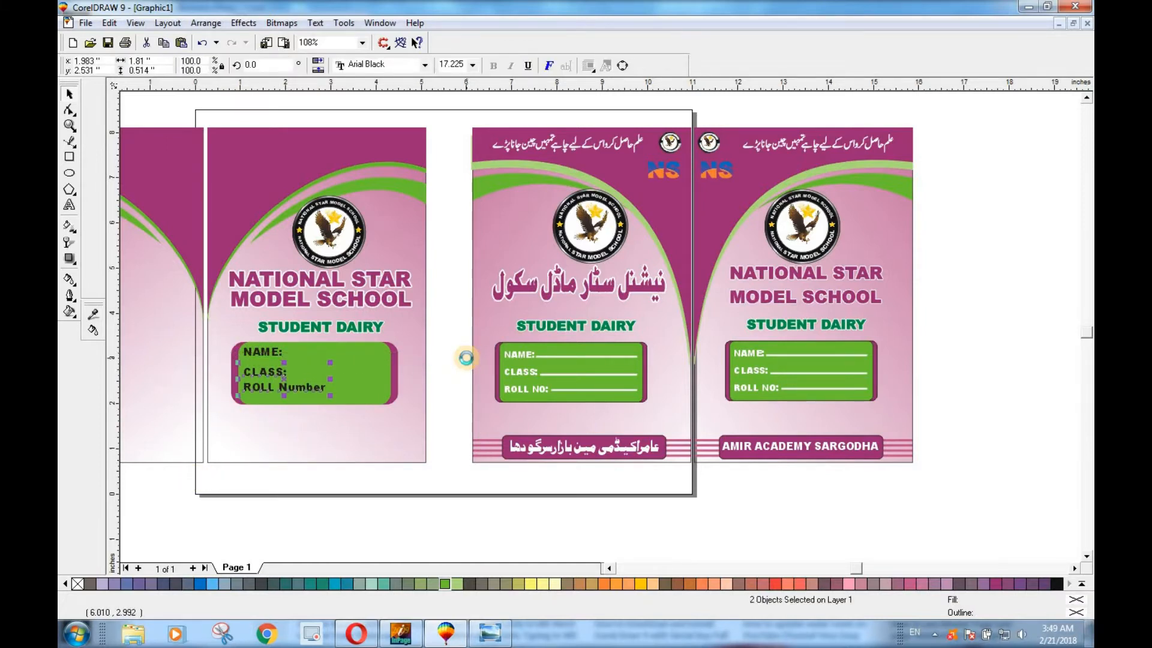
pyautogui.moveTo(171, 468); pyautogui.dragTo(412, 371)
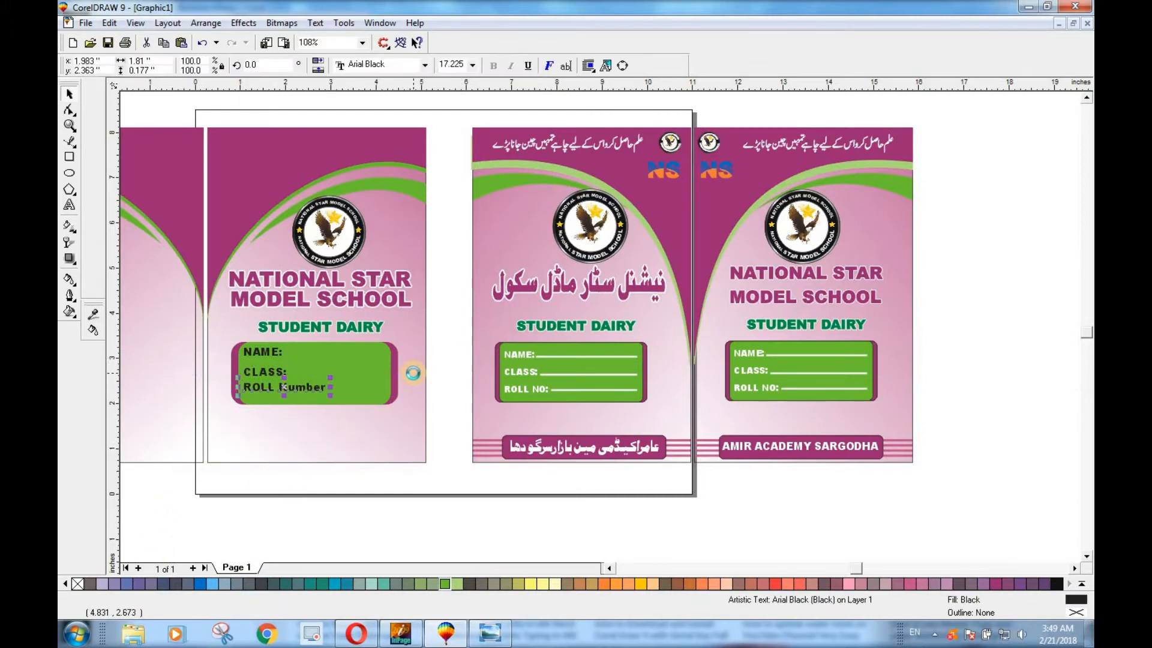
pyautogui.click(277, 479)
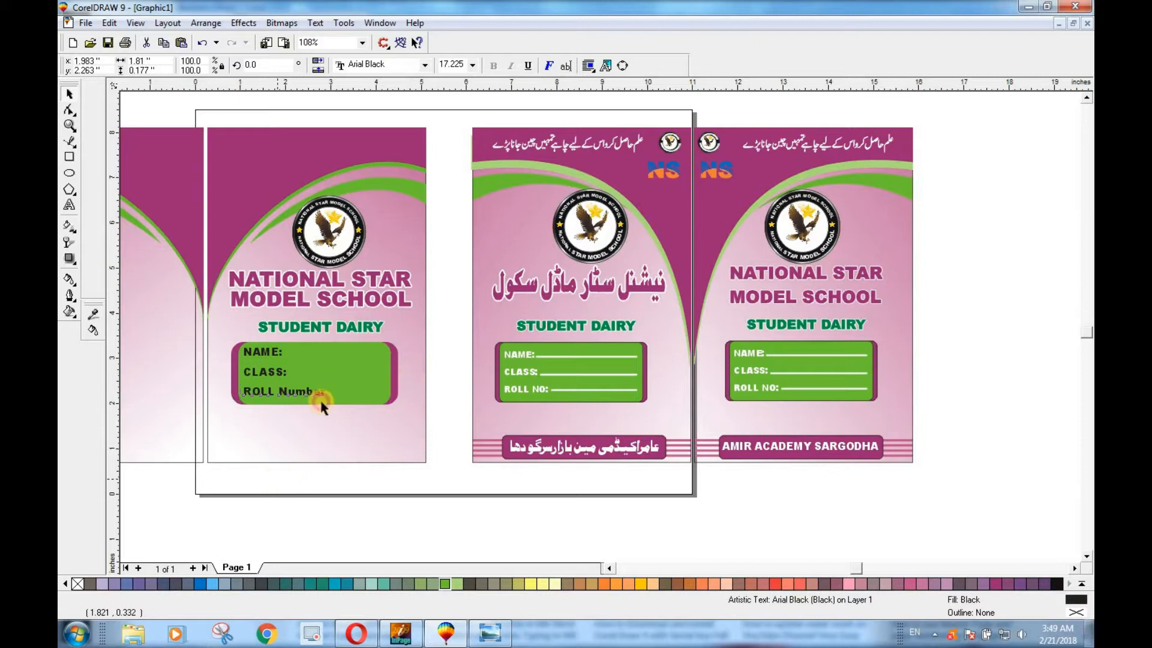
# Try to change the ROLL Number text in the green box to ROLL NO
pyautogui.click(305, 393)
pyautogui.moveTo(329, 393); pyautogui.dragTo(309, 393)
pyautogui.hotkey('ctrl', 'z')
pyautogui.doubleClick(308, 393)
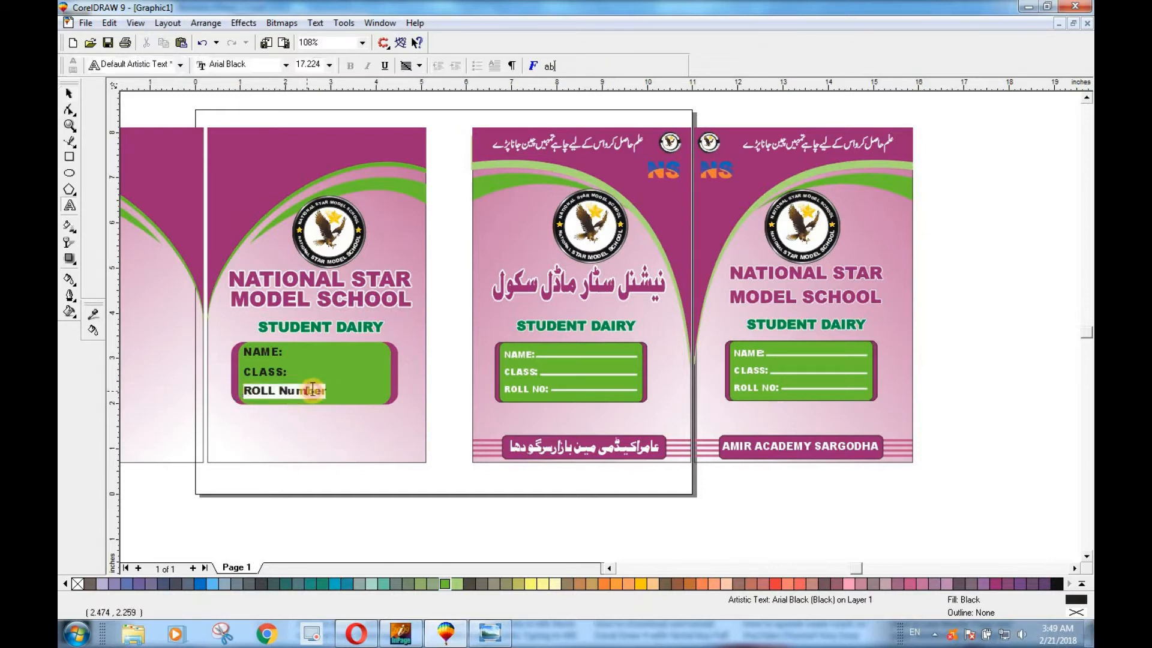
pyautogui.press('BackSpace')
pyautogui.press('BackSpace')
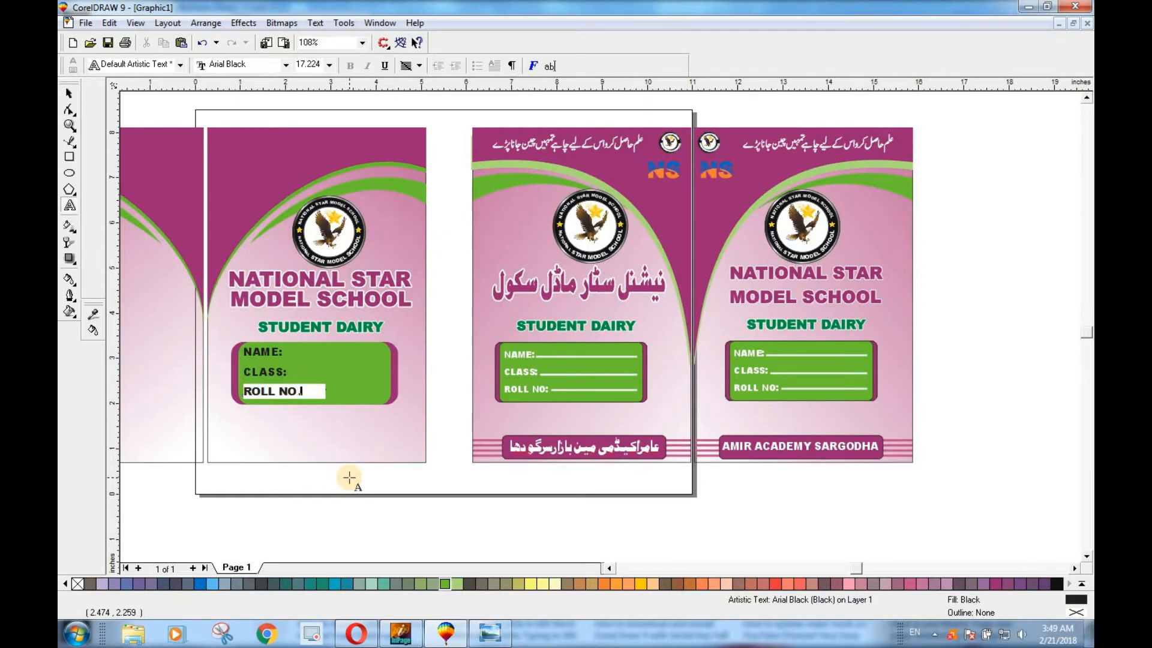
pyautogui.click(69, 93)
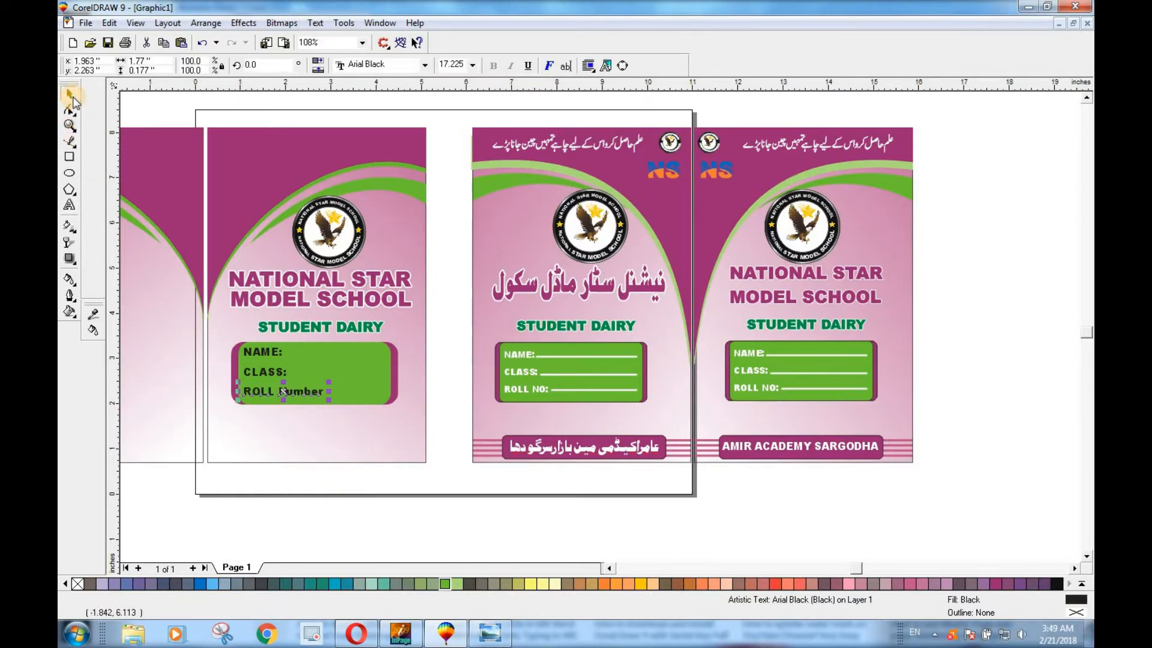
# Replace Number with NO: in the third line and add a row of underscores after it
pyautogui.doubleClick(308, 392)
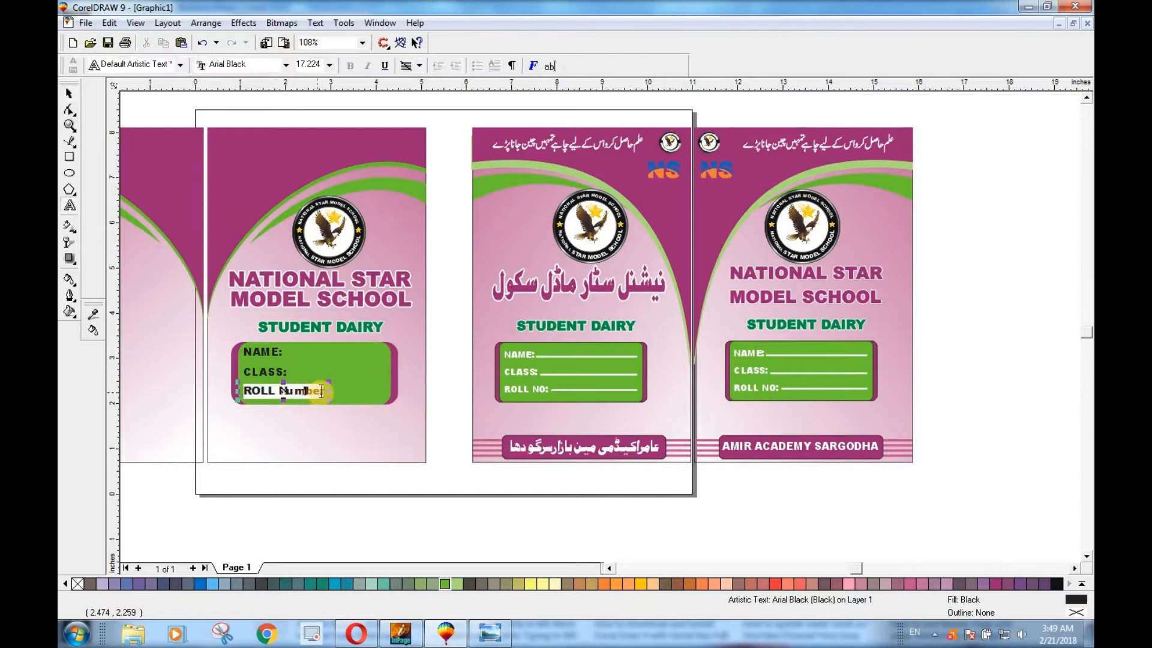
pyautogui.moveTo(318, 391); pyautogui.dragTo(278, 391)
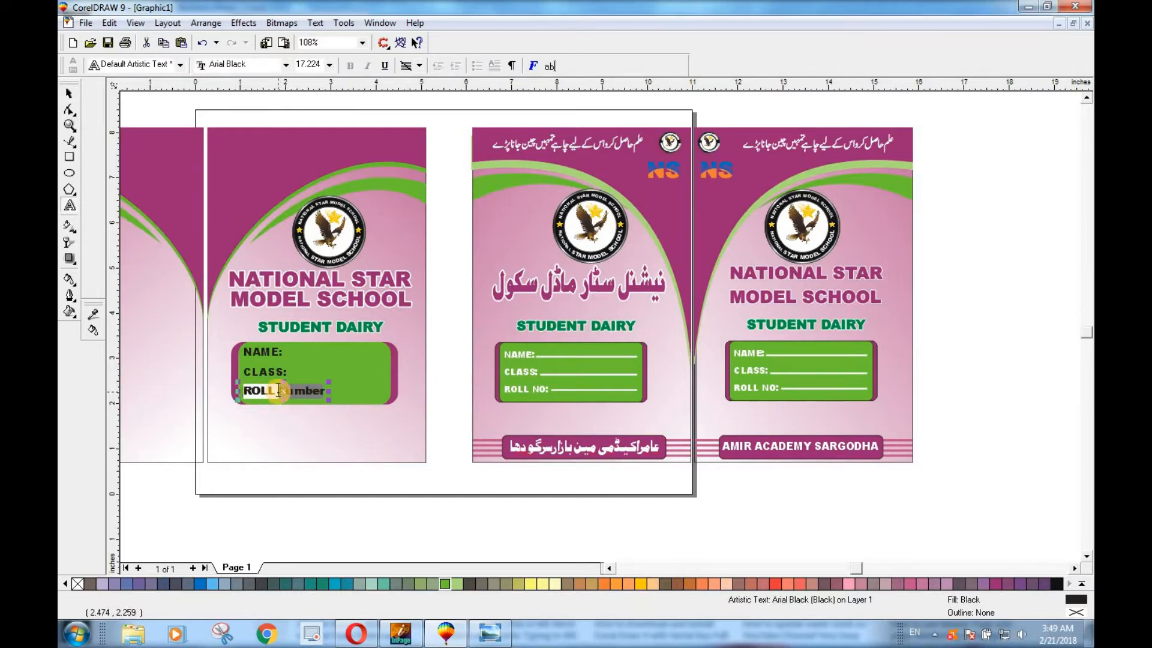
pyautogui.write('N')
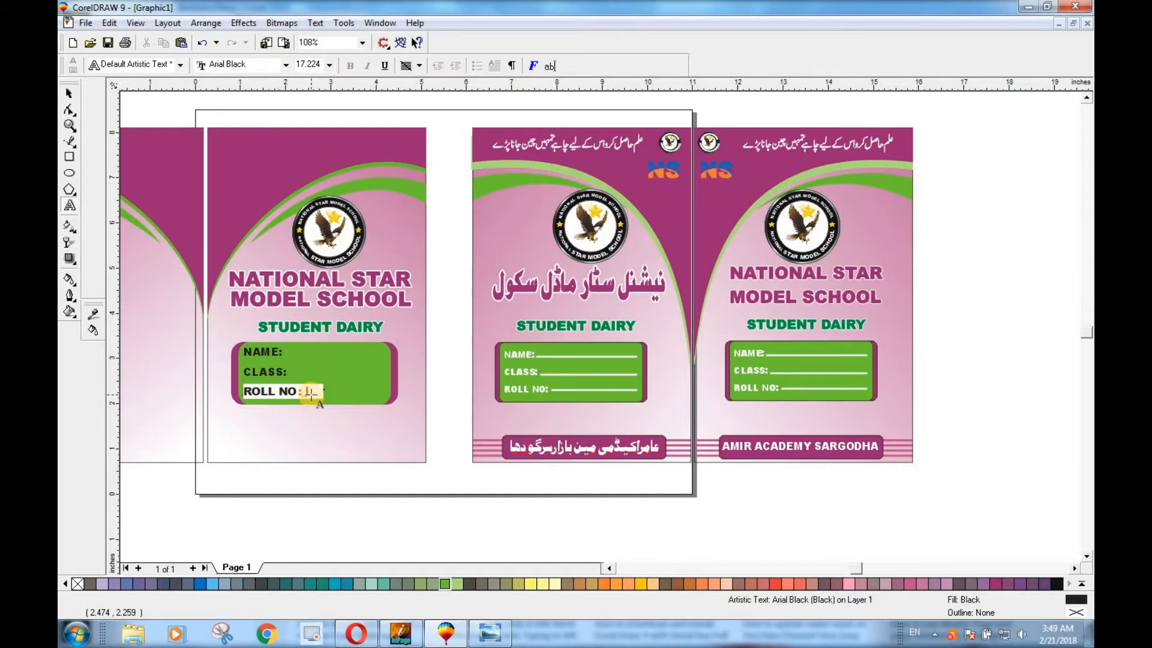
pyautogui.write('_________')
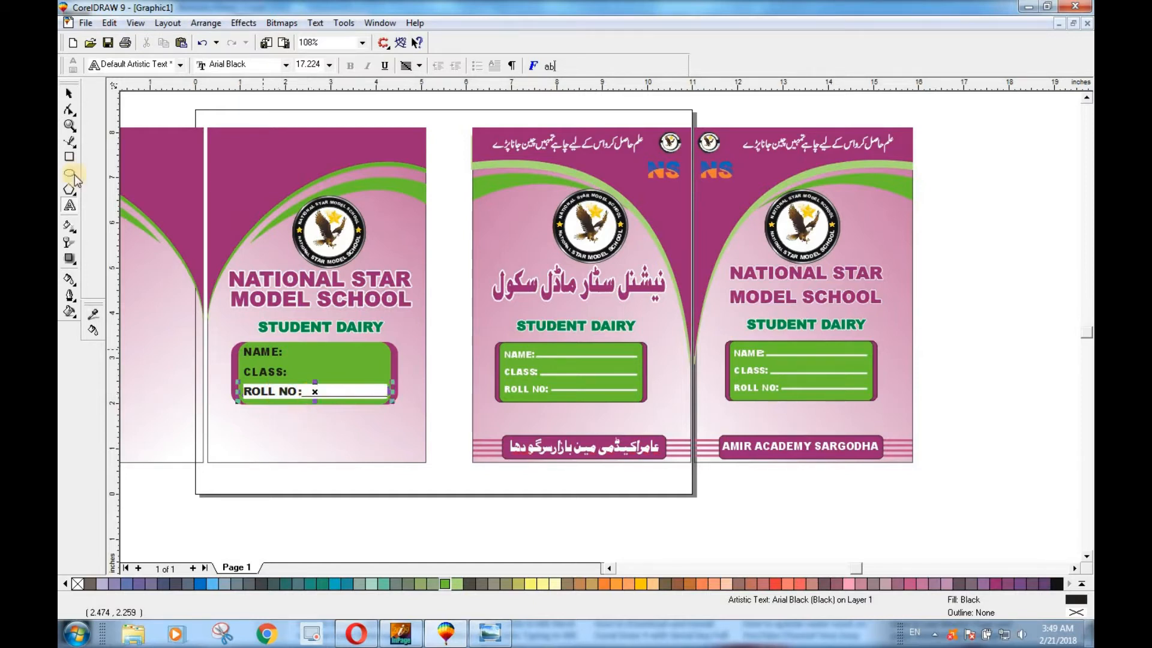
pyautogui.click(69, 94)
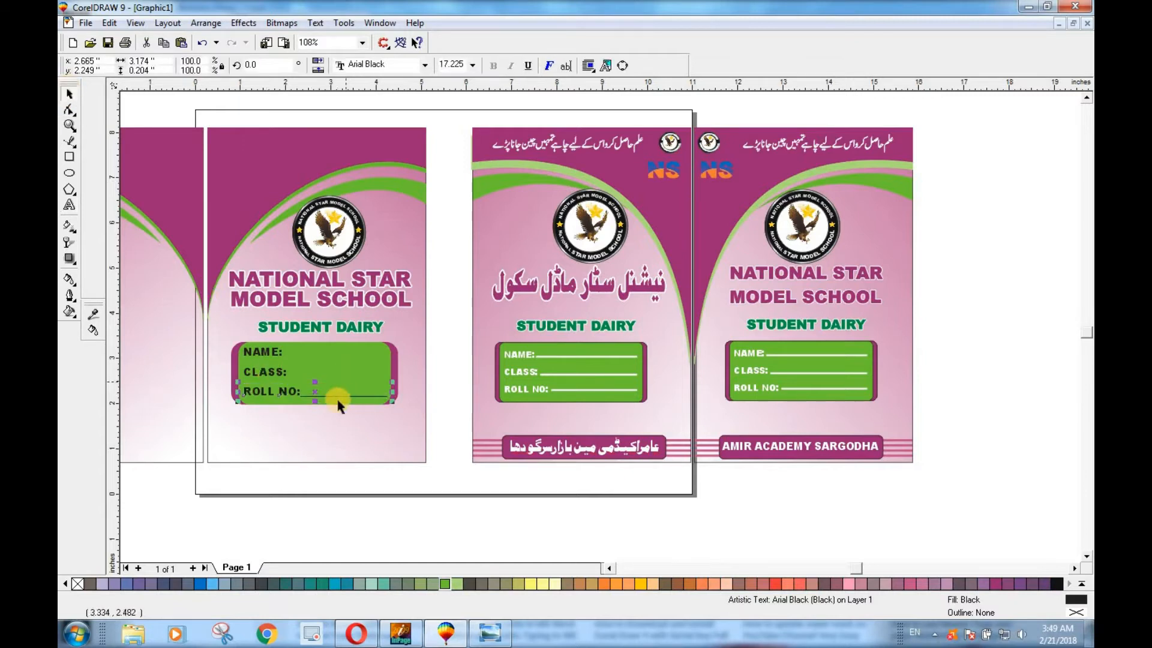
# Fill the NAME:, CLASS: and ROLL NO: text lines with white
pyautogui.click(317, 395)
pyautogui.click(269, 373)
pyautogui.moveTo(184, 483); pyautogui.dragTo(387, 333)
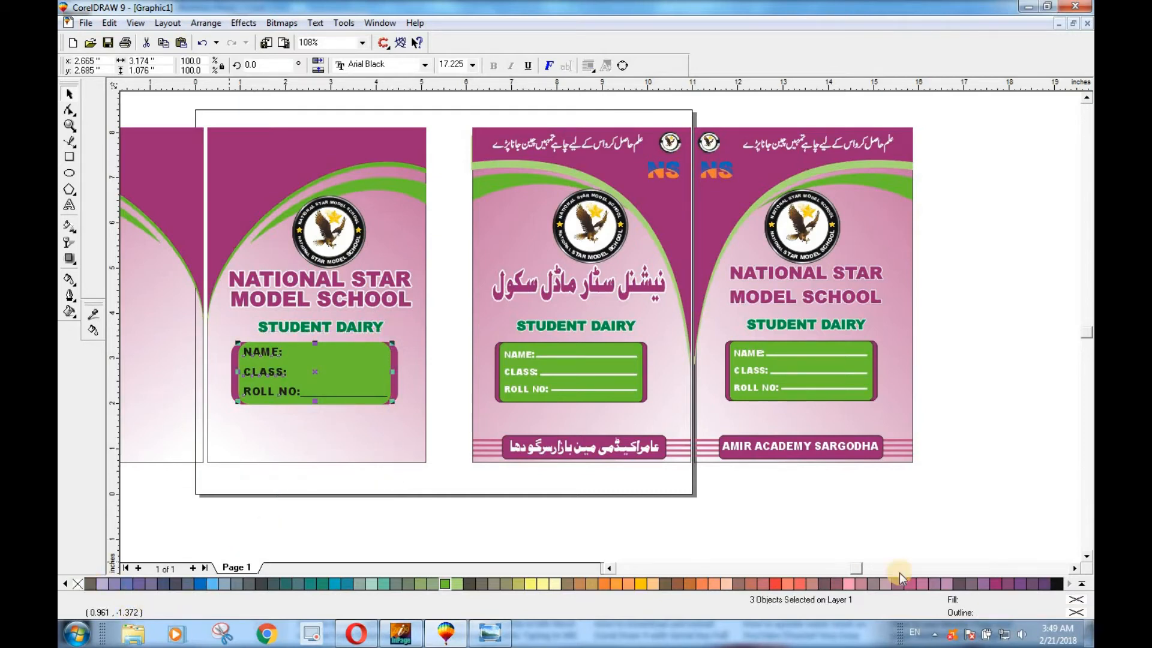
pyautogui.click(1082, 583)
pyautogui.click(205, 568)
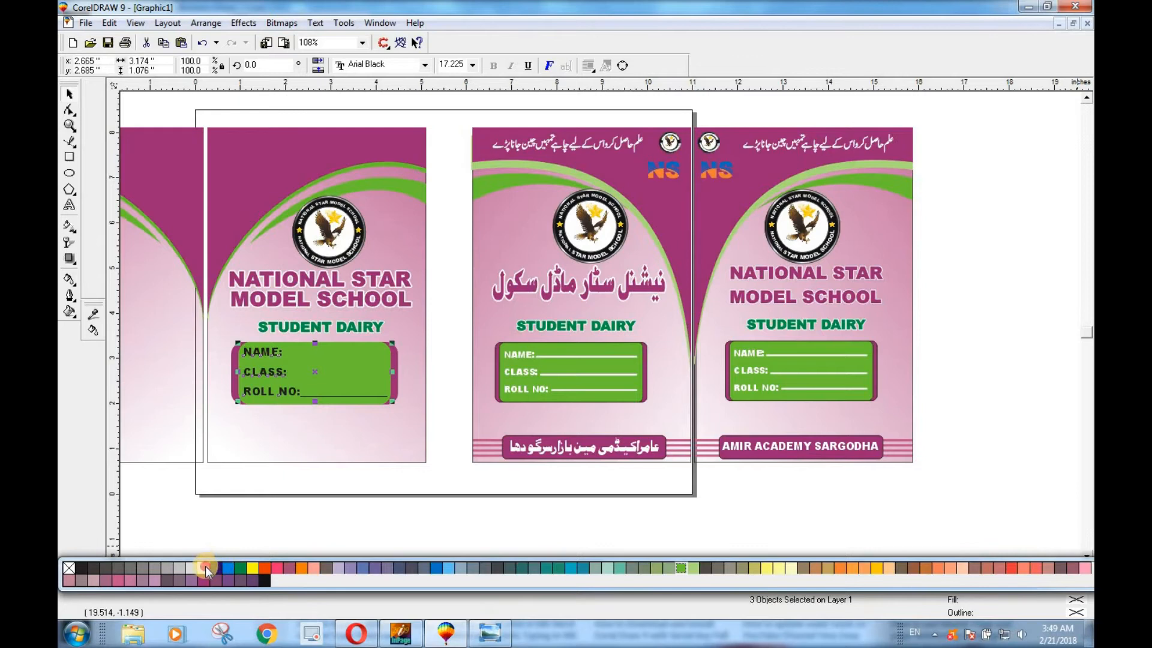
pyautogui.click(300, 431)
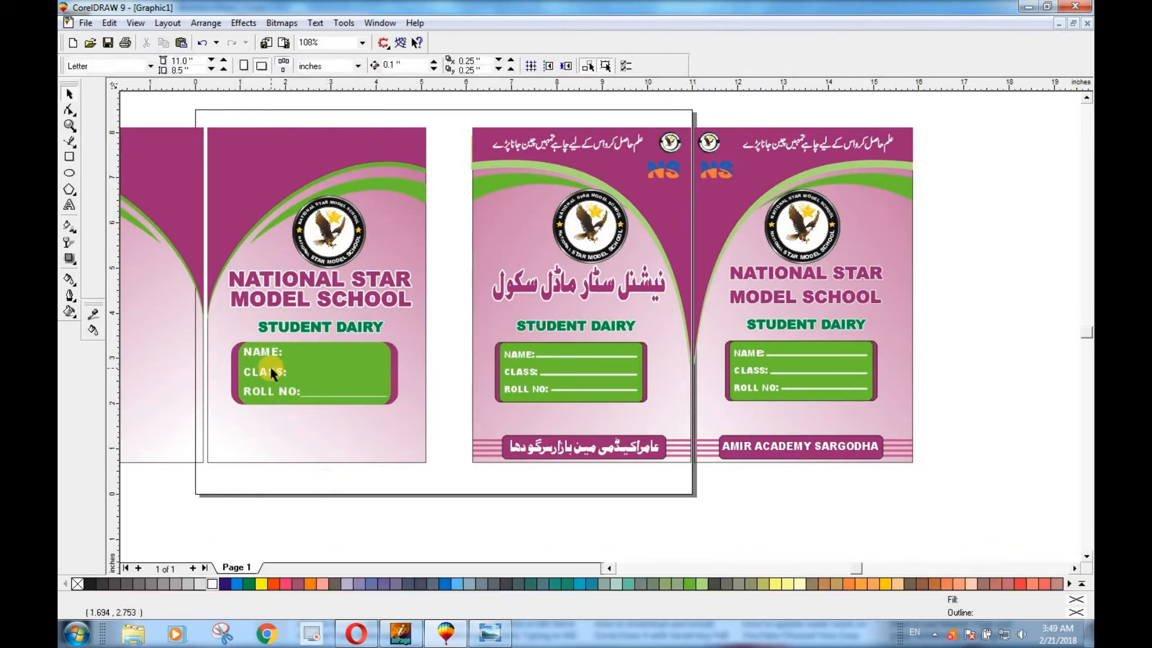
# Draw separate straight horizontal lines after CLASS: and NAME:, about 2.29 and 2.31 inches long, with the Bezier tool
pyautogui.click(70, 144)
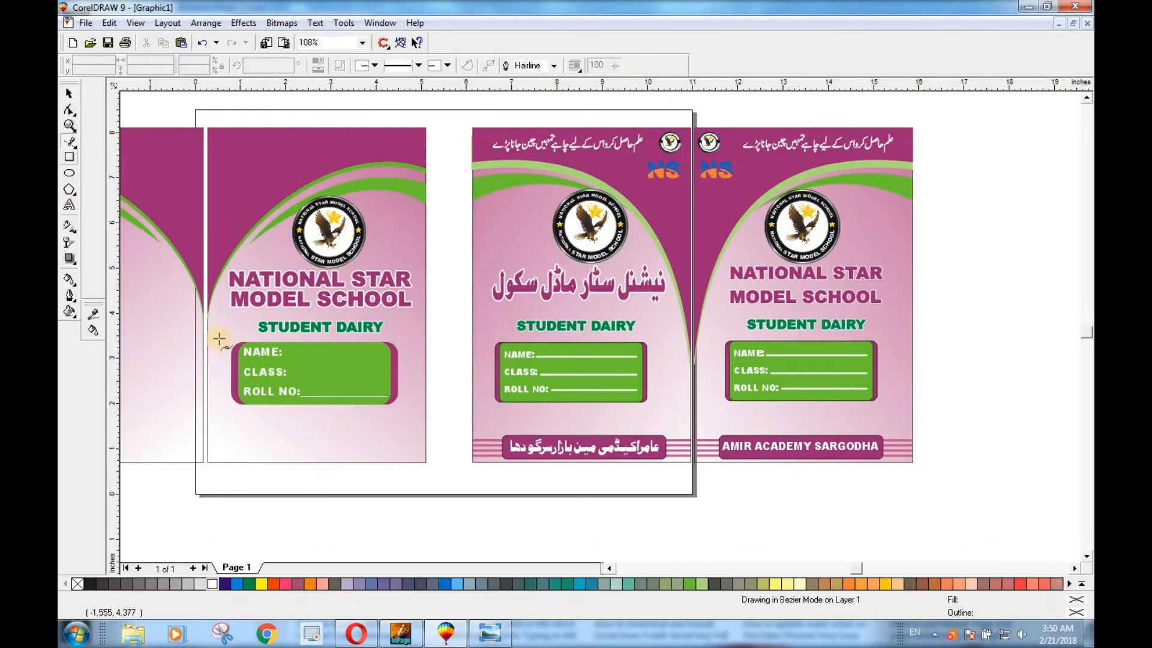
pyautogui.click(285, 373)
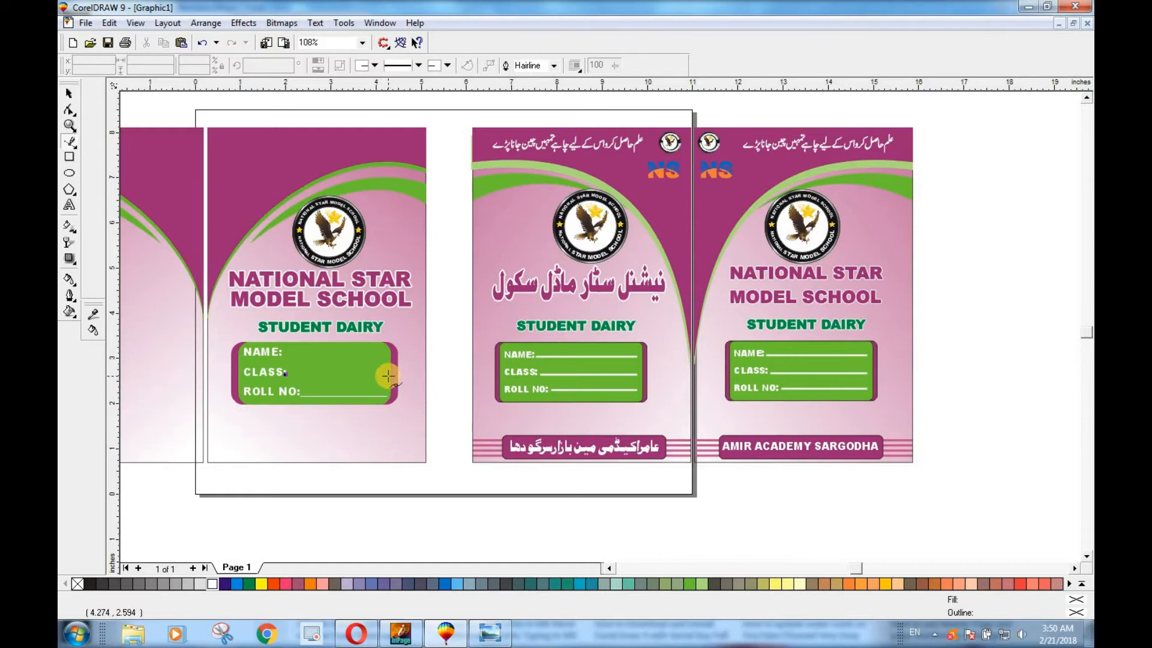
pyautogui.click(390, 375)
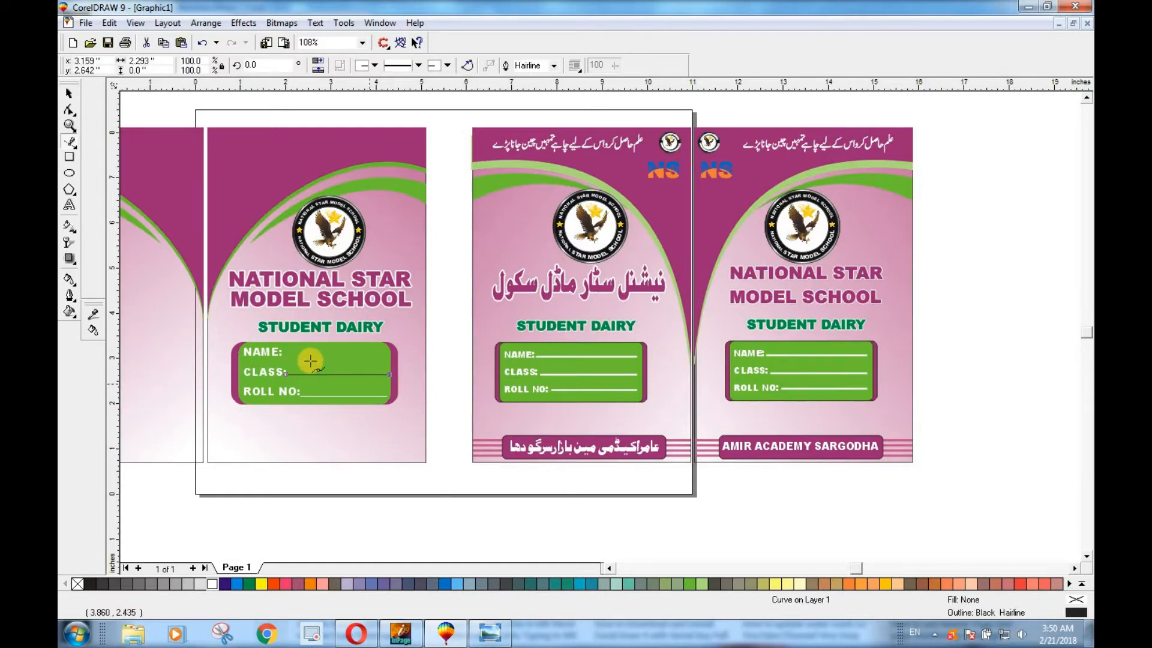
pyautogui.click(283, 353)
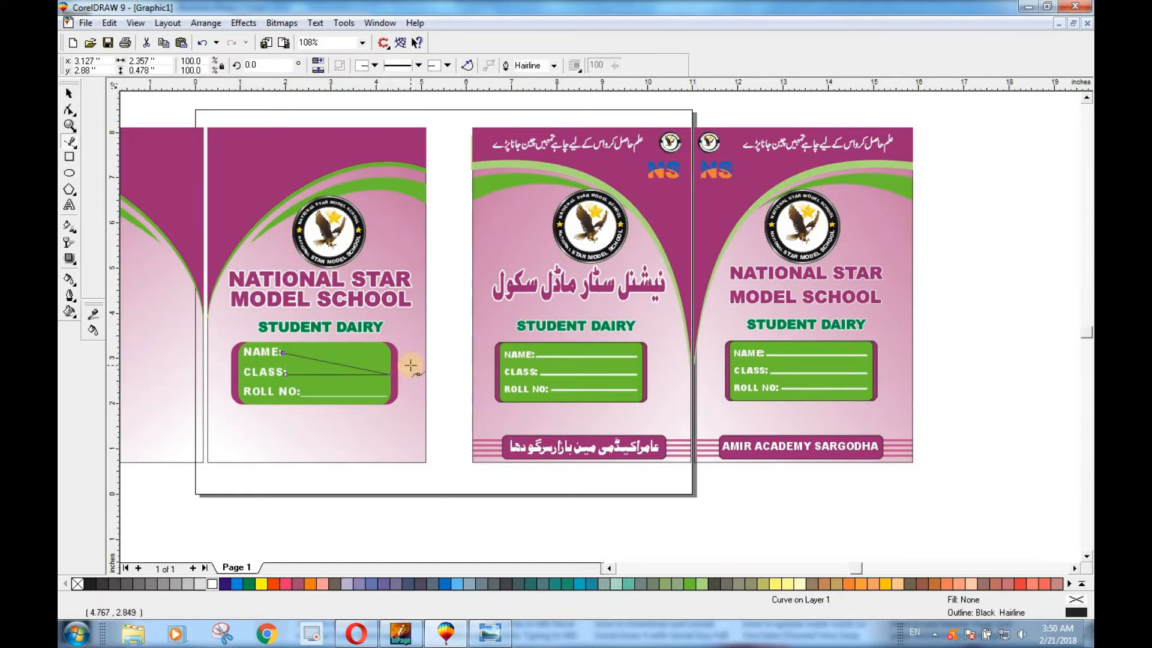
pyautogui.hotkey('ctrl', 'z')
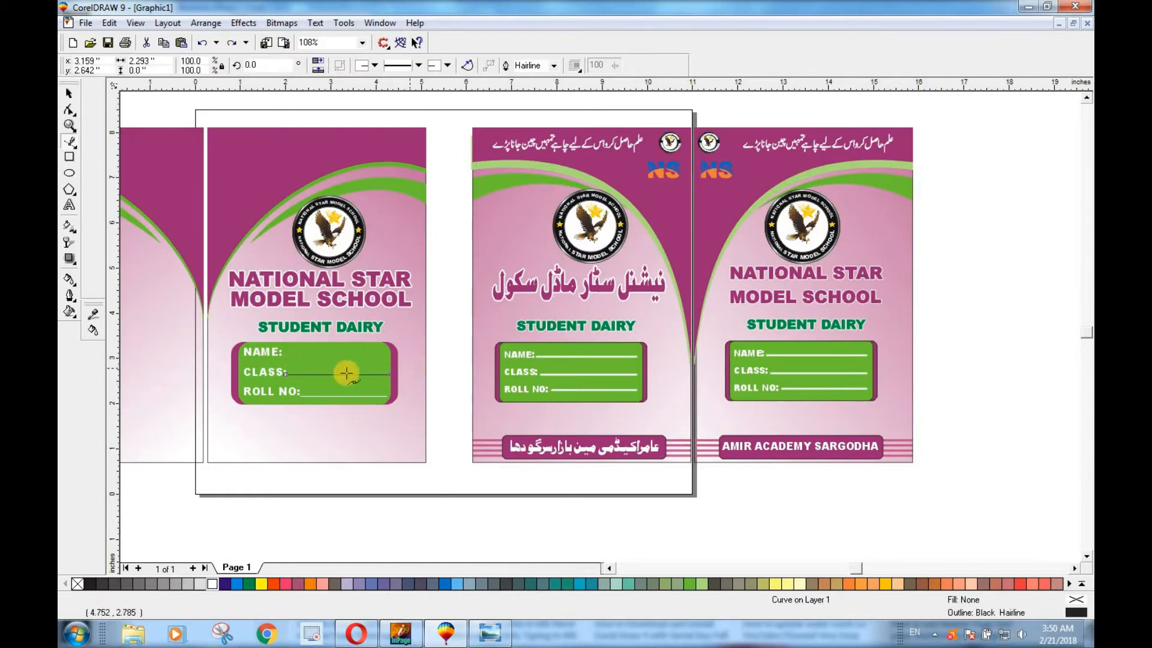
pyautogui.click(72, 206)
pyautogui.click(70, 144)
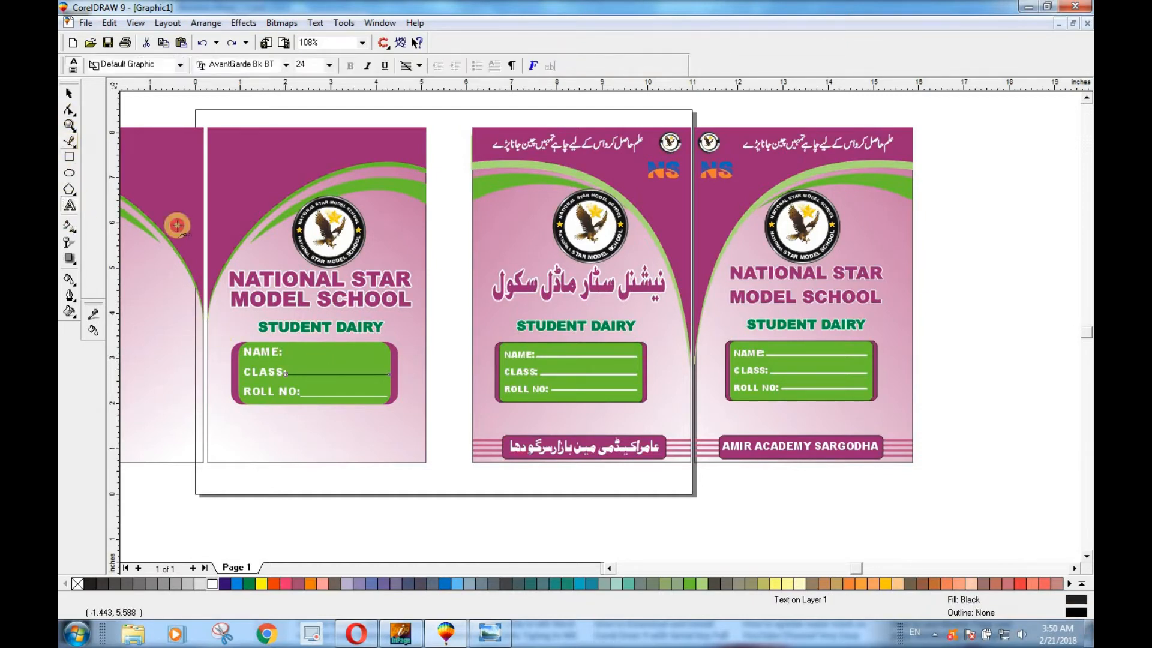
pyautogui.click(284, 352)
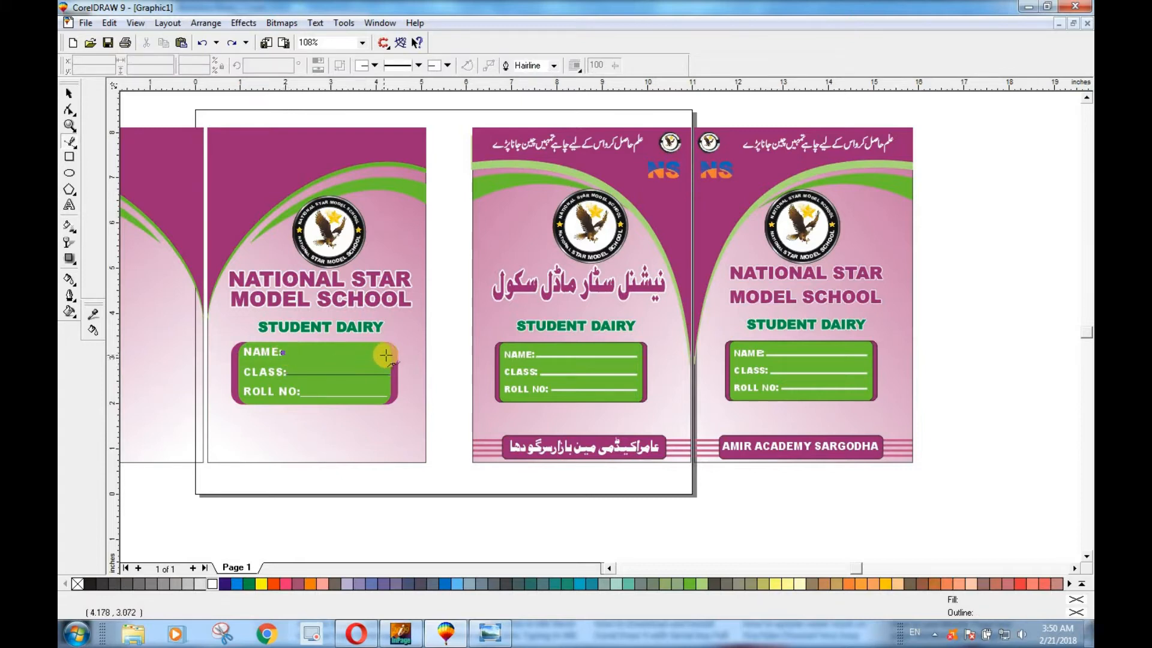
pyautogui.click(387, 355)
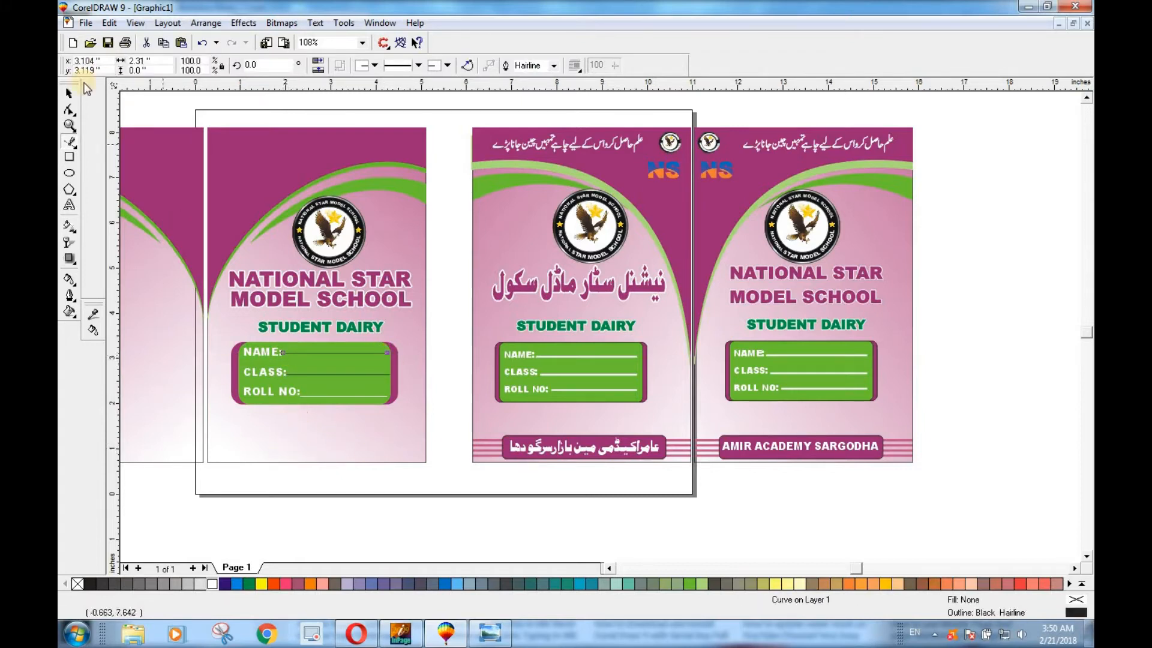
# Give the line after NAME: a white 2 pt outline with Behind fill and Scale with image enabled
pyautogui.click(70, 96)
pyautogui.click(327, 357)
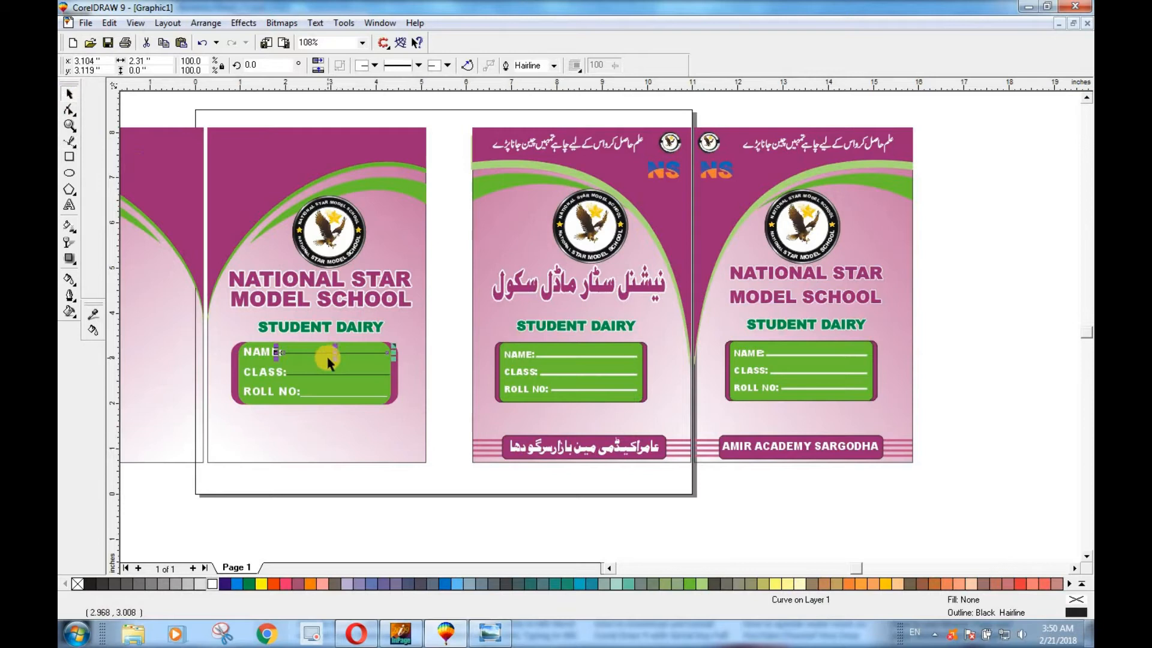
pyautogui.press('F12')
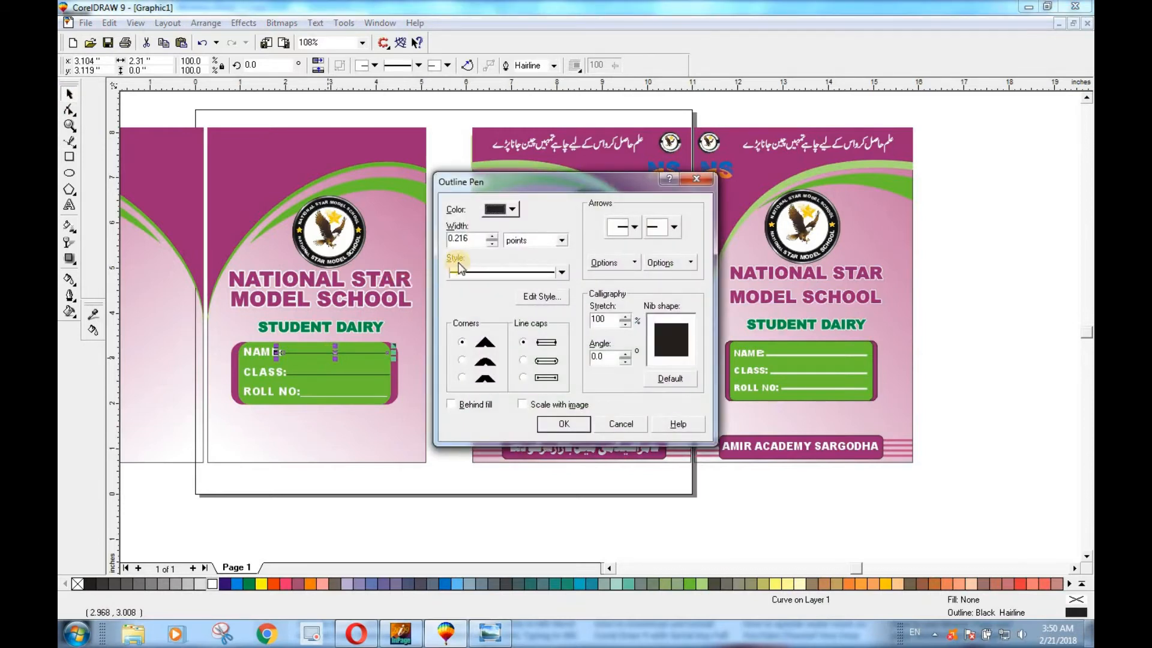
pyautogui.write('2')
pyautogui.click(513, 211)
pyautogui.click(538, 239)
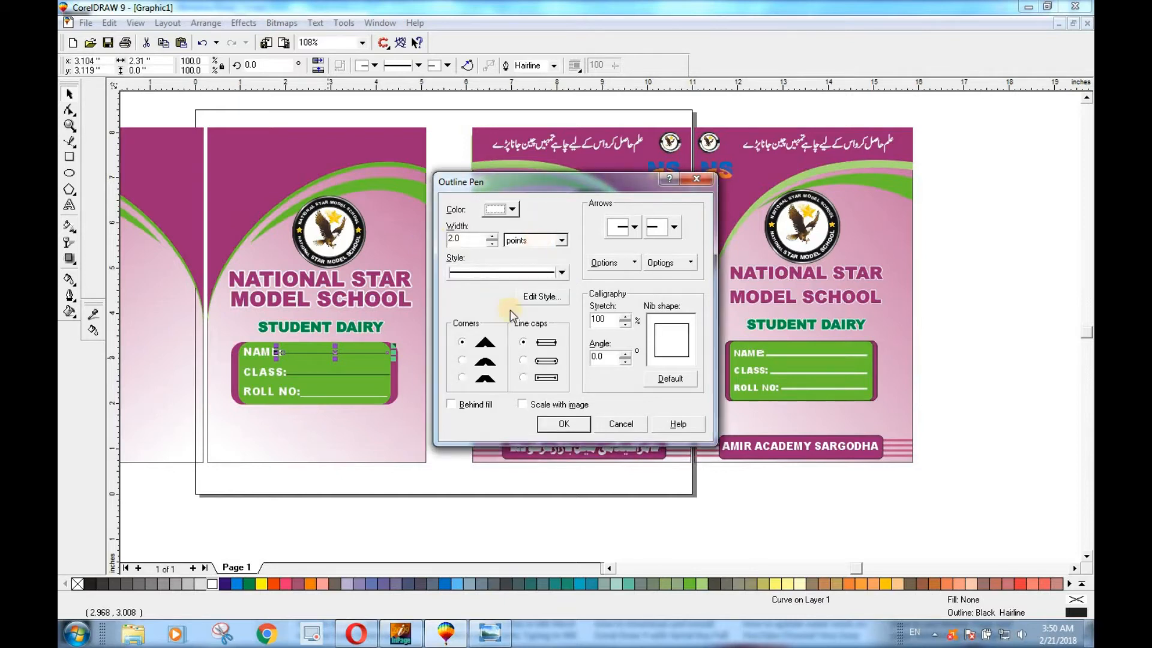
pyautogui.click(463, 405)
pyautogui.click(543, 406)
pyautogui.click(562, 425)
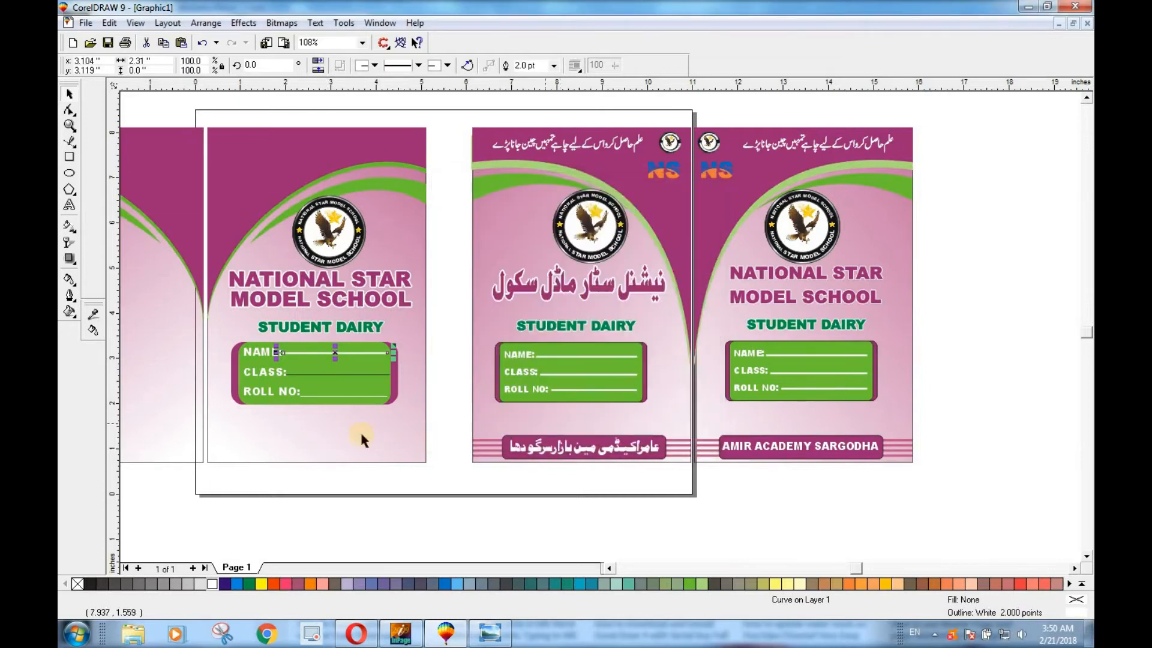
# Repeat the white 2 pt outline on the line after CLASS:
pyautogui.click(323, 376)
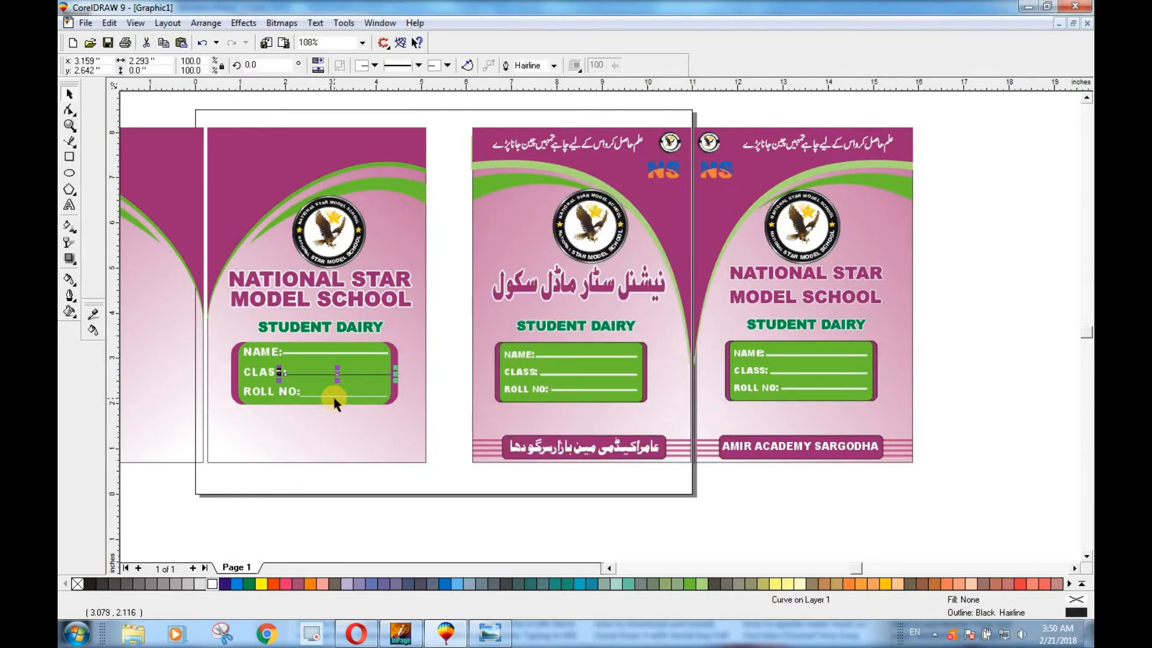
pyautogui.hotkey('ctrl', 'r')
pyautogui.click(334, 496)
# Break the ROLL NO: line with its underscores apart into words and further into single characters
pyautogui.click(356, 396)
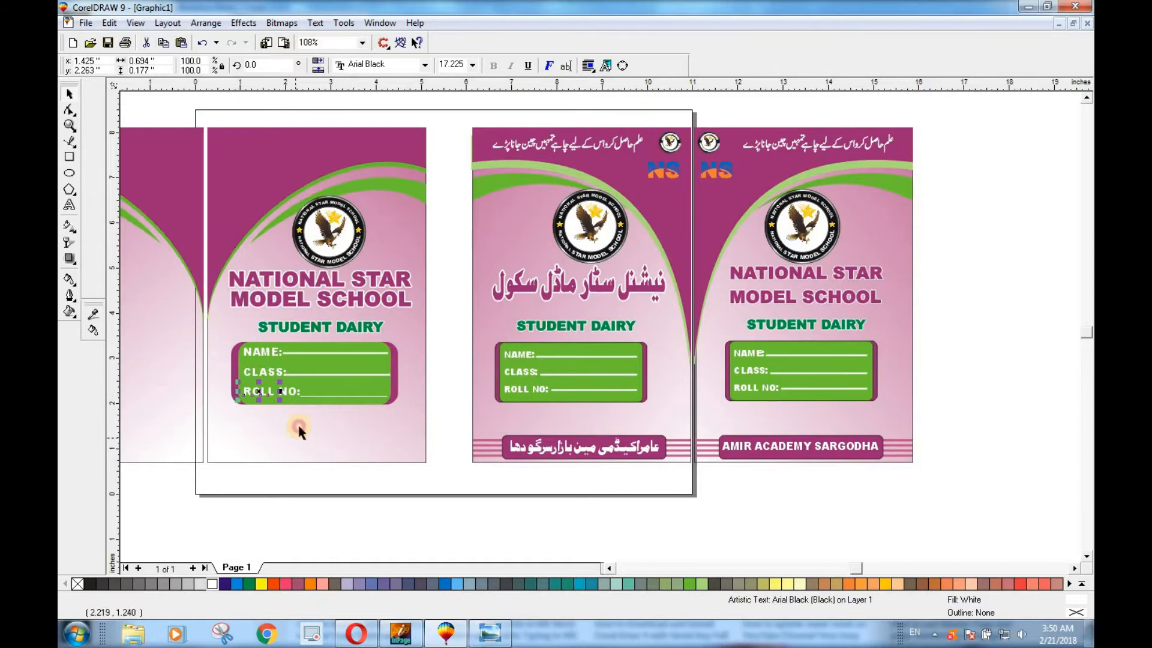
pyautogui.click(326, 398)
pyautogui.click(327, 400)
pyautogui.moveTo(335, 392); pyautogui.dragTo(339, 380)
pyautogui.hotkey('ctrl', 'z')
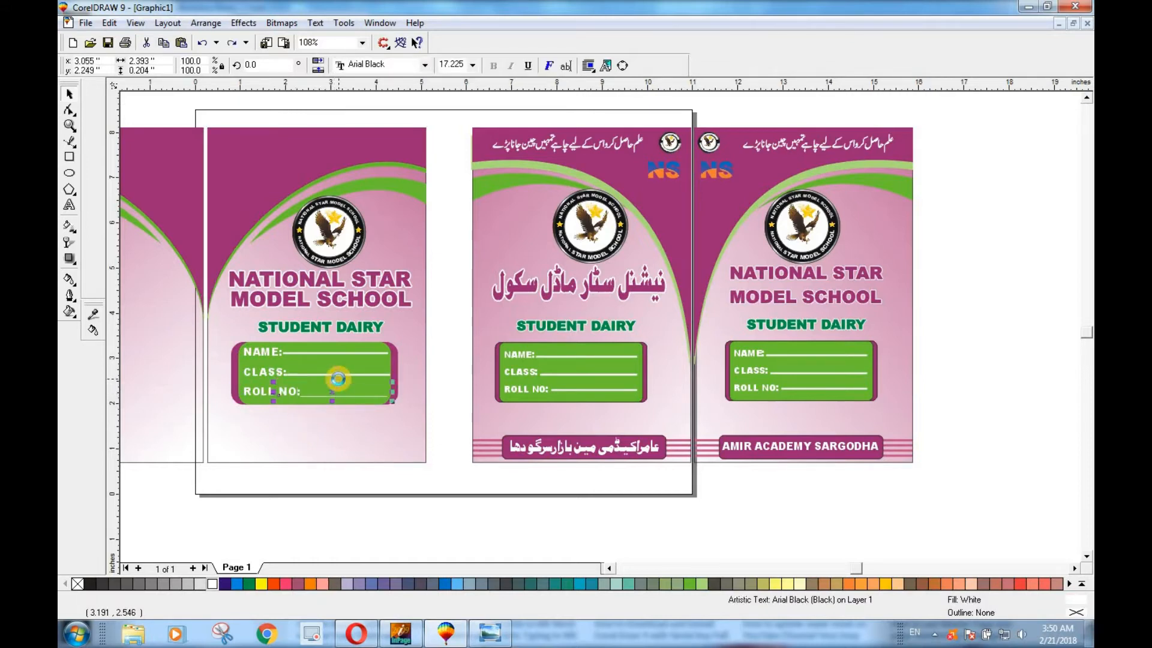
pyautogui.hotkey('ctrl', 'z')
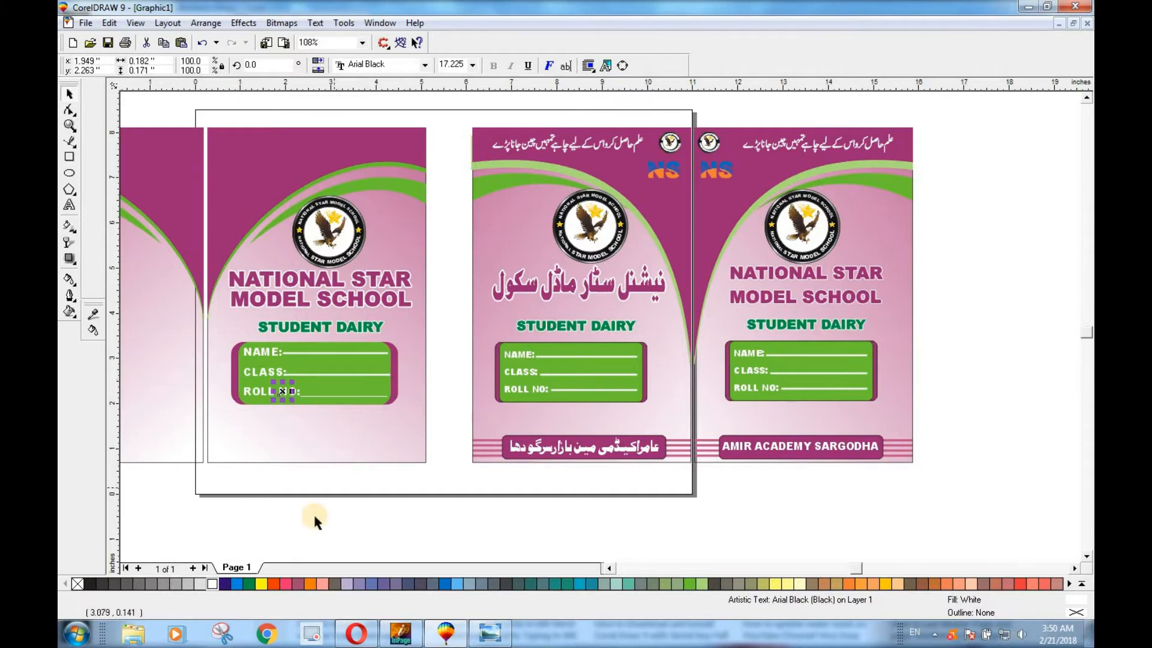
# Try moving a single underscore of the ROLL NO: line slightly upward
pyautogui.click(313, 514)
pyautogui.click(347, 395)
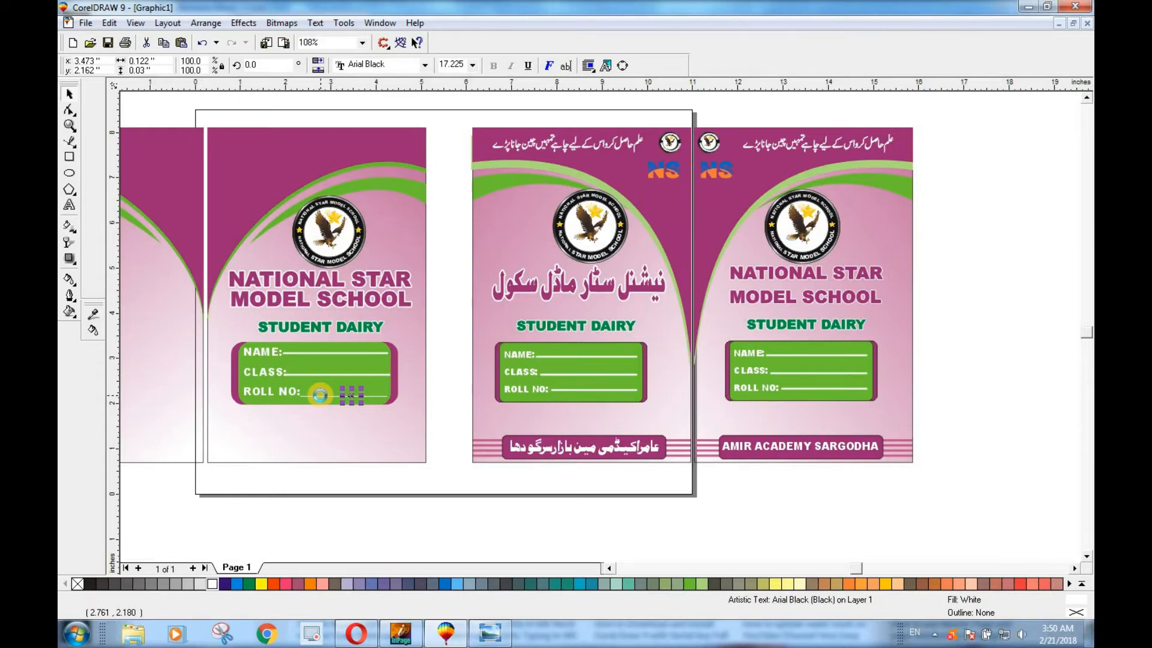
pyautogui.click(330, 395)
pyautogui.moveTo(330, 395); pyautogui.dragTo(331, 392)
pyautogui.scroll(1, 330, 393)
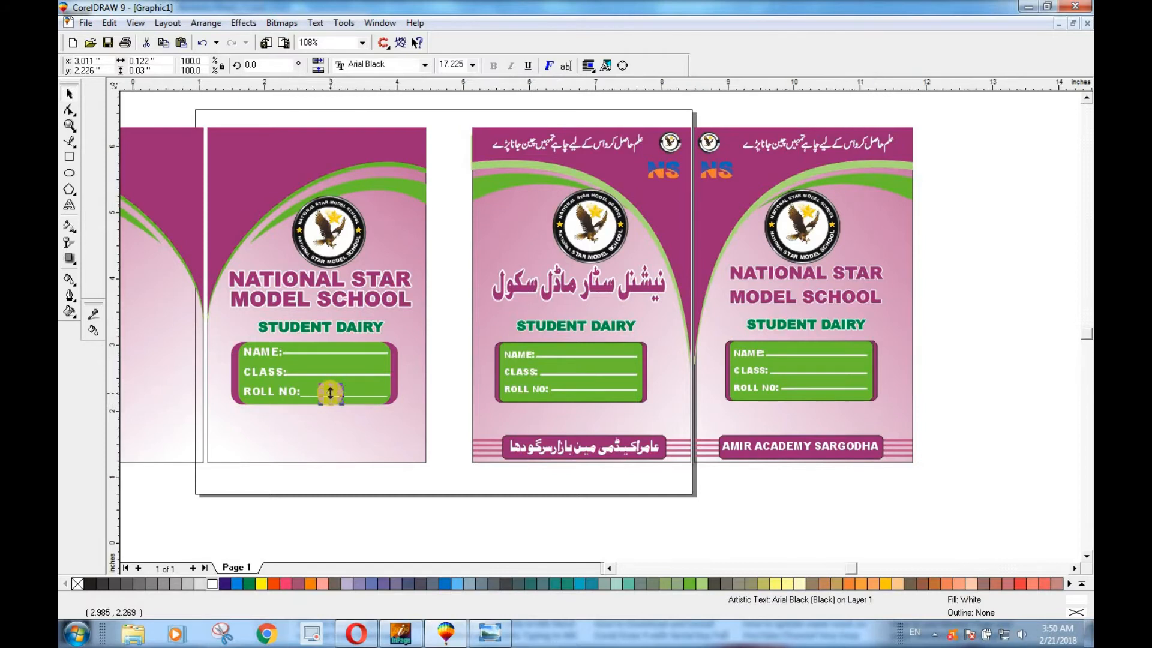
pyautogui.scroll(1, 331, 393)
pyautogui.moveTo(331, 402); pyautogui.dragTo(335, 386)
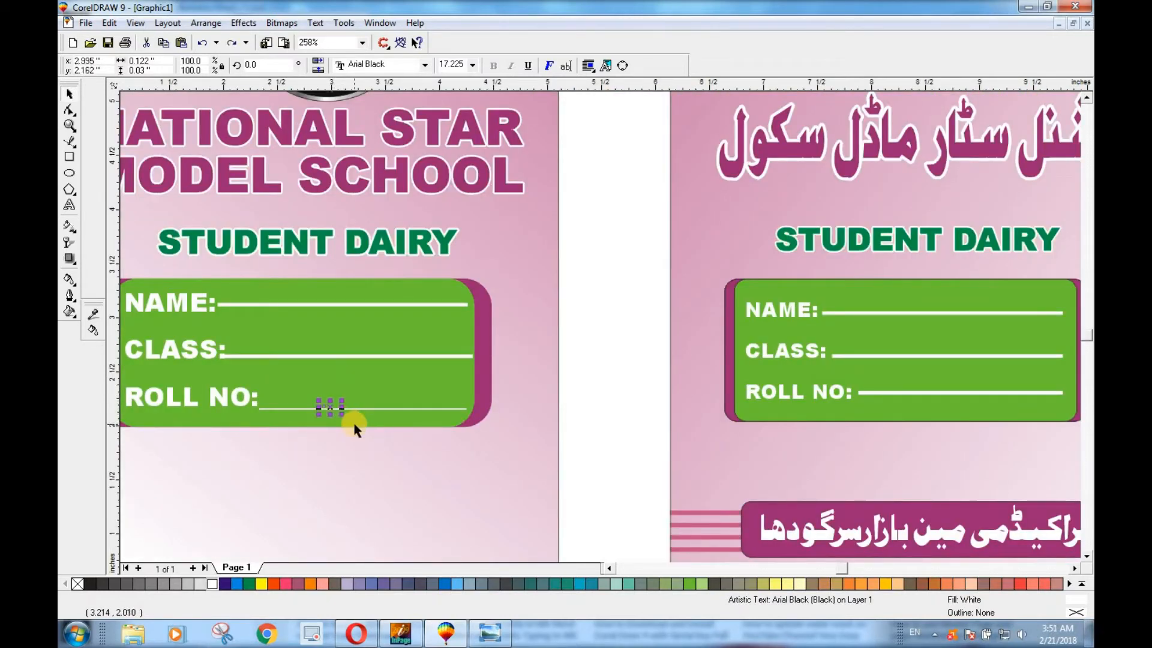
# Select all the separate underscores of the ROLL NO: line and group them
pyautogui.click(374, 414)
pyautogui.click(374, 411)
pyautogui.click(615, 446)
pyautogui.moveTo(589, 385); pyautogui.dragTo(254, 442)
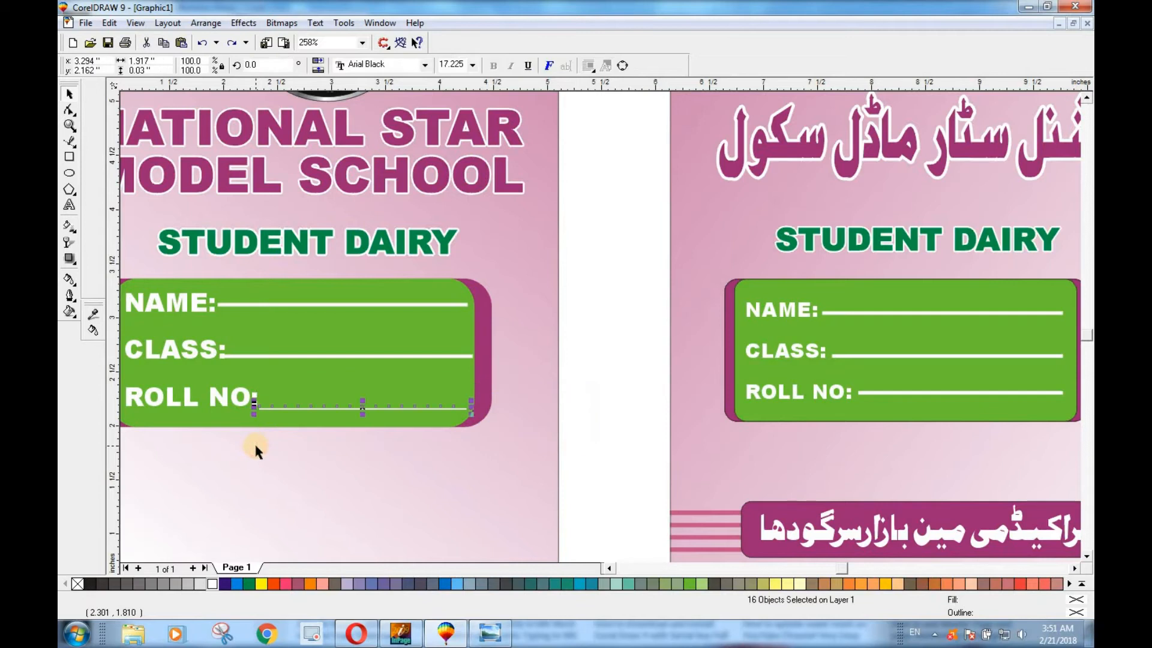
pyautogui.hotkey('ctrl', 'g')
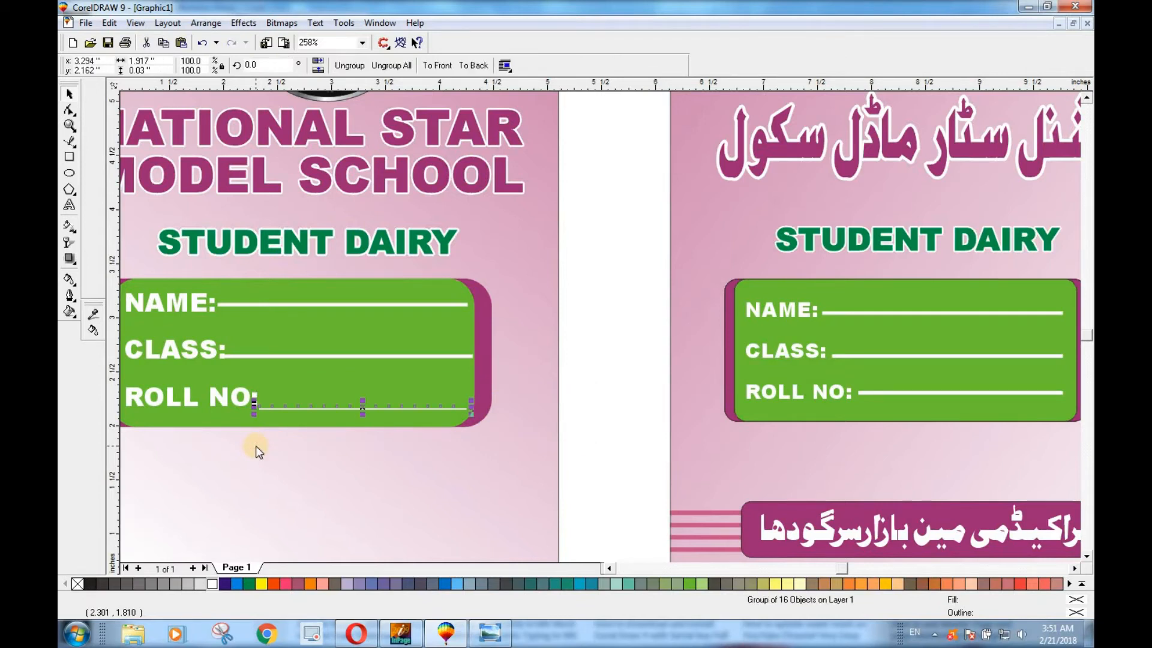
# Give the grouped ROLL NO: line a white 2 pt outline with Behind fill and Scale with image enabled
pyautogui.press('F12')
pyautogui.moveTo(482, 237); pyautogui.dragTo(419, 240)
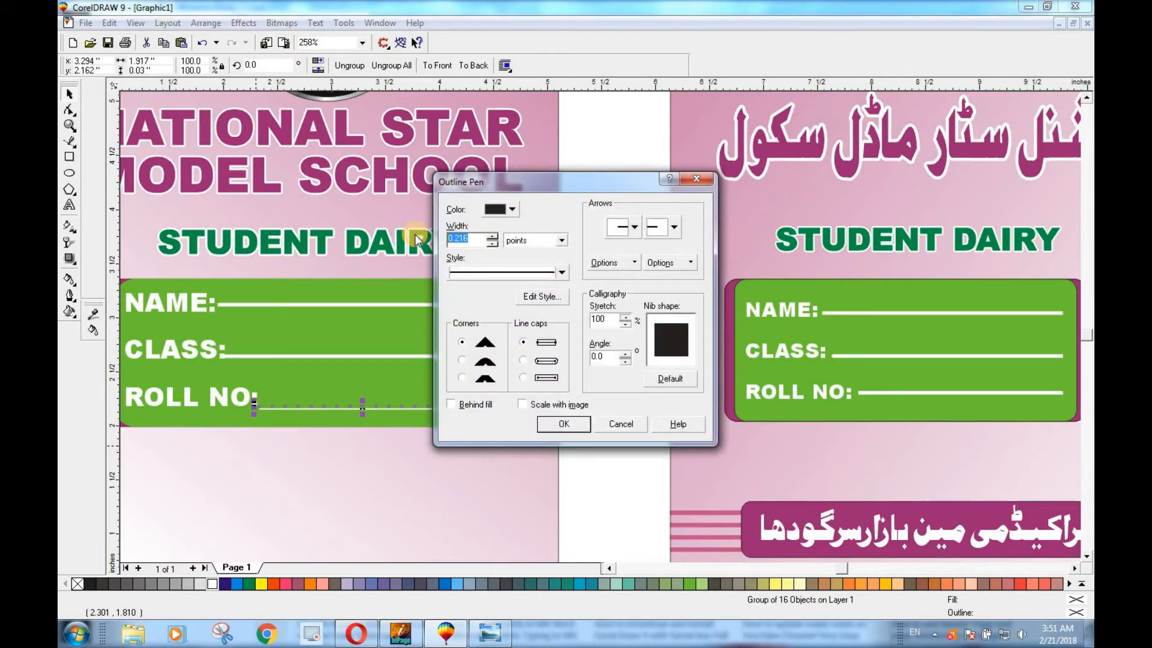
pyautogui.click(507, 208)
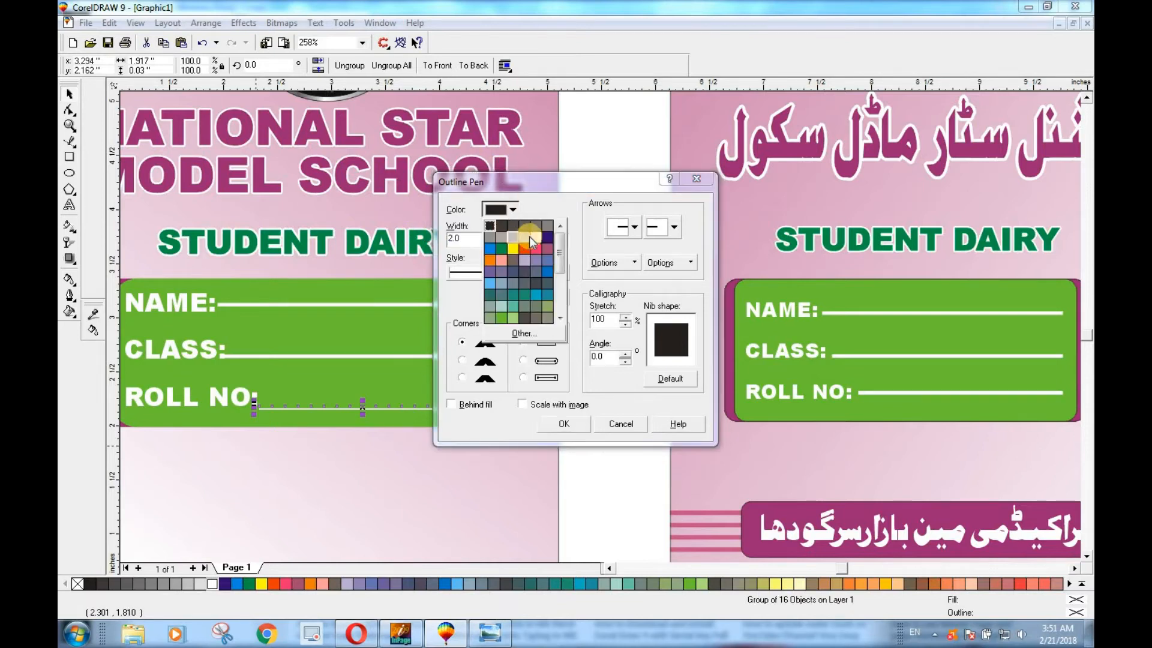
pyautogui.click(515, 268)
pyautogui.click(460, 404)
pyautogui.click(540, 404)
pyautogui.click(563, 423)
pyautogui.click(627, 513)
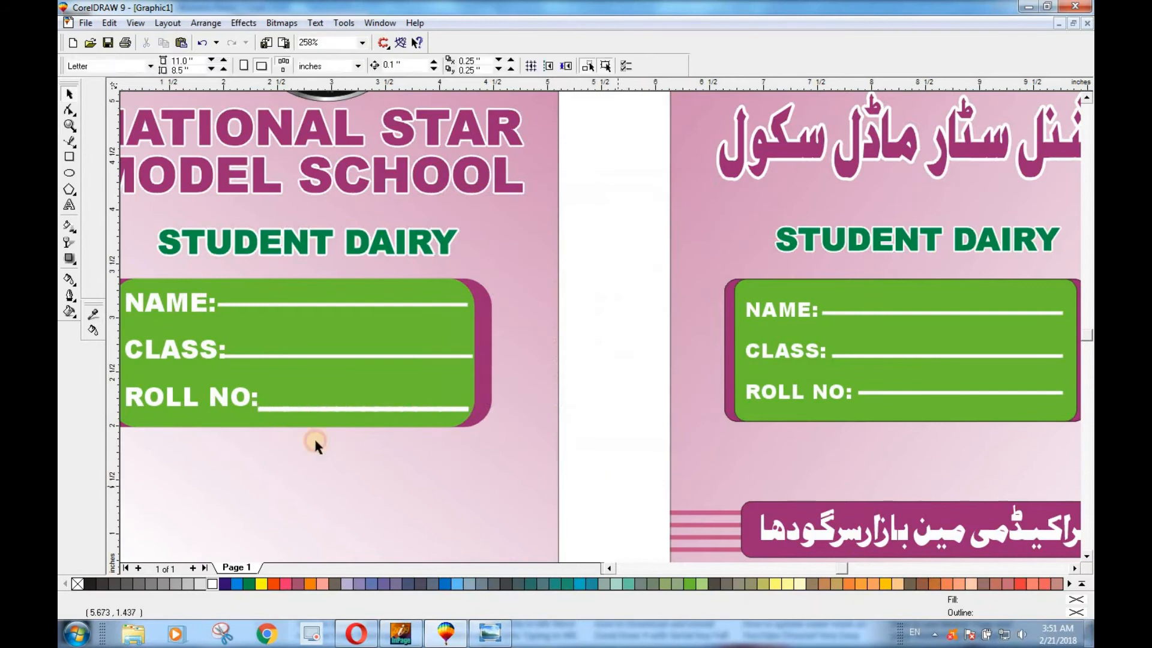
# Draw a rectangle about 4.08 by 0.59 in below the name box on the front cover and fill it with Blue Purple
pyautogui.scroll(-1, 308, 438)
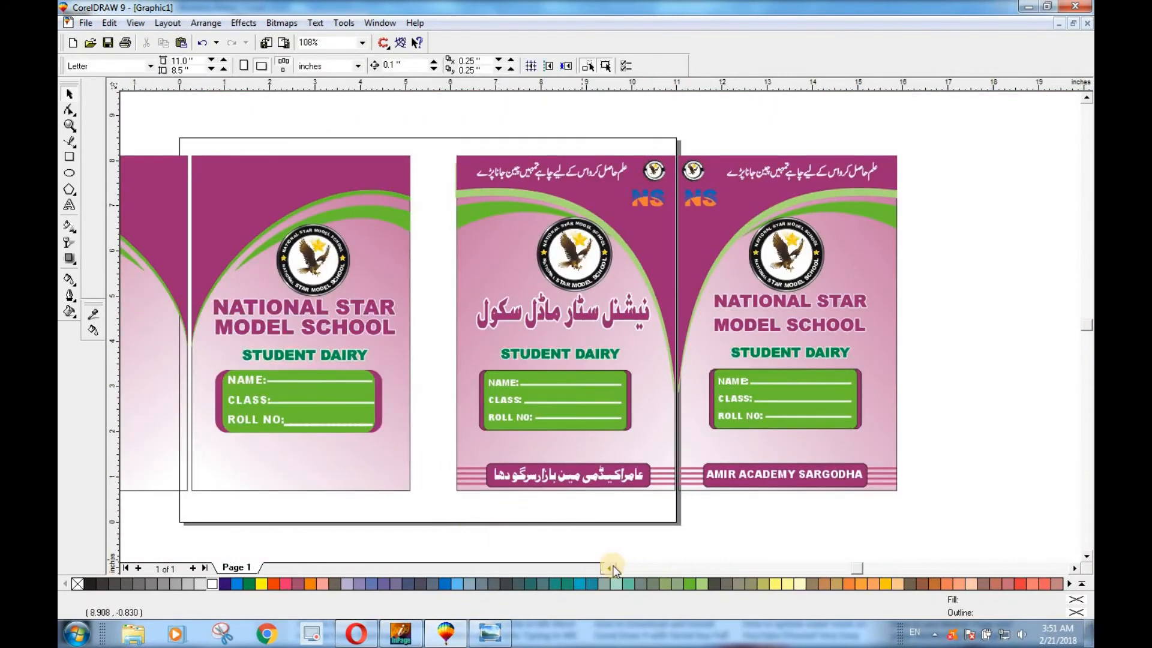
pyautogui.click(610, 566)
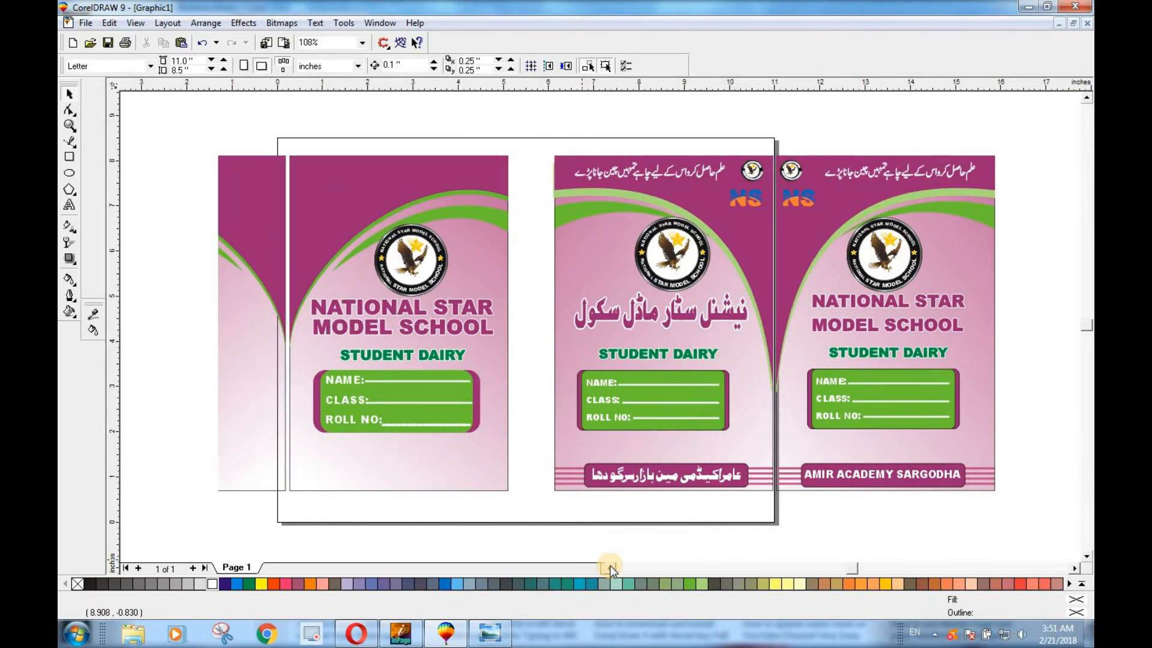
pyautogui.click(611, 566)
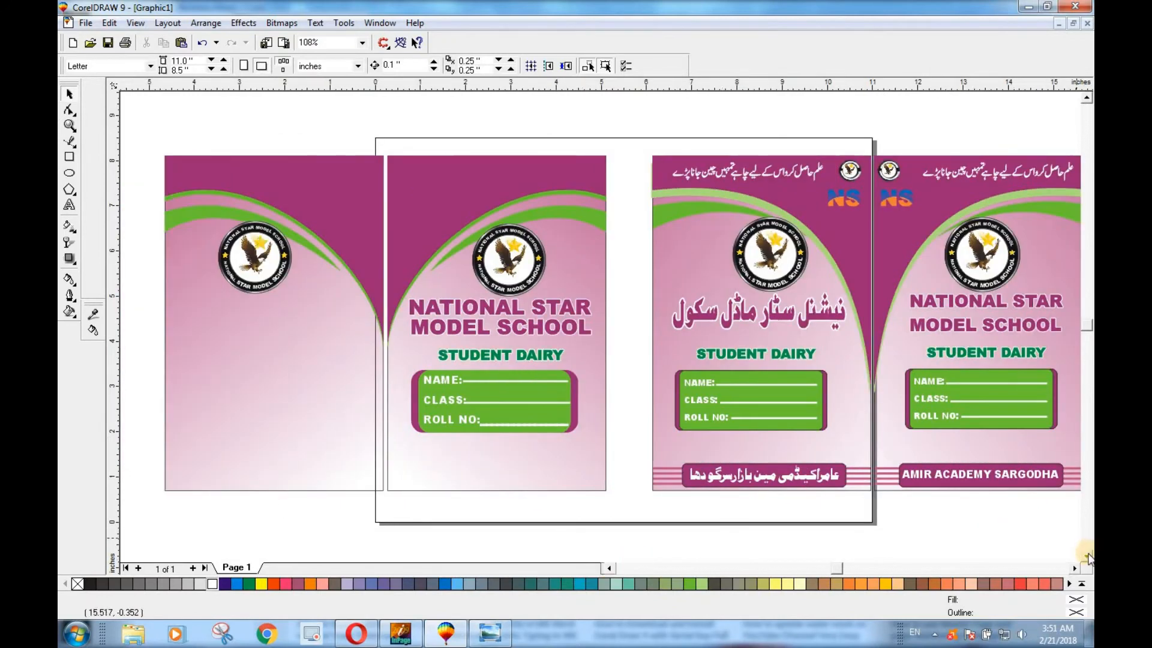
pyautogui.click(1087, 556)
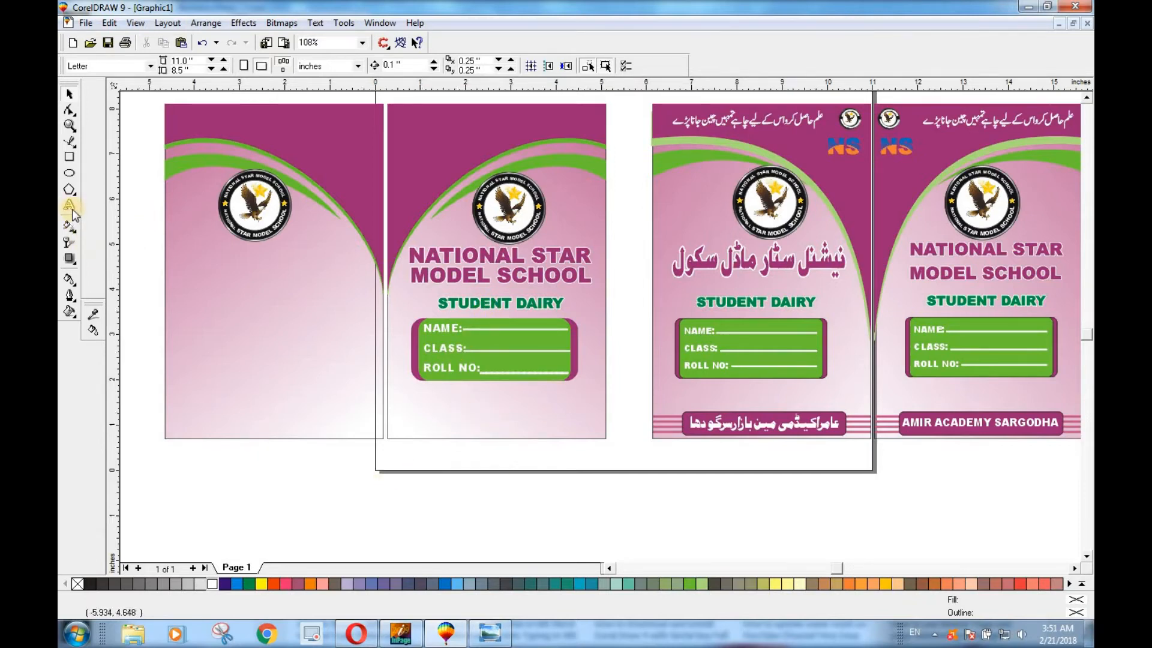
pyautogui.click(69, 159)
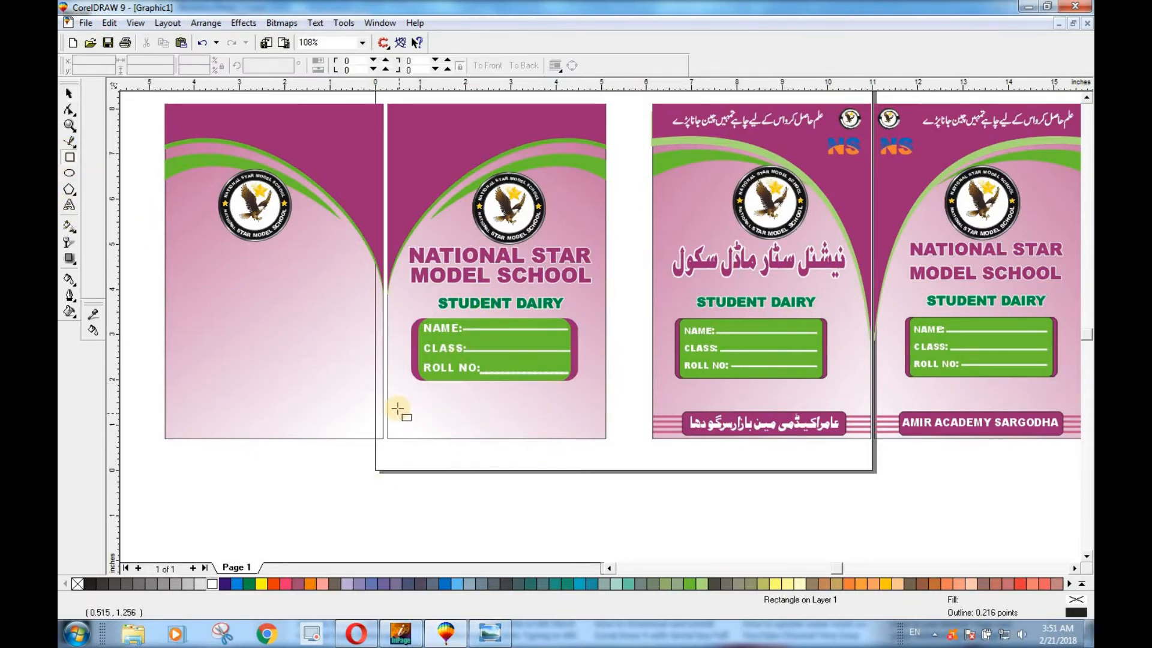
pyautogui.moveTo(398, 404); pyautogui.dragTo(587, 430)
pyautogui.moveTo(393, 415); pyautogui.dragTo(403, 418)
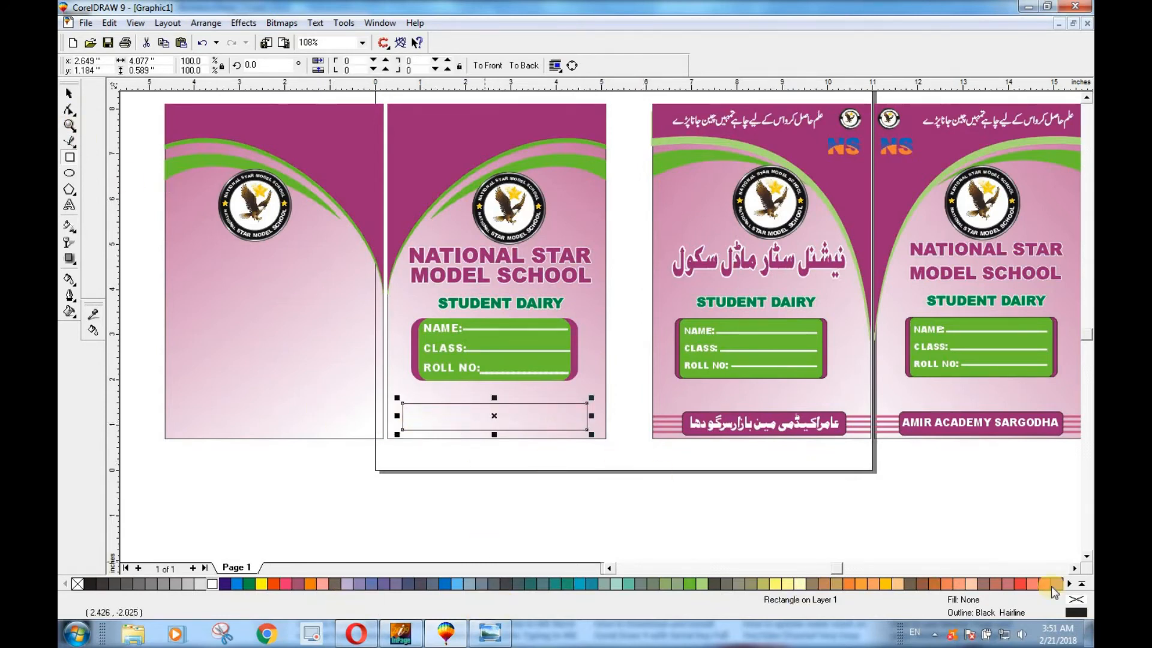
pyautogui.click(1082, 583)
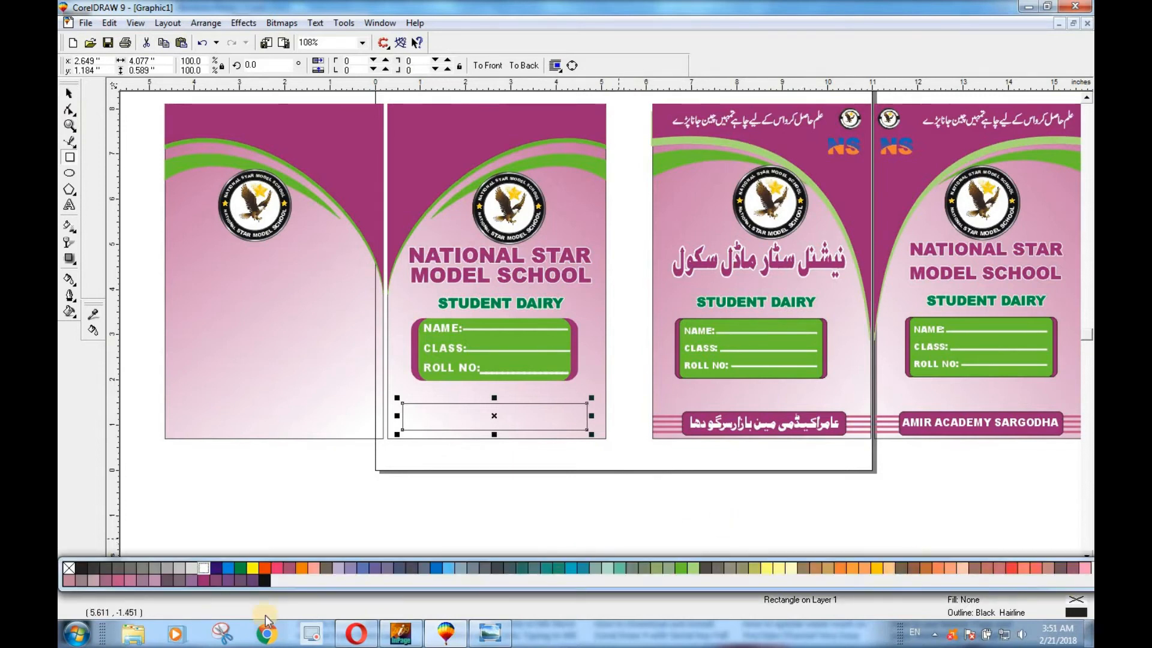
pyautogui.click(205, 580)
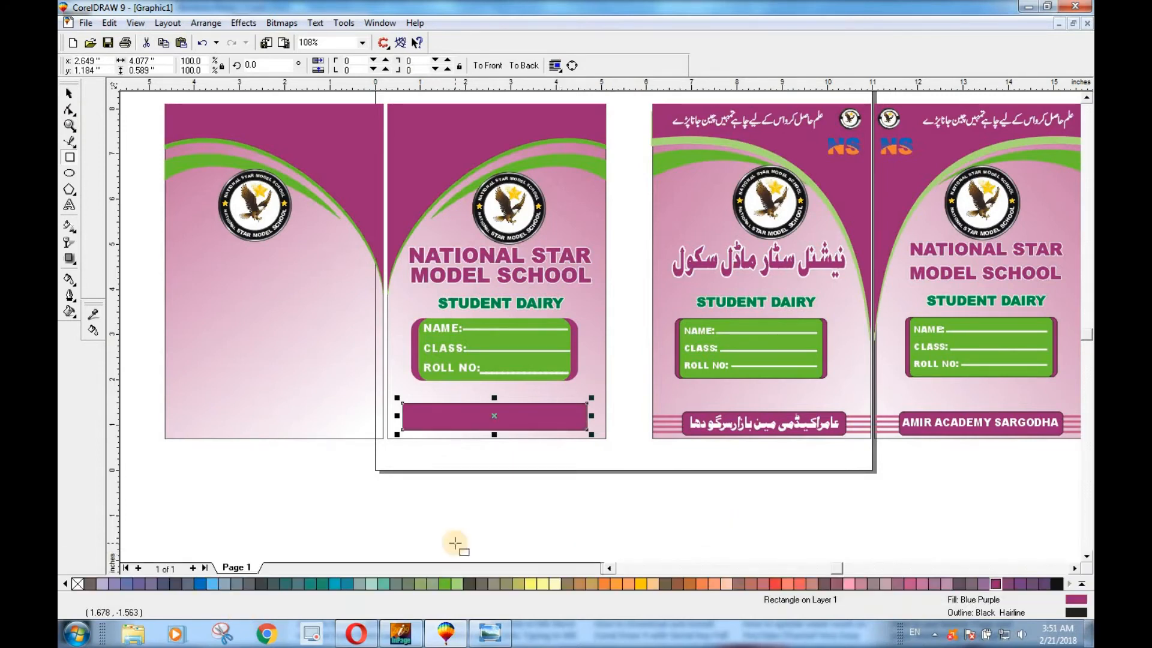
# Round all corners of the purple rectangle to 50 and remove its outline
pyautogui.click(70, 110)
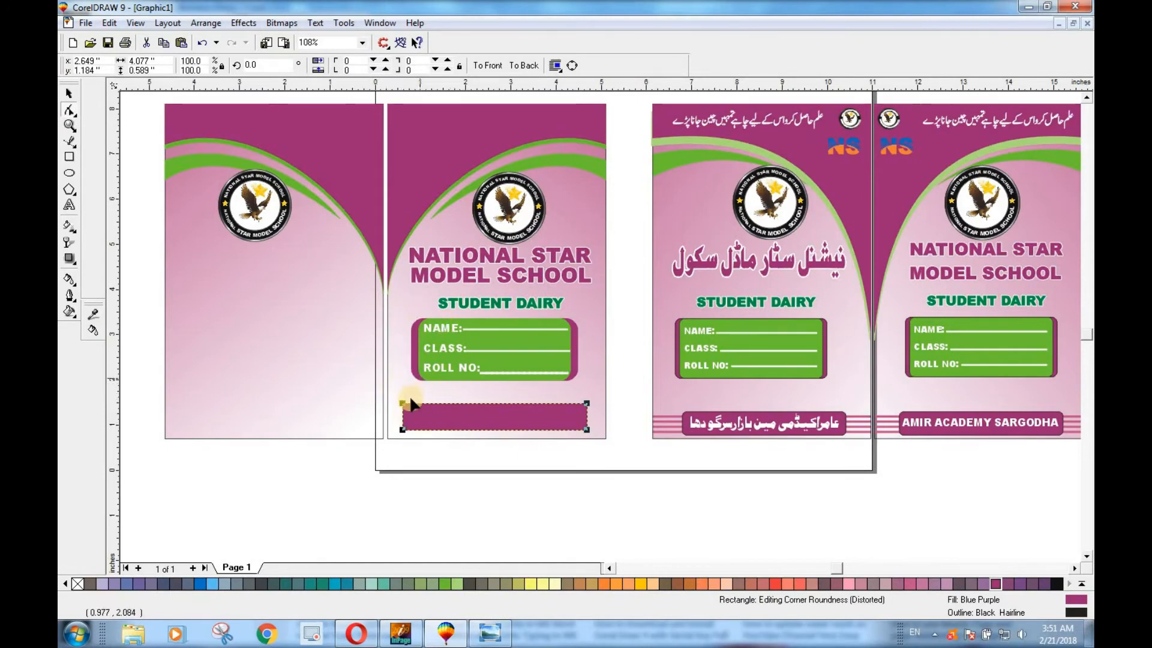
pyautogui.moveTo(405, 407); pyautogui.dragTo(412, 410)
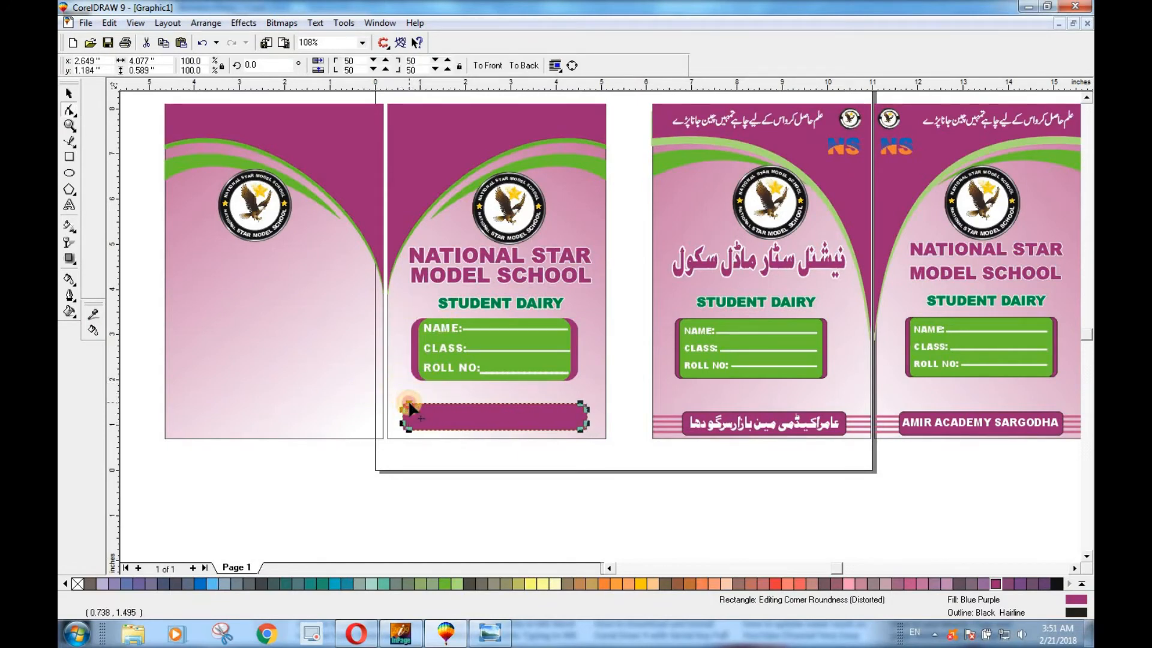
pyautogui.click(68, 95)
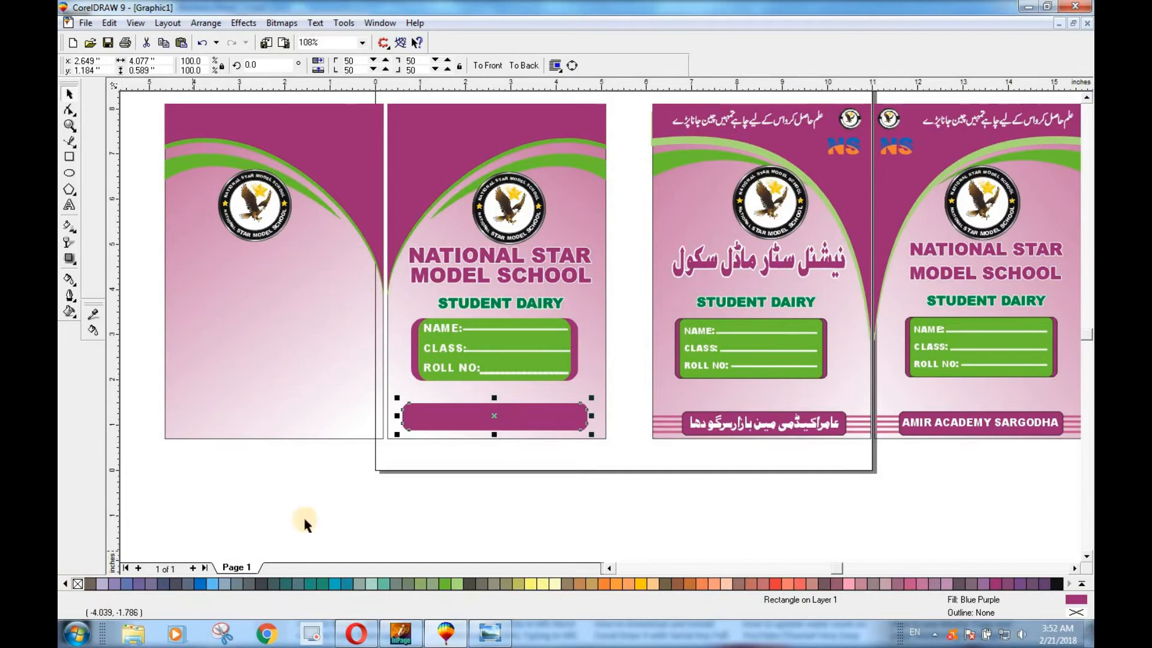
pyautogui.click(408, 507)
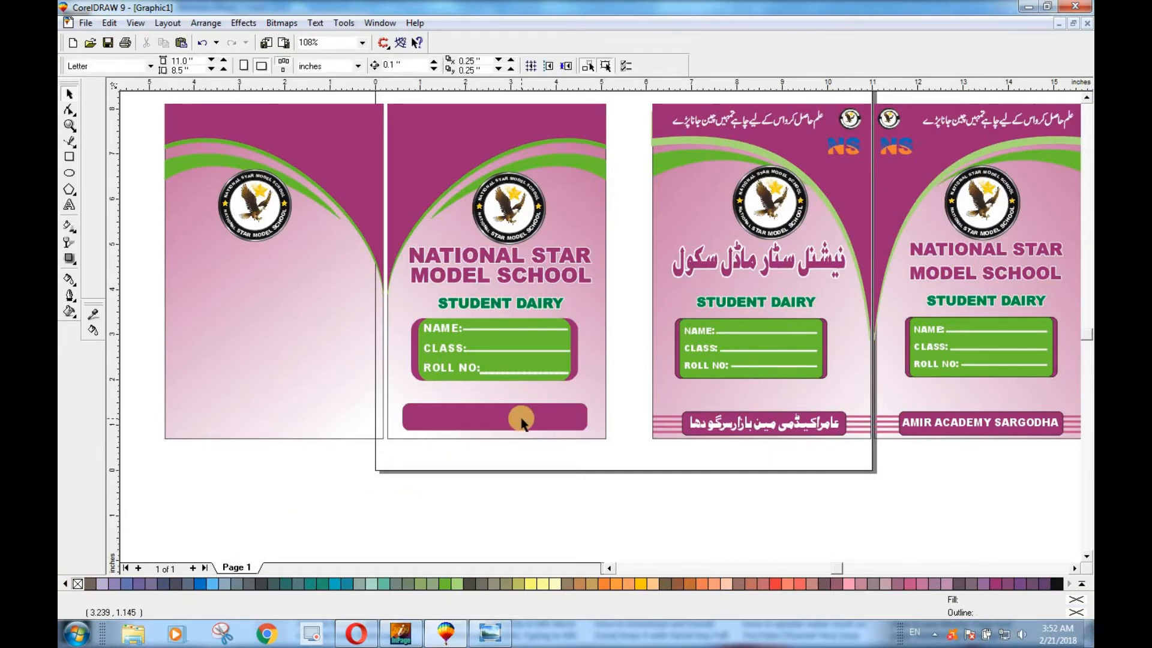
# Draw a thin horizontal rectangle about 5.03 by 0.11 in across the rounded purple bar, extending beyond both cover edges
pyautogui.click(69, 157)
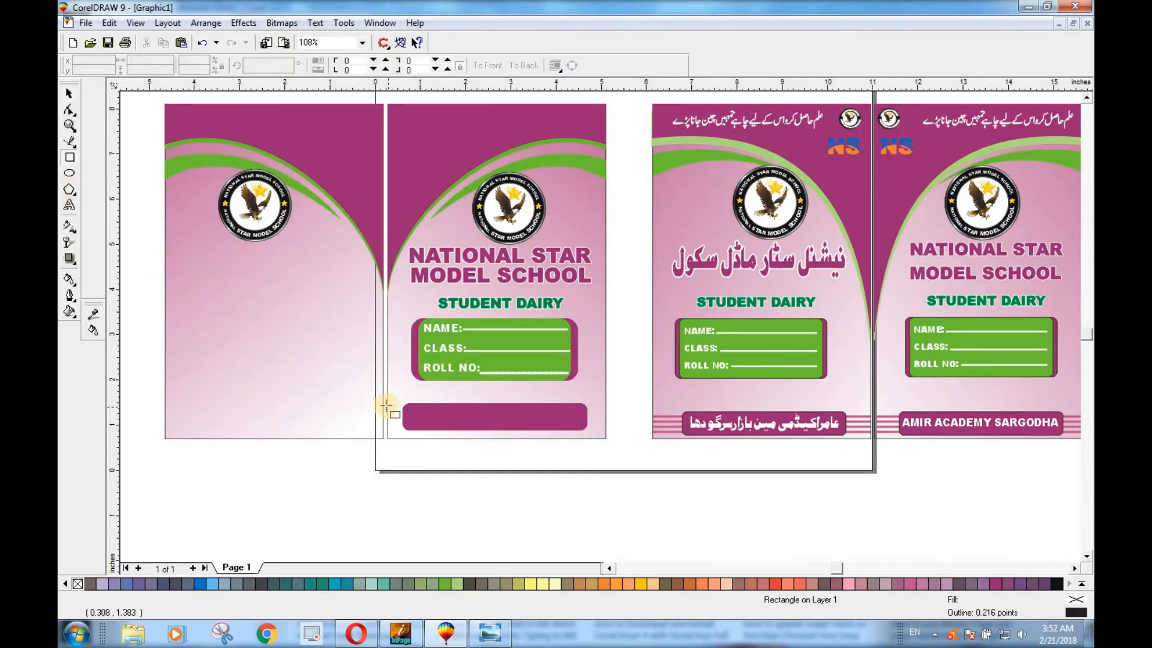
pyautogui.moveTo(387, 410); pyautogui.dragTo(616, 408)
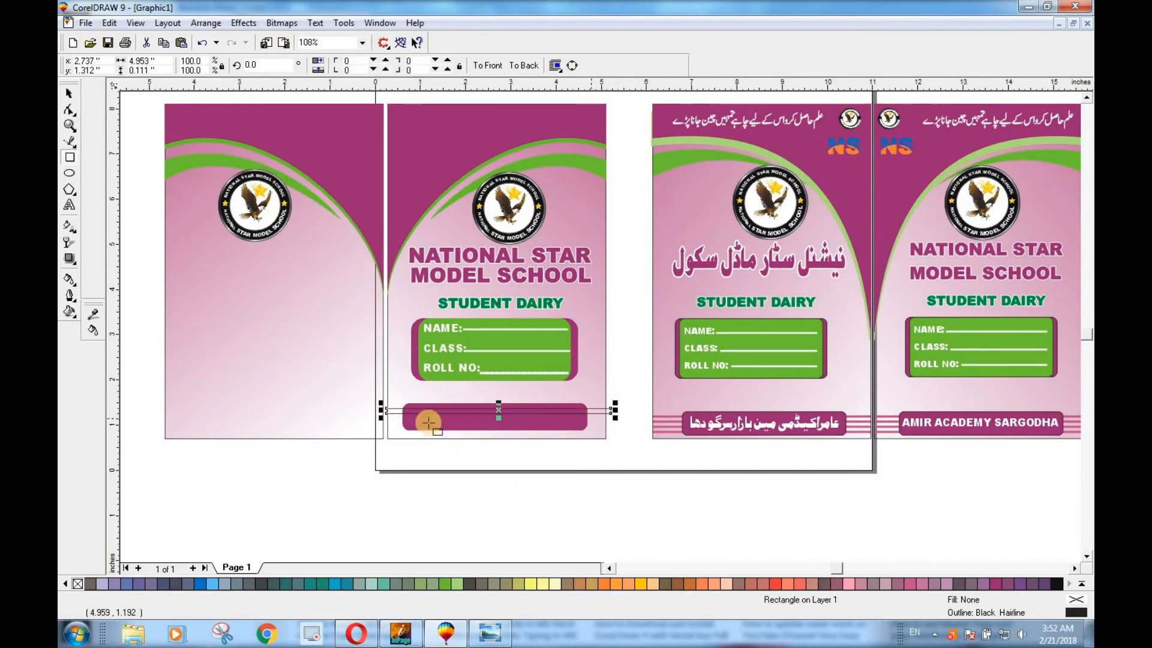
pyautogui.moveTo(381, 411); pyautogui.dragTo(377, 410)
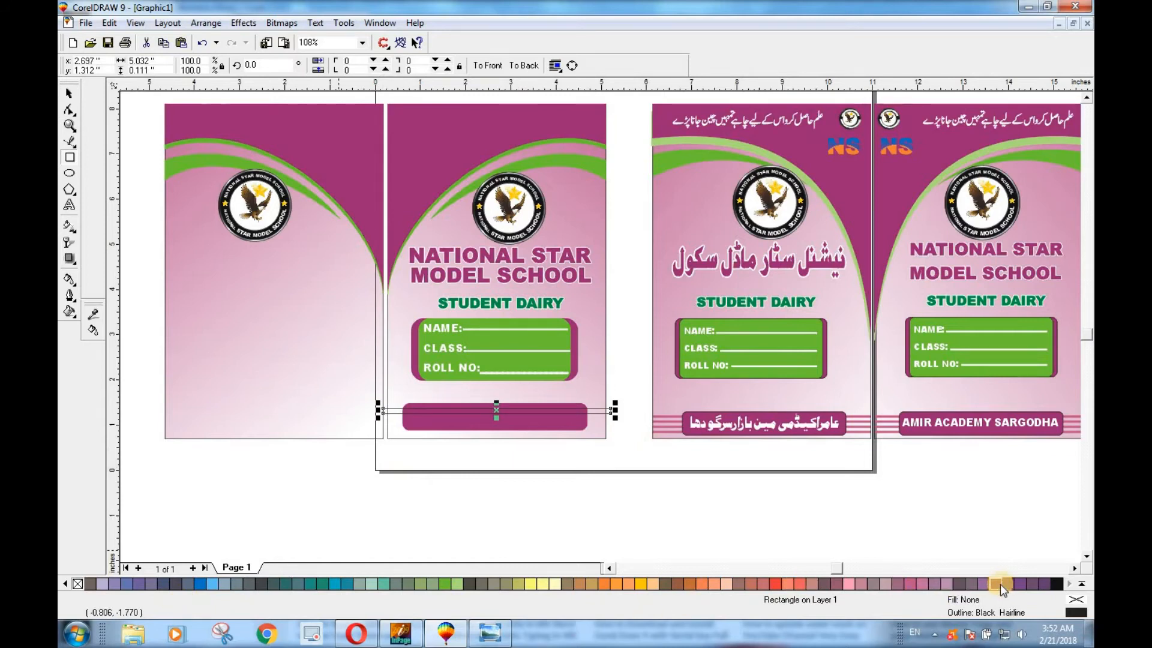
# Fill the thin stripe with Neon Purple without an outline and place it behind the rounded bar
pyautogui.click(950, 581)
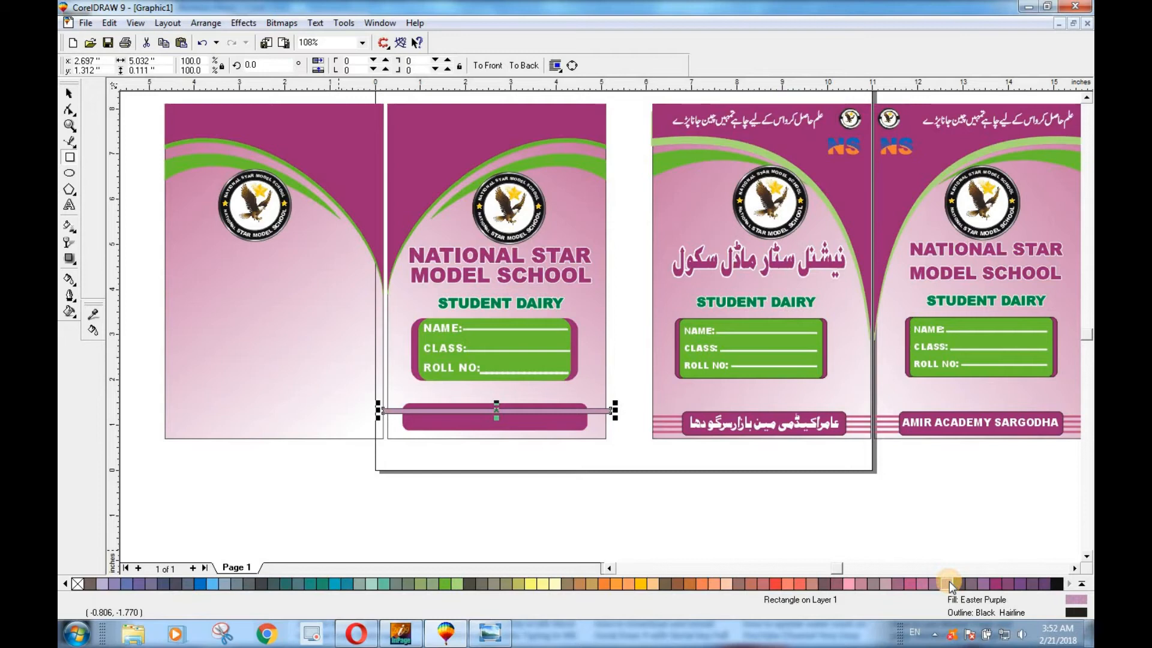
pyautogui.click(1007, 582)
pyautogui.click(911, 583)
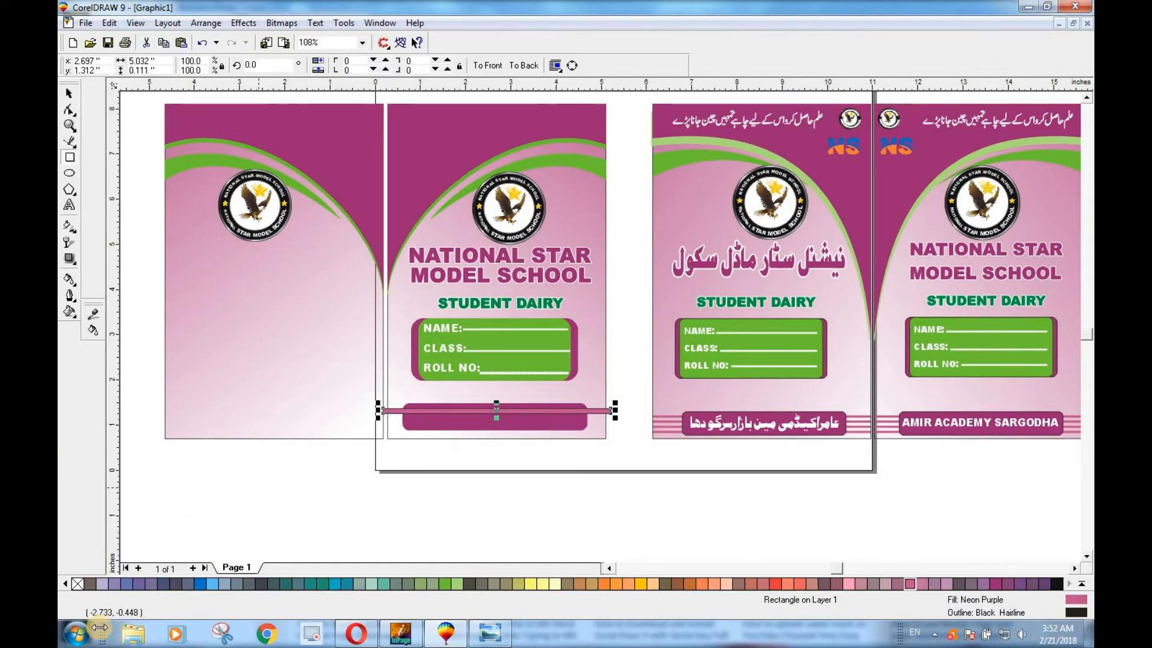
pyautogui.rightClick(78, 583)
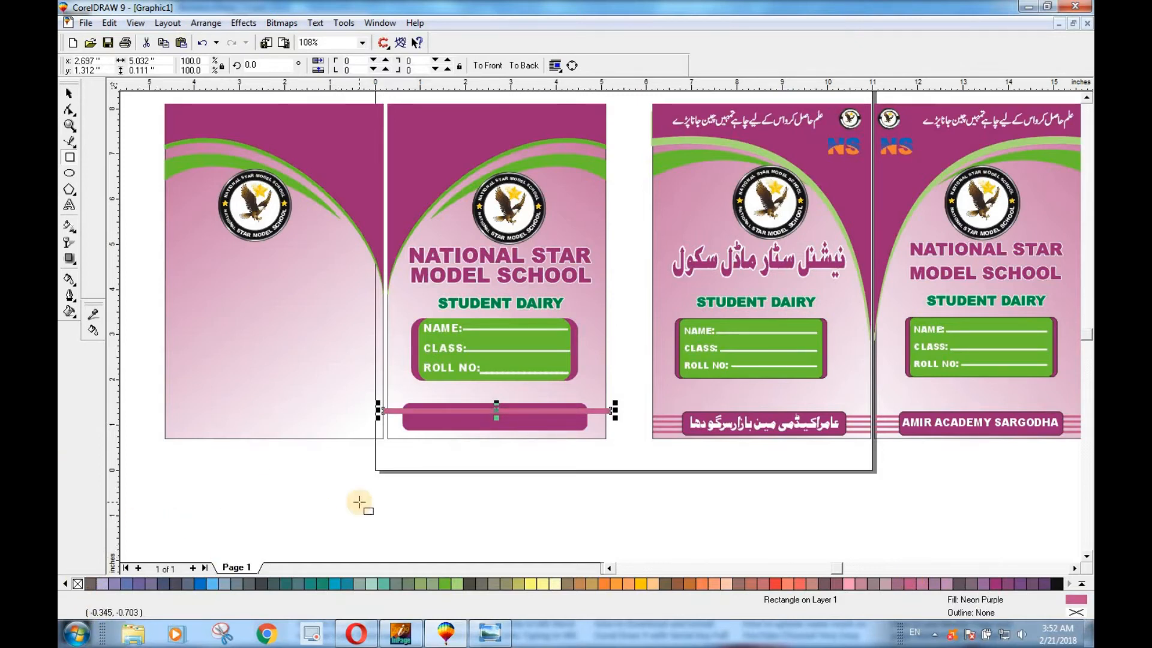
pyautogui.click(360, 503)
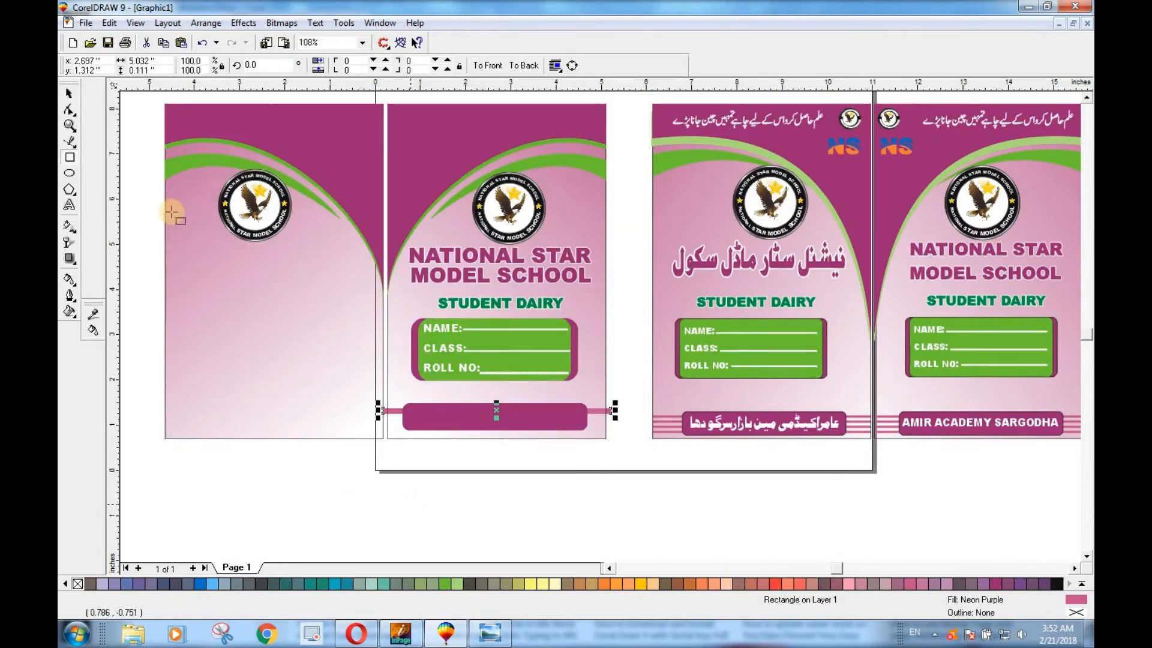
# Reduce the stripe's height to about 0.064 in and make two copies spaced below it
pyautogui.click(70, 94)
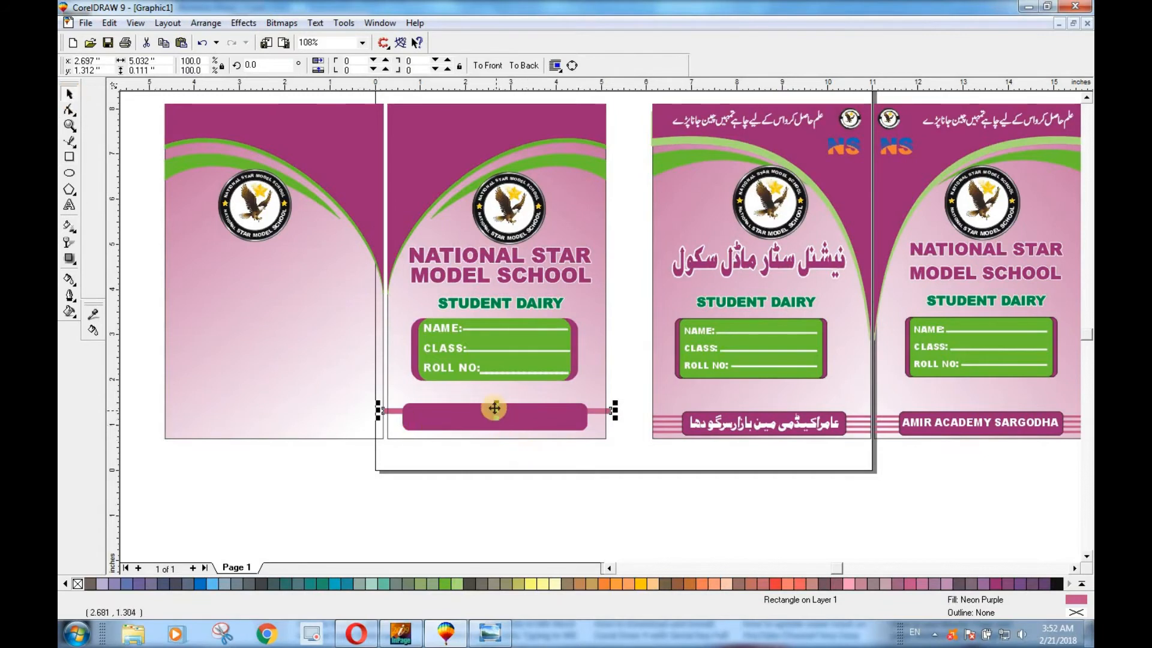
pyautogui.moveTo(497, 420); pyautogui.dragTo(497, 418)
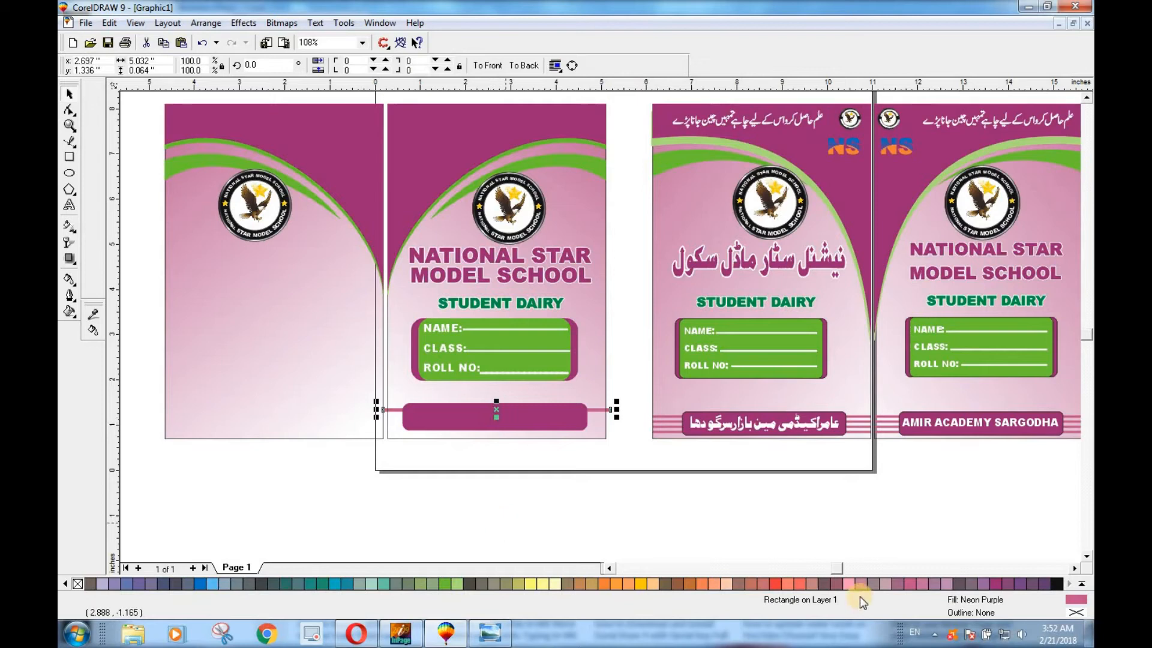
pyautogui.press('Down')
pyautogui.press('Down')
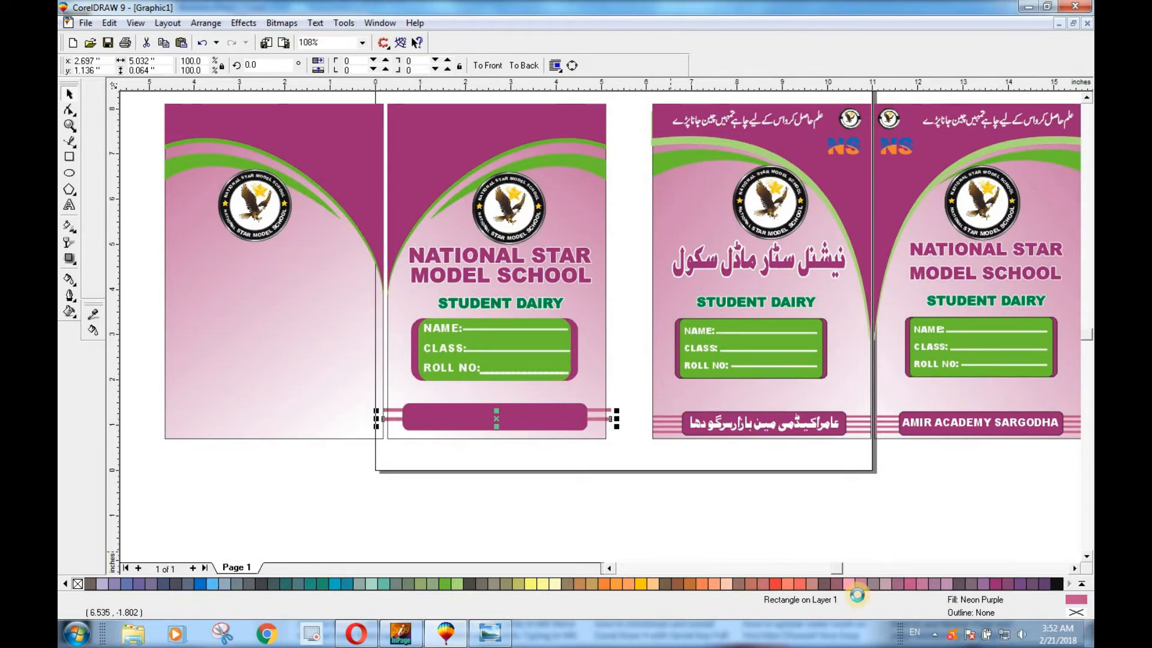
pyautogui.press('Down')
pyautogui.press('Down')
# Reposition the two lower stripes together behind the rounded bar, centred at about Y 1.056 in
pyautogui.moveTo(317, 489); pyautogui.dragTo(666, 411)
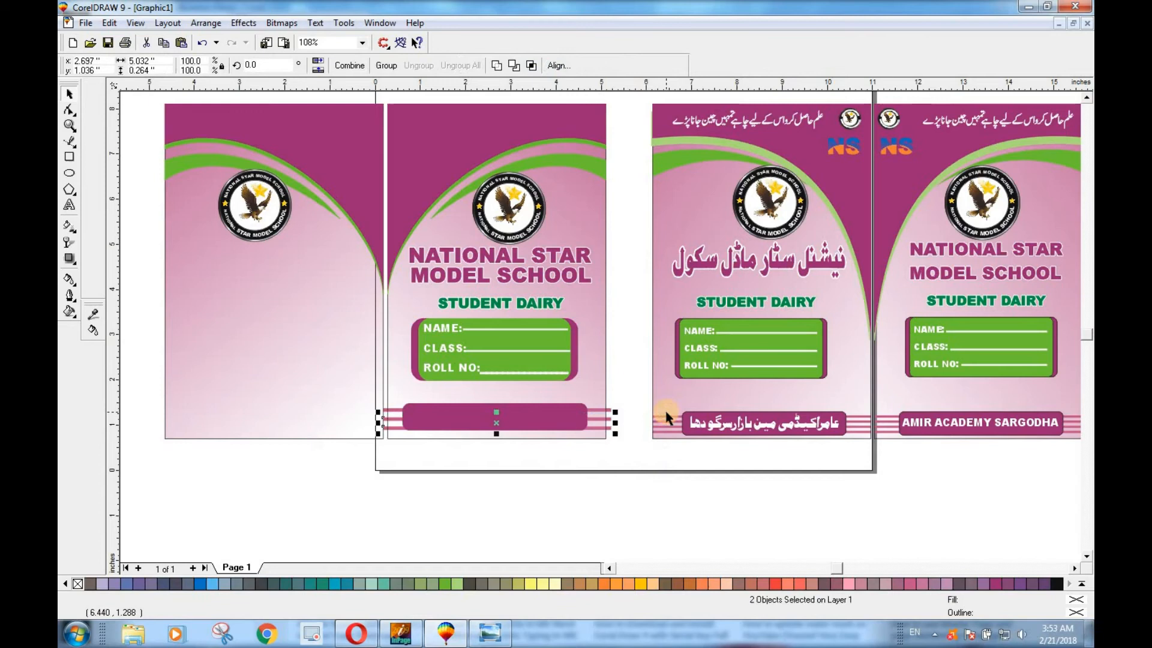
pyautogui.press('Up')
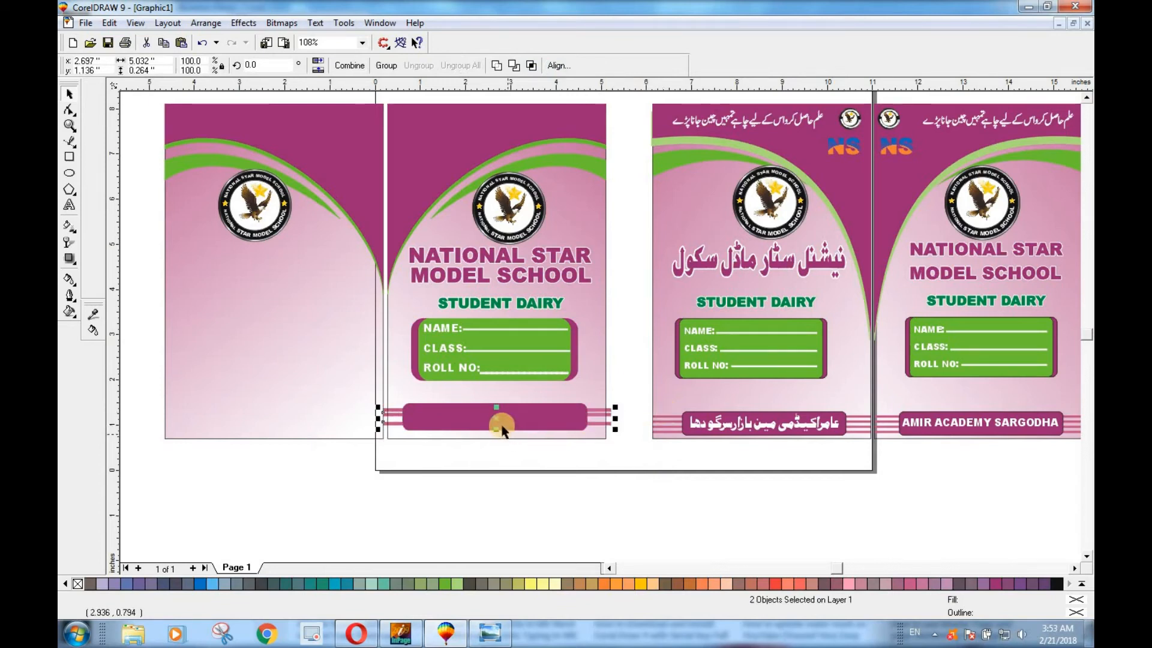
pyautogui.moveTo(497, 420); pyautogui.dragTo(497, 424)
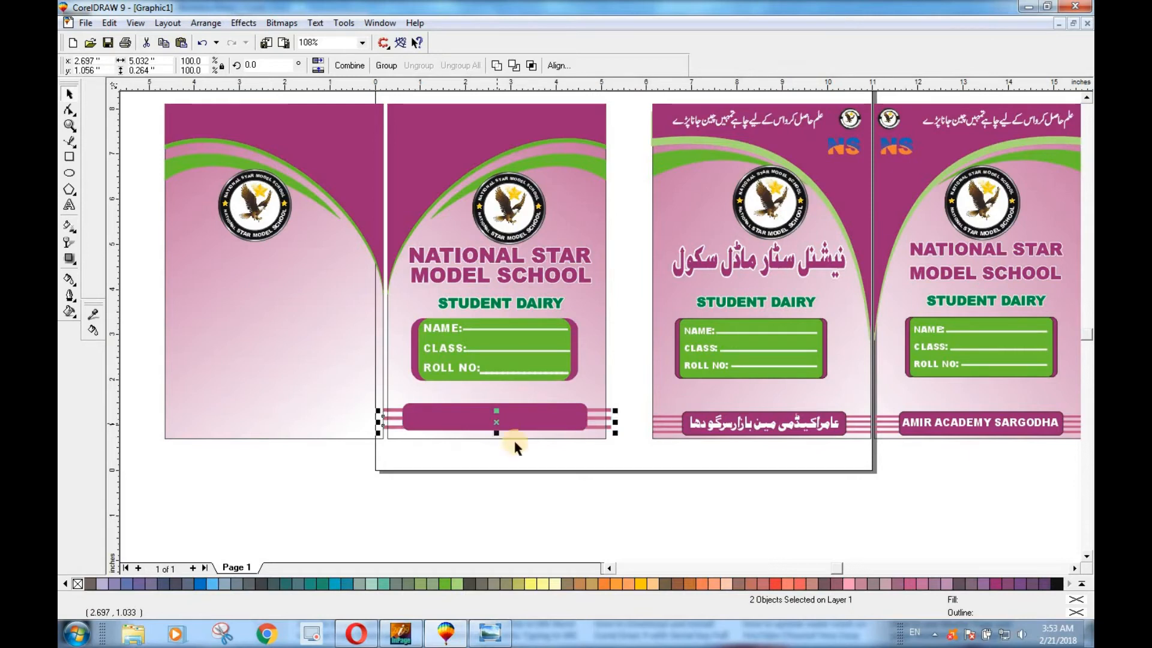
# Stretch the rounded bar slightly upward and move the top stripe up 0.1 in
pyautogui.scroll(2, 539, 497)
pyautogui.click(506, 376)
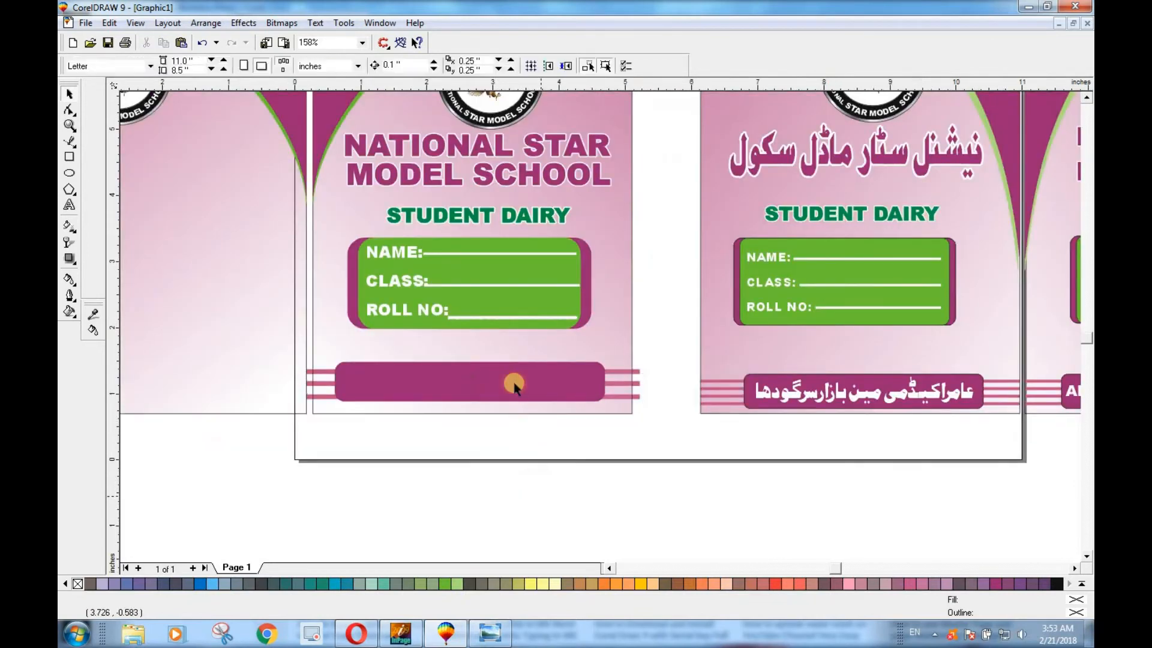
pyautogui.moveTo(468, 356); pyautogui.dragTo(468, 348)
pyautogui.click(641, 423)
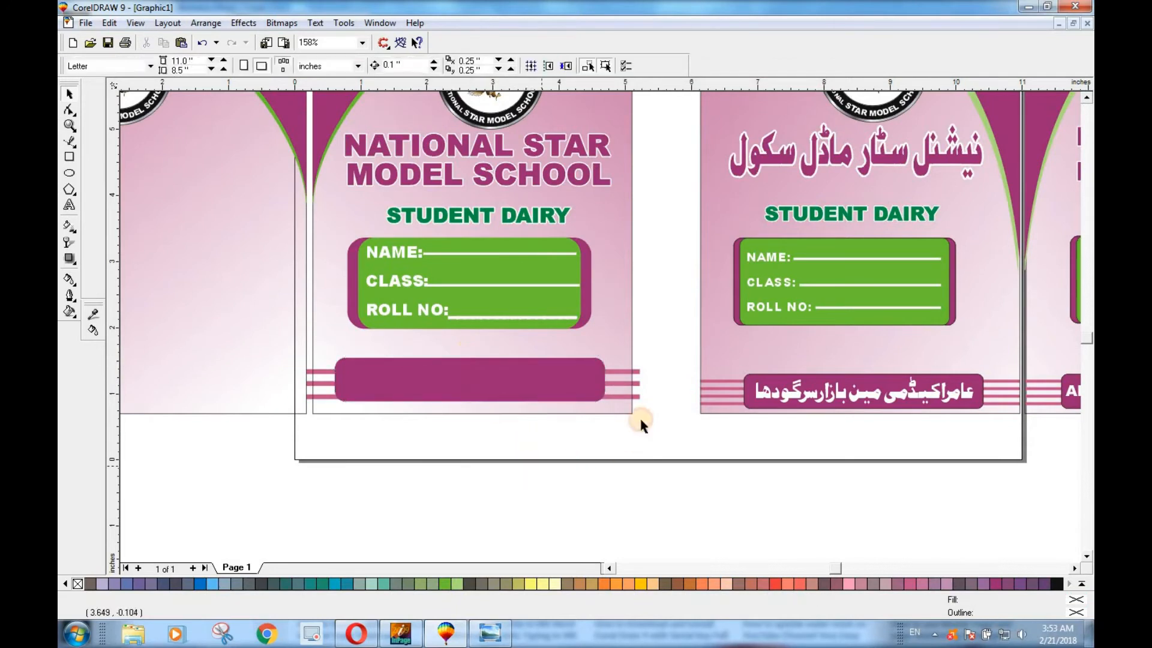
pyautogui.click(637, 374)
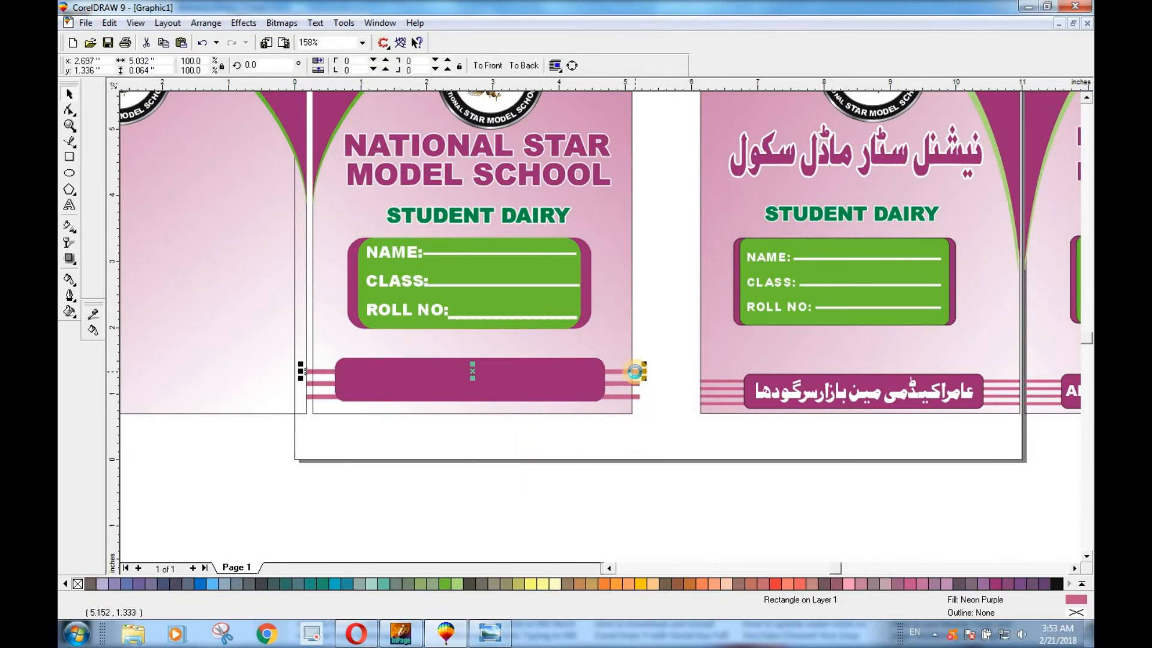
pyautogui.press('Up')
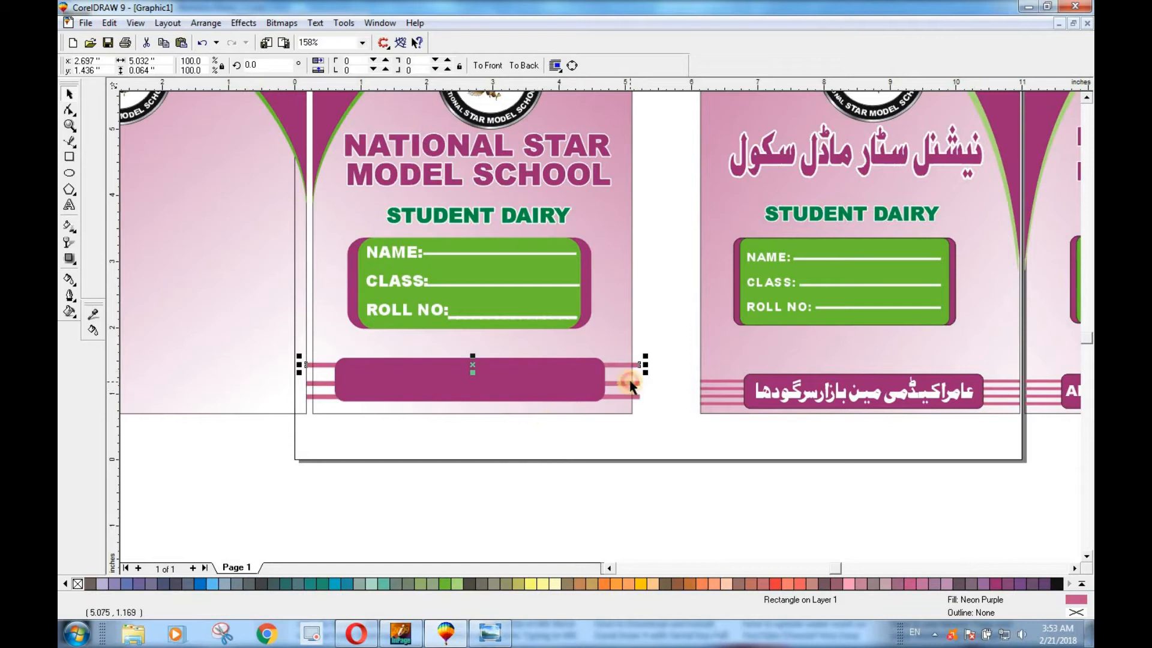
# Move the middle and lowest stripes up 0.1 in each, to Y 1.256 in and Y 1.056 in
pyautogui.click(630, 383)
pyautogui.click(611, 456)
pyautogui.click(618, 383)
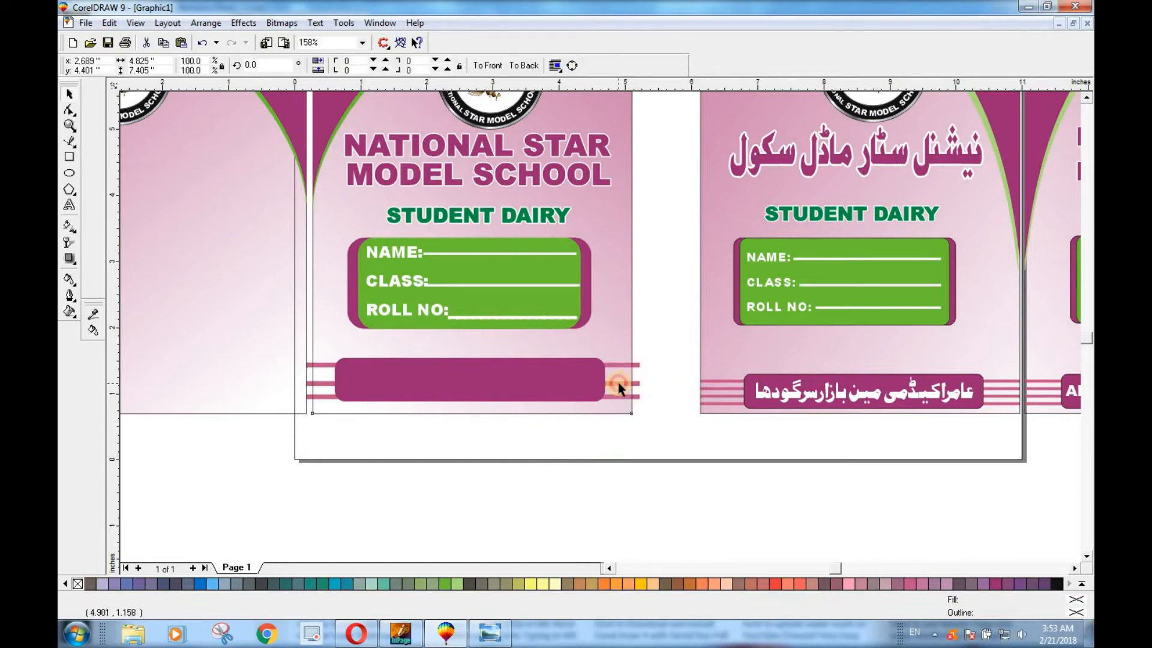
pyautogui.click(632, 385)
pyautogui.click(637, 385)
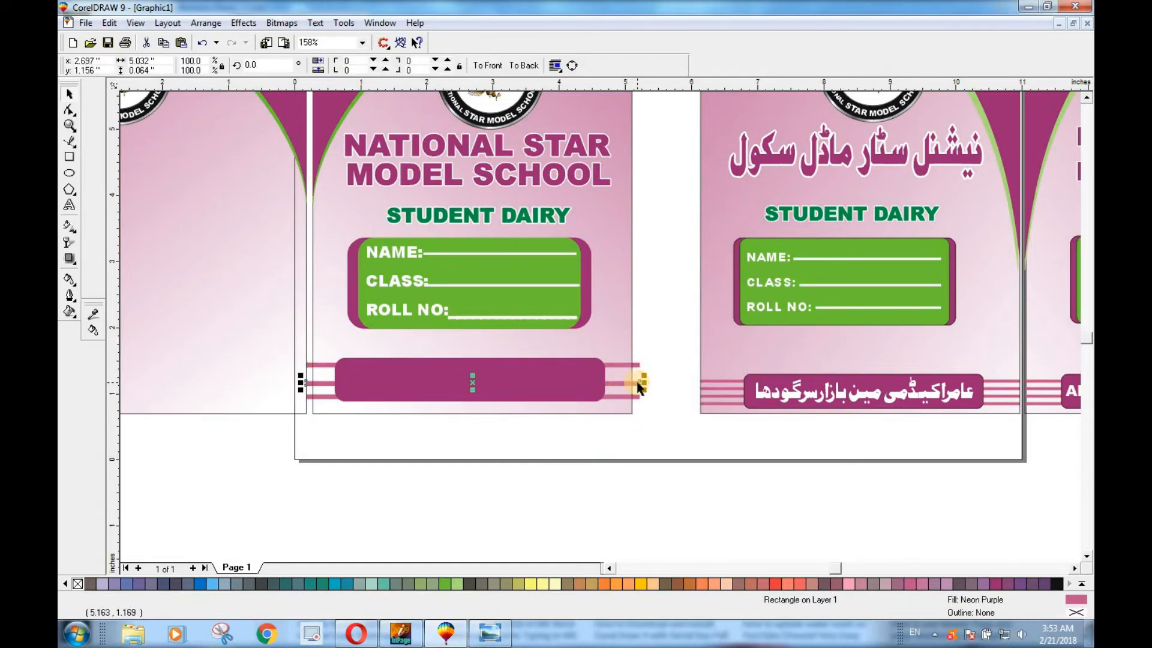
pyautogui.click(637, 381)
pyautogui.click(638, 395)
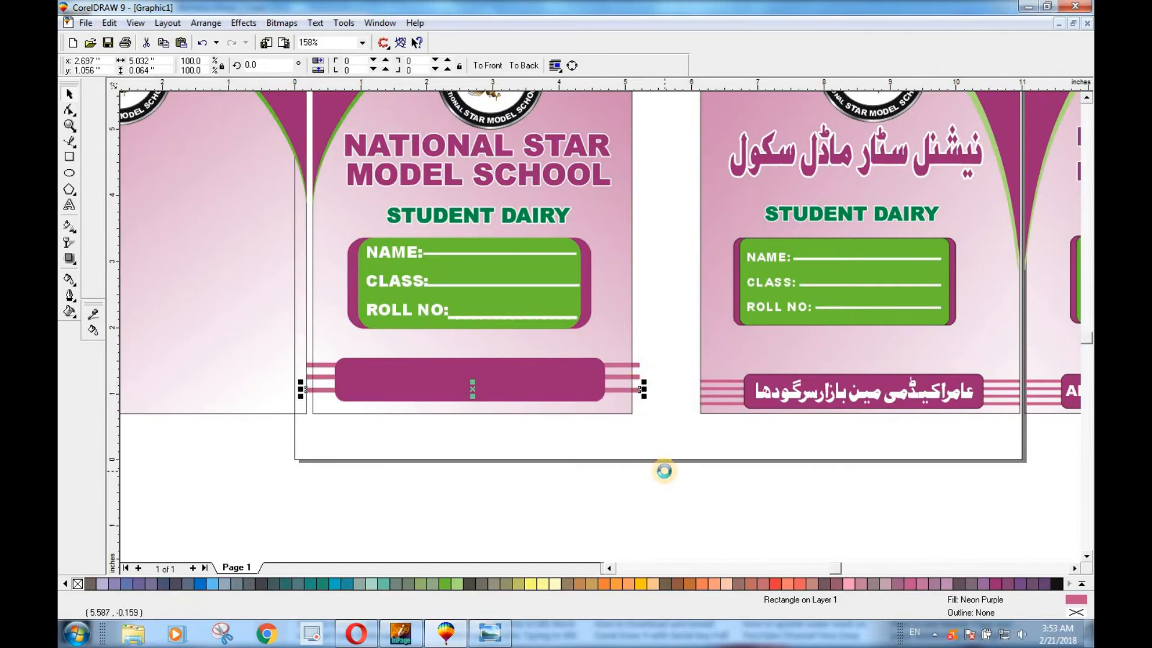
pyautogui.press('Up')
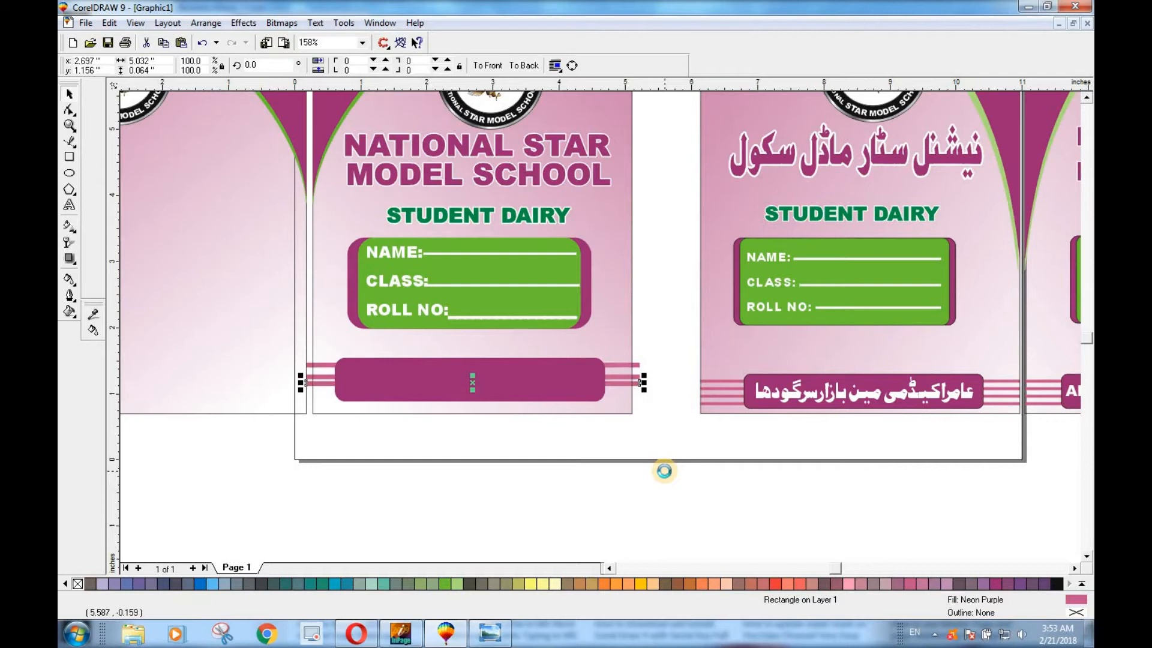
pyautogui.press('Down')
pyautogui.click(460, 512)
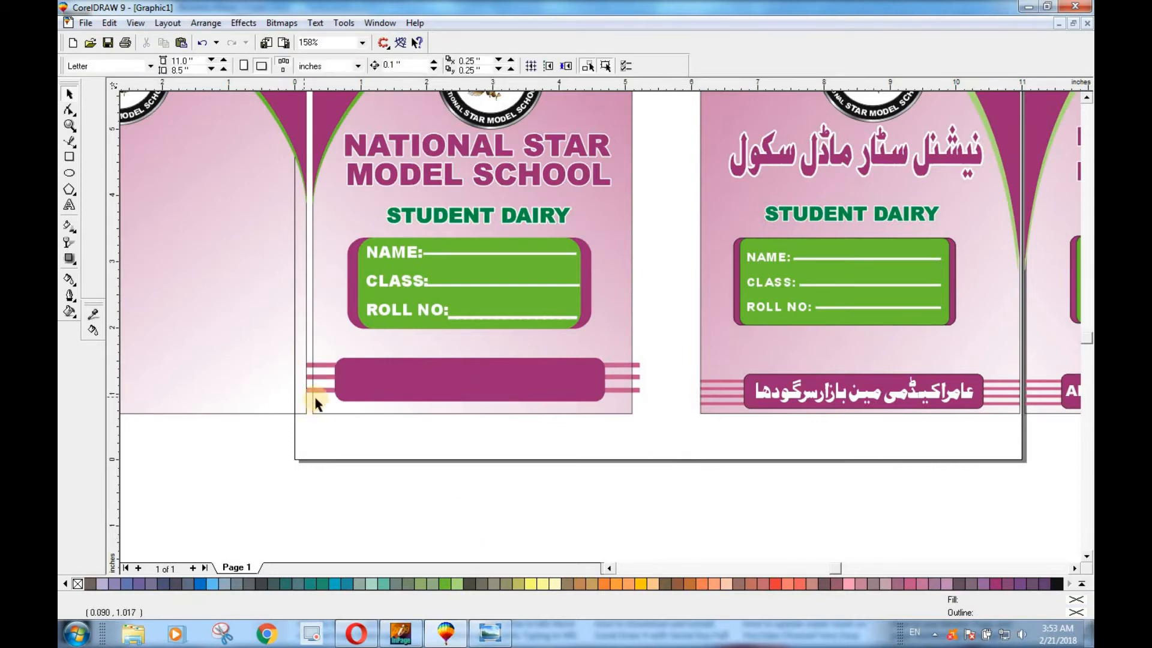
# Shift the middle stripes behind the footer bar and add another copy to form four evenly spaced stripes
pyautogui.click(324, 379)
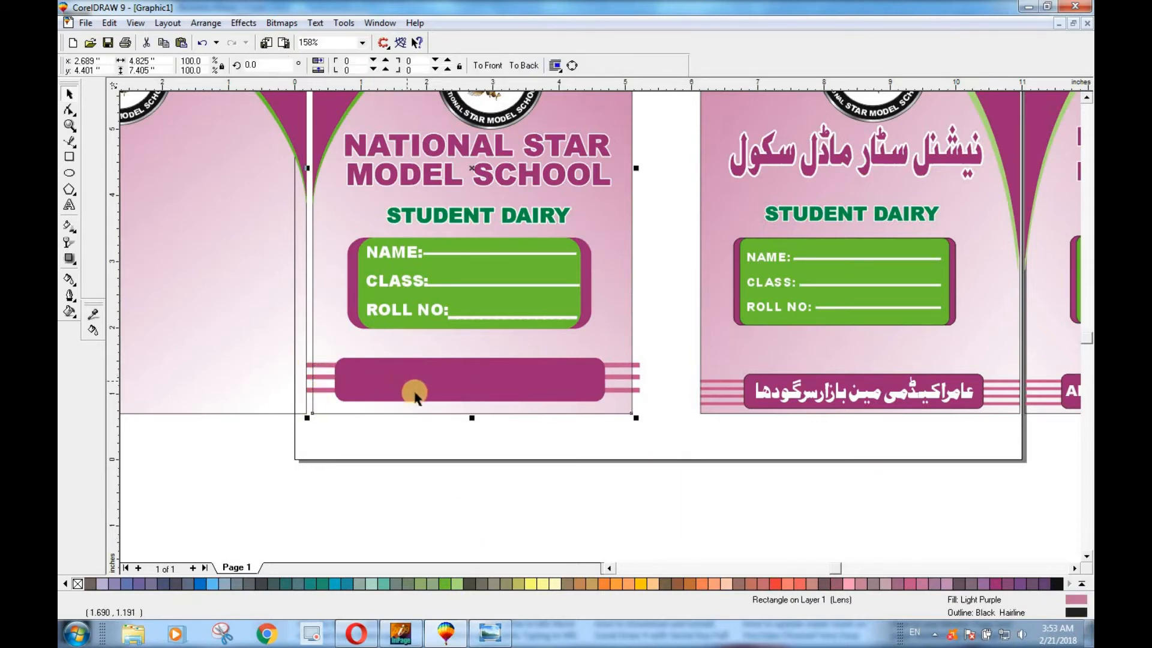
pyautogui.click(638, 380)
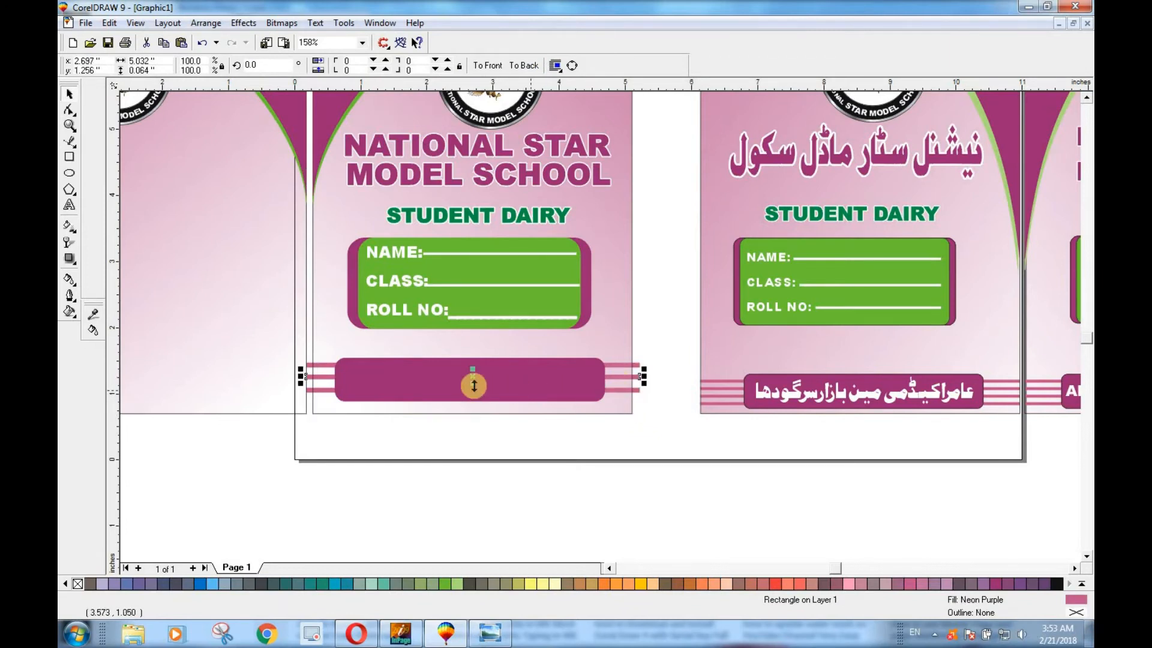
pyautogui.moveTo(474, 375); pyautogui.dragTo(475, 382)
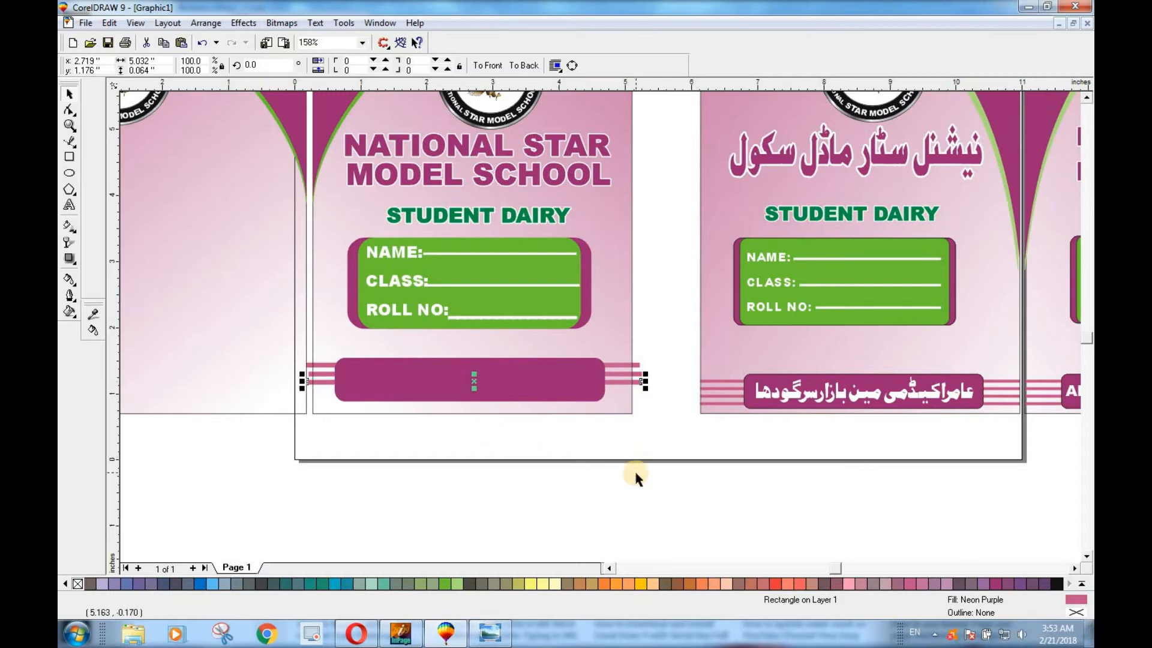
pyautogui.press('Down')
pyautogui.press('Down')
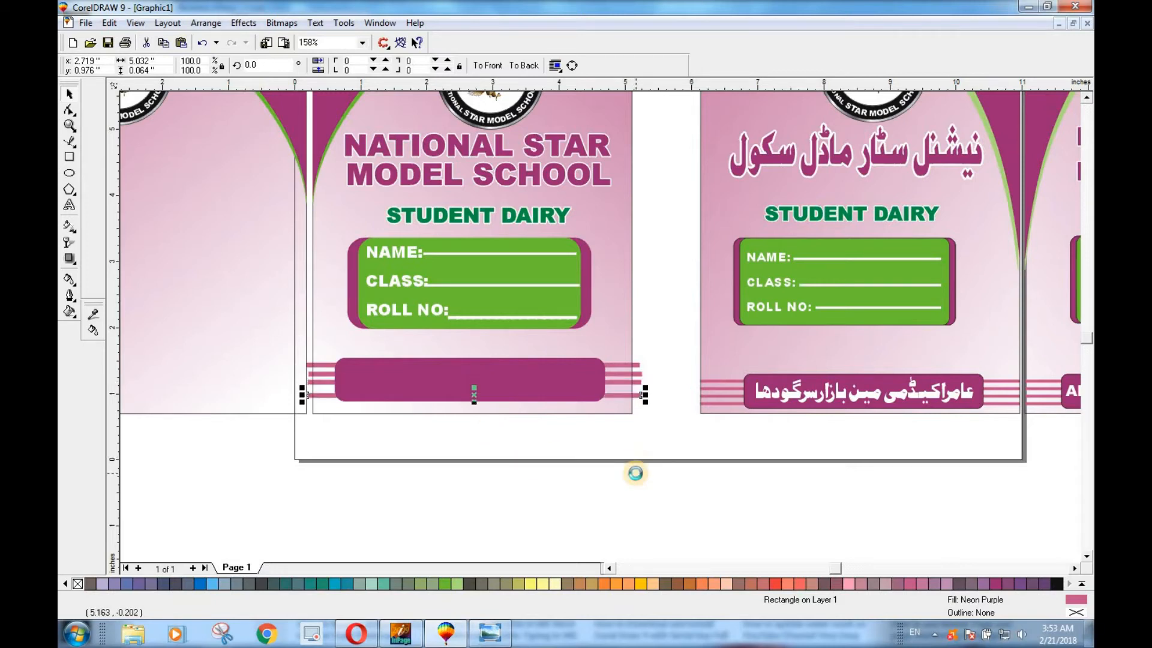
pyautogui.moveTo(473, 395); pyautogui.dragTo(473, 390)
pyautogui.click(700, 477)
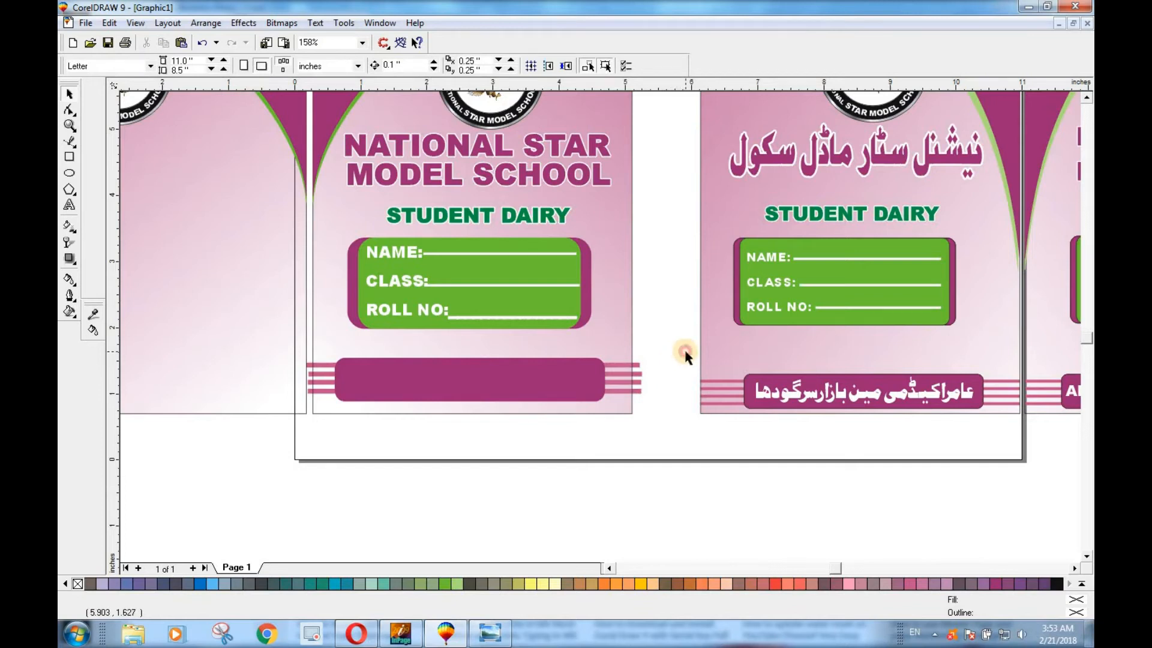
# Select the four stripes behind the front cover's footer bar, without the bar, and group them
pyautogui.moveTo(676, 401); pyautogui.dragTo(324, 354)
pyautogui.keyDown('shift'); pyautogui.click(641, 381); pyautogui.keyUp('shift')
pyautogui.keyDown('shift'); pyautogui.click(641, 390); pyautogui.keyUp('shift')
pyautogui.click(581, 373)
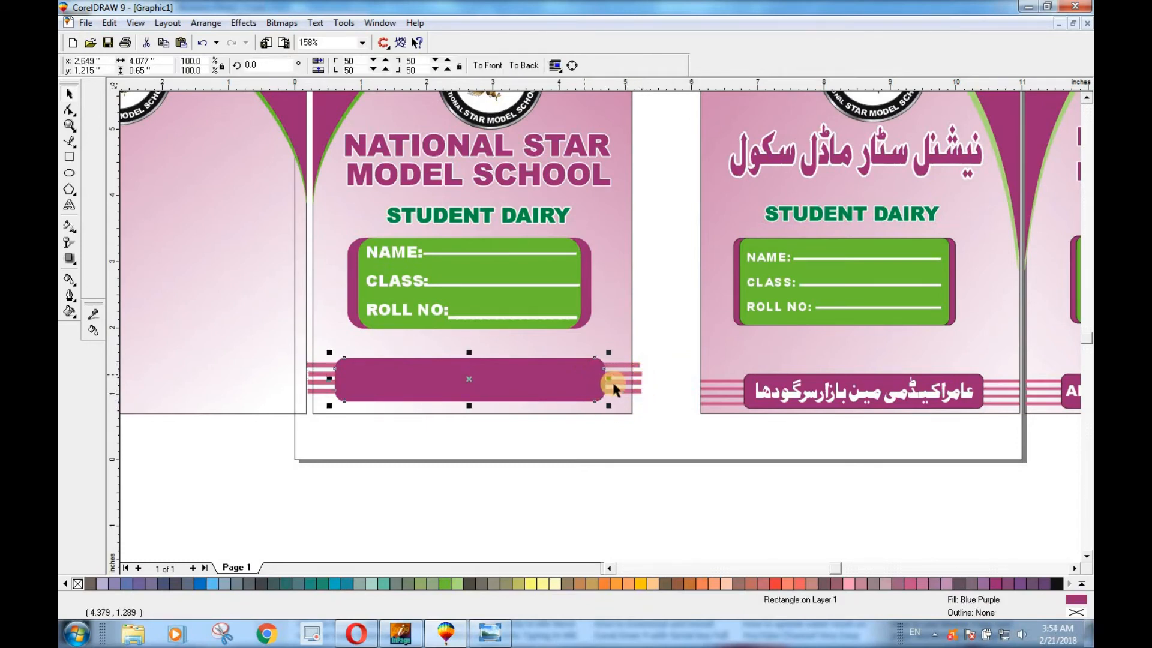
pyautogui.keyDown('shift'); pyautogui.click(642, 377); pyautogui.keyUp('shift')
pyautogui.click(642, 374)
pyautogui.keyDown('shift'); pyautogui.click(639, 380); pyautogui.keyUp('shift')
pyautogui.keyDown('shift'); pyautogui.click(636, 393); pyautogui.keyUp('shift')
pyautogui.keyDown('shift'); pyautogui.click(637, 396); pyautogui.keyUp('shift')
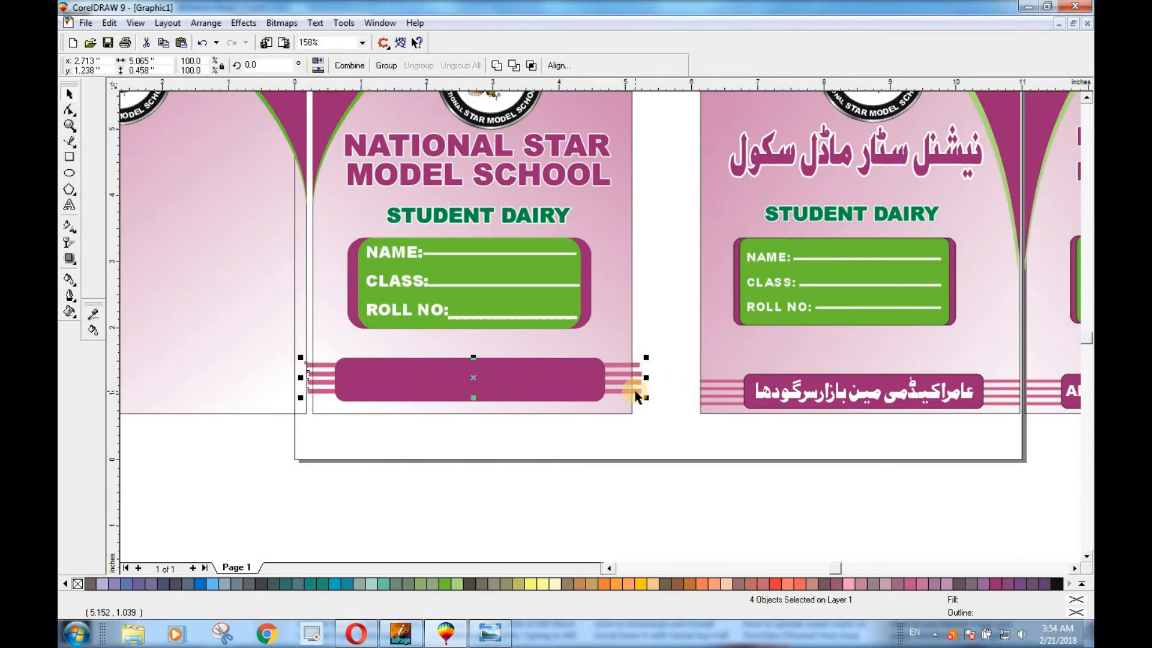
pyautogui.hotkey('ctrl', 'g')
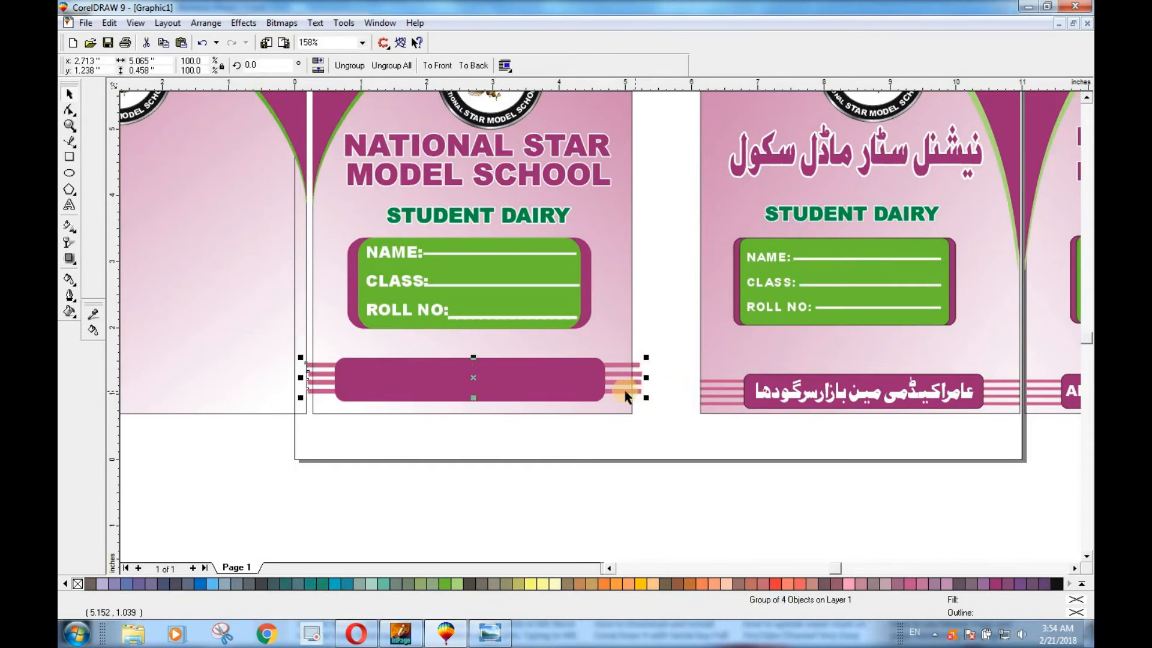
# Centre the stripe group horizontally on the rounded footer bar
pyautogui.keyDown('shift'); pyautogui.click(594, 370); pyautogui.keyUp('shift')
pyautogui.moveTo(593, 366); pyautogui.dragTo(589, 367)
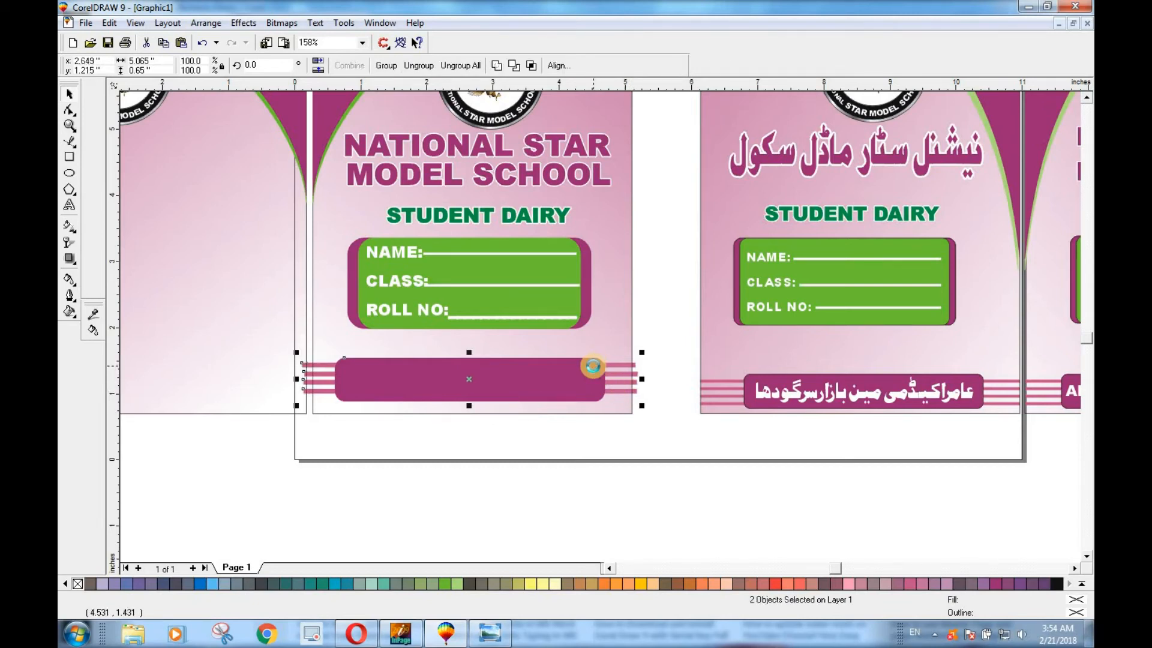
pyautogui.click(626, 470)
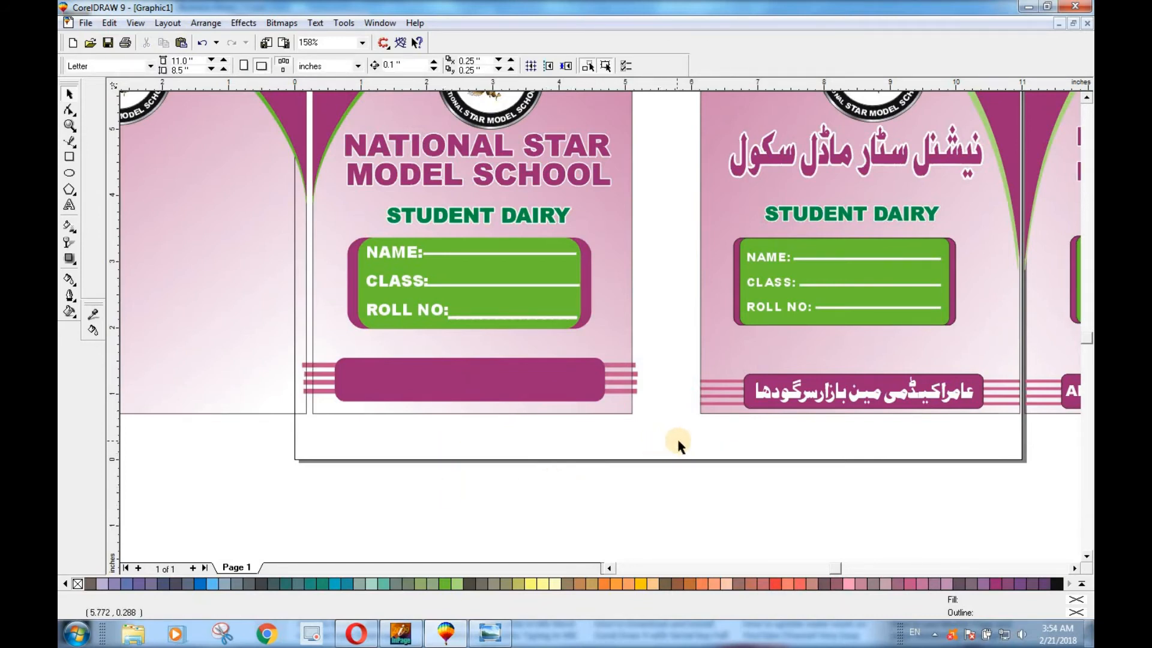
# Duplicate the footer bar with its stripes and move the copy straight left onto the adjoining left cover
pyautogui.click(519, 396)
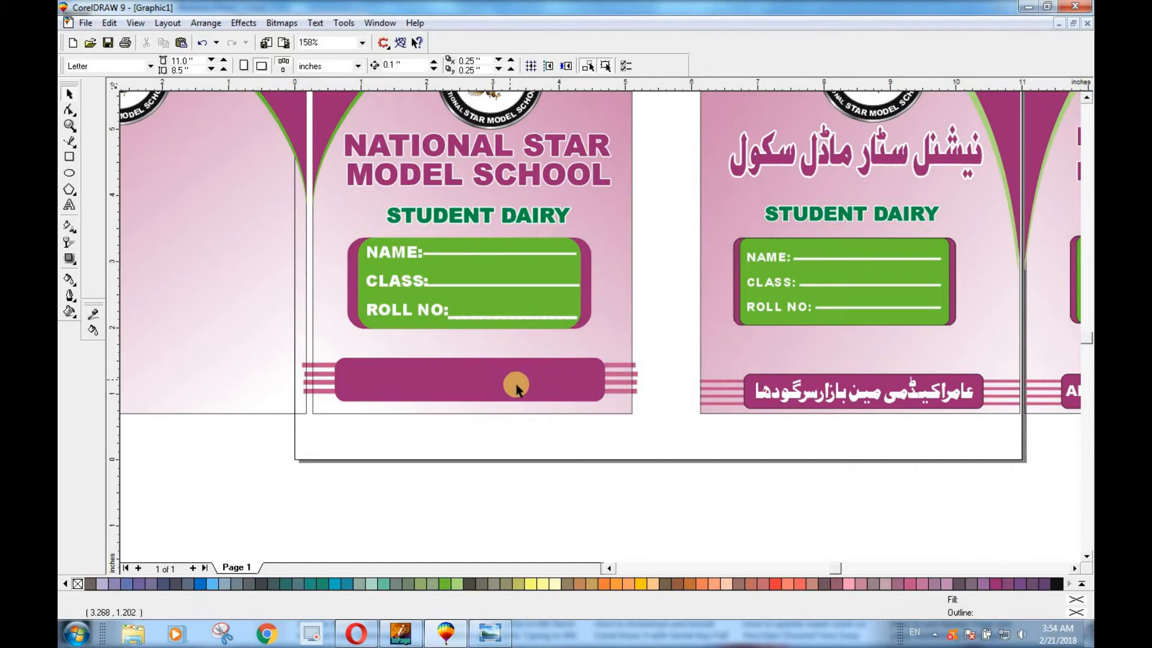
pyautogui.click(542, 436)
pyautogui.moveTo(670, 442); pyautogui.dragTo(287, 344)
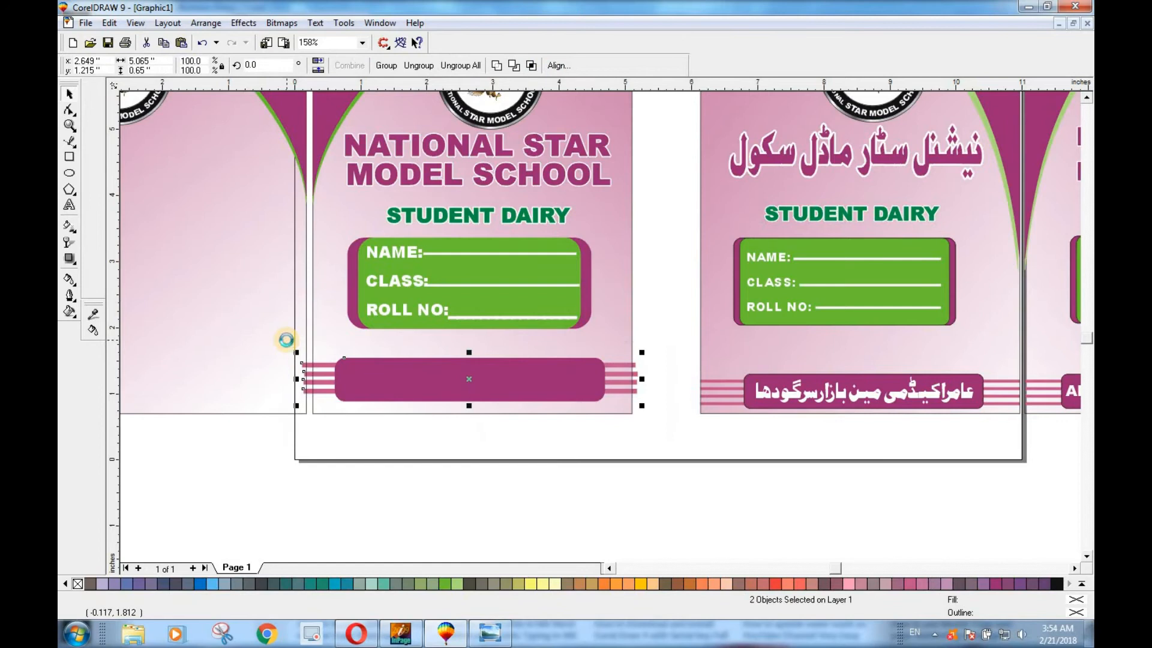
pyautogui.press('Left')
pyautogui.press('Left')
pyautogui.press('Left')
pyautogui.press('Left')
pyautogui.press('Left')
pyautogui.press('Left')
pyautogui.press('Left')
pyautogui.press('Left')
pyautogui.press('Left')
pyautogui.press('Left')
pyautogui.press('Left')
pyautogui.press('Left')
pyautogui.press('Left')
pyautogui.press('Left')
pyautogui.press('Left')
pyautogui.press('Left')
pyautogui.press('Left')
pyautogui.press('Left')
pyautogui.press('Left')
pyautogui.press('Left')
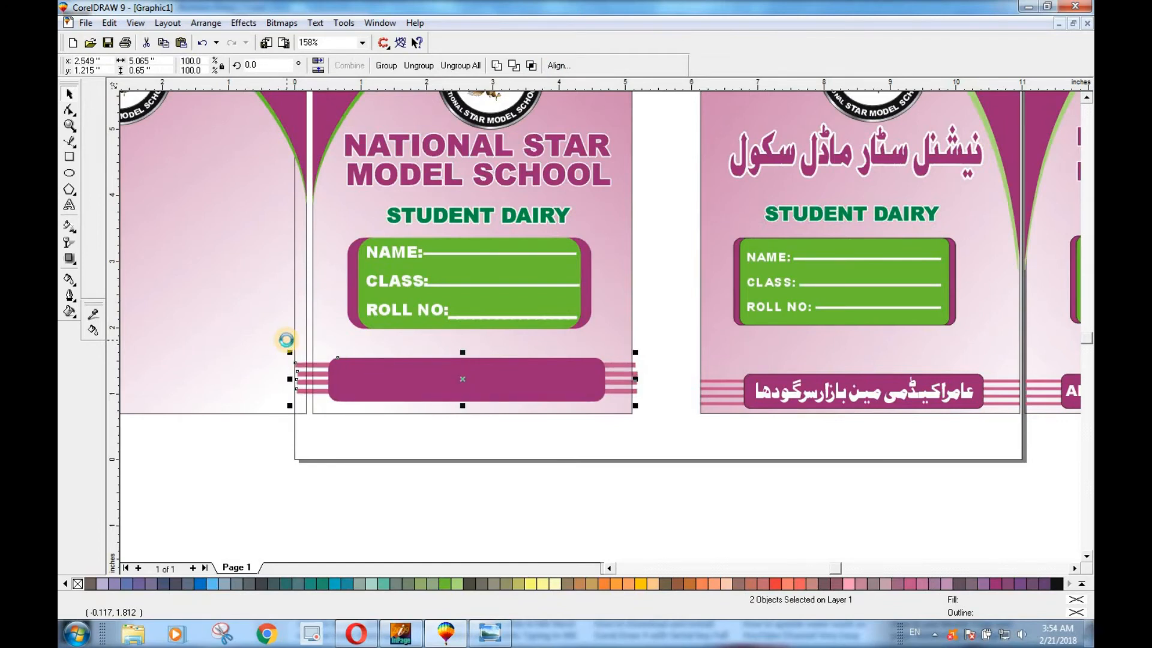
pyautogui.press('Left')
pyautogui.press('Left')
pyautogui.press('Left')
pyautogui.press('Left')
pyautogui.press('Left')
pyautogui.press('Left')
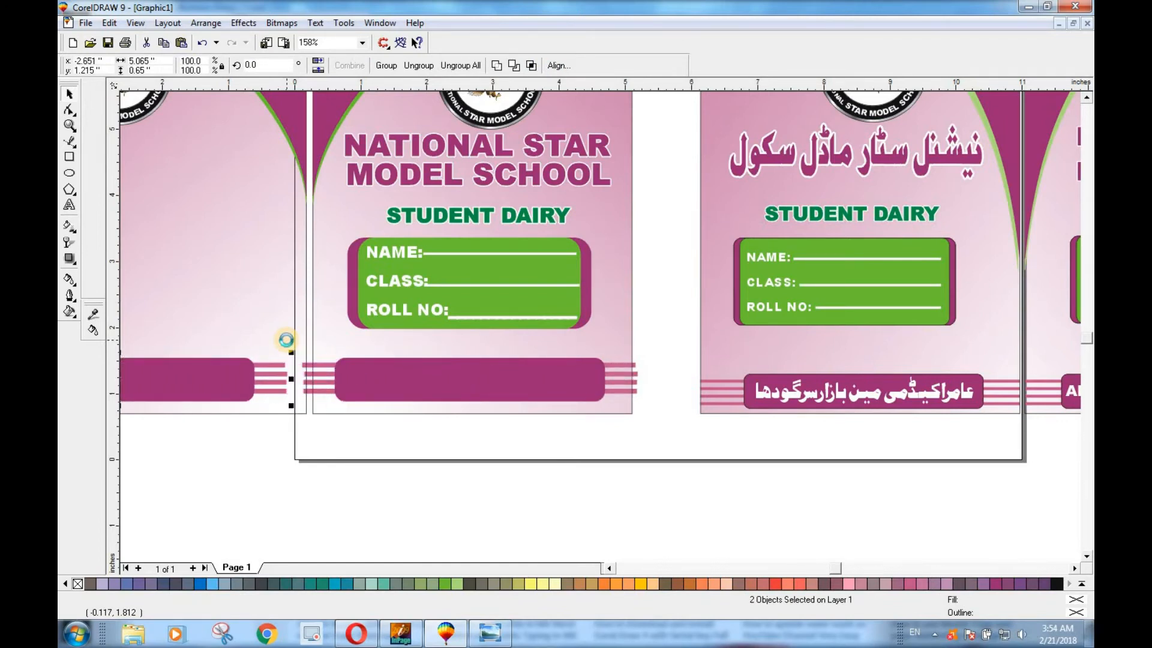
pyautogui.click(423, 437)
# Duplicate the STUDENT DAIRY heading and the green details panel, and move the copies straight left onto the adjoining cover
pyautogui.moveTo(662, 341); pyautogui.dragTo(311, 225)
pyautogui.click(668, 313)
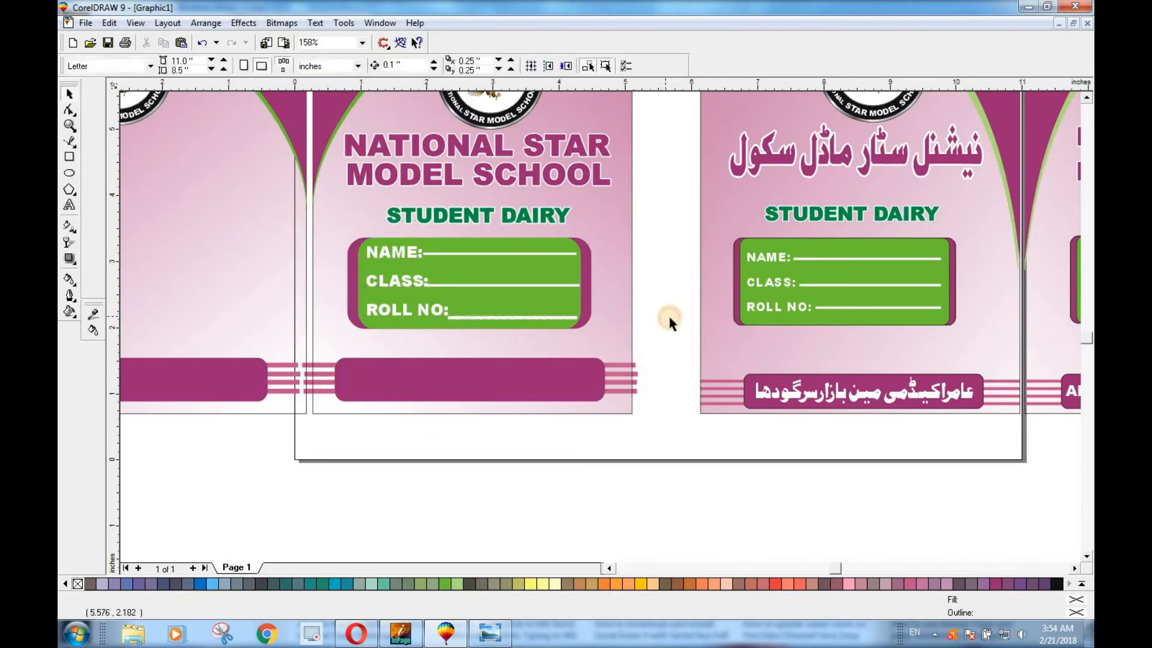
pyautogui.moveTo(675, 356); pyautogui.dragTo(304, 191)
pyautogui.press('KP_Add')
pyautogui.press('Left')
pyautogui.press('Left')
pyautogui.press('Left')
pyautogui.press('Left')
pyautogui.press('Left')
pyautogui.press('Left')
pyautogui.press('Left')
pyautogui.press('Left')
pyautogui.press('Left')
pyautogui.press('Left')
pyautogui.press('Left')
pyautogui.press('Left')
pyautogui.press('Left')
pyautogui.press('Left')
pyautogui.press('Left')
pyautogui.press('Left')
pyautogui.press('Left')
pyautogui.press('Left')
pyautogui.press('Left')
pyautogui.press('Left')
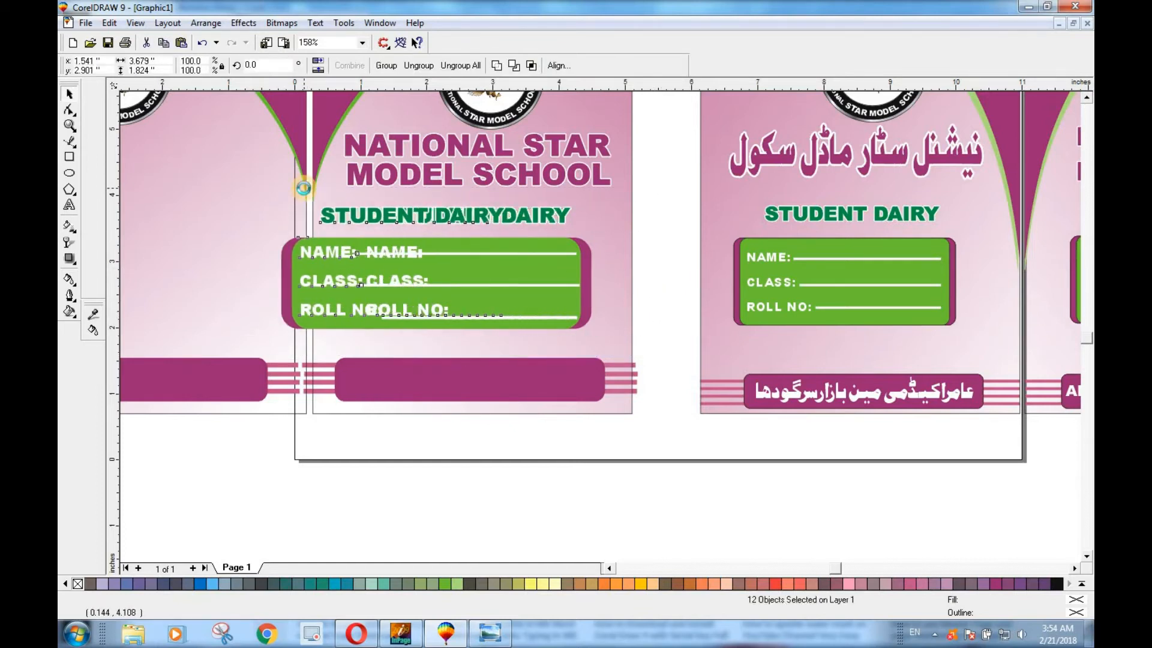
pyautogui.press('Left')
pyautogui.press('Left')
pyautogui.press('Left')
pyautogui.press('Left')
pyautogui.press('Left')
pyautogui.press('Left')
pyautogui.press('Left')
pyautogui.press('Left')
pyautogui.press('Left')
pyautogui.press('Left')
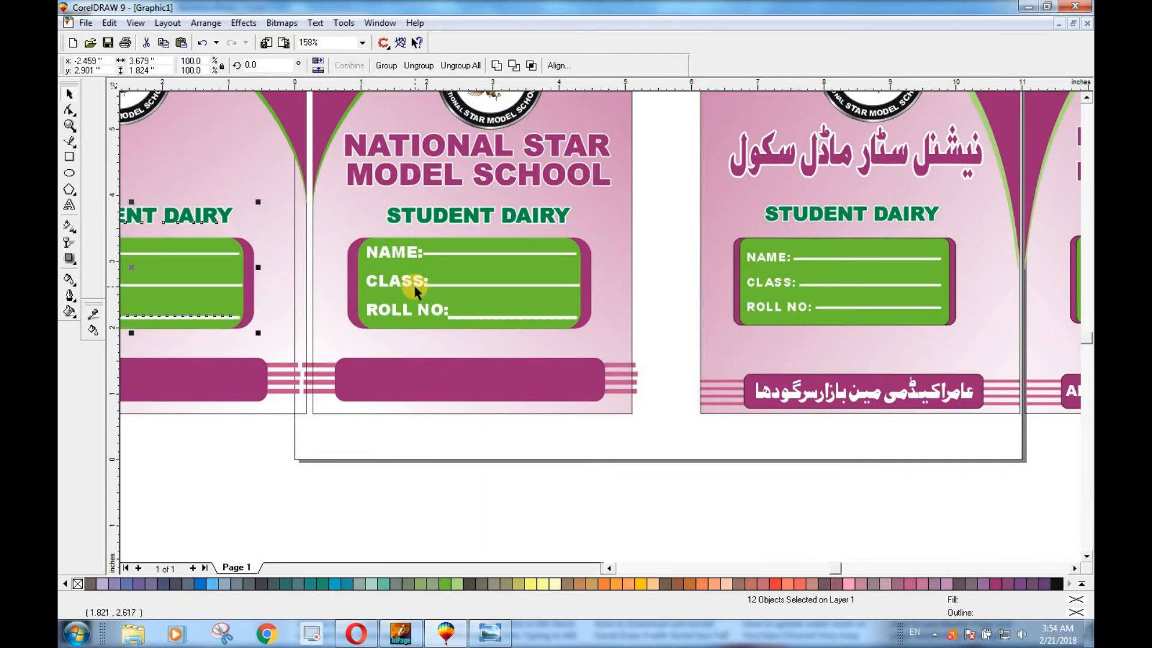
pyautogui.press('Right')
pyautogui.click(382, 485)
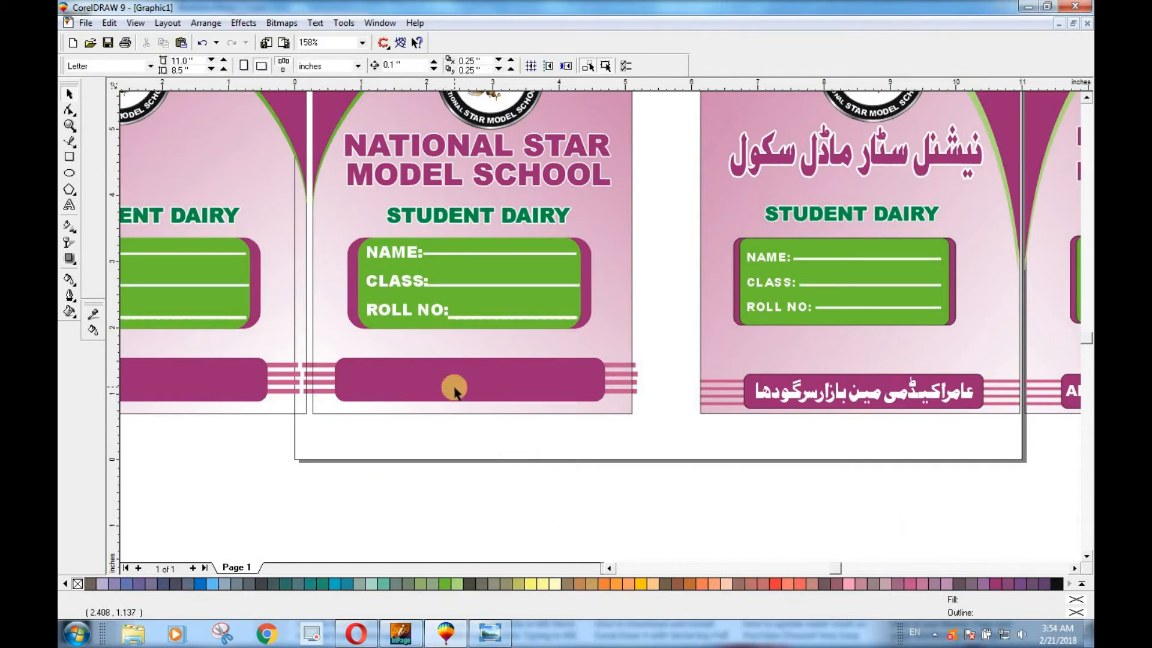
# Copy the front cover's STUDENT DAIRY heading onto the purple footer bar and bring the copy to the front
pyautogui.click(474, 220)
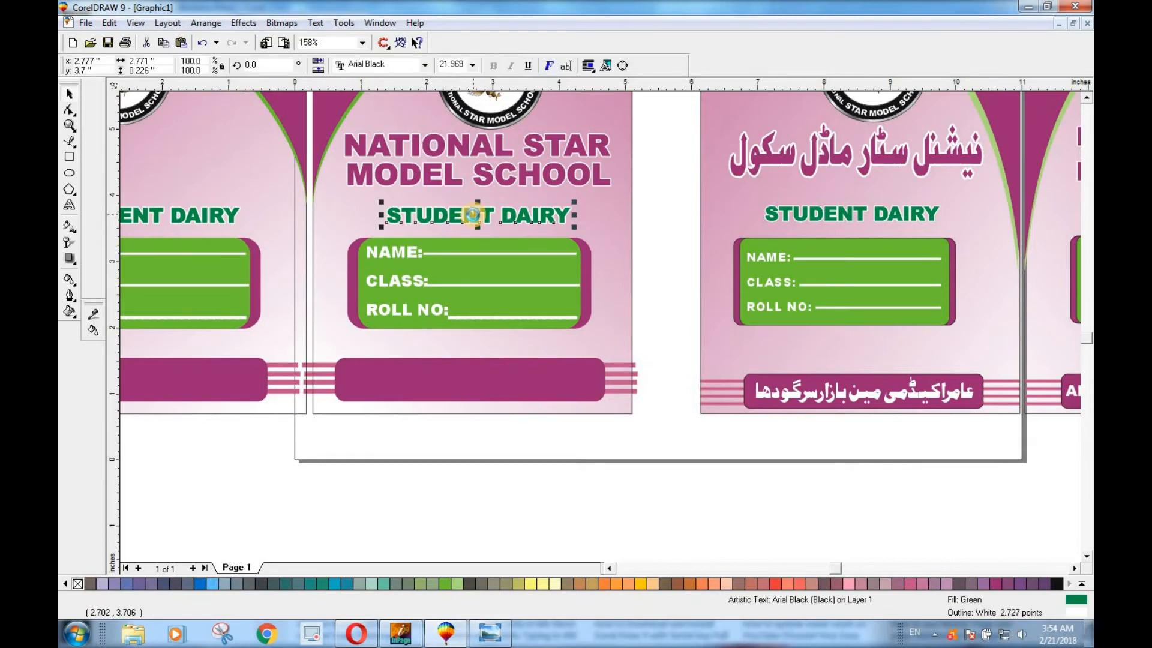
pyautogui.moveTo(474, 215); pyautogui.dragTo(463, 380)
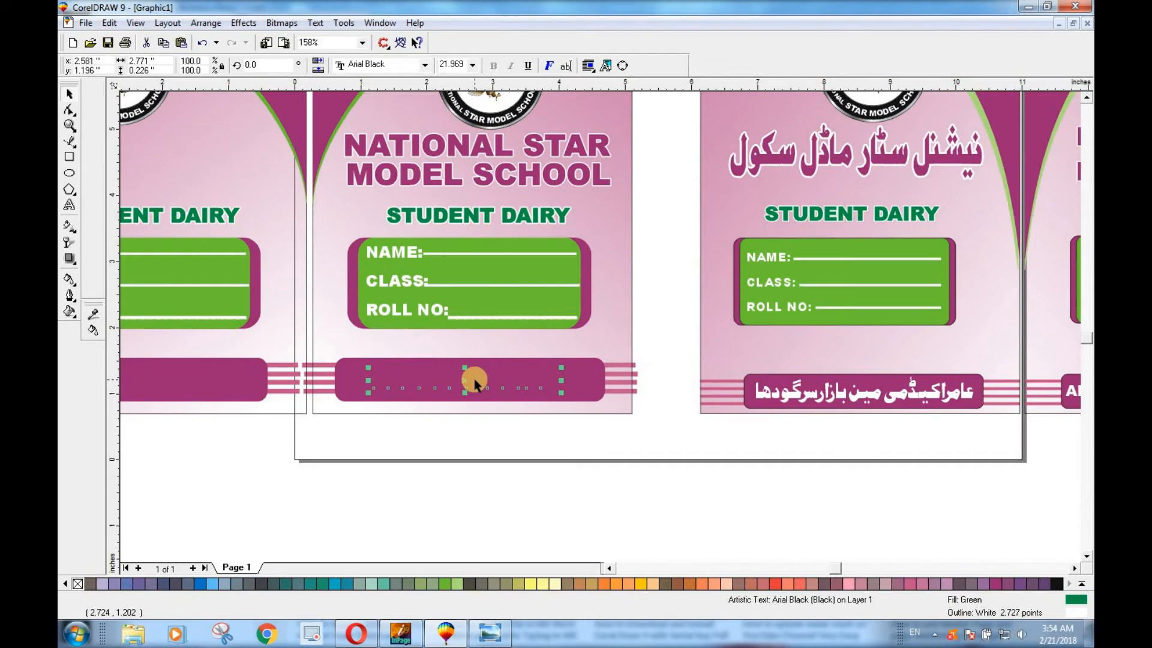
pyautogui.hotkey('shift', 'pageup')
# Change the copied heading's text on the footer bar to AMIR ACADEMY
pyautogui.press('F8')
pyautogui.click(514, 378)
pyautogui.moveTo(557, 383); pyautogui.dragTo(351, 375)
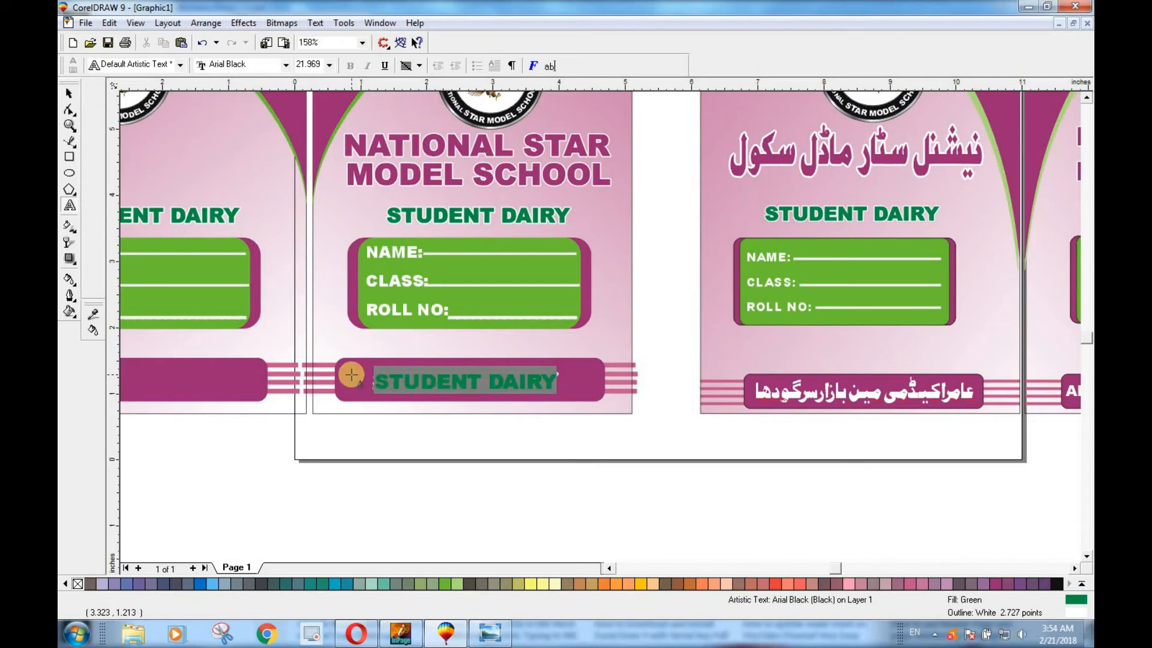
pyautogui.write('AMIR ACADEM')
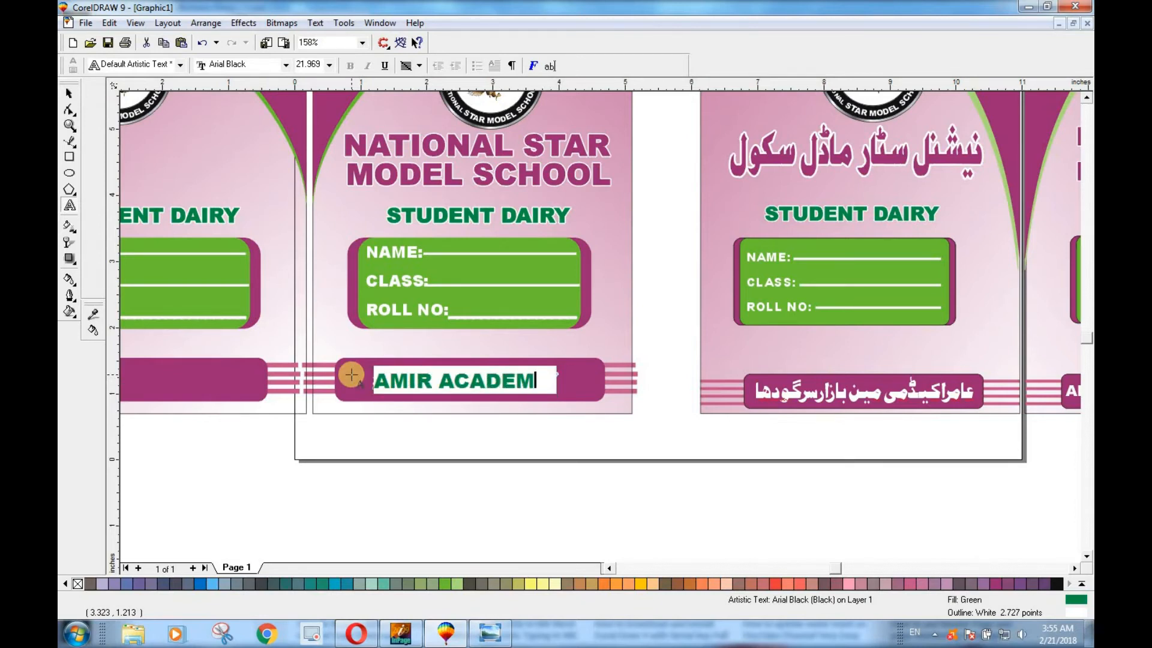
pyautogui.click(69, 93)
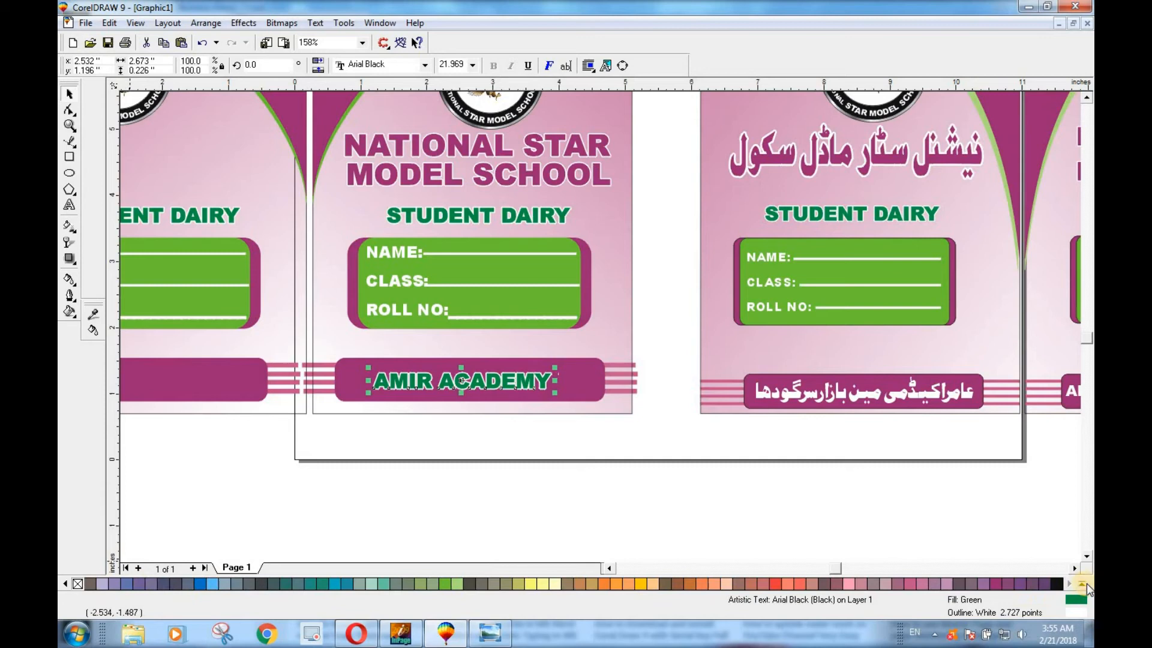
# Fill the AMIR ACADEMY text with white and remove its outline
pyautogui.click(1086, 585)
pyautogui.click(203, 570)
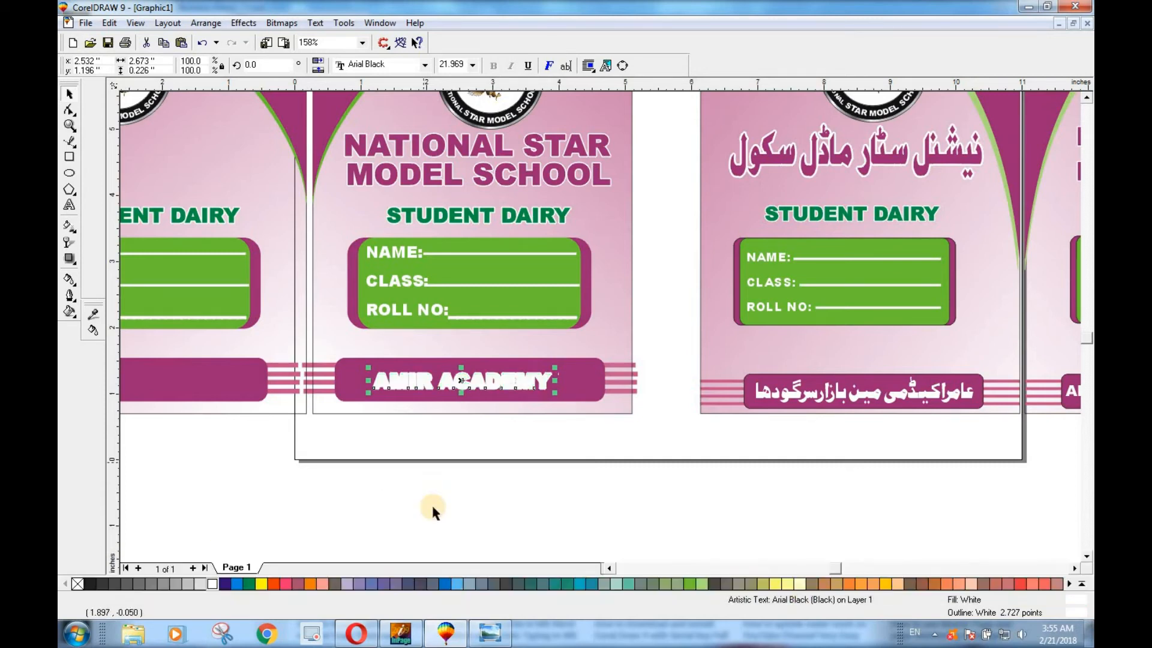
pyautogui.click(285, 478)
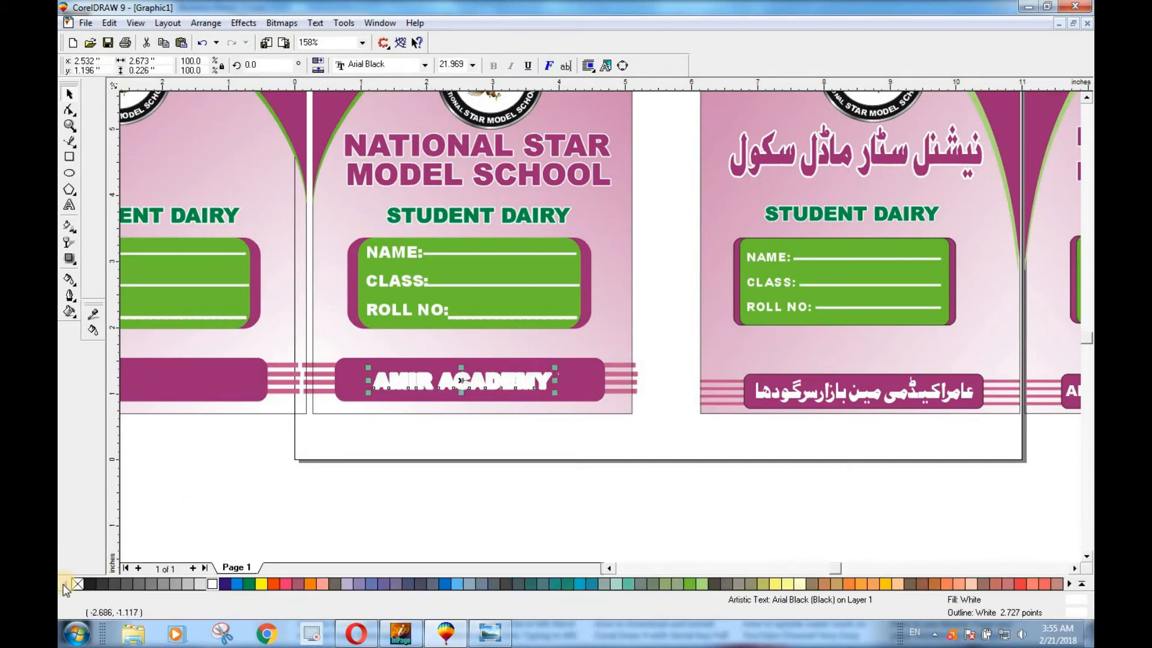
pyautogui.rightClick(78, 584)
pyautogui.click(403, 515)
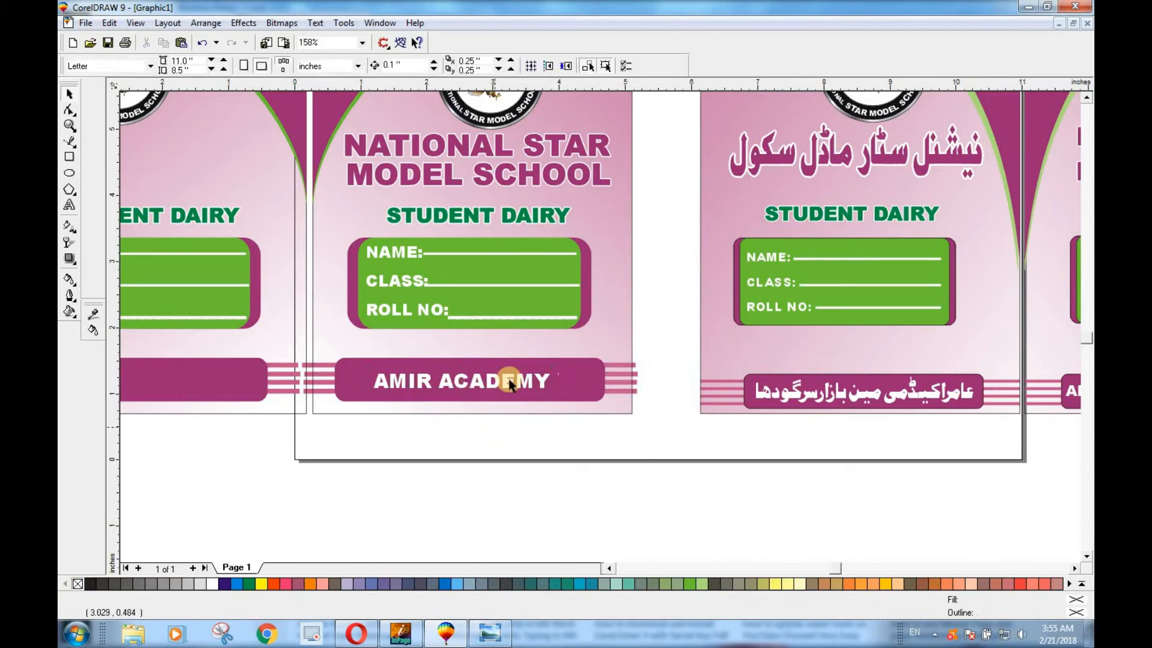
# Extend the footer bar text to read AMIR ACADEMY SARGODHA
pyautogui.click(509, 384)
pyautogui.moveTo(562, 368)
pyautogui.mouseDown()
pyautogui.moveTo(591, 362)
pyautogui.moveTo(558, 367)
pyautogui.mouseUp()
pyautogui.press('F8')
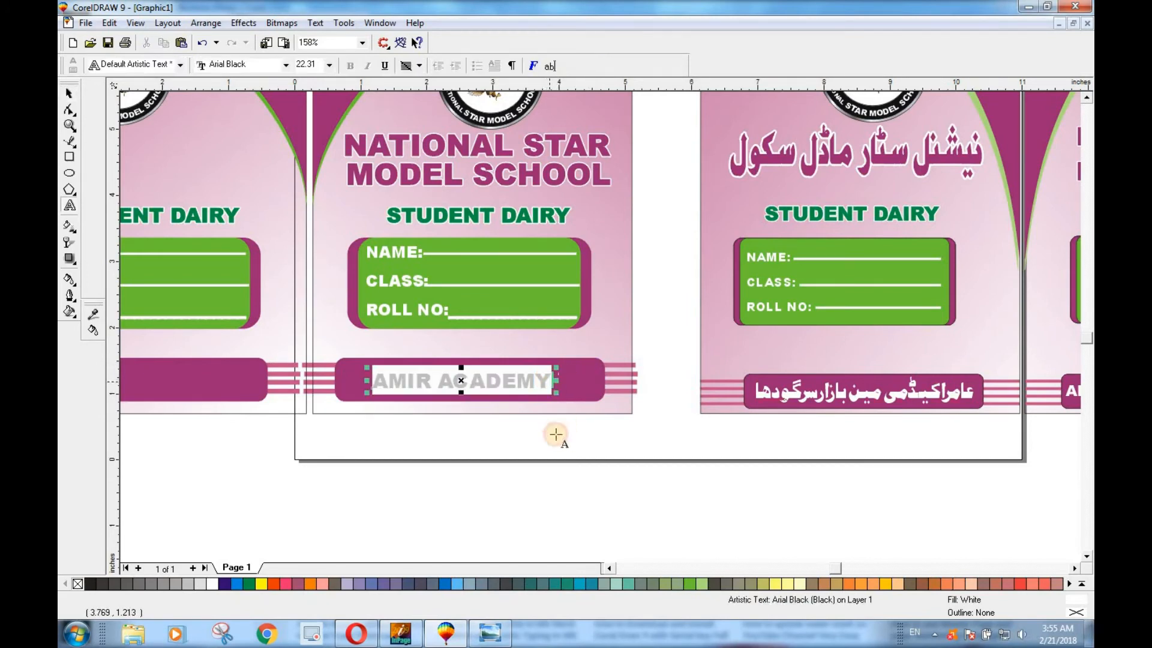
pyautogui.write('SARG')
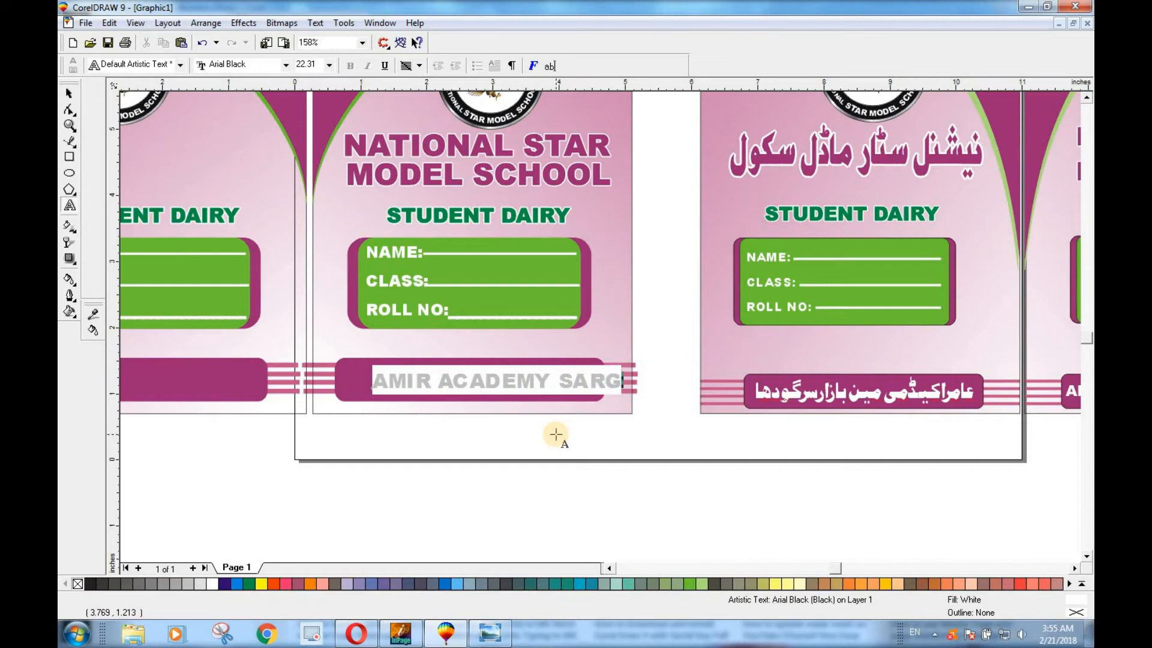
pyautogui.write('ODHA')
pyautogui.hotkey('ctrl', 'space')
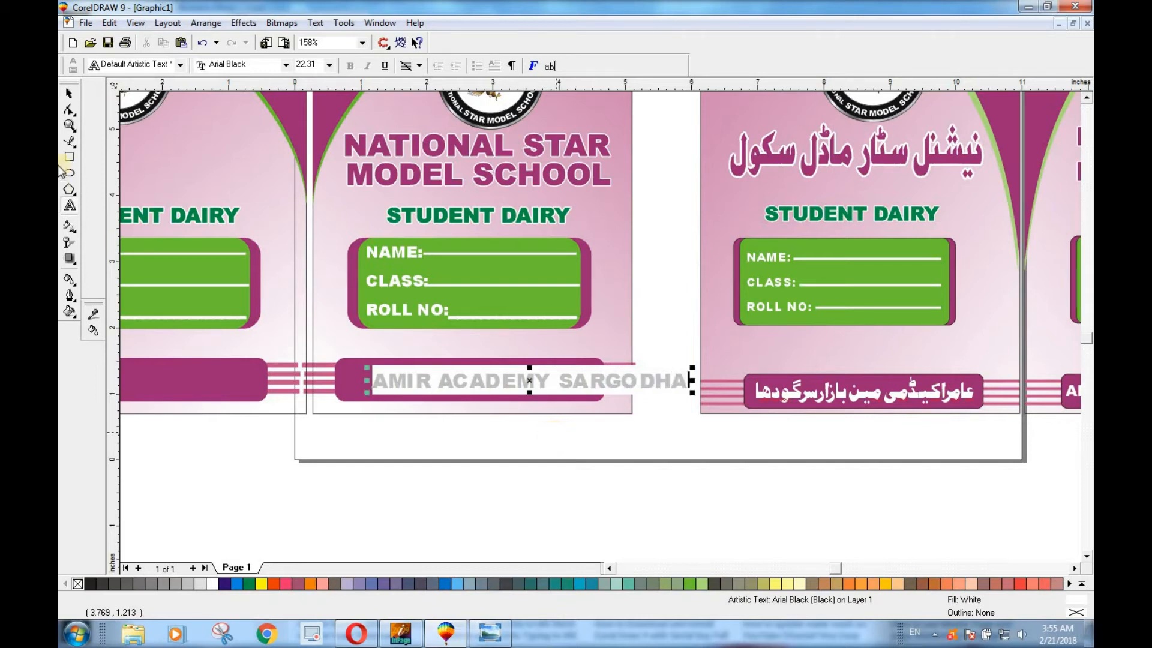
pyautogui.click(69, 94)
# Scale the AMIR ACADEMY SARGODHA text to about 3.75 in wide and centre it on the front cover's purple footer bar
pyautogui.moveTo(692, 368); pyautogui.dragTo(633, 368)
pyautogui.moveTo(530, 380); pyautogui.dragTo(458, 378)
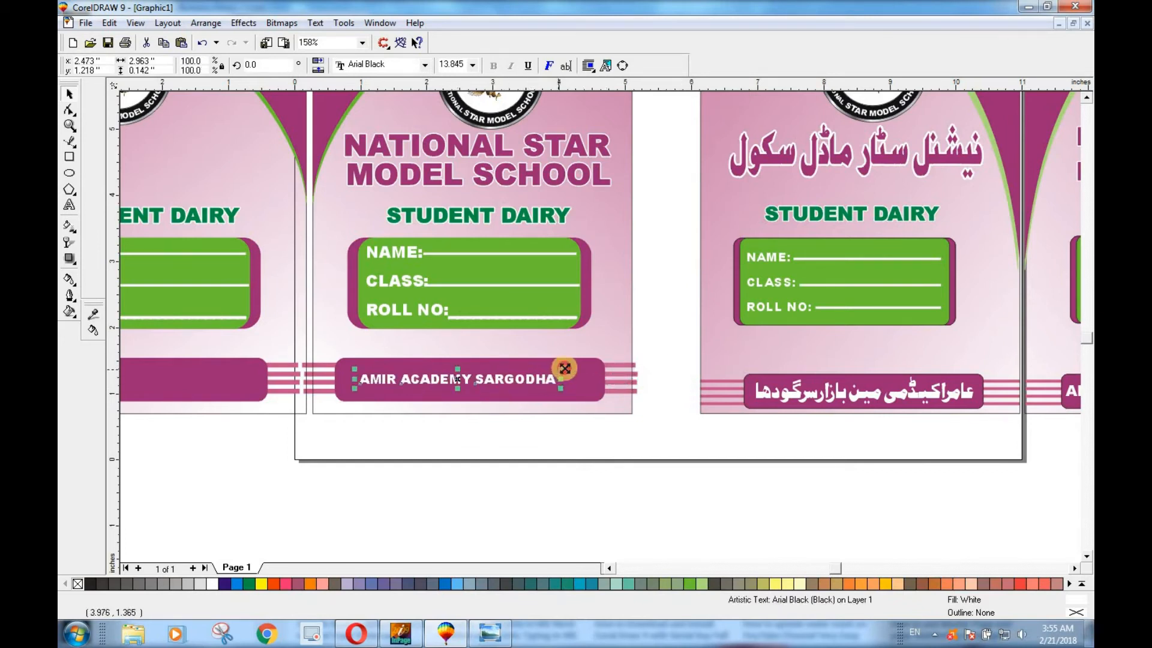
pyautogui.moveTo(565, 368); pyautogui.dragTo(582, 368)
pyautogui.moveTo(457, 377); pyautogui.dragTo(468, 376)
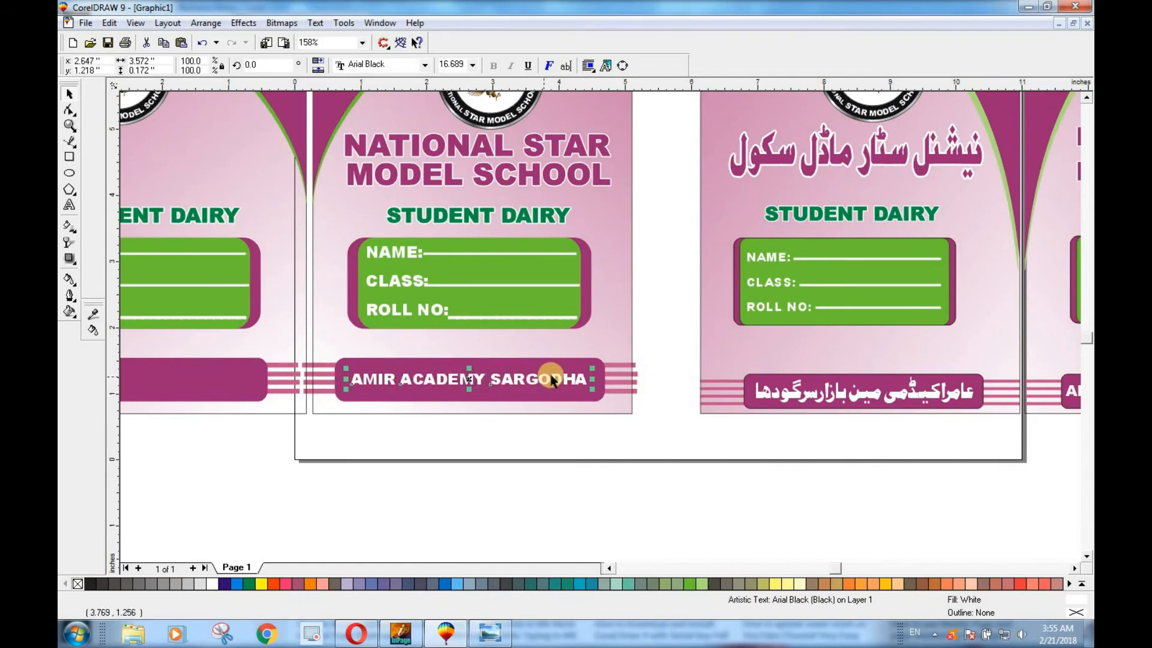
pyautogui.moveTo(593, 368); pyautogui.dragTo(598, 369)
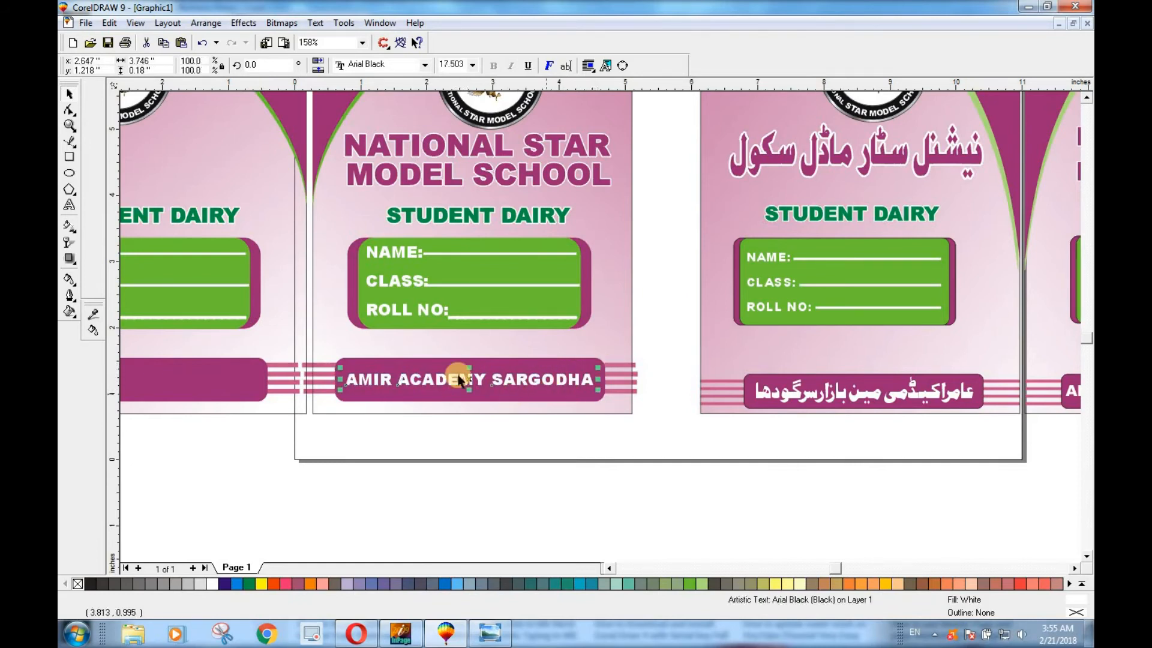
pyautogui.click(521, 462)
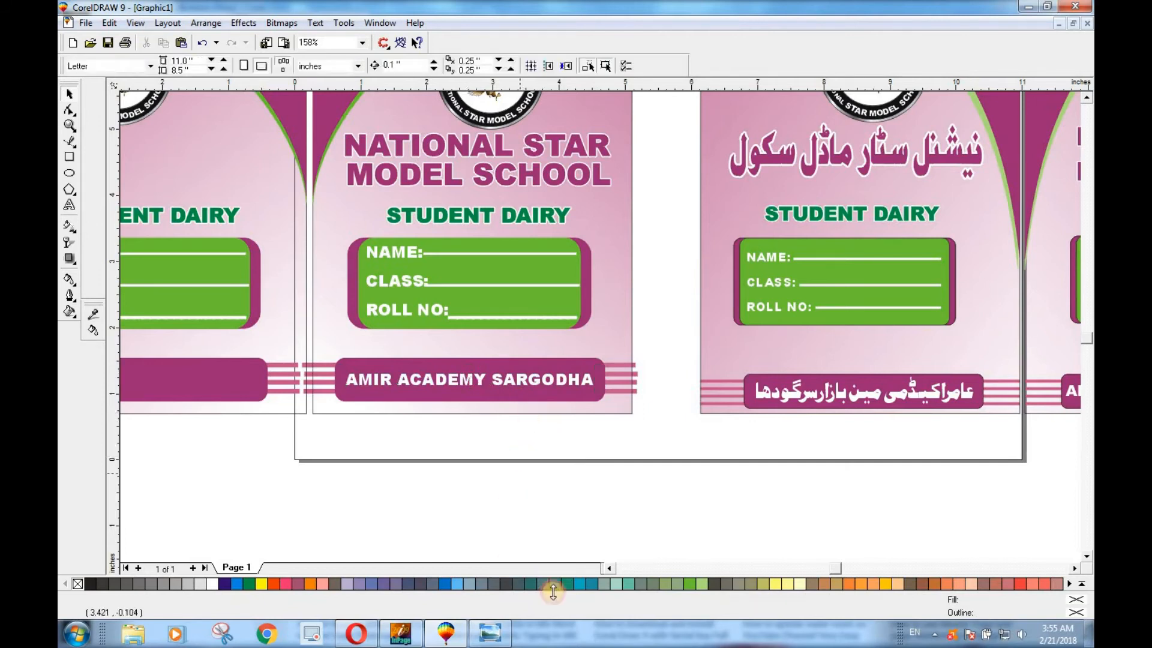
# Group the front cover's footer text, purple bar and stripes, and place the group inside the cover background with PowerClip
pyautogui.click(608, 568)
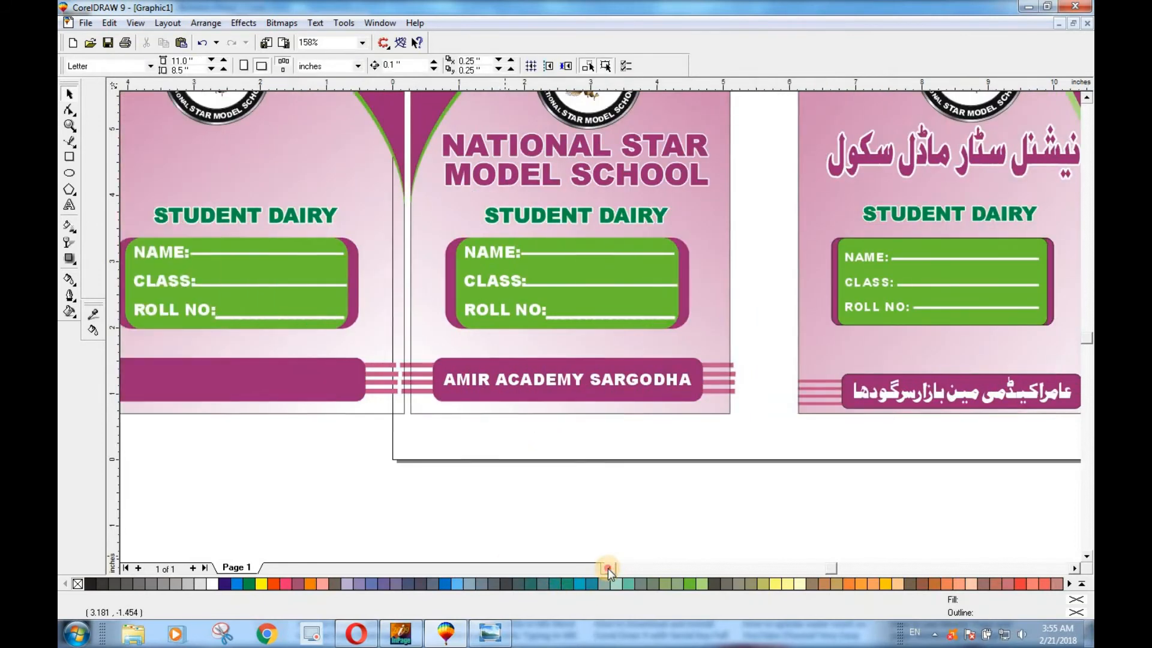
pyautogui.click(1076, 569)
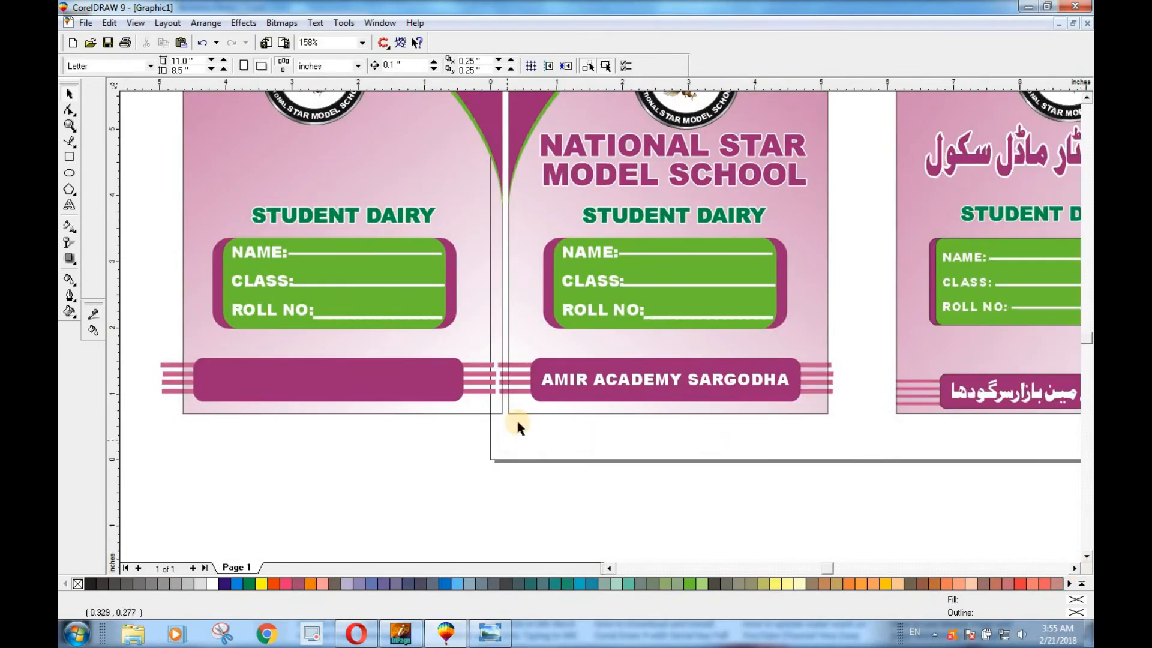
pyautogui.moveTo(506, 421); pyautogui.dragTo(477, 332)
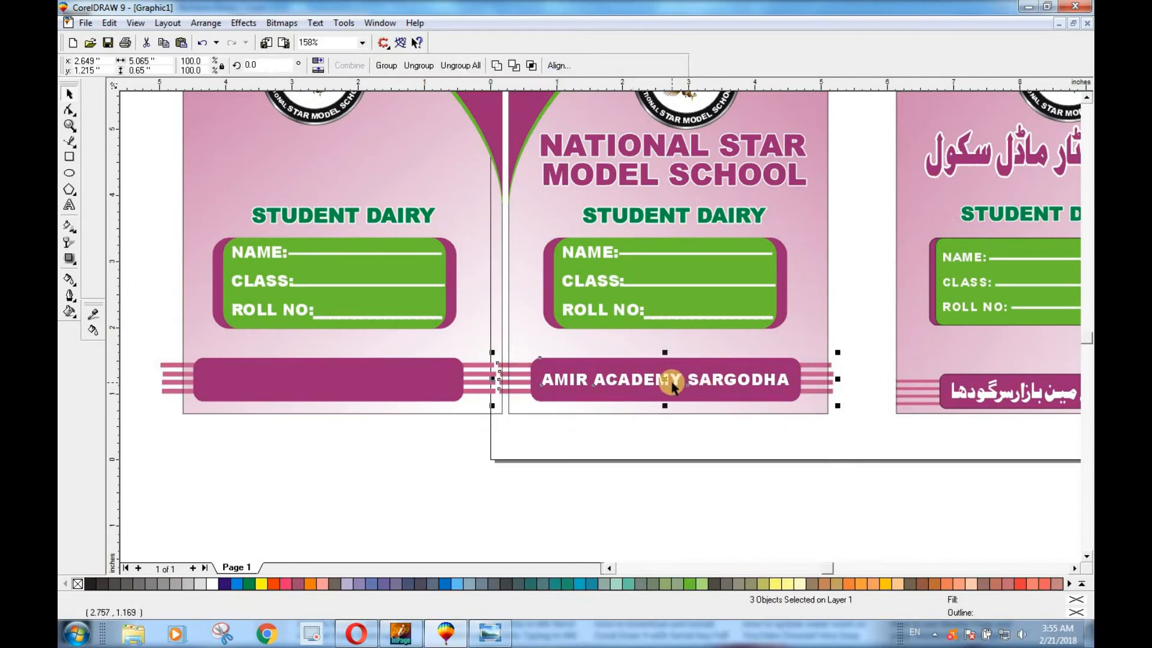
pyautogui.hotkey('ctrl', 'g')
pyautogui.moveTo(704, 375); pyautogui.dragTo(775, 350)
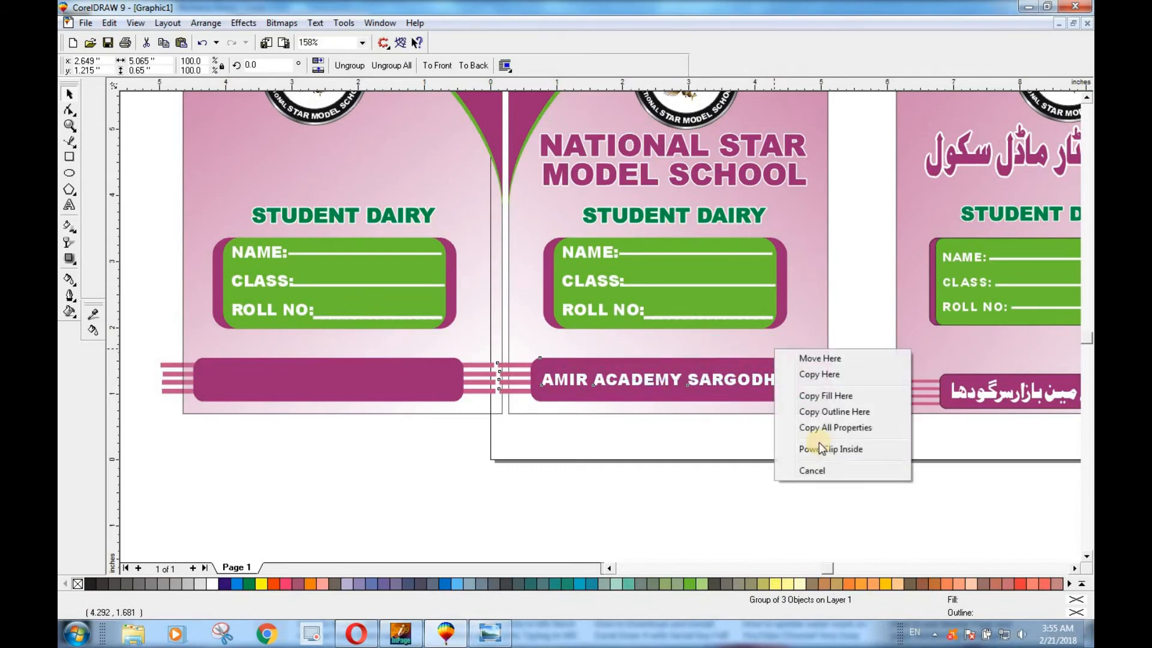
pyautogui.click(822, 450)
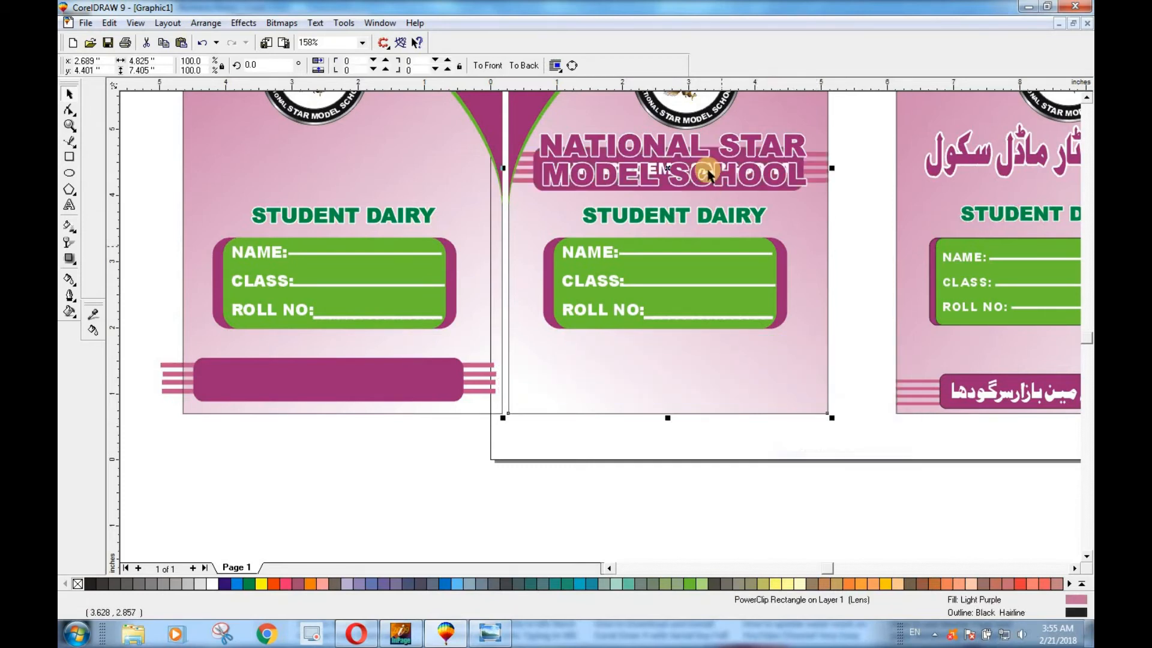
# Edit the front cover's PowerClip contents to move the footer group down to the cover's lower edge, and finish editing
pyautogui.rightClick(665, 170)
pyautogui.click(696, 196)
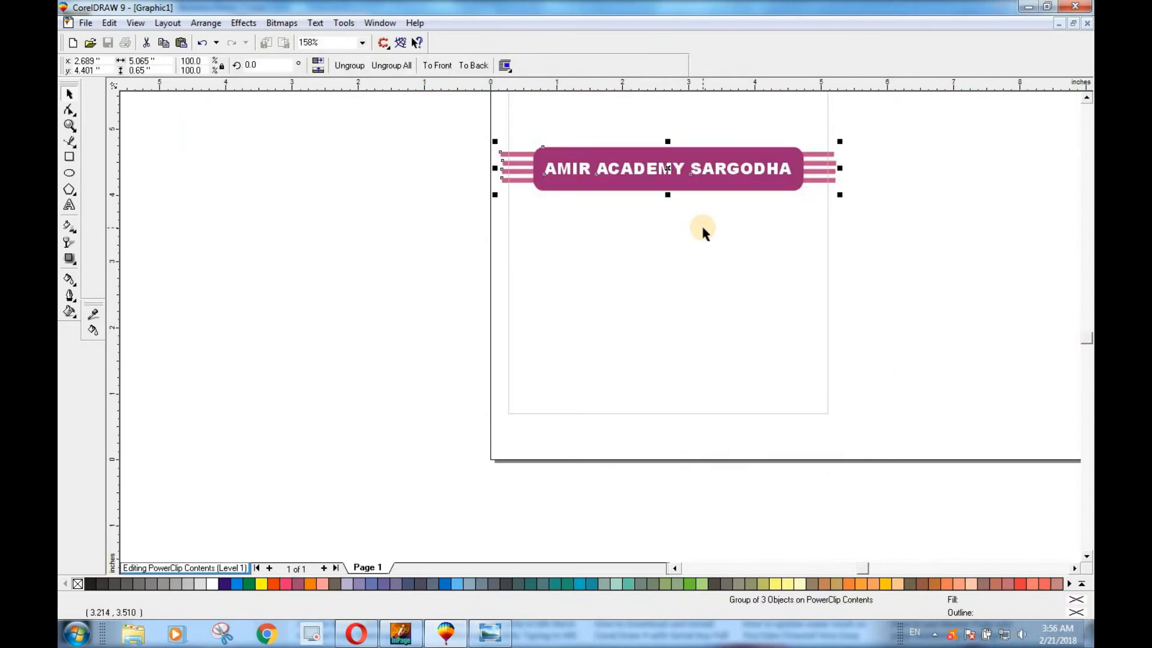
pyautogui.keyDown('ctrl'); pyautogui.click(668, 168); pyautogui.keyUp('ctrl')
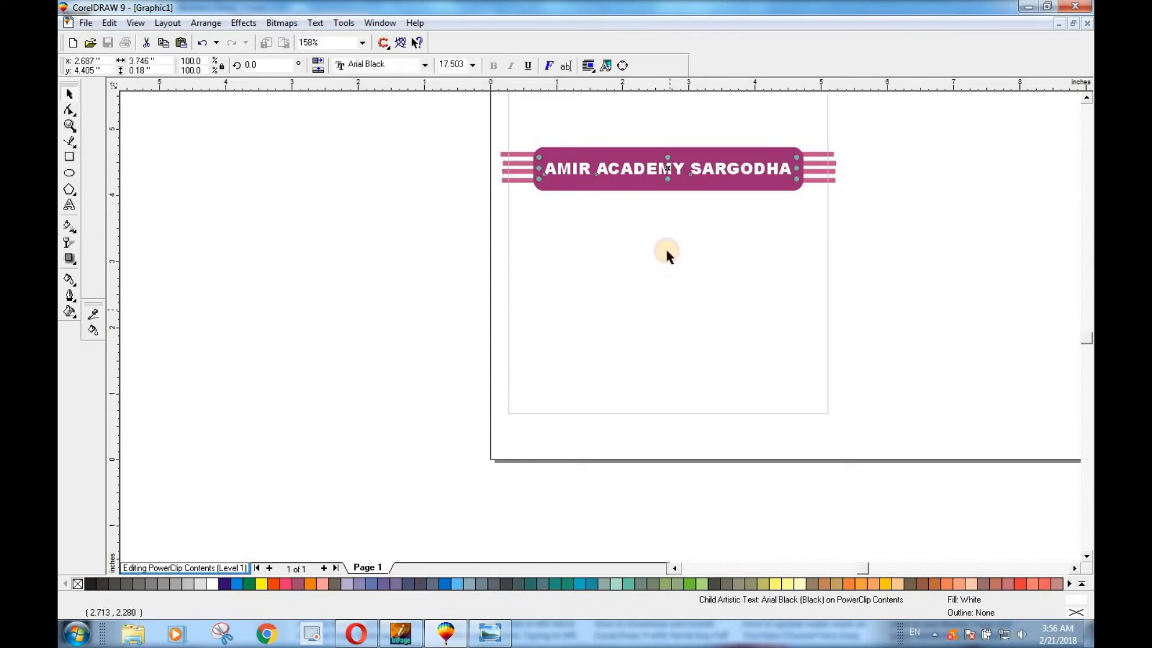
pyautogui.click(901, 250)
pyautogui.click(664, 164)
pyautogui.moveTo(663, 191); pyautogui.dragTo(665, 379)
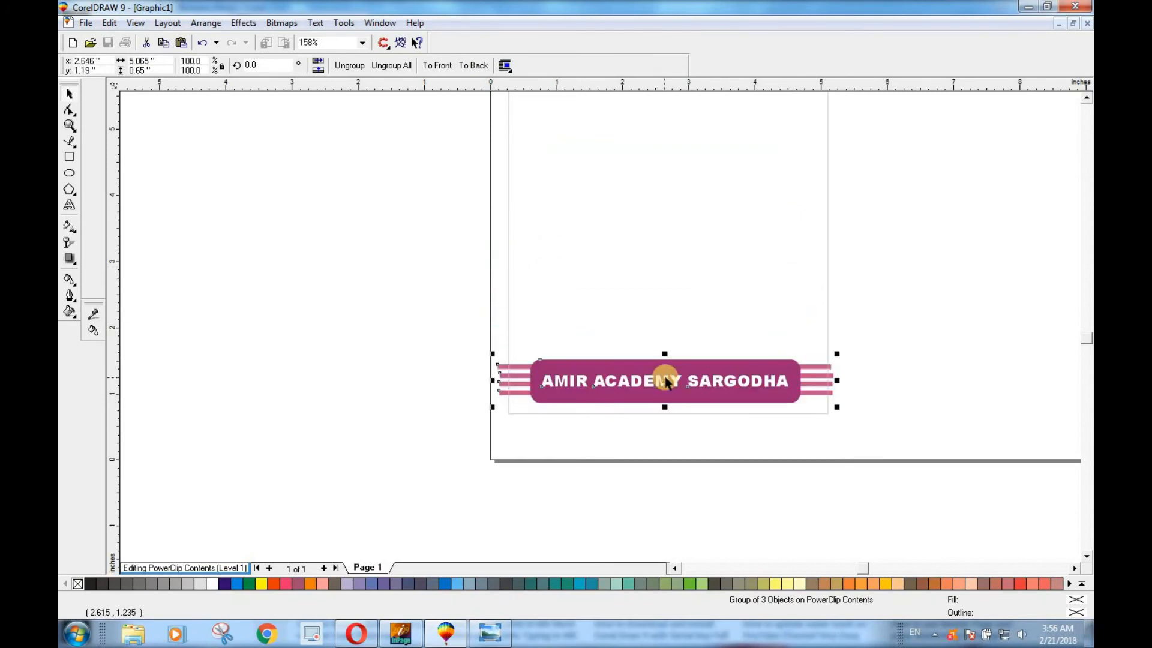
pyautogui.rightClick(668, 383)
pyautogui.click(723, 66)
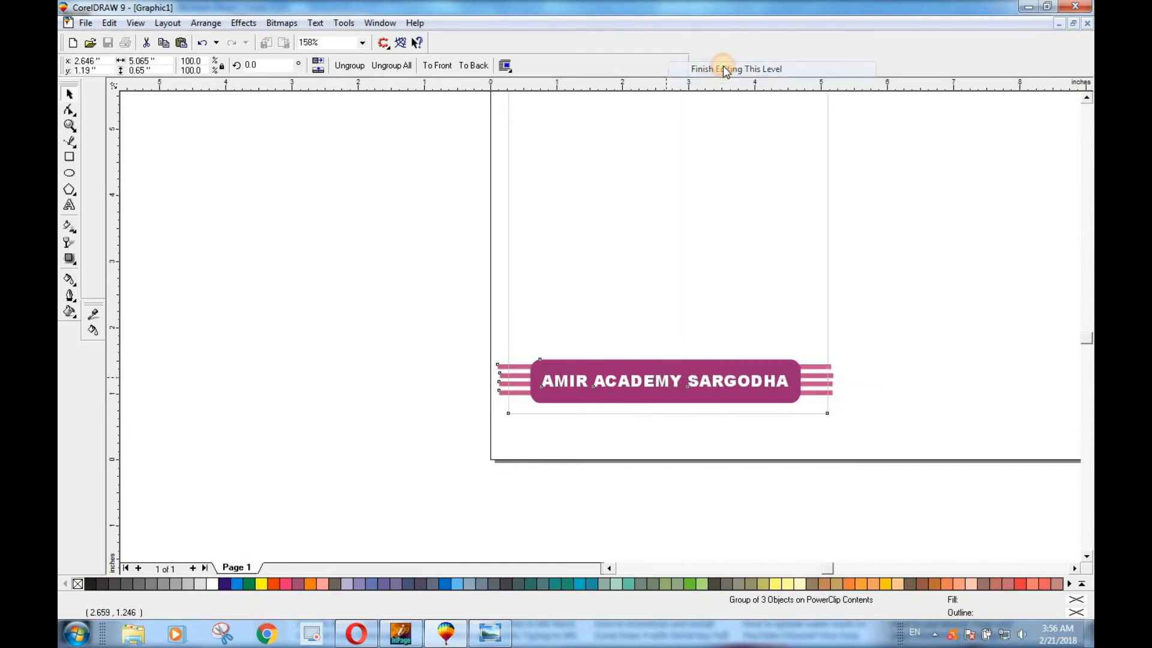
pyautogui.click(677, 511)
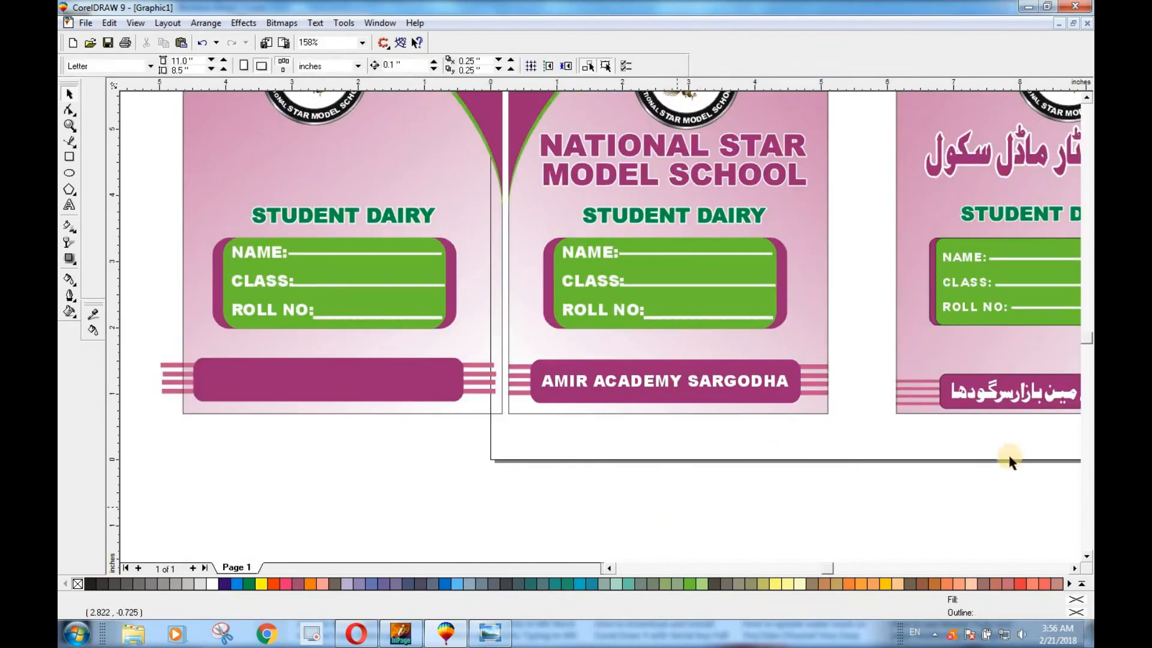
# Try to place the left cover's purple footer bar alone inside the cover background with PowerClip
pyautogui.click(385, 396)
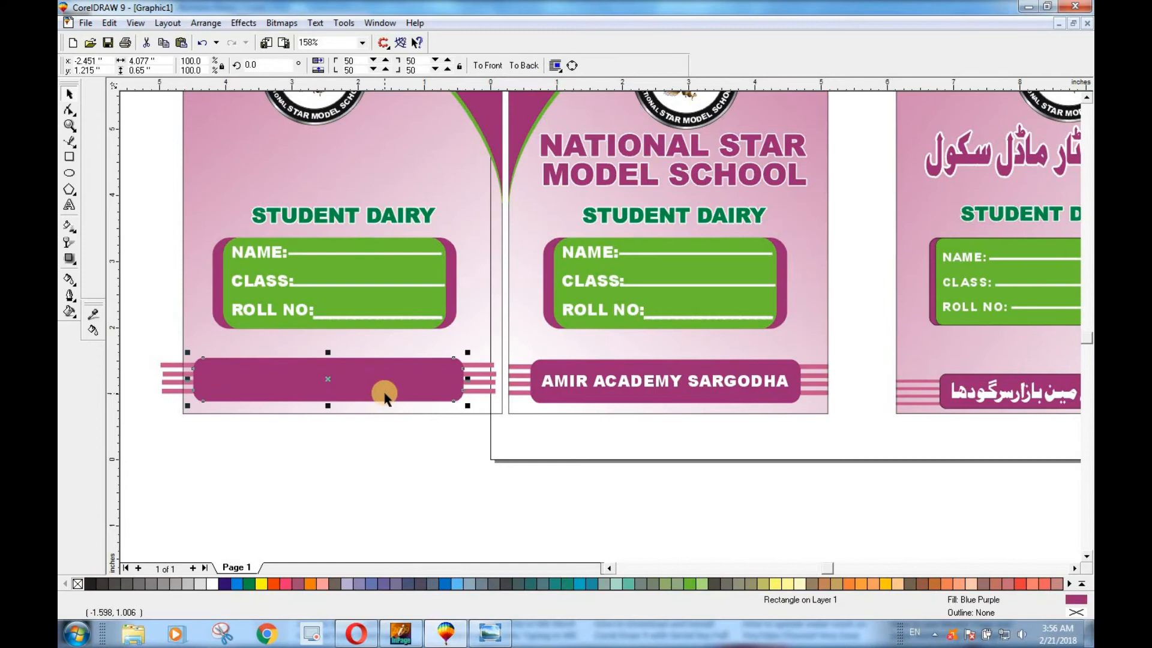
pyautogui.moveTo(366, 387); pyautogui.dragTo(389, 346)
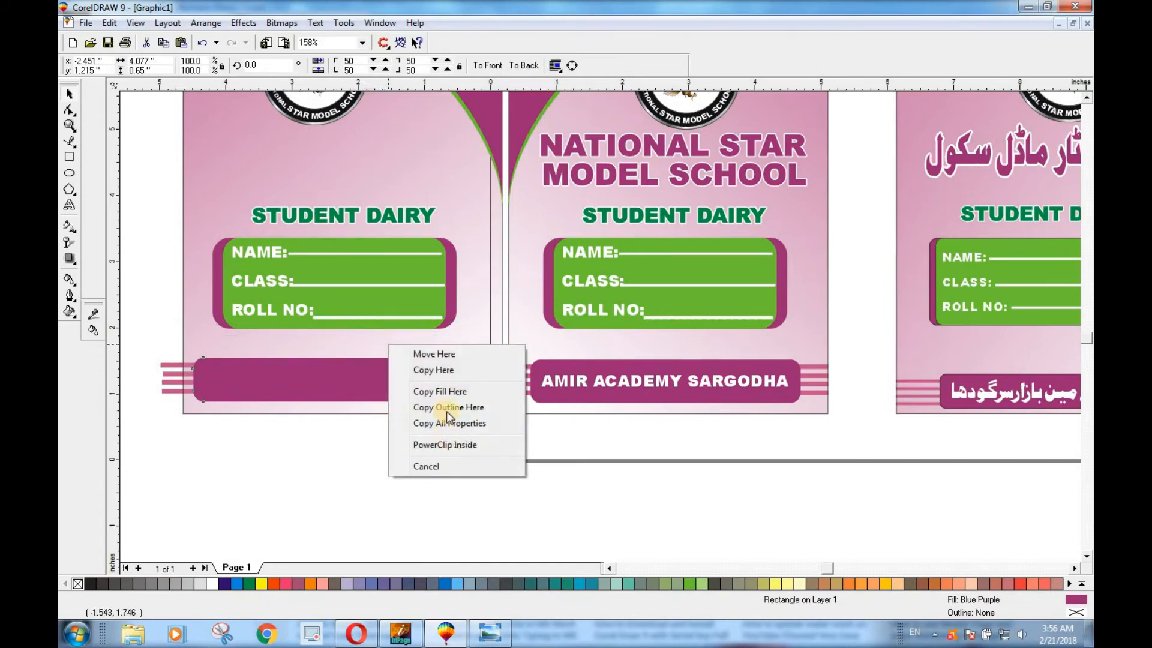
pyautogui.click(449, 445)
pyautogui.hotkey('ctrl', 'z')
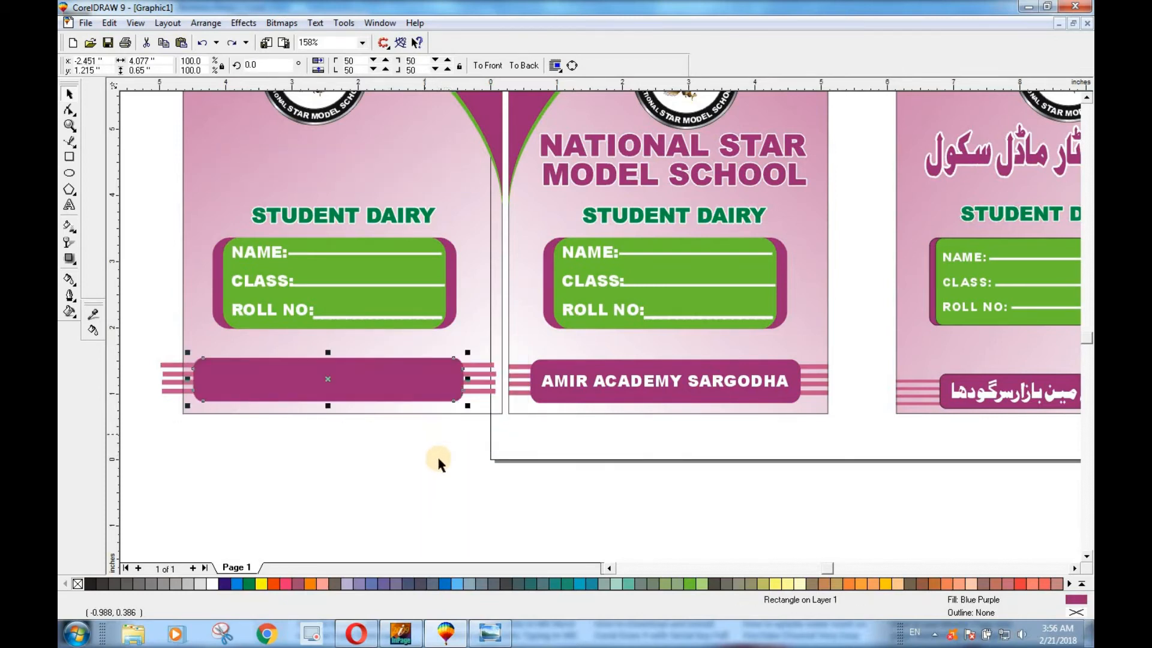
# Group the left cover's purple footer bar with its stripes and place the group inside that cover's background with PowerClip
pyautogui.click(410, 477)
pyautogui.moveTo(155, 437); pyautogui.dragTo(498, 344)
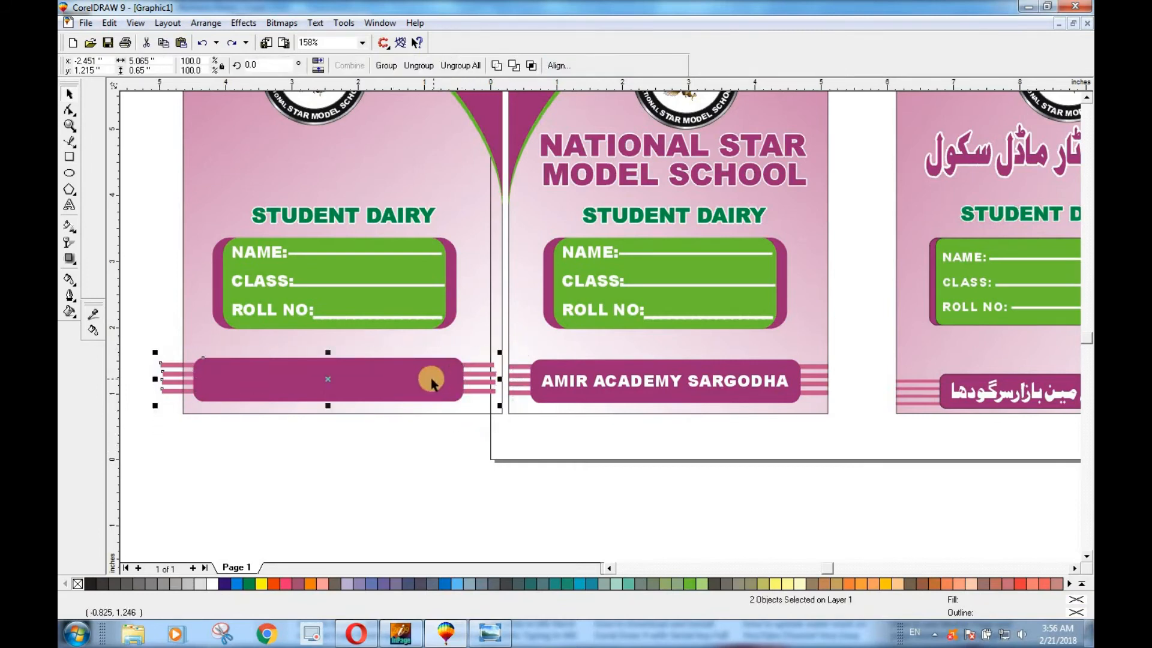
pyautogui.hotkey('ctrl', 'g')
pyautogui.moveTo(414, 388); pyautogui.dragTo(457, 343)
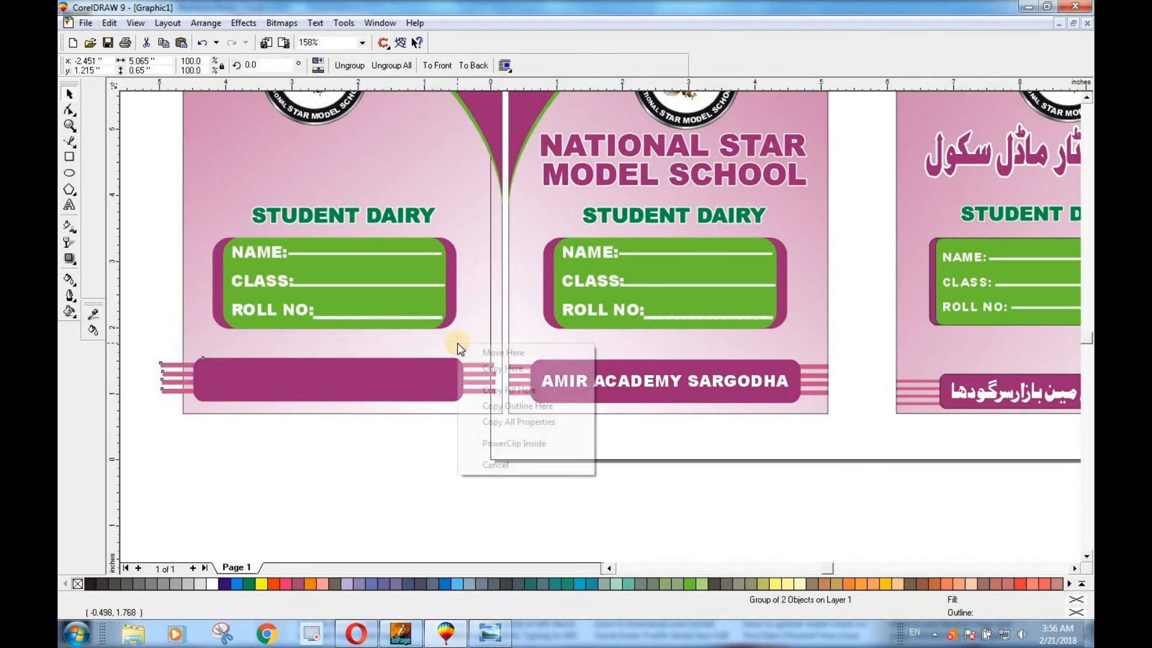
pyautogui.click(500, 443)
# Edit the left cover's PowerClip contents to move the footer group down to the cover's lower edge, and finish editing
pyautogui.rightClick(353, 165)
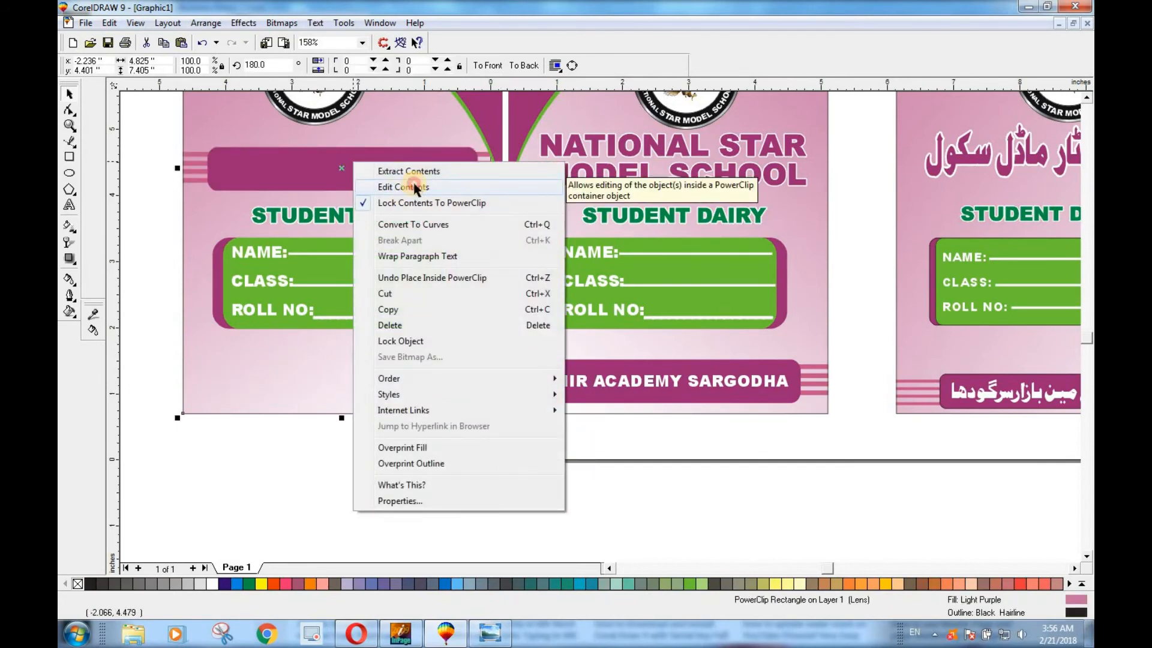
pyautogui.click(417, 187)
pyautogui.moveTo(372, 176); pyautogui.dragTo(376, 391)
pyautogui.rightClick(375, 390)
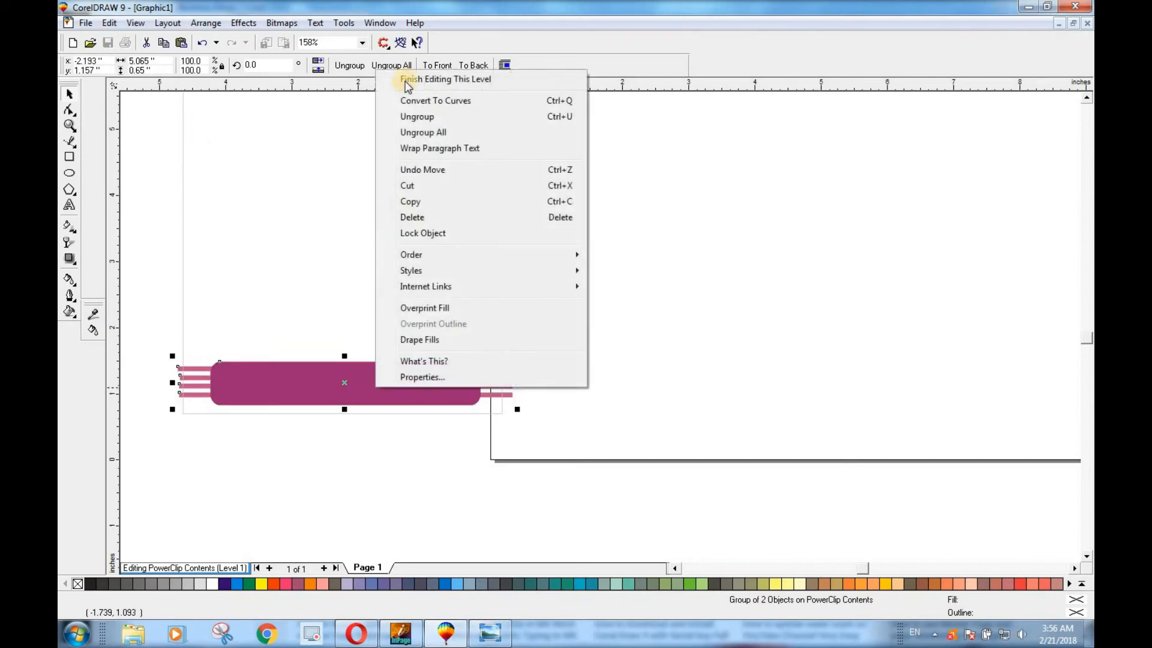
pyautogui.click(407, 81)
pyautogui.click(449, 474)
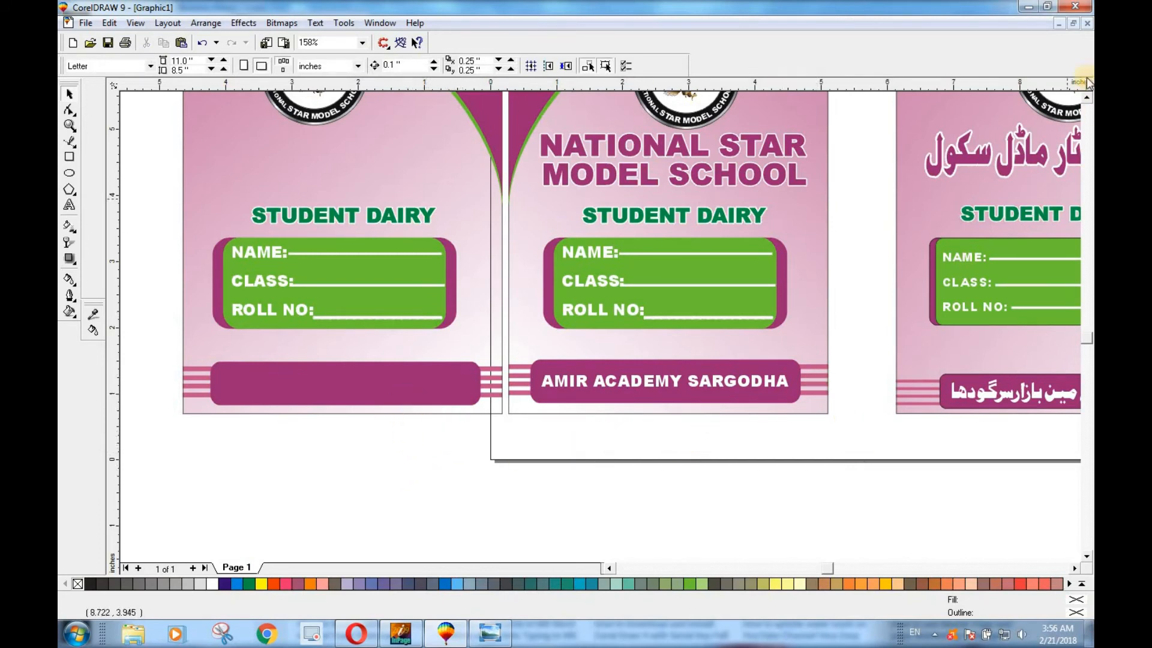
# Place copies of the eagle emblem, about 0.67 in wide, in the upper inner corners of the front and left covers
pyautogui.click(1087, 99)
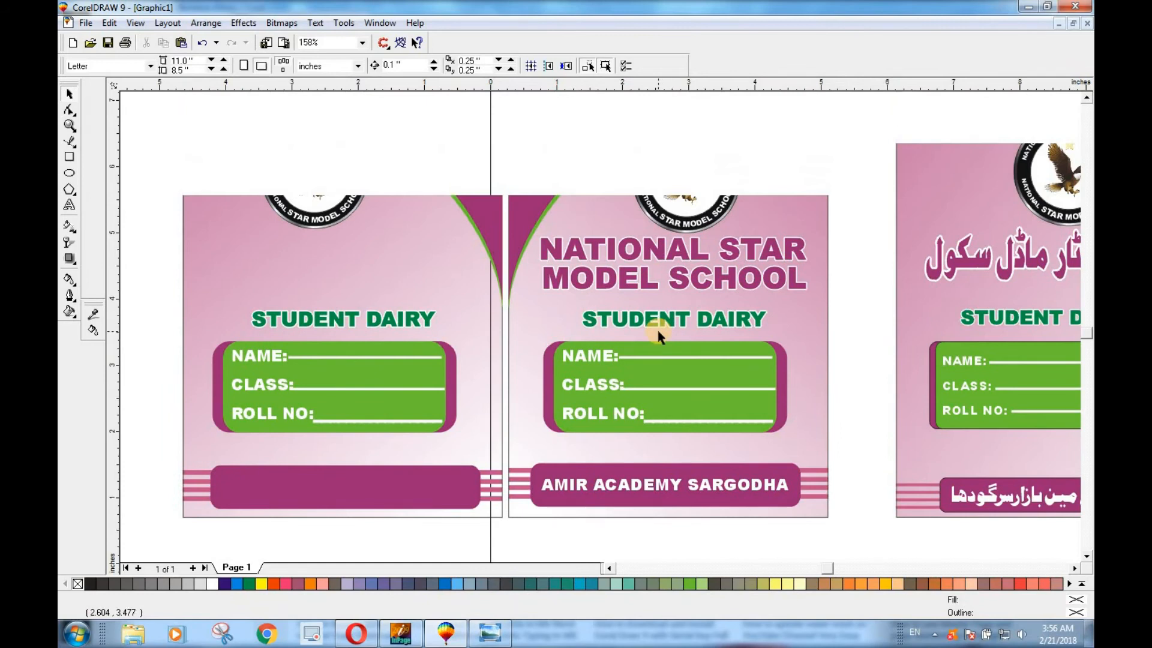
pyautogui.scroll(-1, 657, 329)
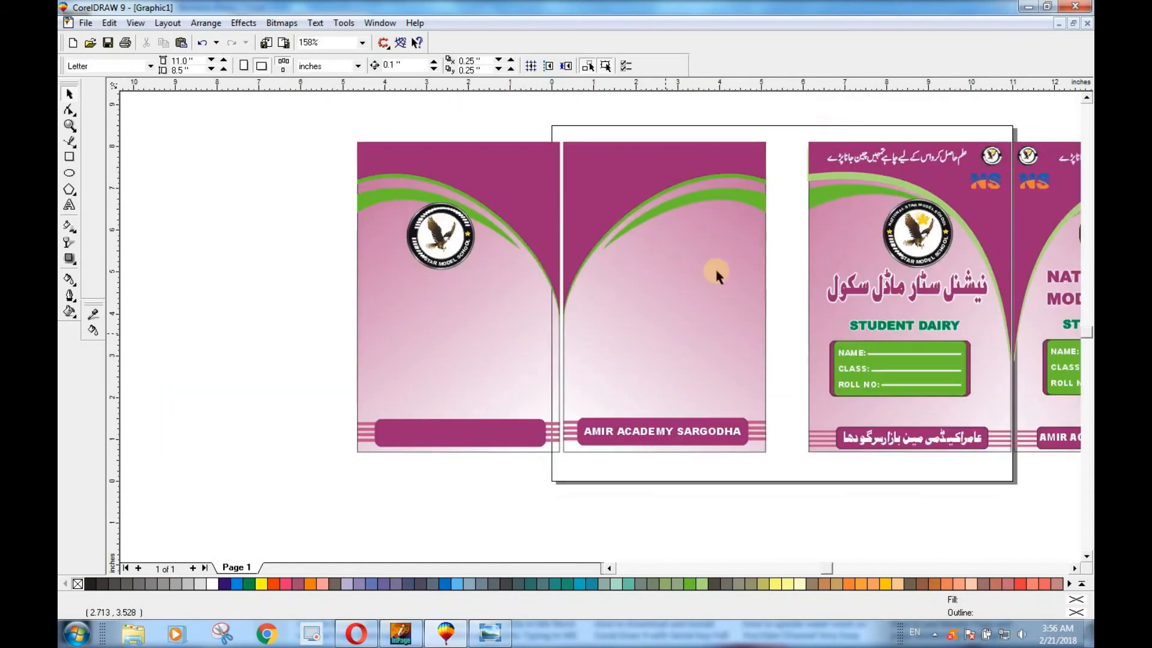
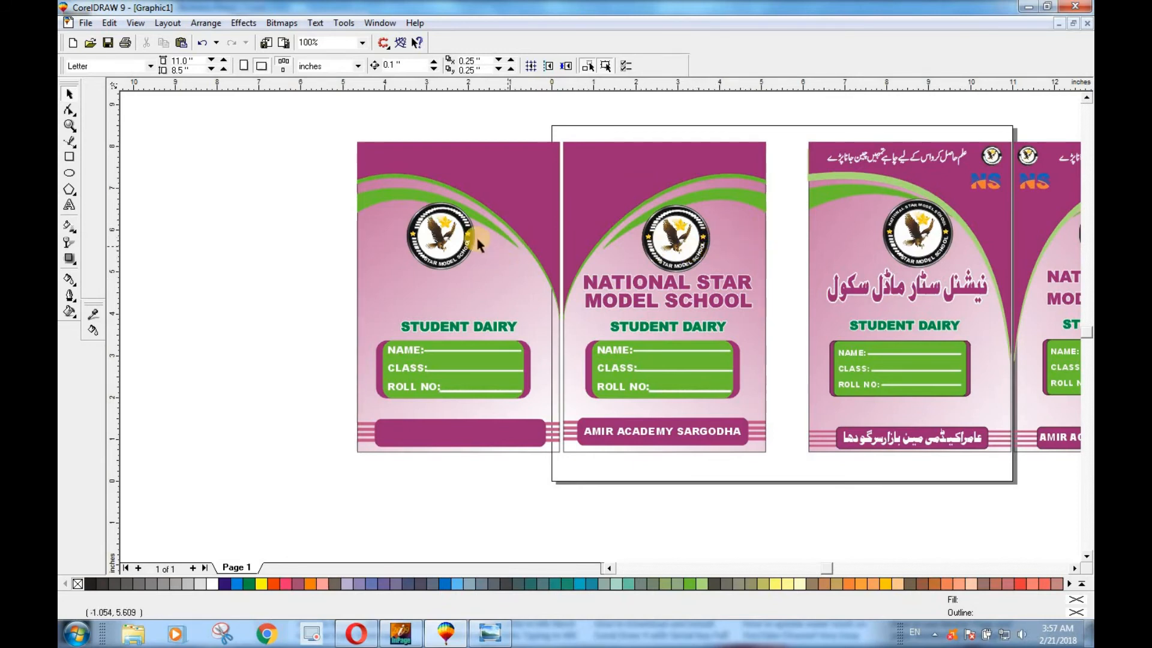
pyautogui.click(681, 246)
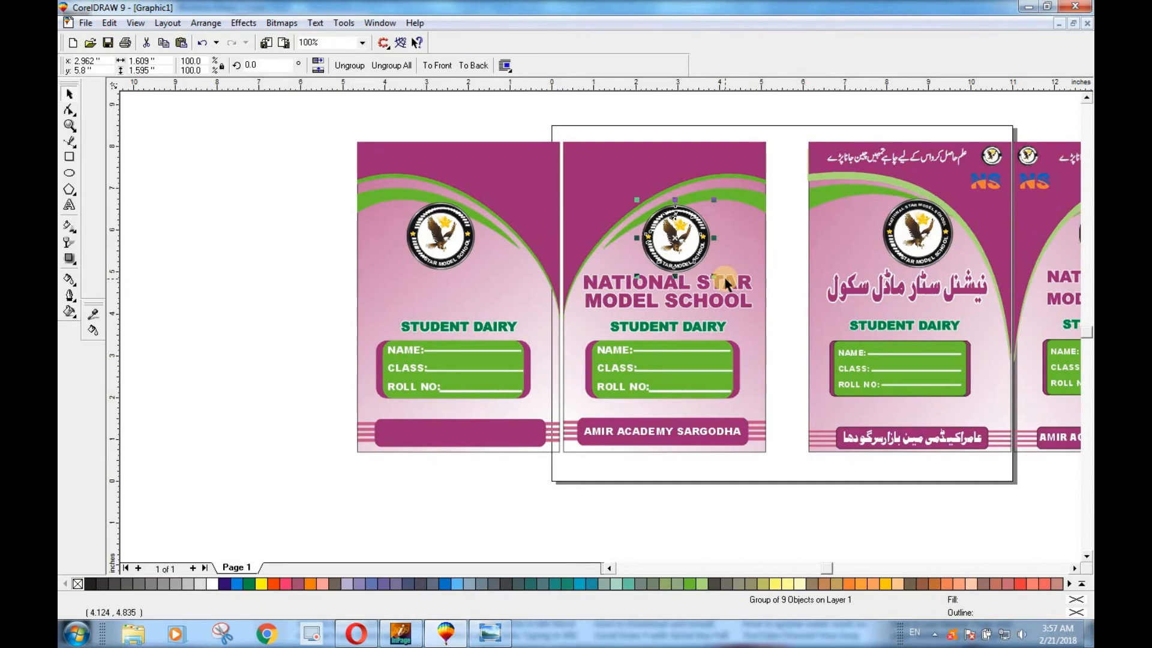
pyautogui.click(675, 243)
pyautogui.moveTo(680, 246); pyautogui.dragTo(582, 161)
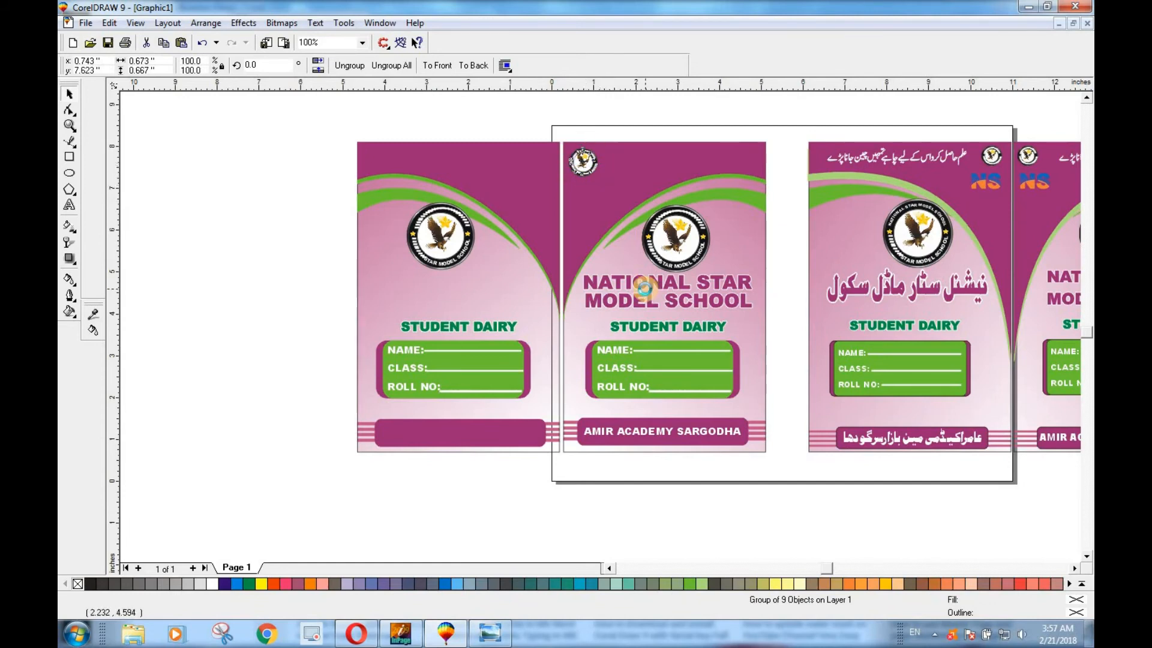
pyautogui.moveTo(580, 162); pyautogui.dragTo(543, 163)
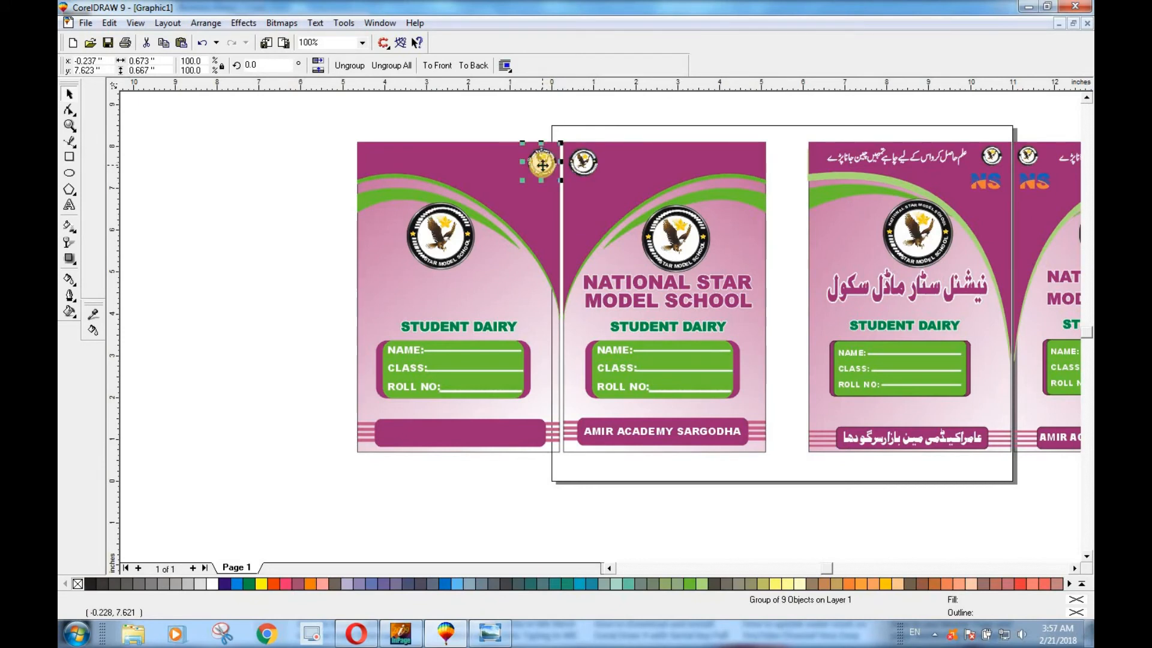
pyautogui.click(274, 273)
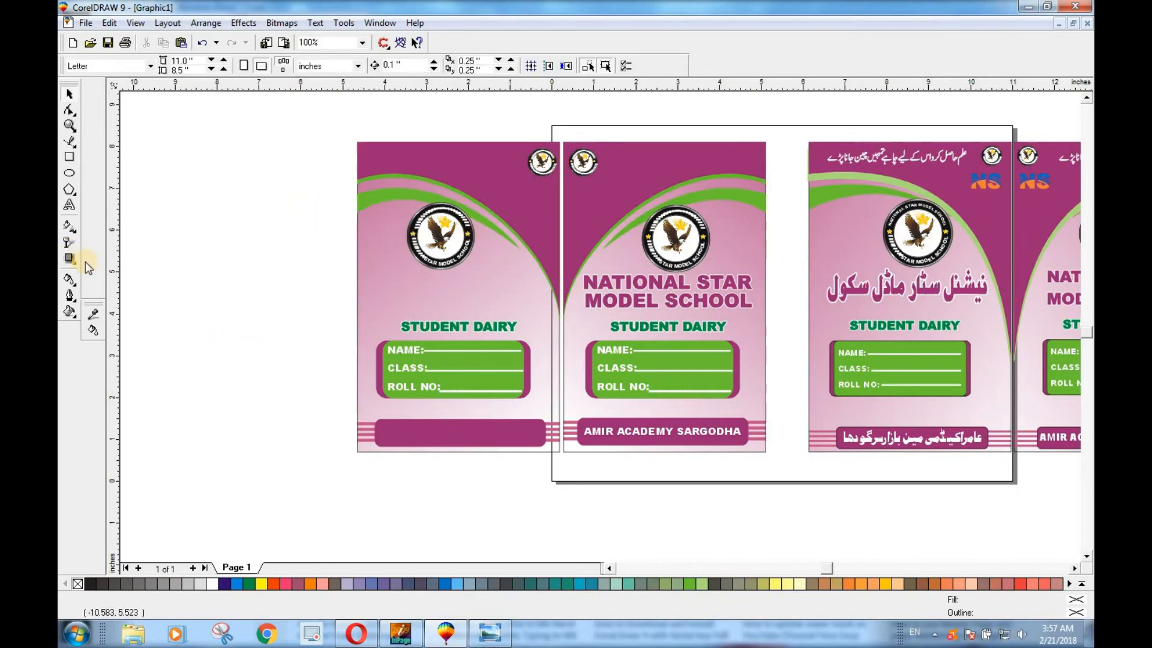
# Add the artistic text NS in the empty area beside the left cover and set its font to Arial Black
pyautogui.click(70, 206)
pyautogui.click(276, 318)
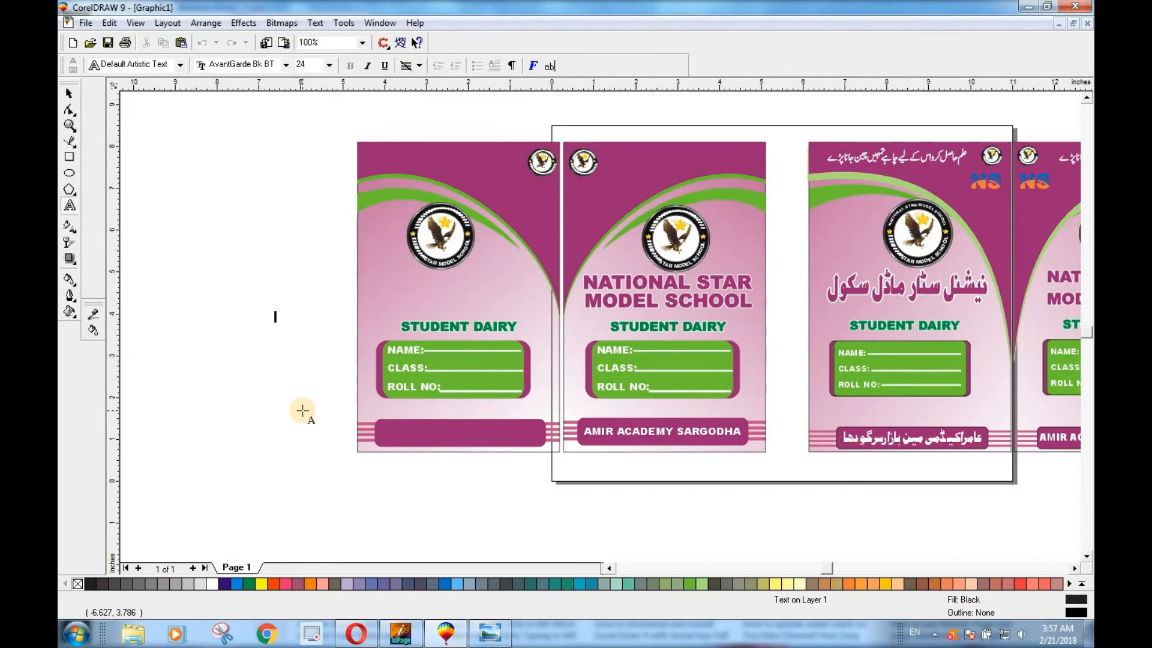
pyautogui.click(69, 94)
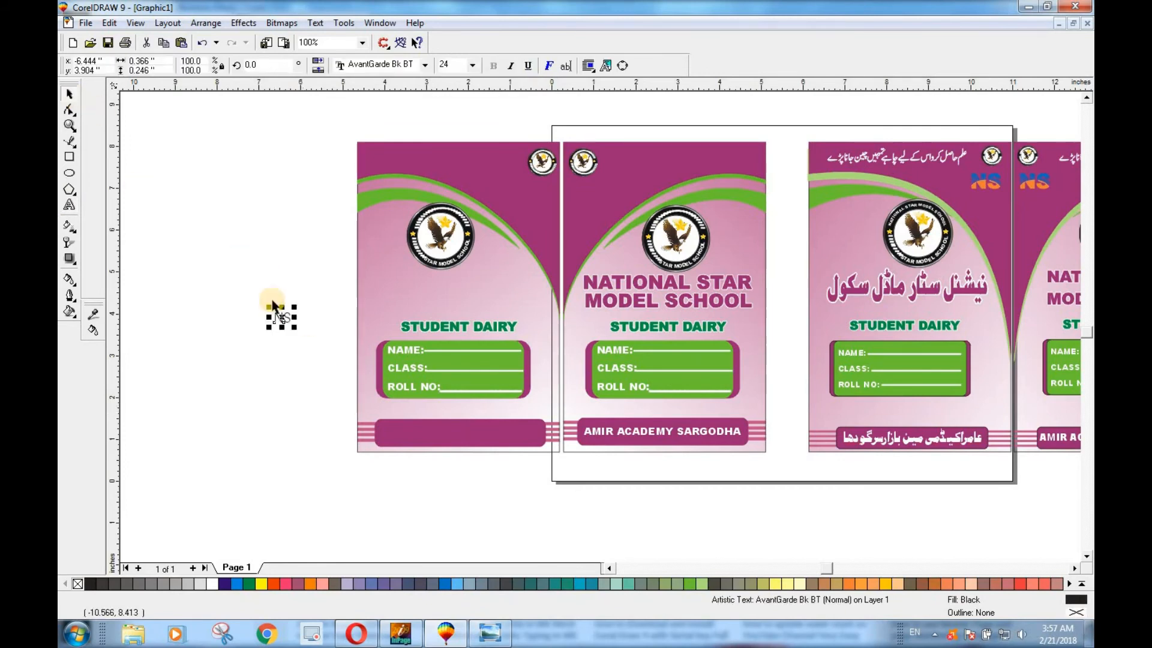
pyautogui.click(423, 66)
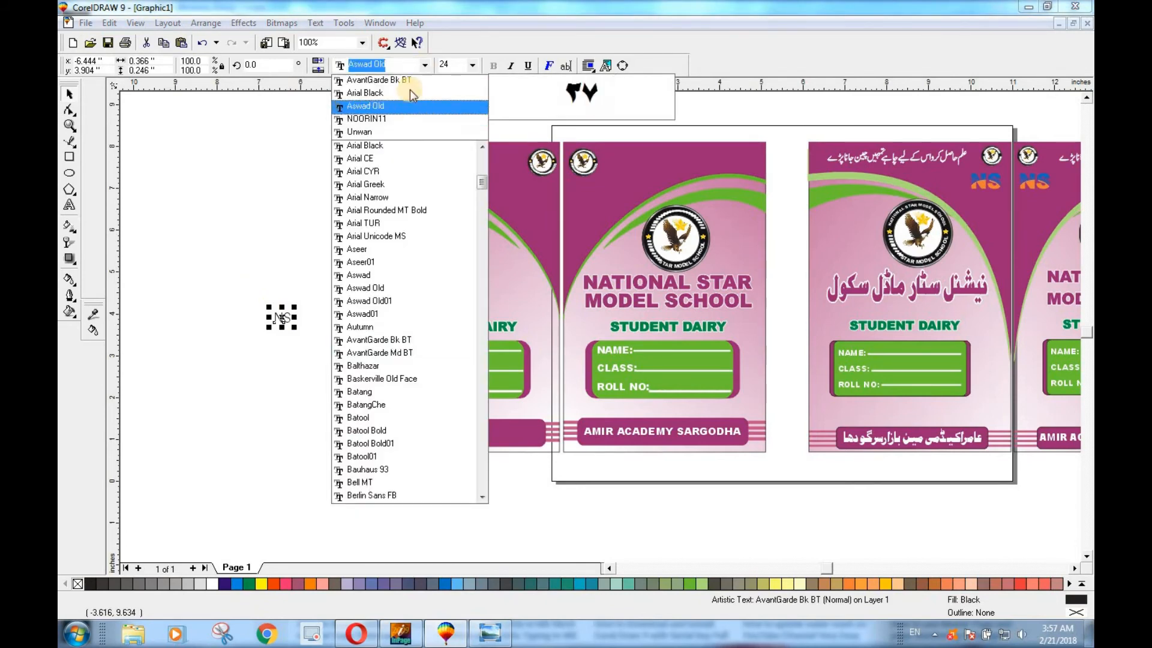
pyautogui.click(410, 93)
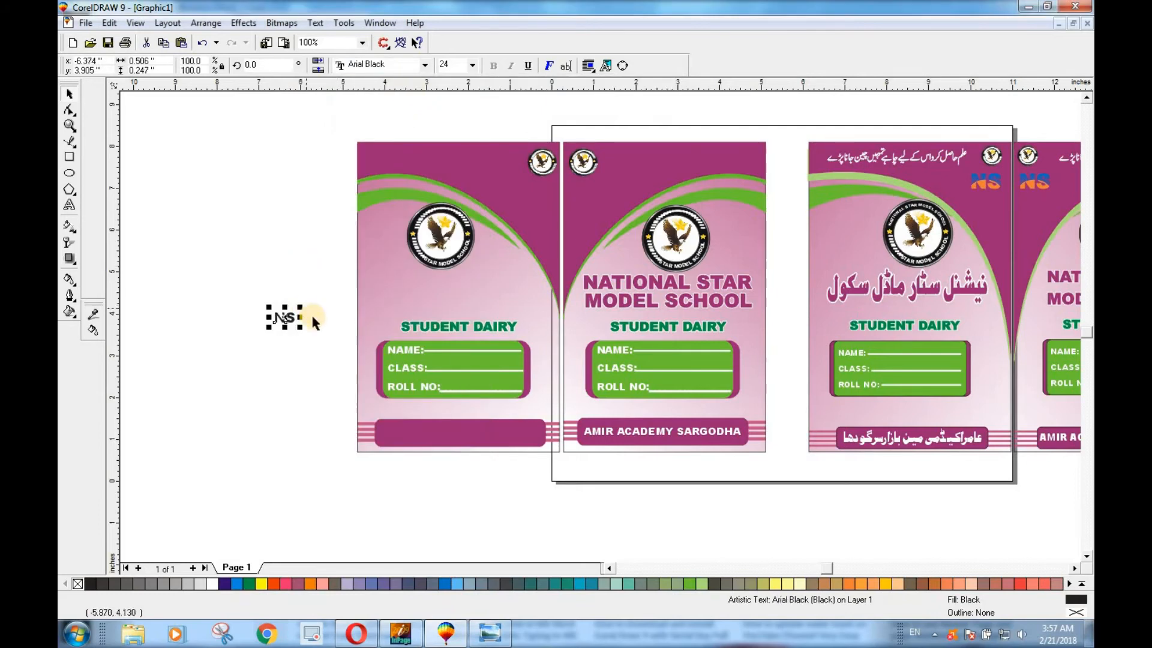
# Enlarge the NS text to about 3.73 in wide beside the left cover and fill it with Cyan
pyautogui.moveTo(301, 305); pyautogui.dragTo(367, 255)
pyautogui.moveTo(286, 317); pyautogui.dragTo(266, 285)
pyautogui.click(246, 292)
pyautogui.click(246, 292)
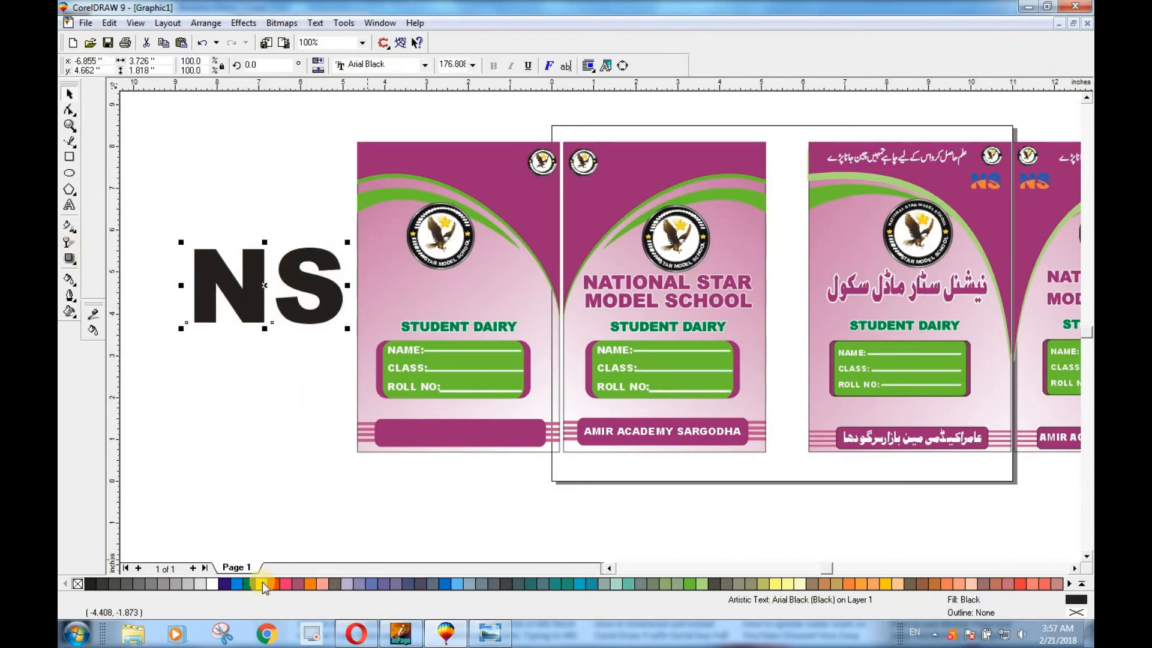
pyautogui.click(240, 583)
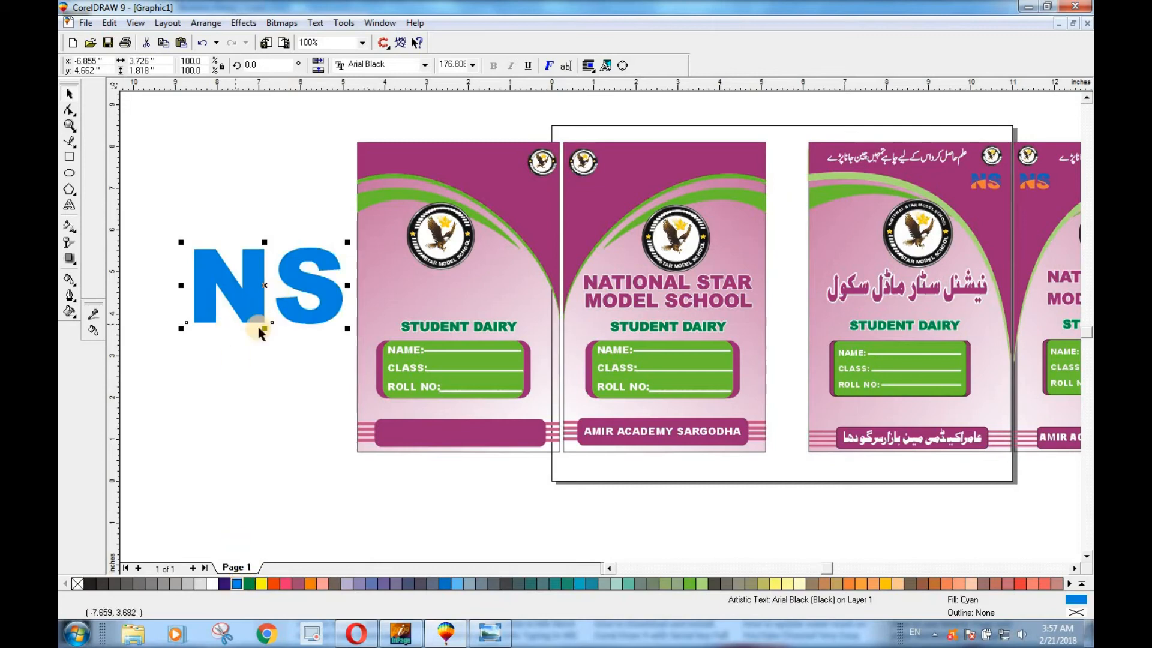
# Move the NS text up about 1 in and overlap its lower part with an Orange-filled ellipse about 4.04 by 2.34 in
pyautogui.click(250, 404)
pyautogui.moveTo(266, 307); pyautogui.dragTo(261, 262)
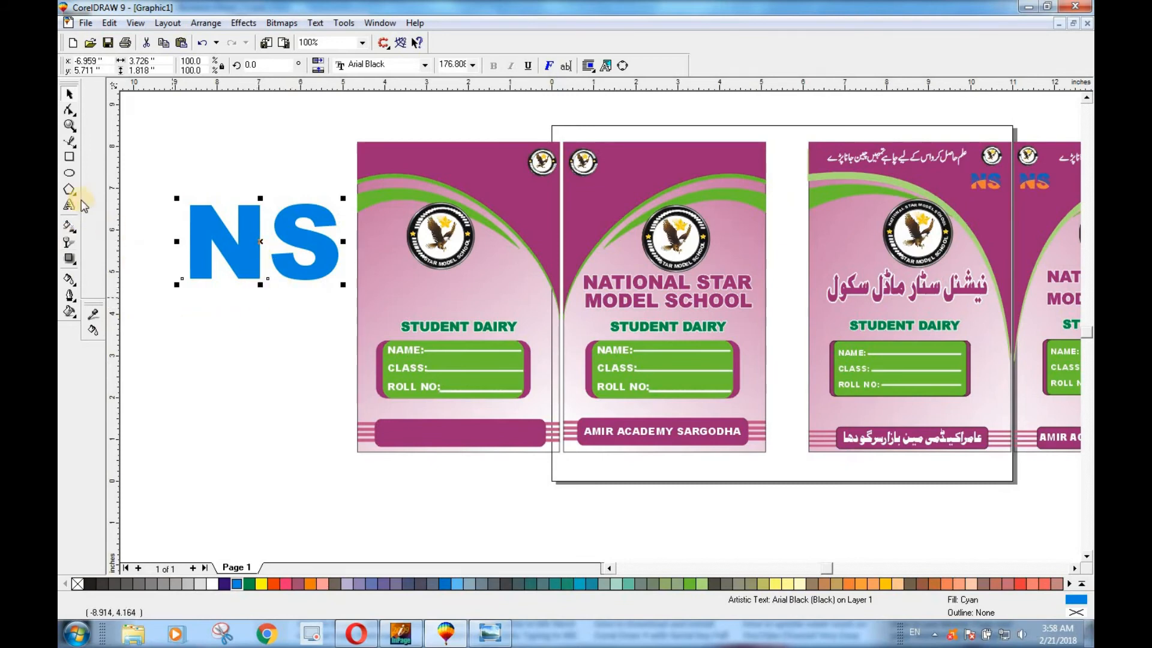
pyautogui.click(70, 175)
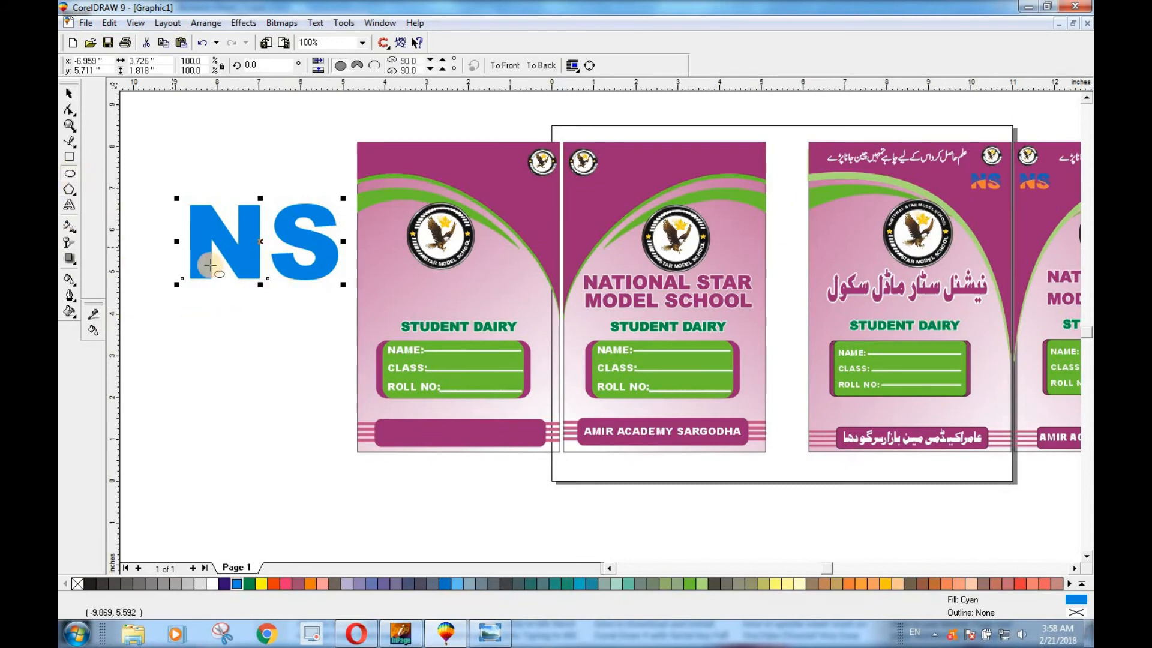
pyautogui.moveTo(187, 241); pyautogui.dragTo(352, 339)
pyautogui.moveTo(181, 293); pyautogui.dragTo(175, 289)
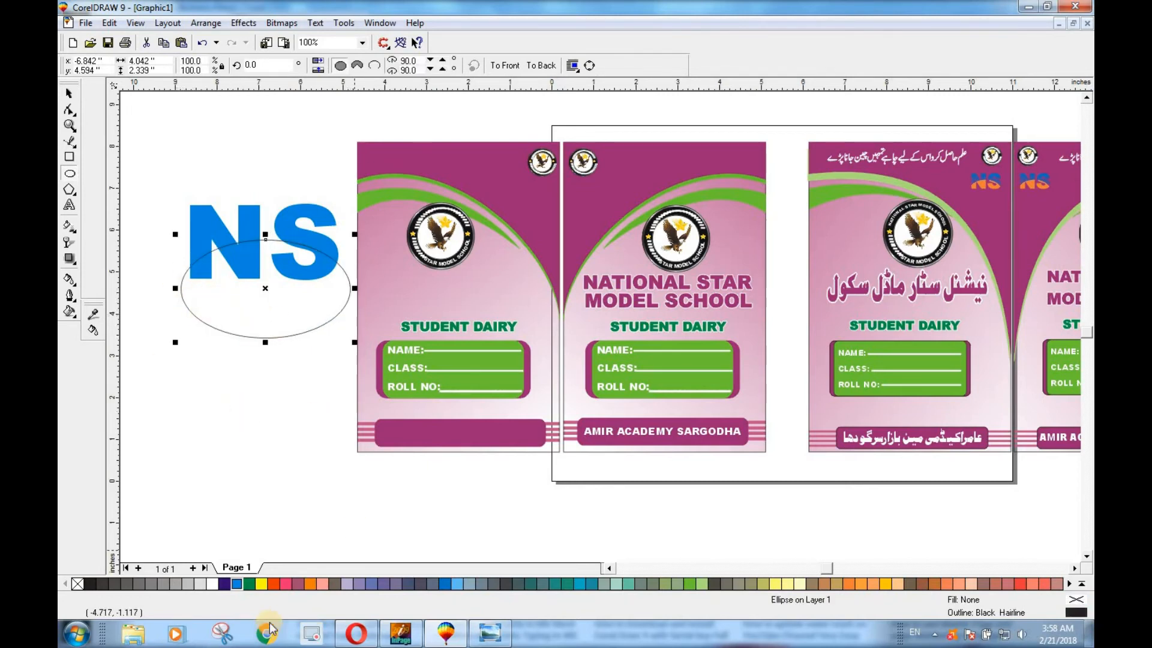
pyautogui.click(310, 584)
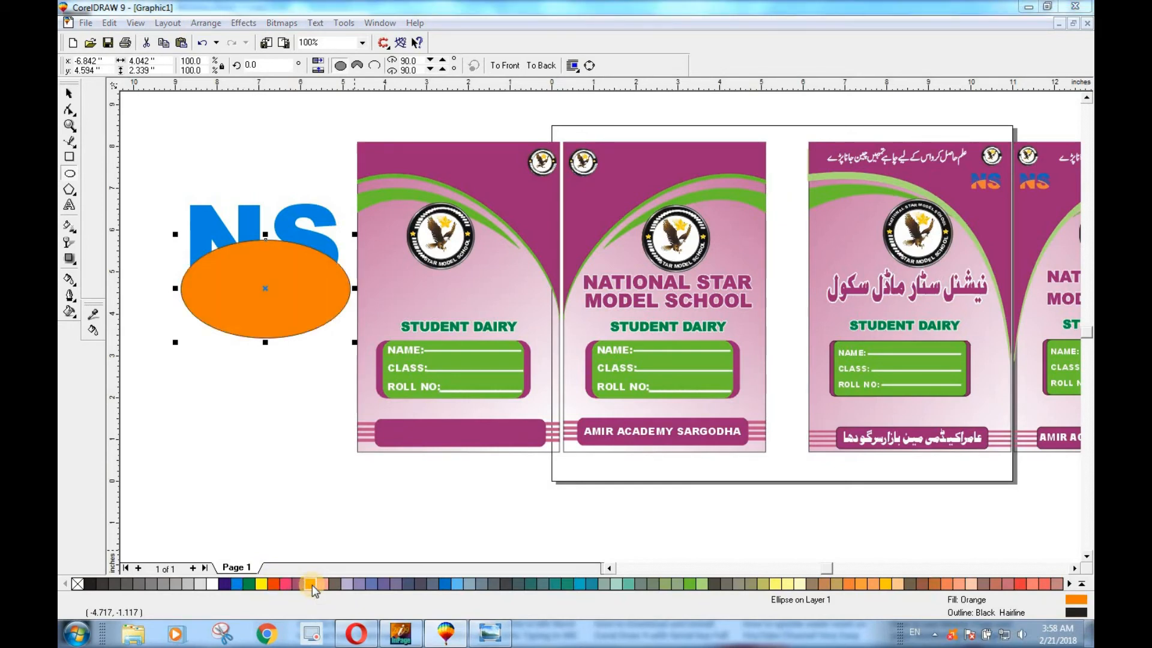
# Give the ellipse a white 6.025-point outline with rounded corners and line caps, placed behind the fill and scaling with the image
pyautogui.press('F12')
pyautogui.click(513, 209)
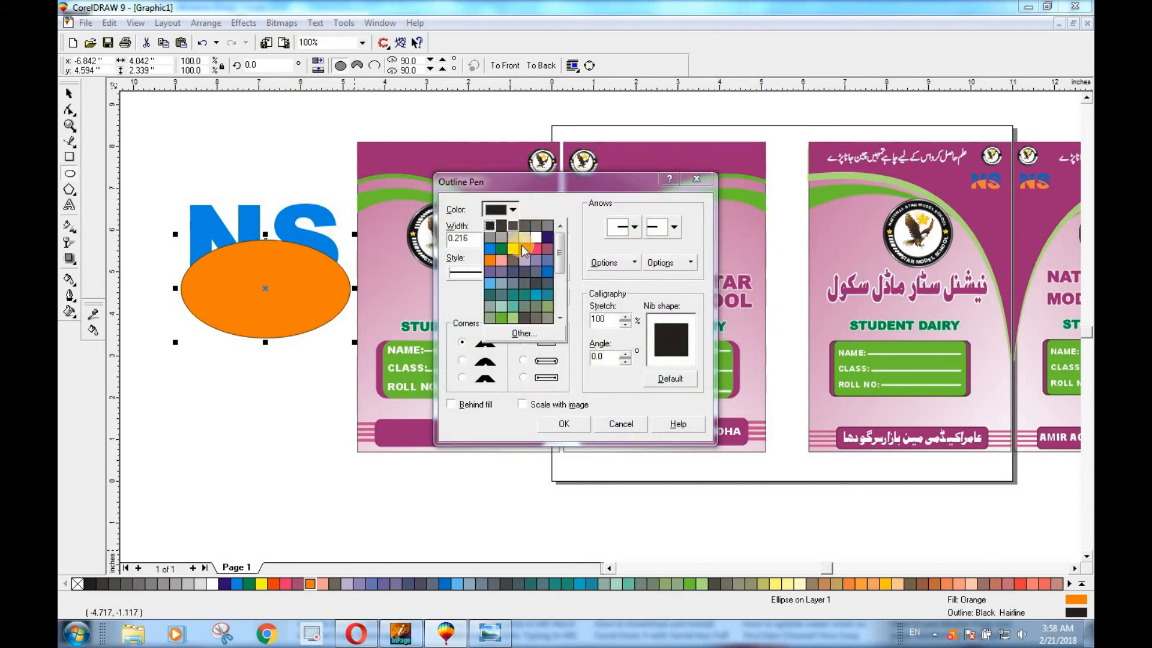
pyautogui.click(492, 240)
pyautogui.moveTo(480, 238); pyautogui.dragTo(441, 239)
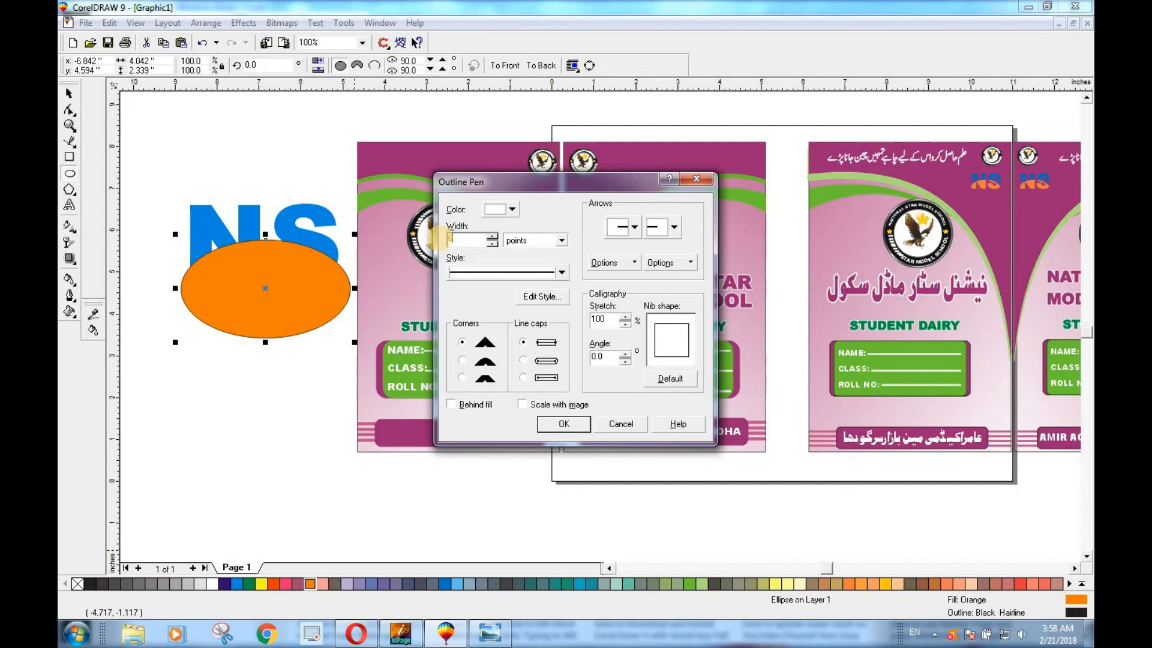
pyautogui.click(464, 361)
pyautogui.click(523, 361)
pyautogui.click(522, 405)
pyautogui.click(460, 407)
pyautogui.click(564, 424)
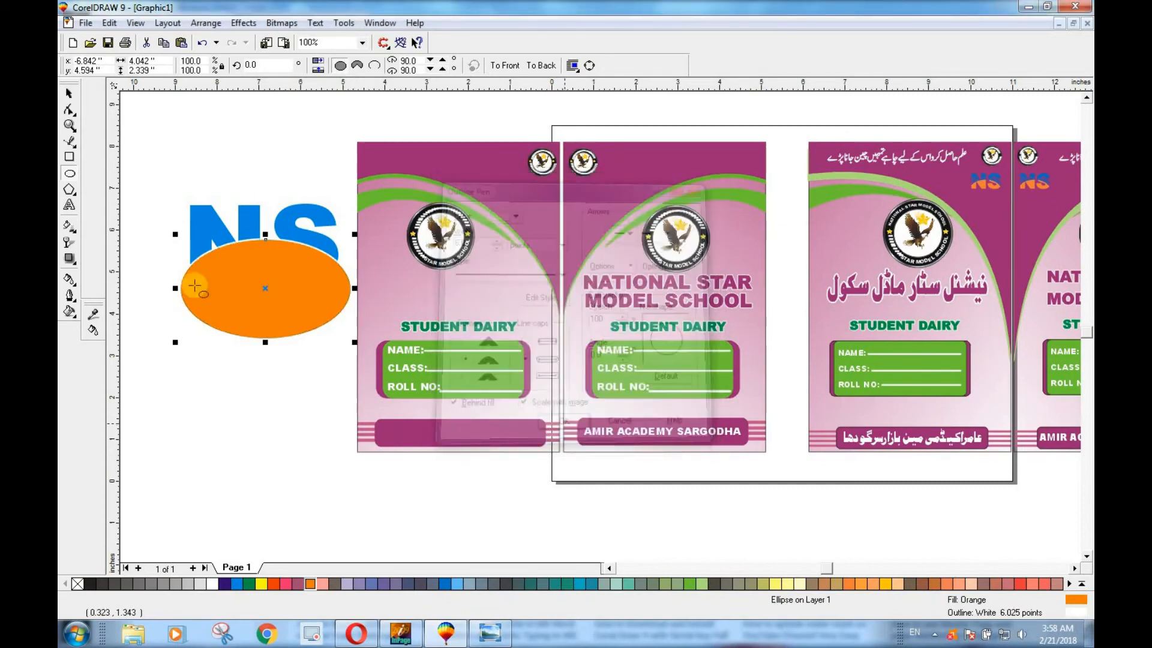
# PowerClip the orange ellipse inside the NS text
pyautogui.click(291, 281)
pyautogui.moveTo(292, 285); pyautogui.dragTo(288, 220)
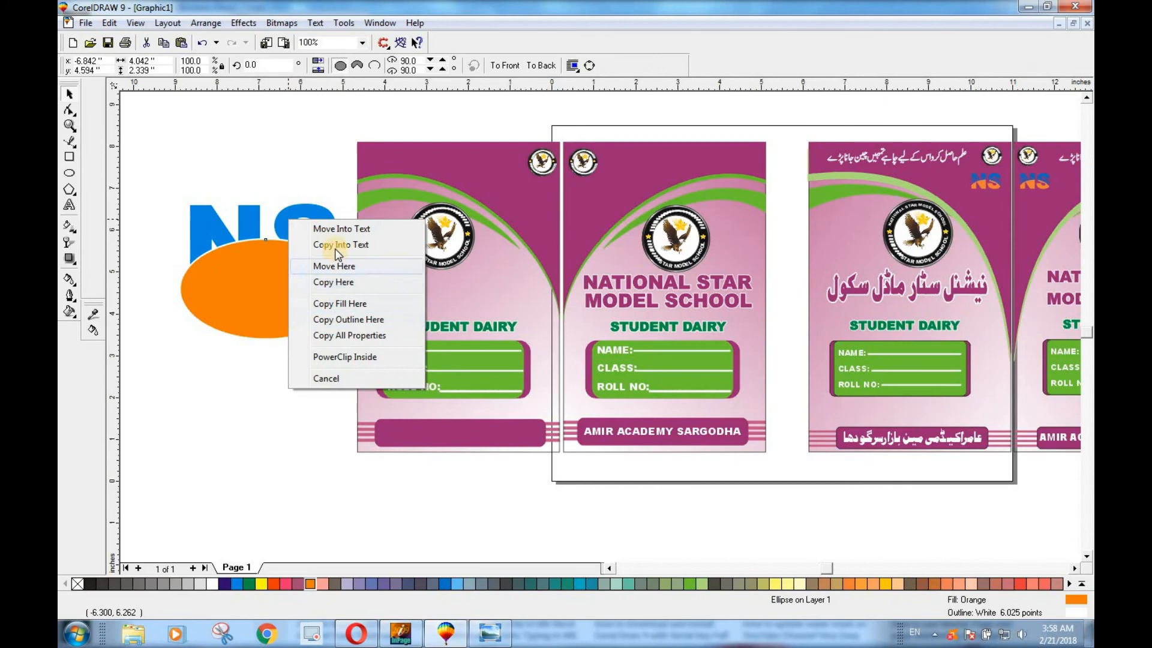
pyautogui.click(334, 359)
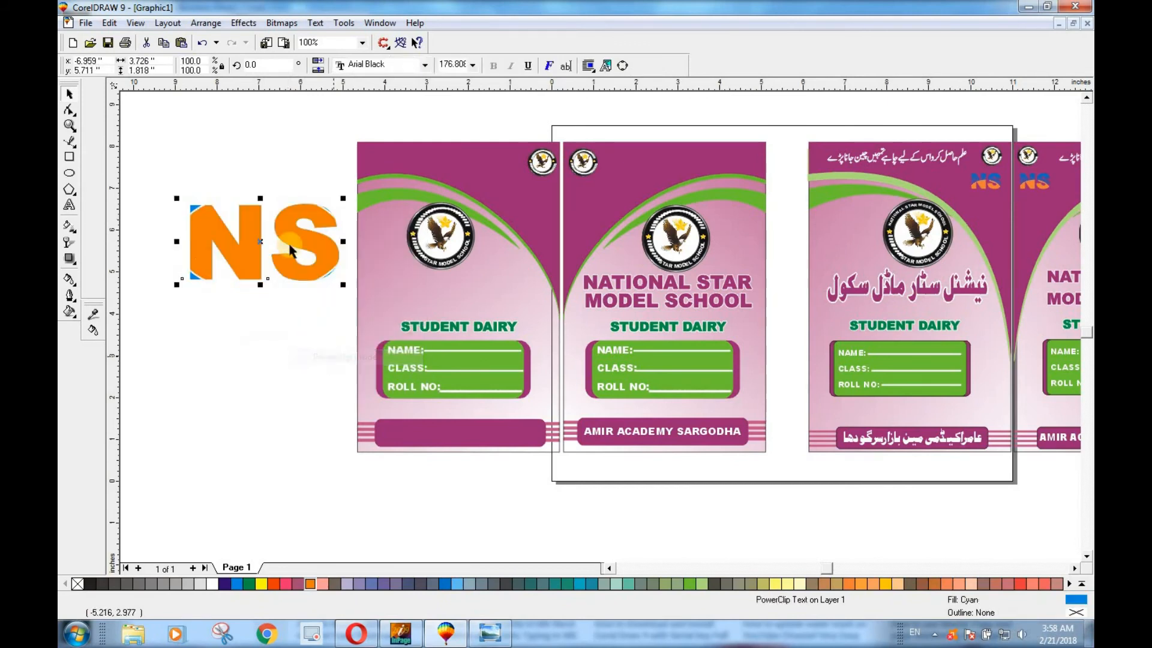
# Edit the NS text's PowerClip contents to move the ellipse down over the lower half of the letters, and finish editing
pyautogui.rightClick(251, 231)
pyautogui.click(277, 255)
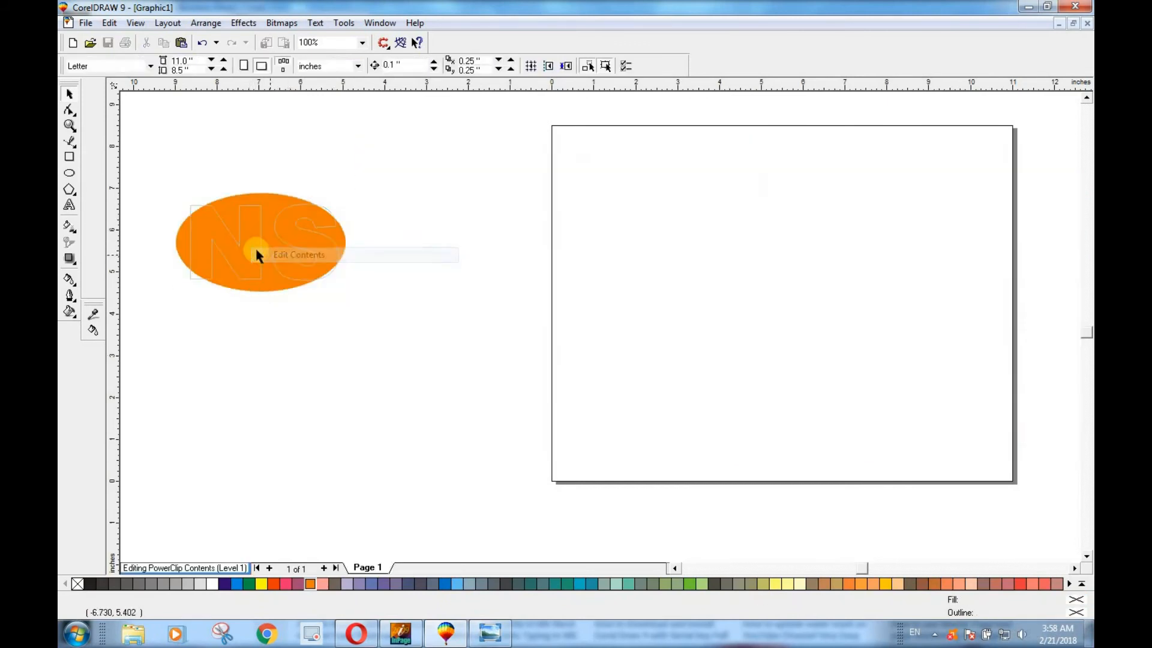
pyautogui.moveTo(260, 278); pyautogui.dragTo(259, 304)
pyautogui.rightClick(265, 269)
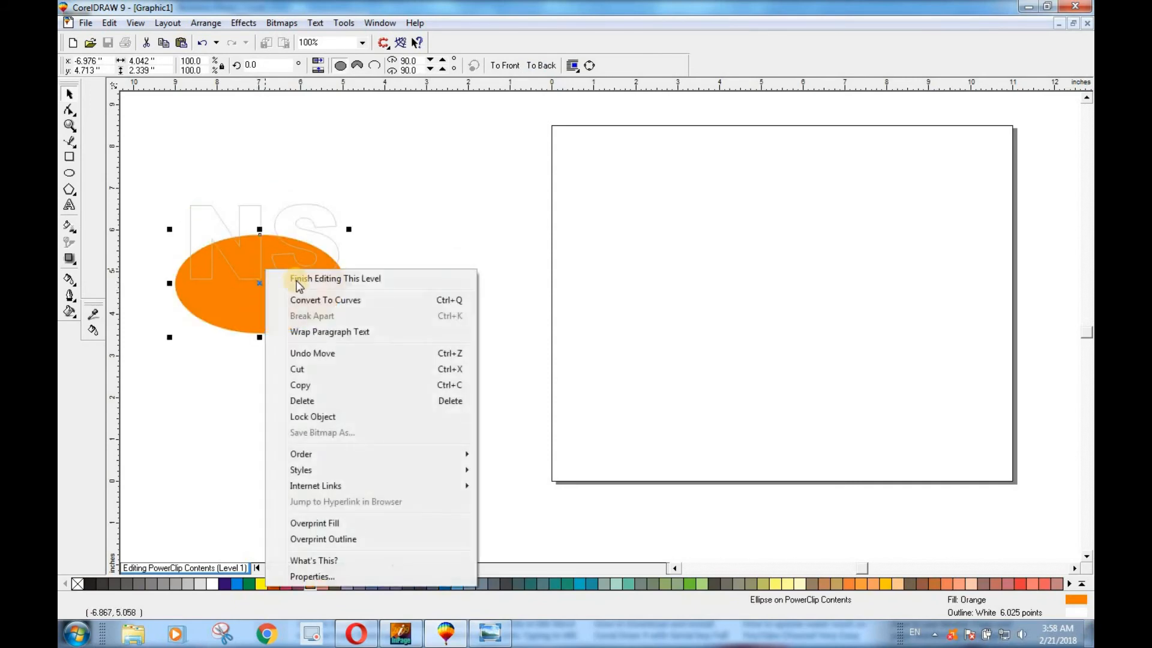
pyautogui.click(297, 280)
pyautogui.rightClick(293, 284)
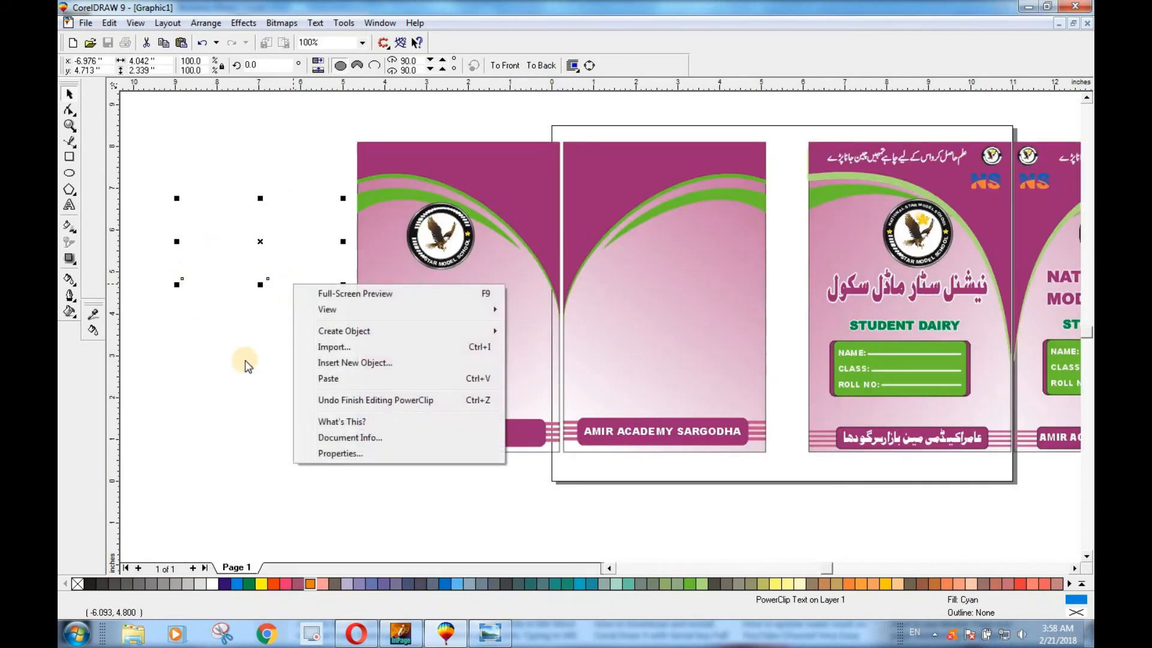
pyautogui.click(249, 365)
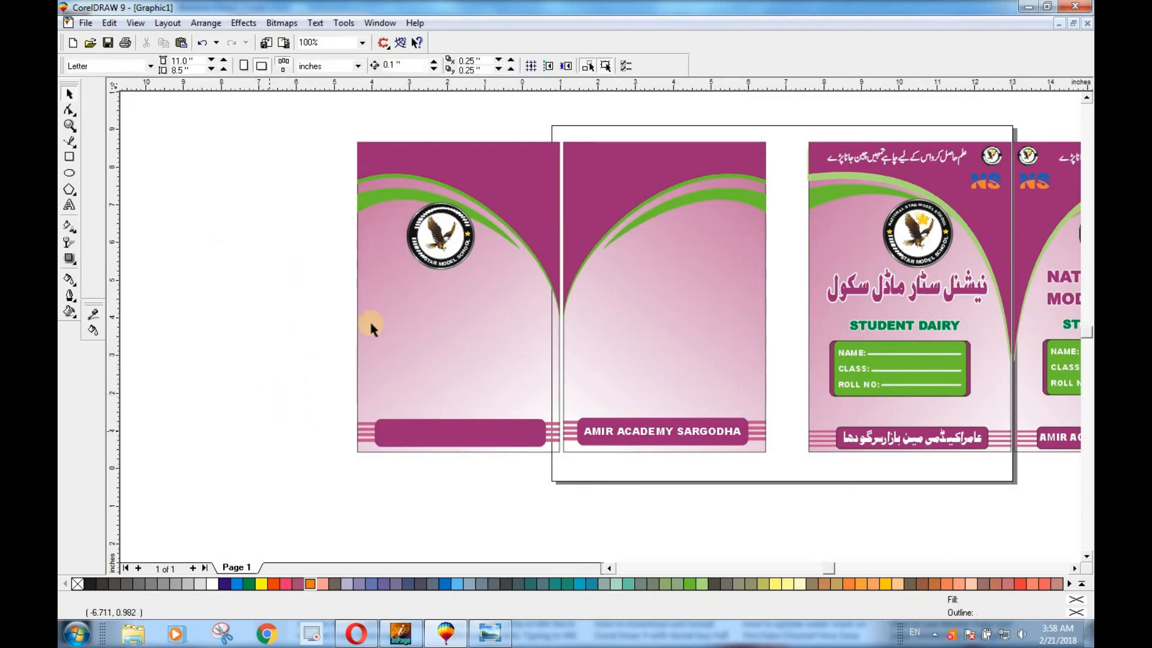
# Shrink the NS logo to about 1.07 in wide and move it below the left cover's corner emblem
pyautogui.press('F3')
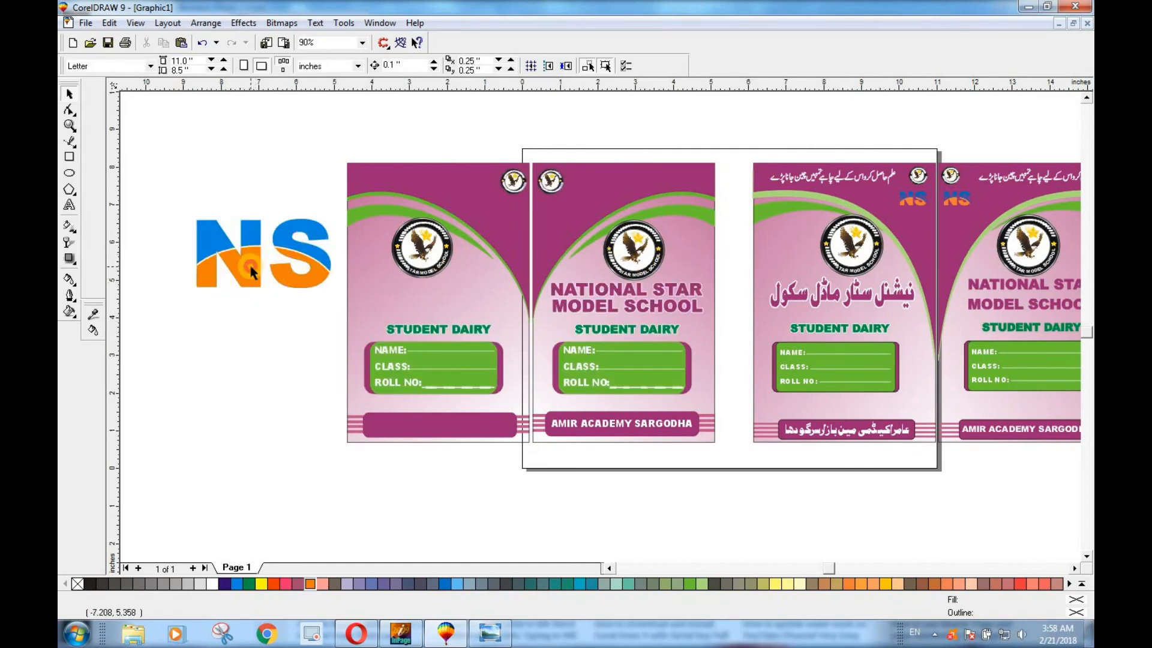
pyautogui.click(251, 271)
pyautogui.moveTo(328, 293); pyautogui.dragTo(504, 206)
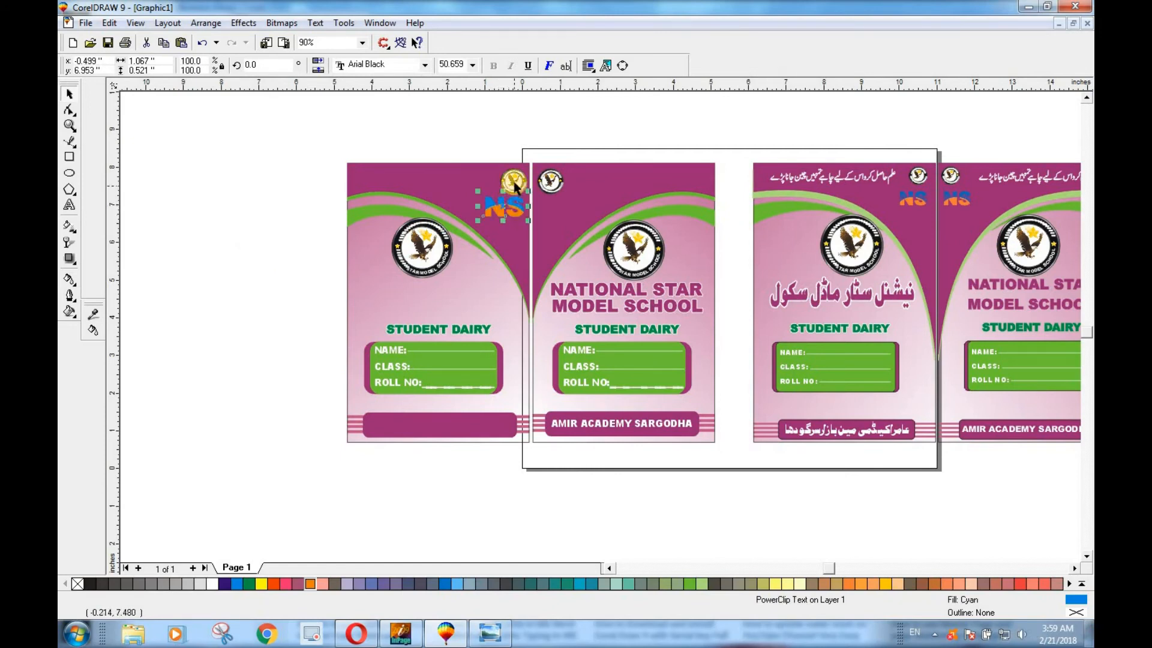
# Shift the left cover's corner emblem slightly inward above the NS logo and reduce the logo to about 0.84 in wide
pyautogui.click(509, 182)
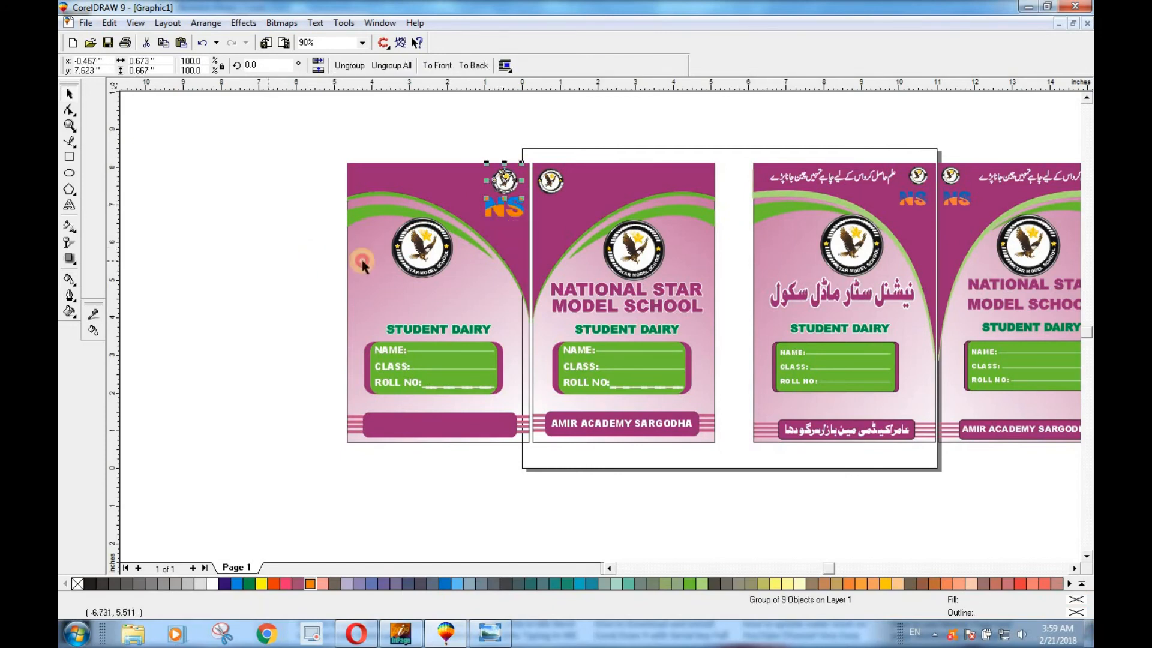
pyautogui.press('Escape')
pyautogui.click(534, 216)
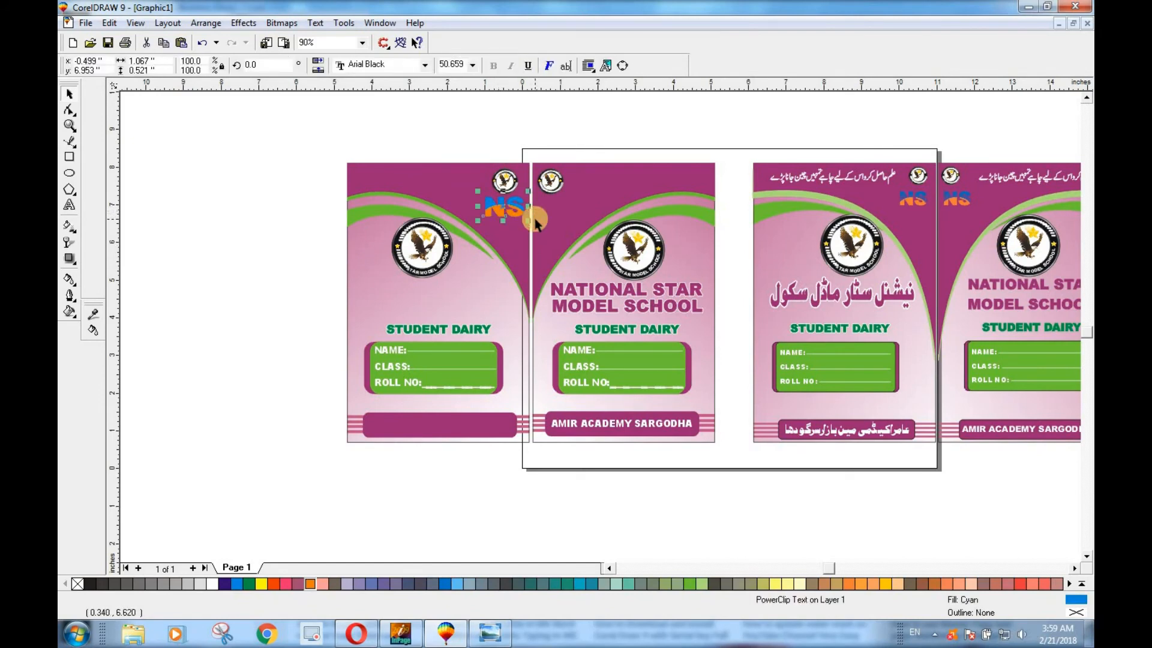
pyautogui.moveTo(531, 222); pyautogui.dragTo(518, 204)
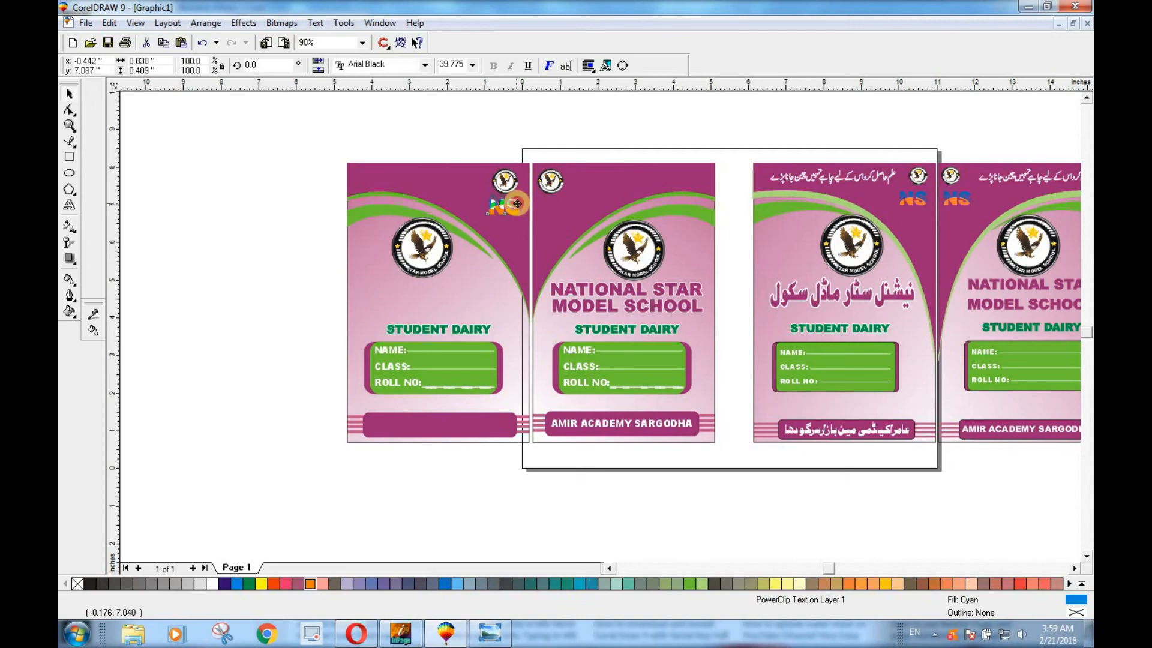
pyautogui.click(270, 262)
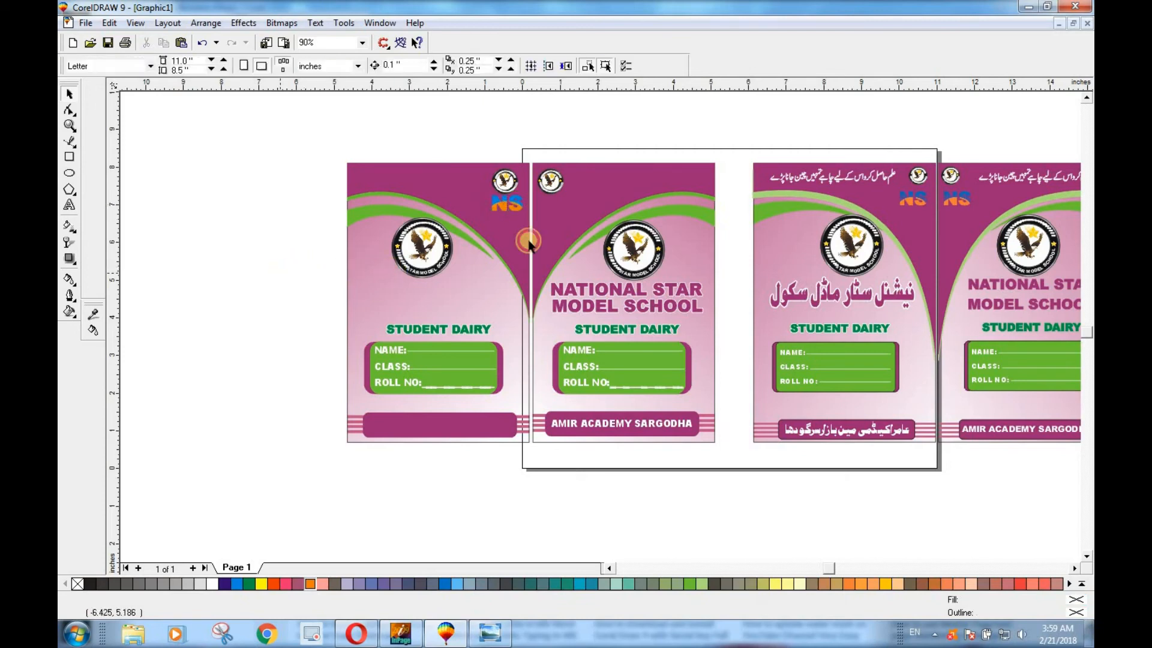
# Place a copy of the NS logo below the front cover's corner emblem
pyautogui.click(515, 205)
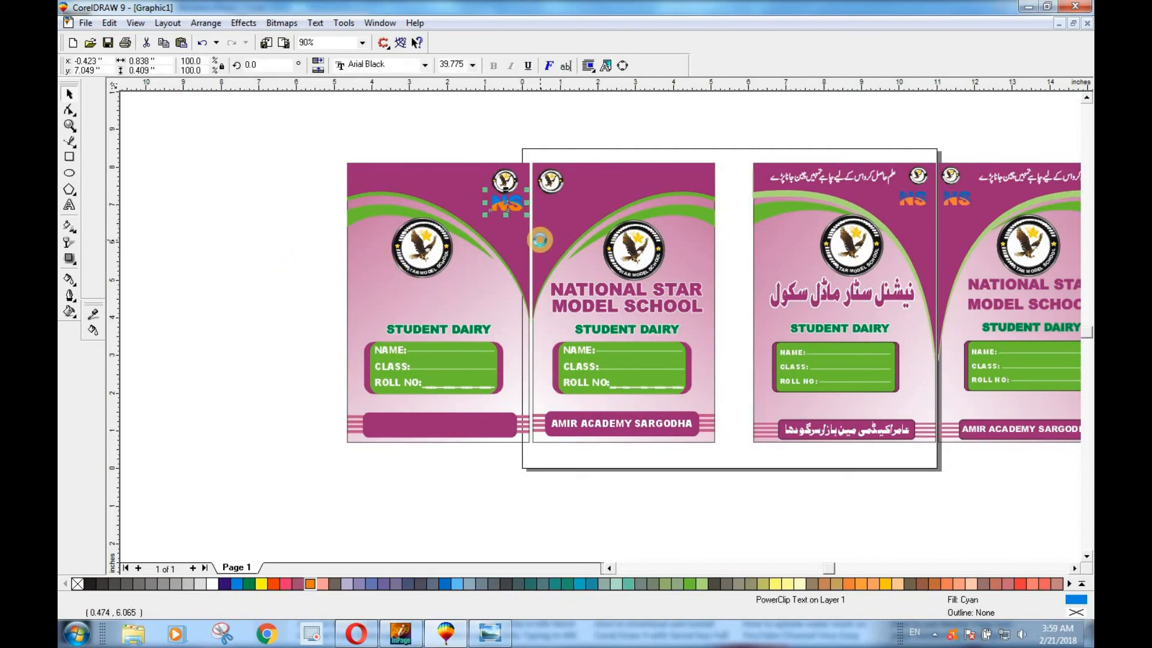
pyautogui.moveTo(506, 206); pyautogui.dragTo(551, 208)
pyautogui.click(214, 258)
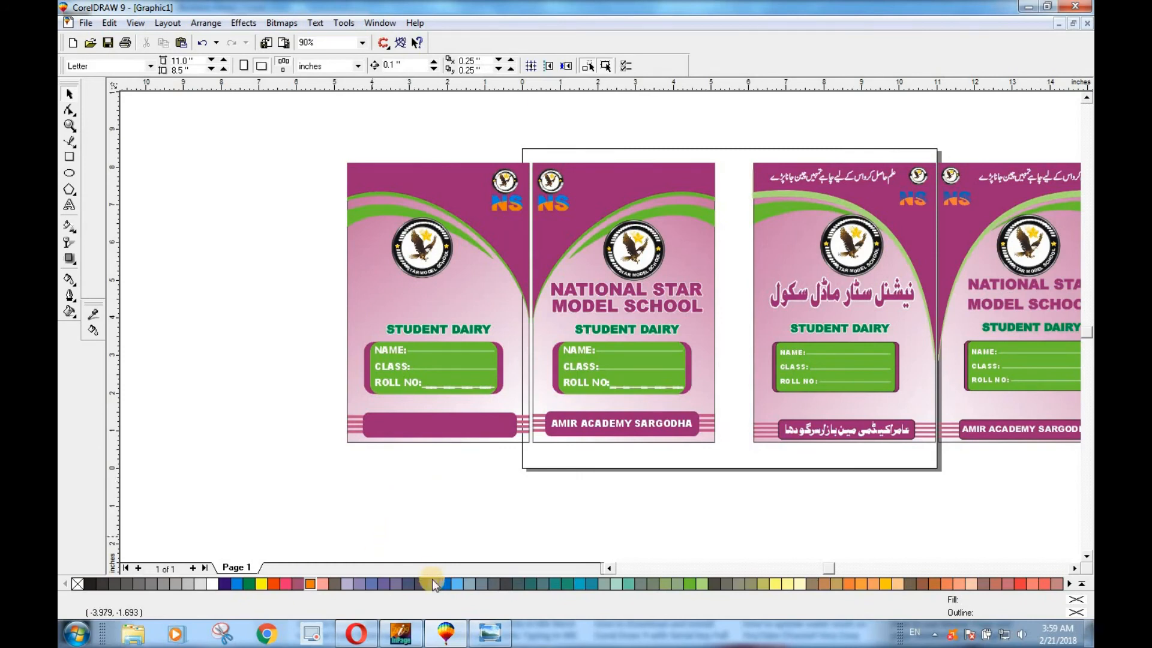
# Switch to InPage and copy all objects on the page with the three Urdu text lines
pyautogui.click(411, 638)
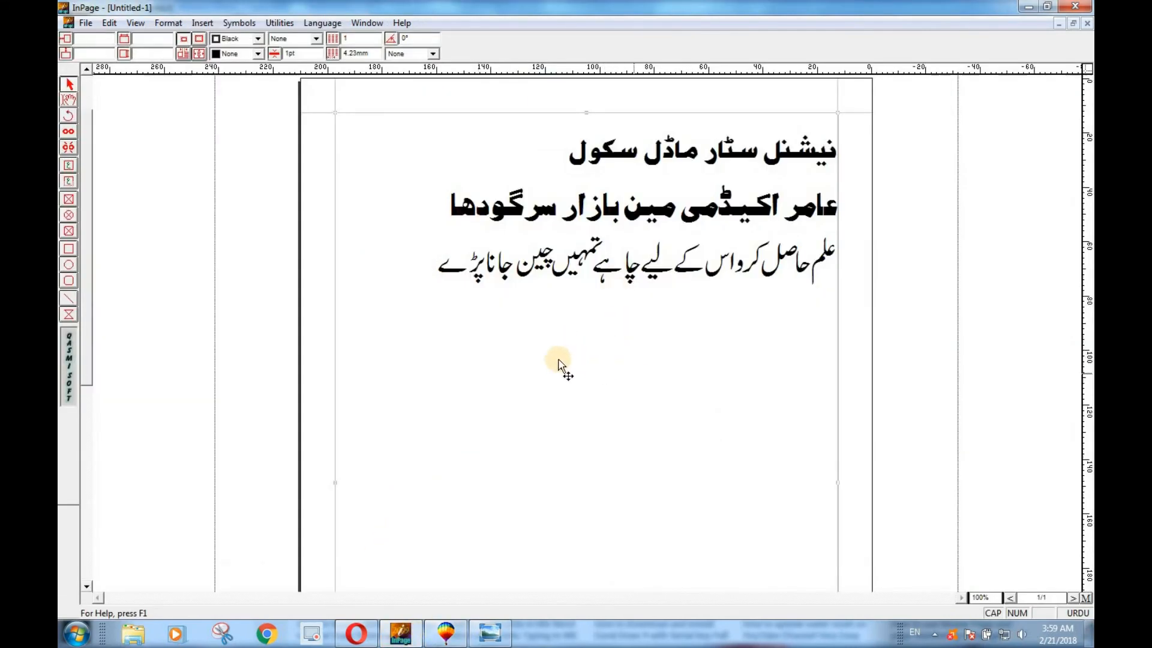
pyautogui.rightClick(382, 168)
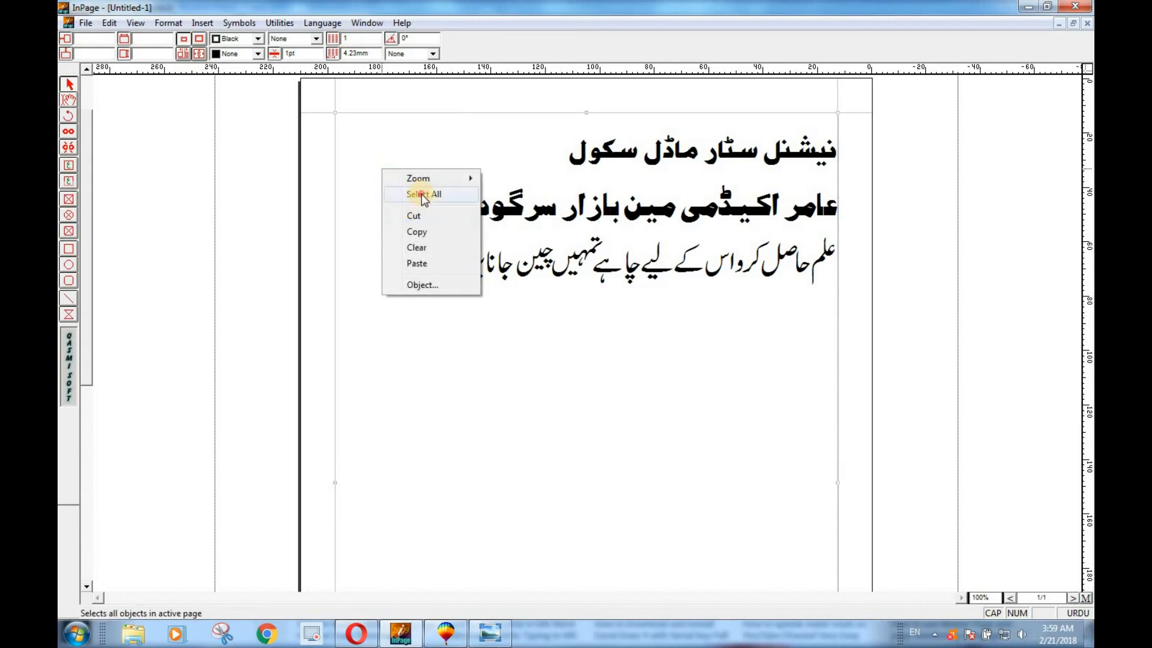
pyautogui.click(422, 194)
pyautogui.rightClick(391, 183)
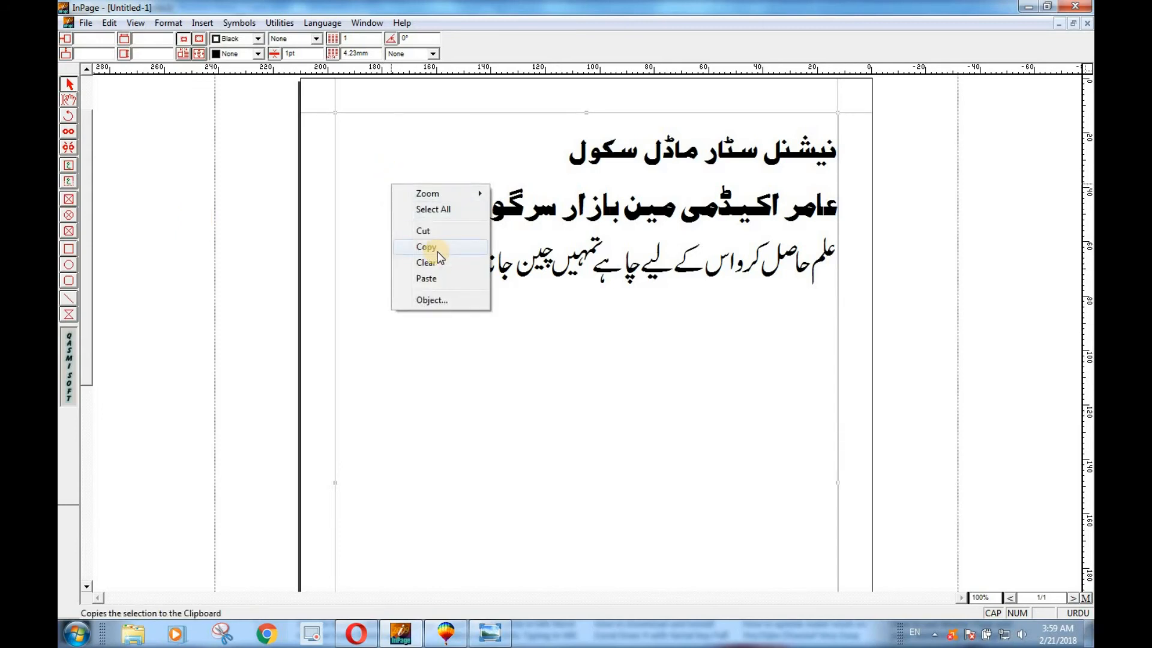
pyautogui.click(438, 250)
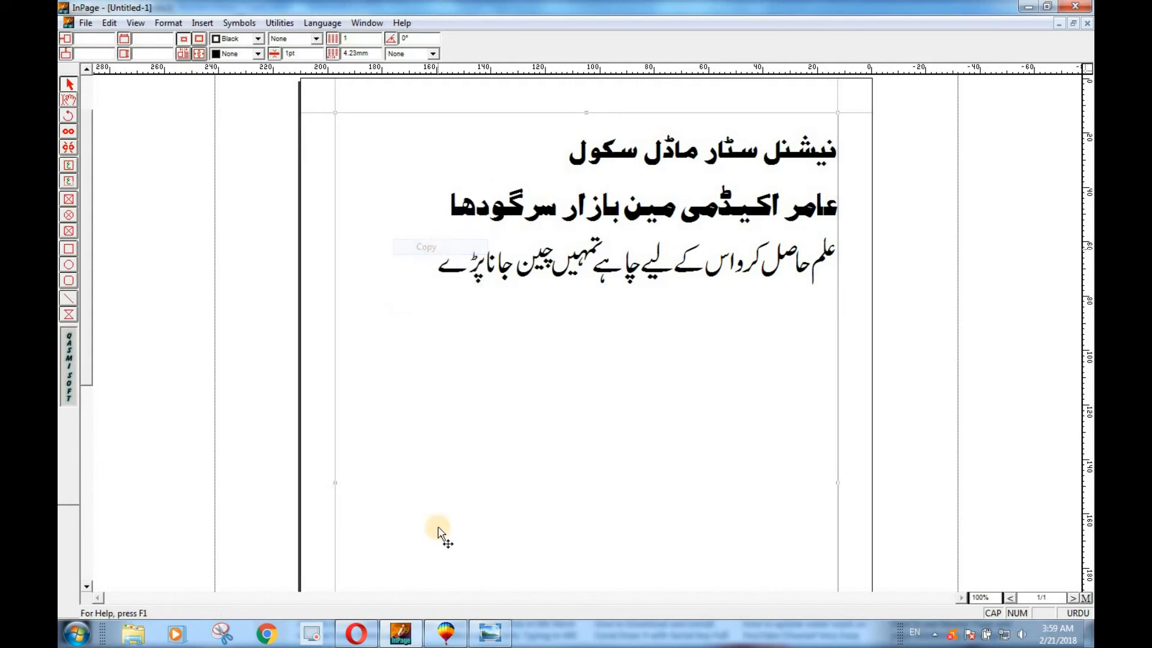
# Switch back to CorelDRAW, paste the Urdu text, scale it to 5%, and move it above the left cover's outer corner
pyautogui.click(445, 633)
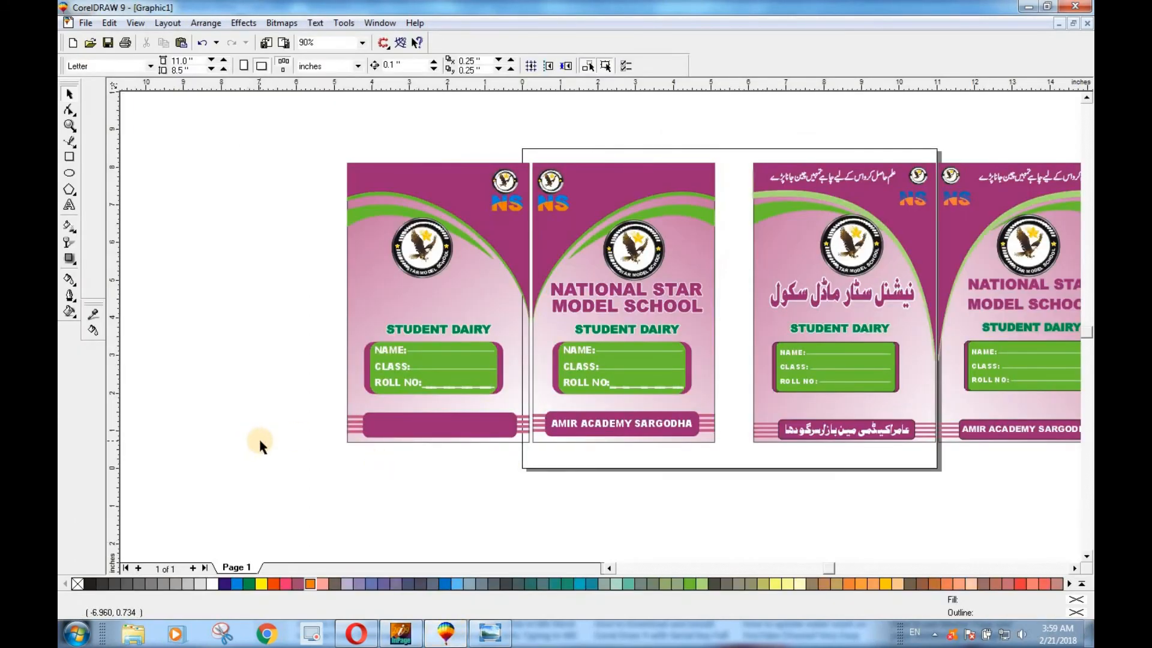
pyautogui.rightClick(230, 231)
pyautogui.click(276, 325)
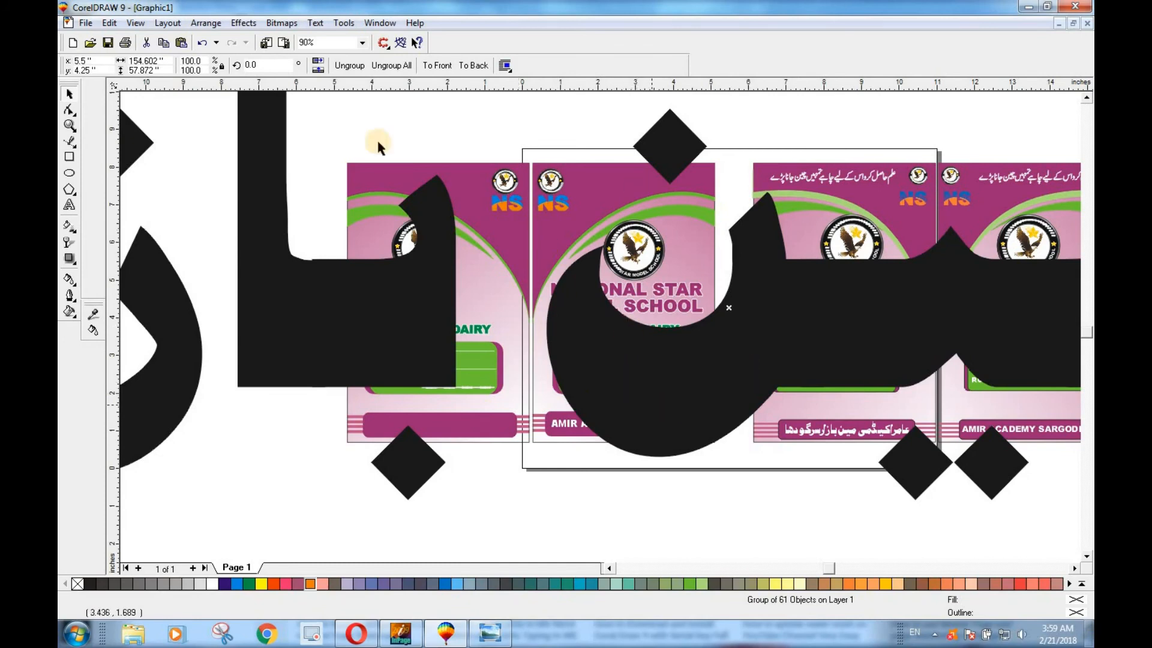
pyautogui.moveTo(202, 61); pyautogui.dragTo(169, 62)
pyautogui.write('5')
pyautogui.press('Tab')
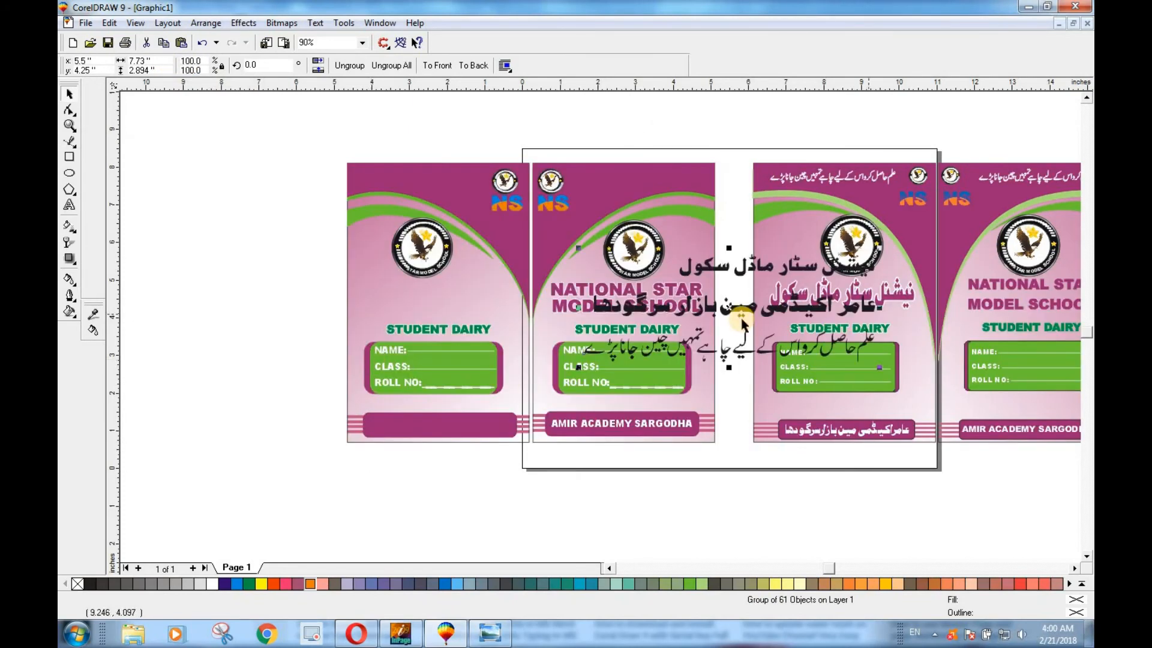
pyautogui.moveTo(732, 311)
pyautogui.mouseDown()
pyautogui.moveTo(237, 240)
pyautogui.moveTo(249, 345)
pyautogui.moveTo(271, 335)
pyautogui.moveTo(288, 301)
pyautogui.moveTo(345, 121)
pyautogui.moveTo(272, 171)
pyautogui.moveTo(300, 170)
pyautogui.moveTo(274, 160)
pyautogui.mouseUp()
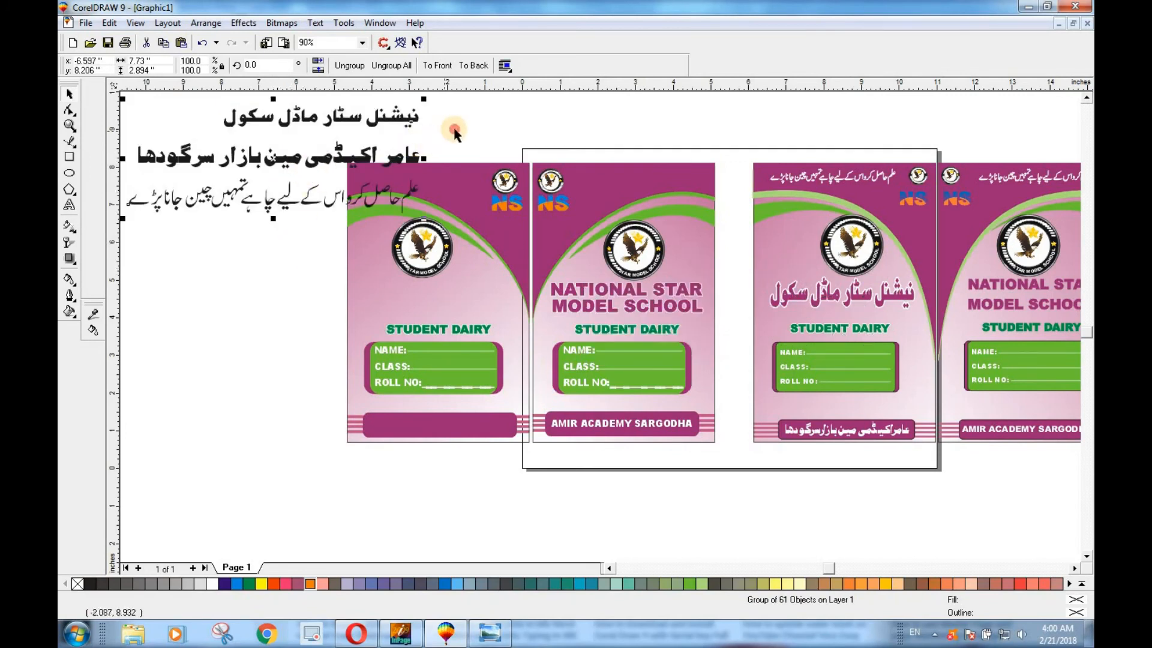
# Ungroup the pasted Urdu text and merge the pieces of its first line, the school name, into a single curve
pyautogui.click(455, 132)
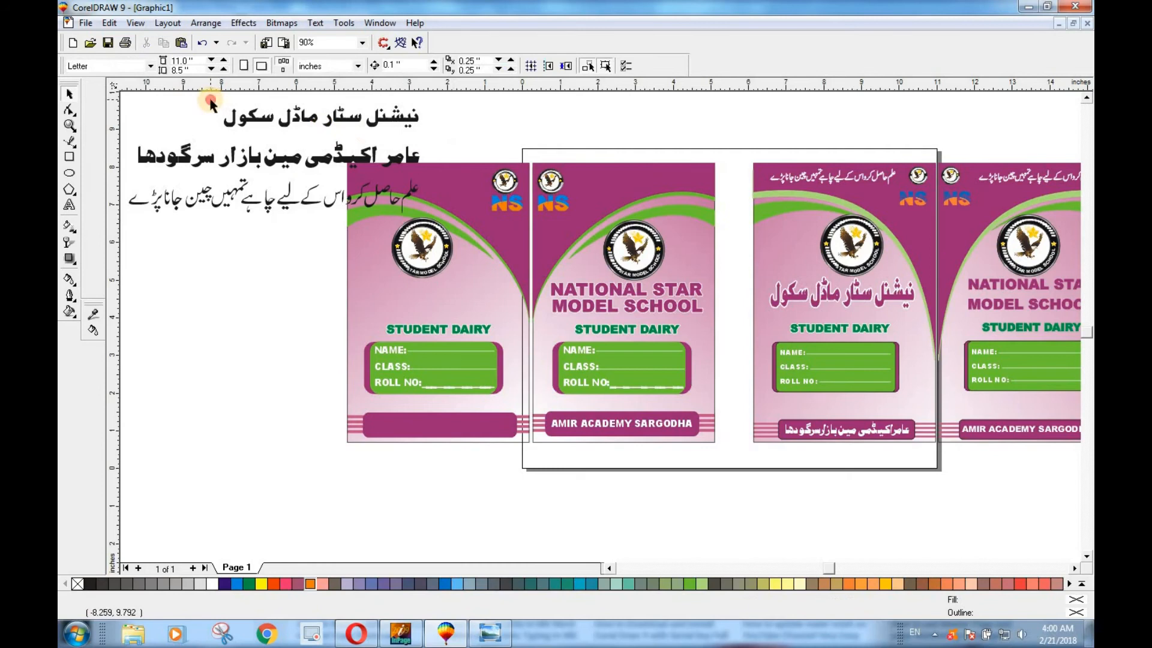
pyautogui.click(265, 117)
pyautogui.click(351, 67)
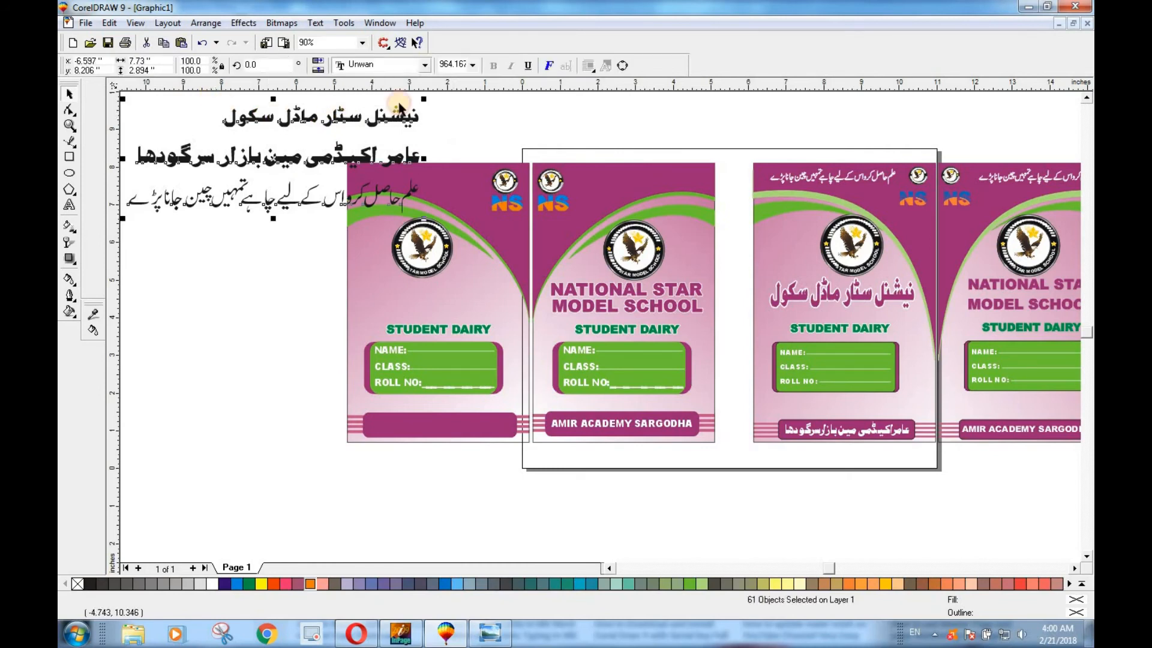
pyautogui.click(264, 115)
pyautogui.moveTo(265, 112); pyautogui.dragTo(448, 146)
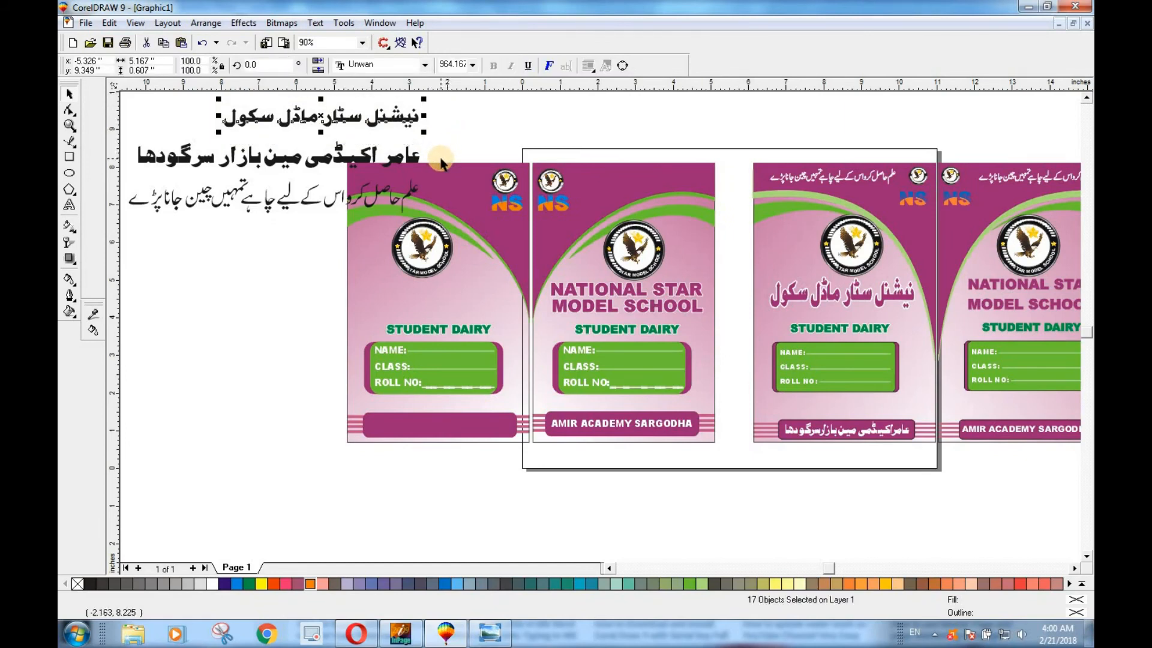
pyautogui.click(497, 66)
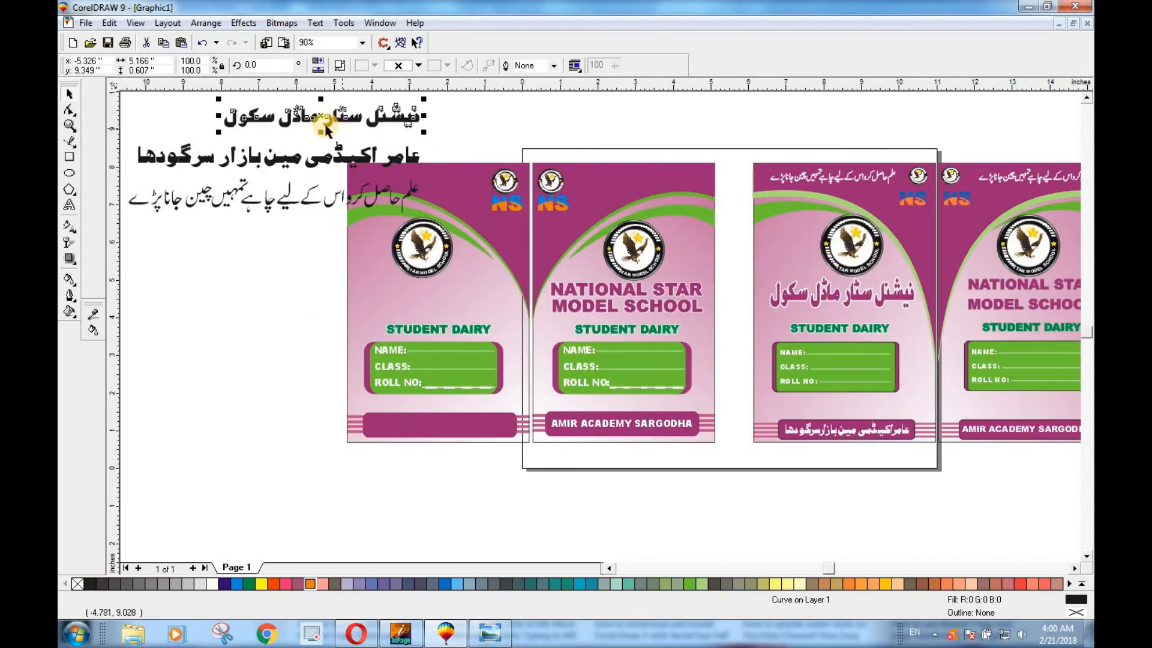
# Move the Urdu school name below the left cover's large emblem and stretch it to about 4.34 by 0.98 inches
pyautogui.moveTo(320, 114); pyautogui.dragTo(518, 298)
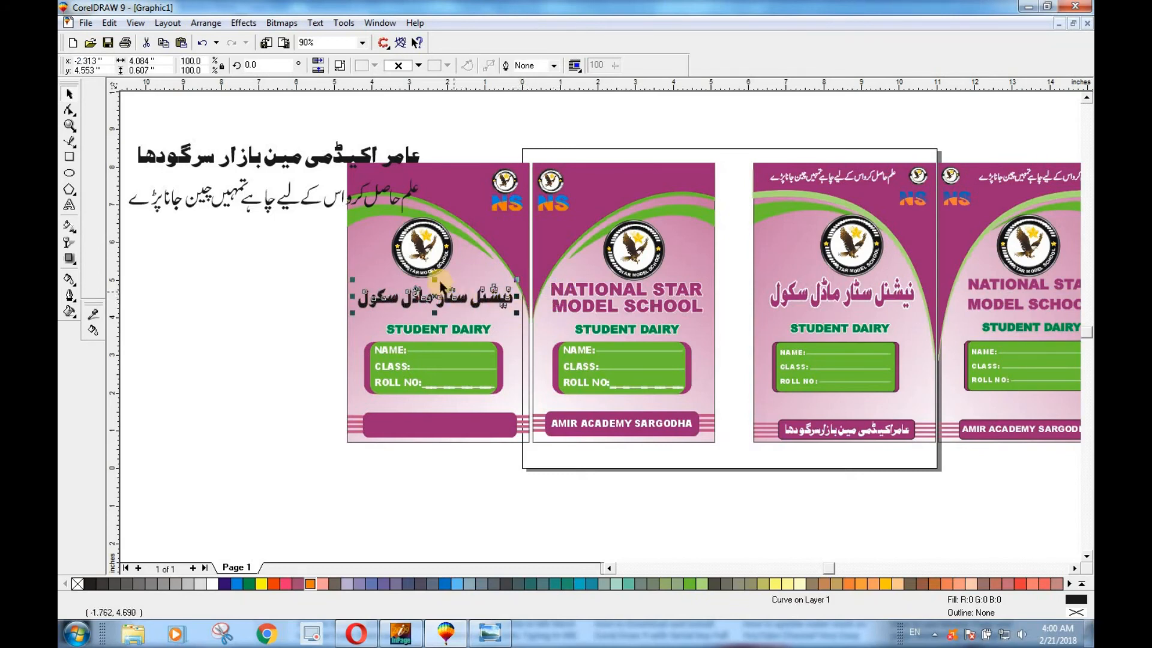
pyautogui.moveTo(436, 279); pyautogui.dragTo(435, 318)
pyautogui.moveTo(515, 298); pyautogui.dragTo(518, 298)
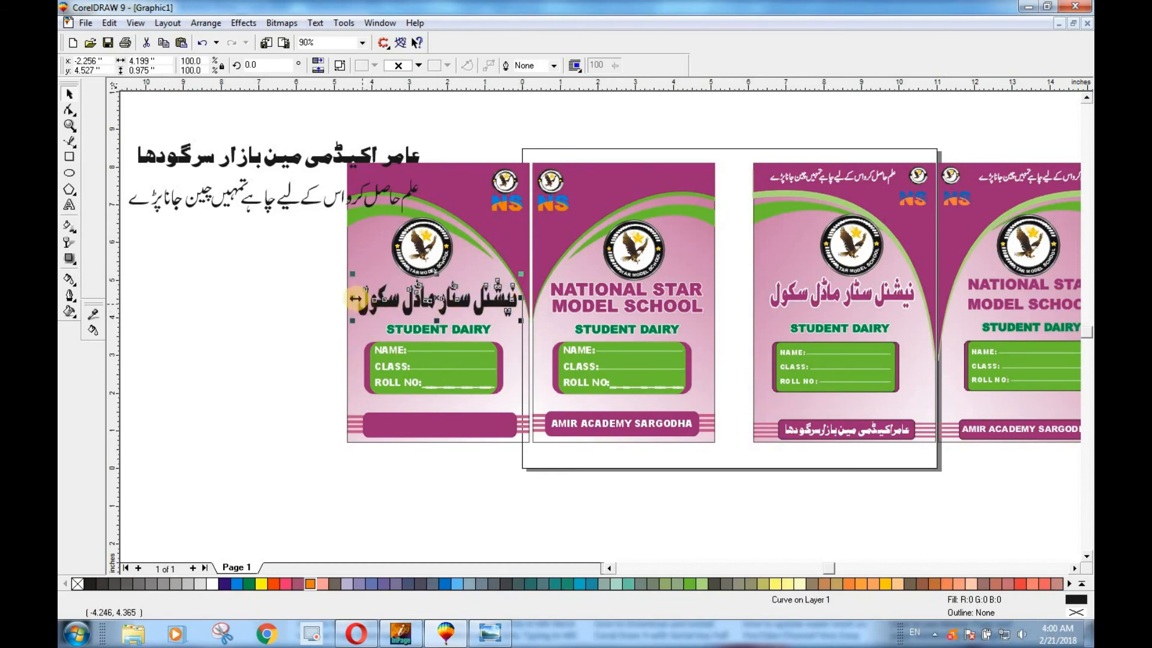
pyautogui.moveTo(351, 296); pyautogui.dragTo(346, 298)
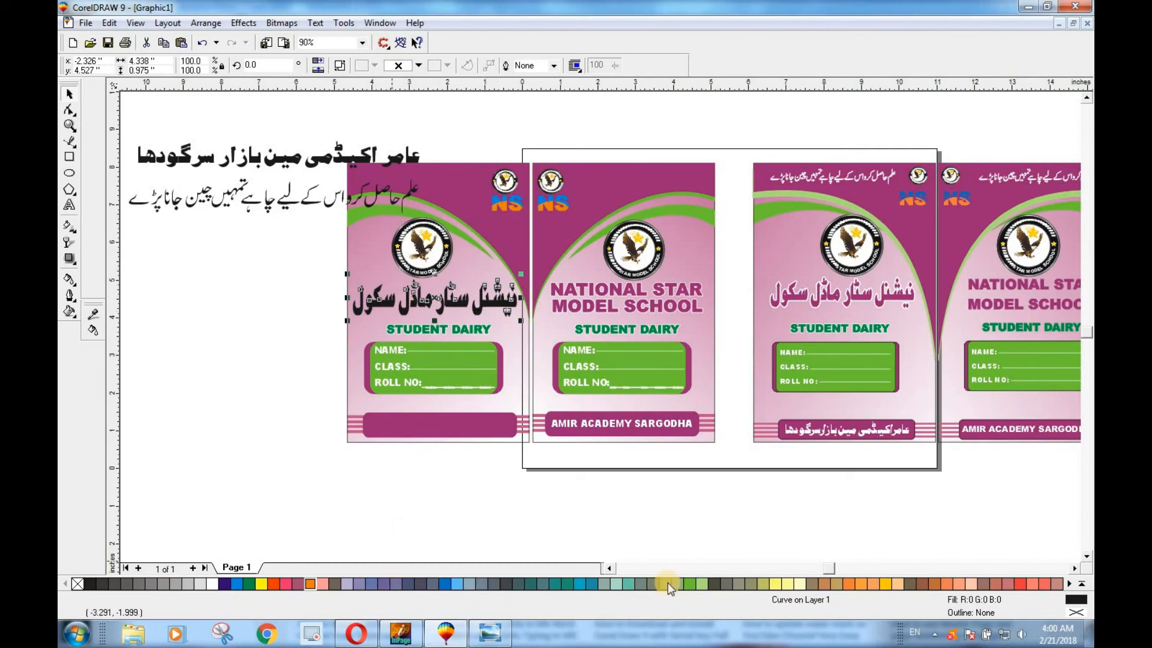
# Fill the Urdu school name with Blue Purple and add a white 4-point outline with rounded corners and caps, behind fill, scaling with image
pyautogui.click(1082, 586)
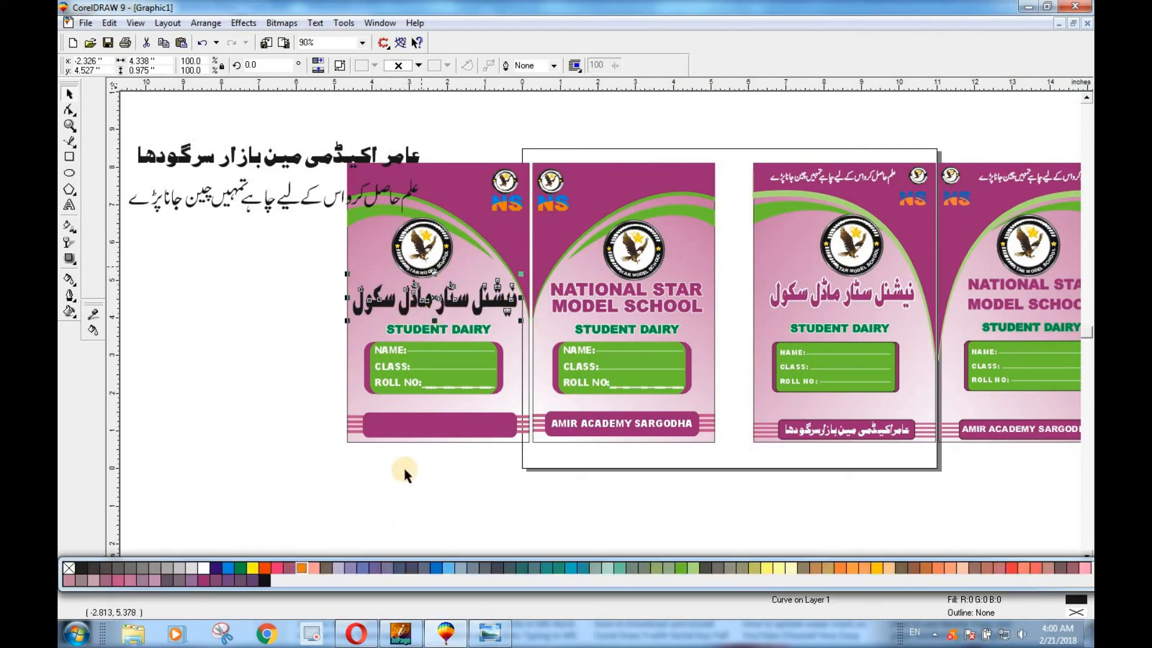
pyautogui.click(204, 581)
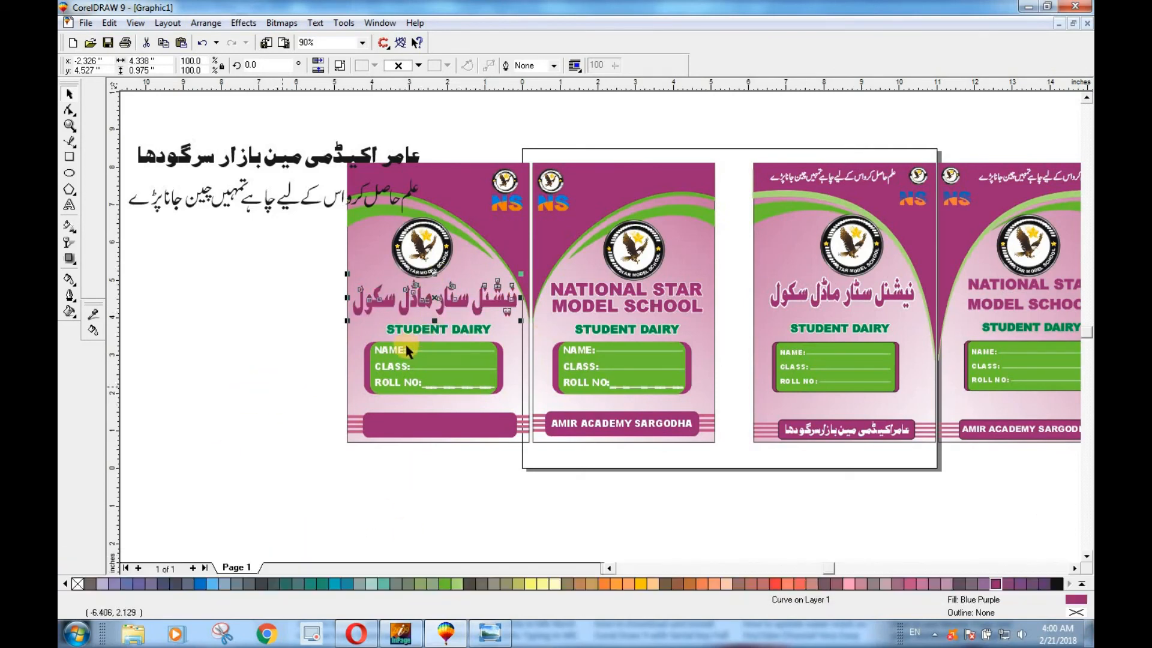
pyautogui.press('F12')
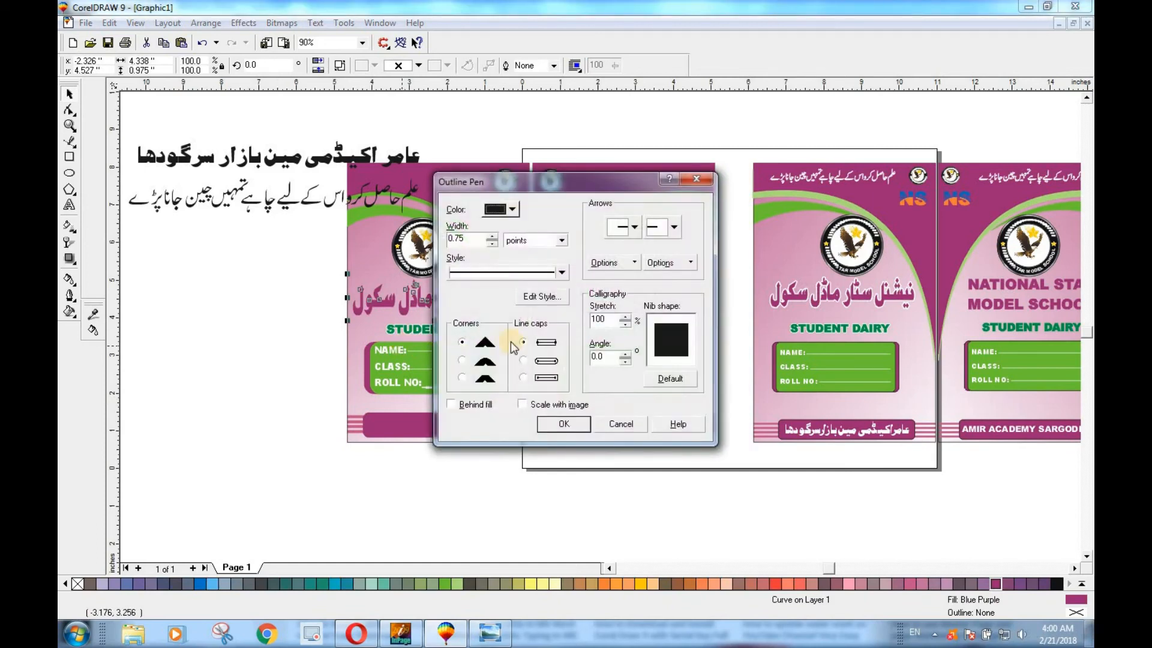
pyautogui.click(512, 211)
pyautogui.click(537, 243)
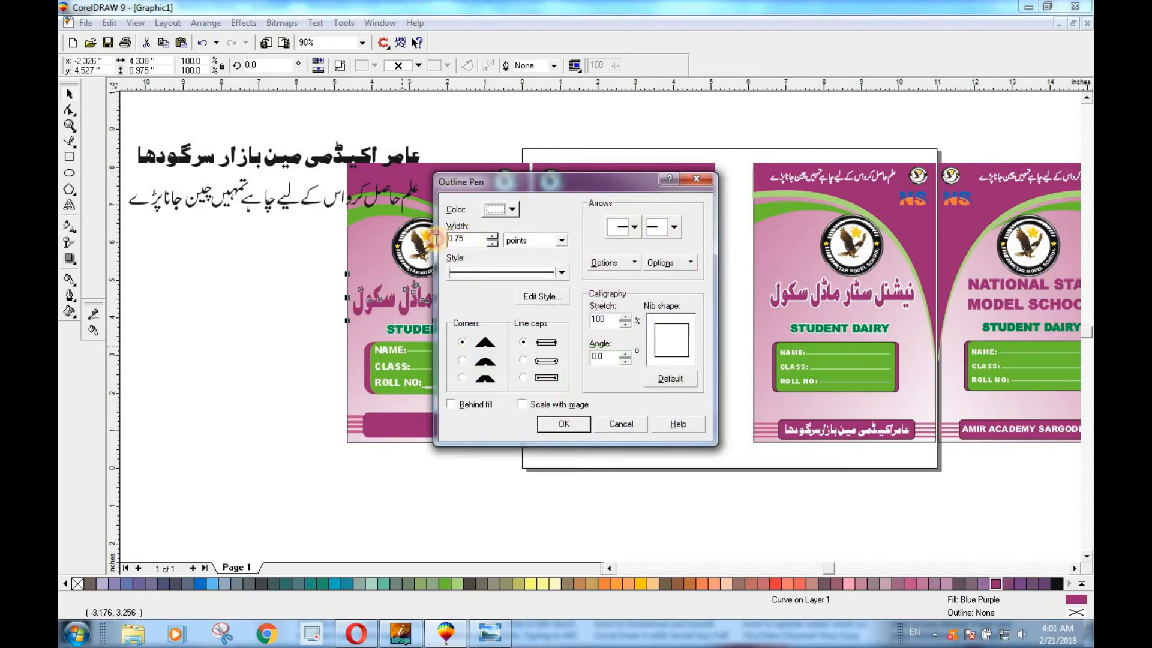
pyautogui.write('4')
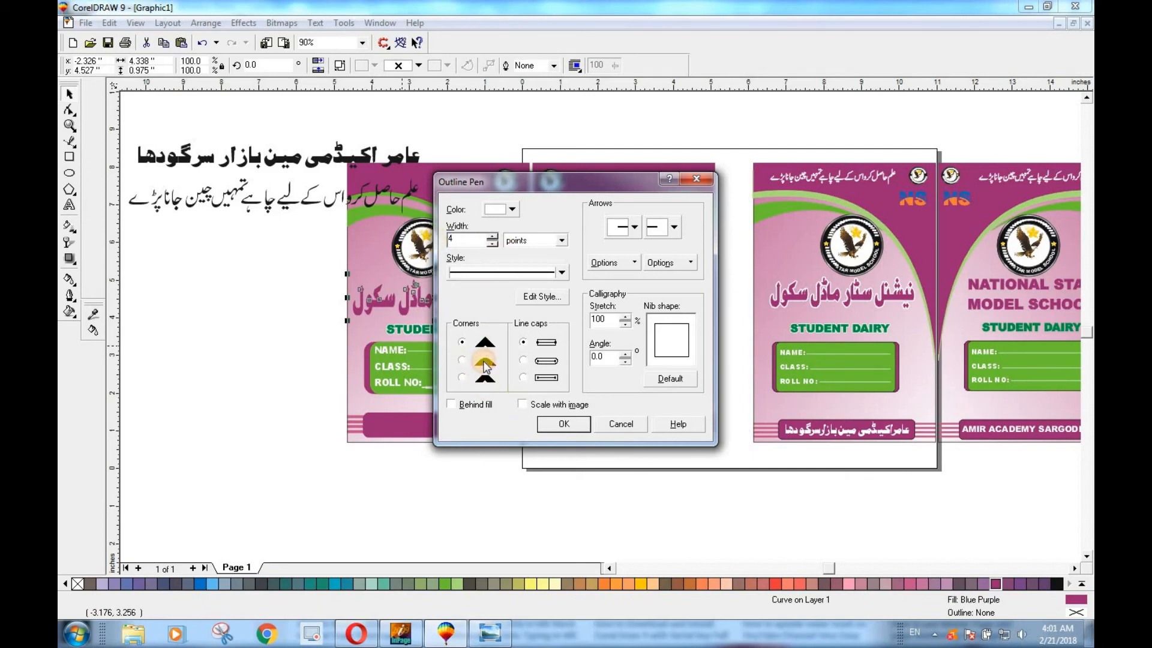
pyautogui.click(462, 361)
pyautogui.click(523, 360)
pyautogui.click(451, 404)
pyautogui.click(523, 404)
pyautogui.click(564, 424)
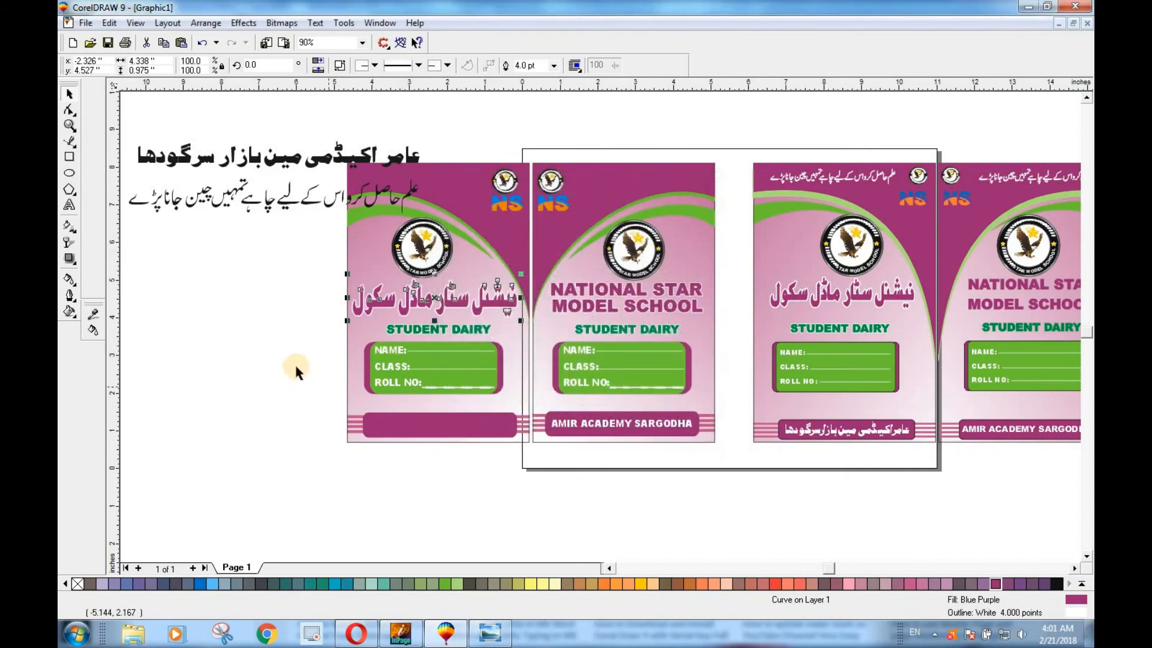
pyautogui.click(294, 362)
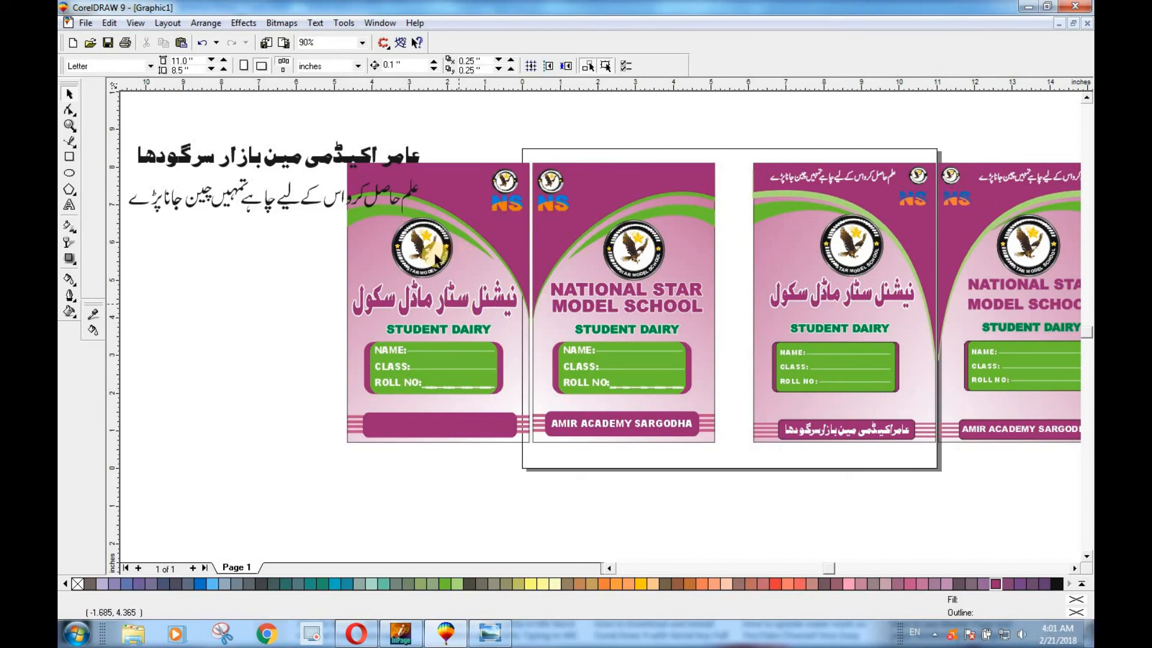
# Select all pieces of the third Urdu line, the slogan, and merge them into a single curve
pyautogui.moveTo(132, 230); pyautogui.dragTo(447, 160)
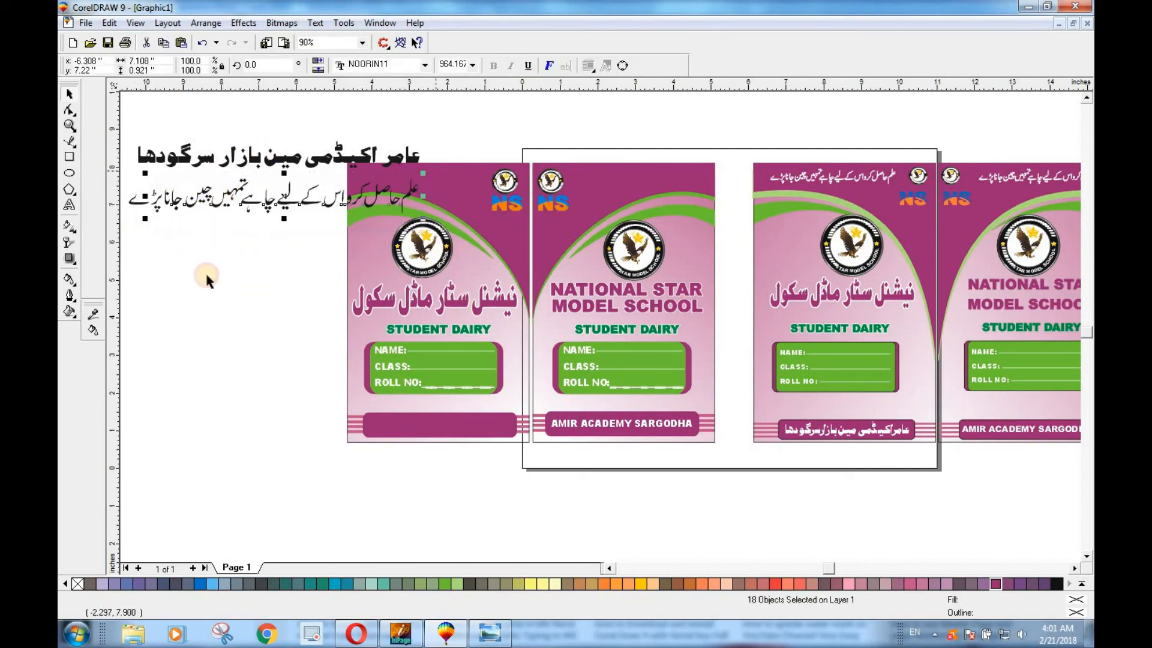
pyautogui.click(124, 180)
pyautogui.moveTo(123, 174); pyautogui.dragTo(444, 231)
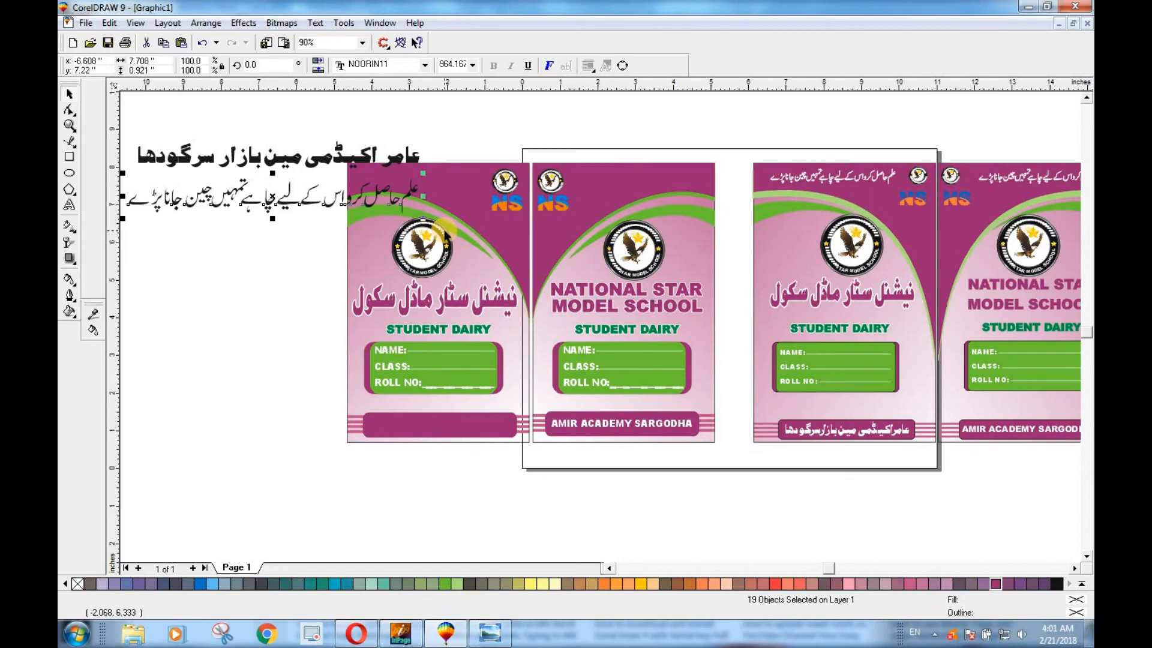
pyautogui.hotkey('ctrl', 'q')
pyautogui.click(493, 66)
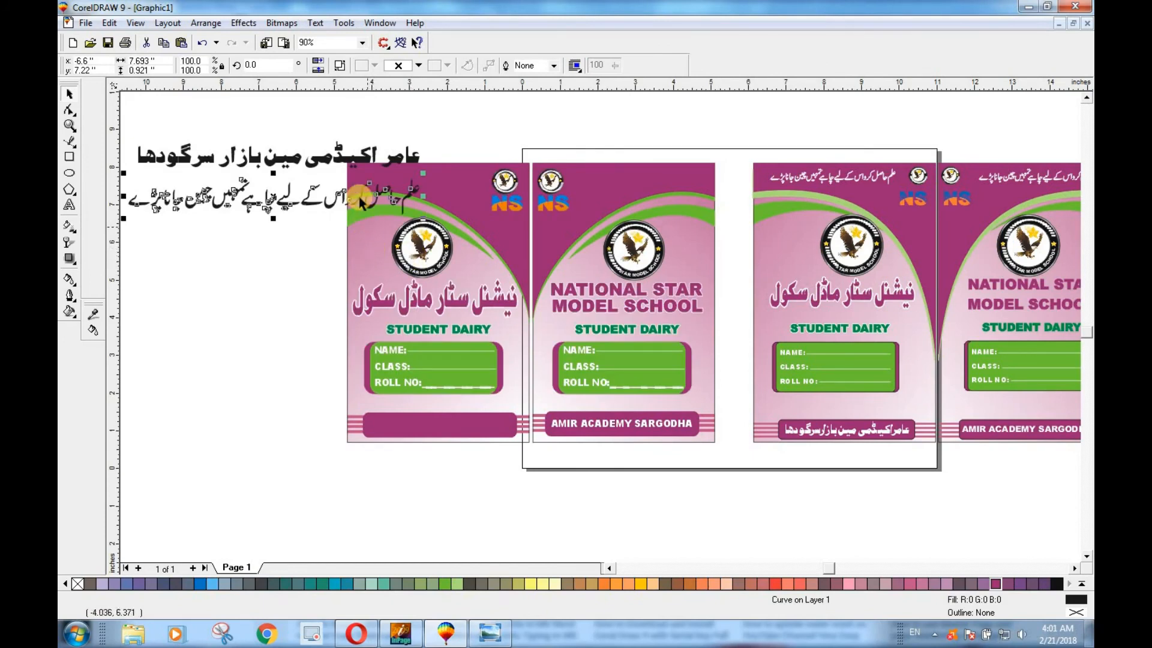
# Make the Urdu slogan white, shrink it to about 3.7 by 0.44 inches, and fit it beside the left cover's corner emblem
pyautogui.moveTo(276, 196); pyautogui.dragTo(446, 259)
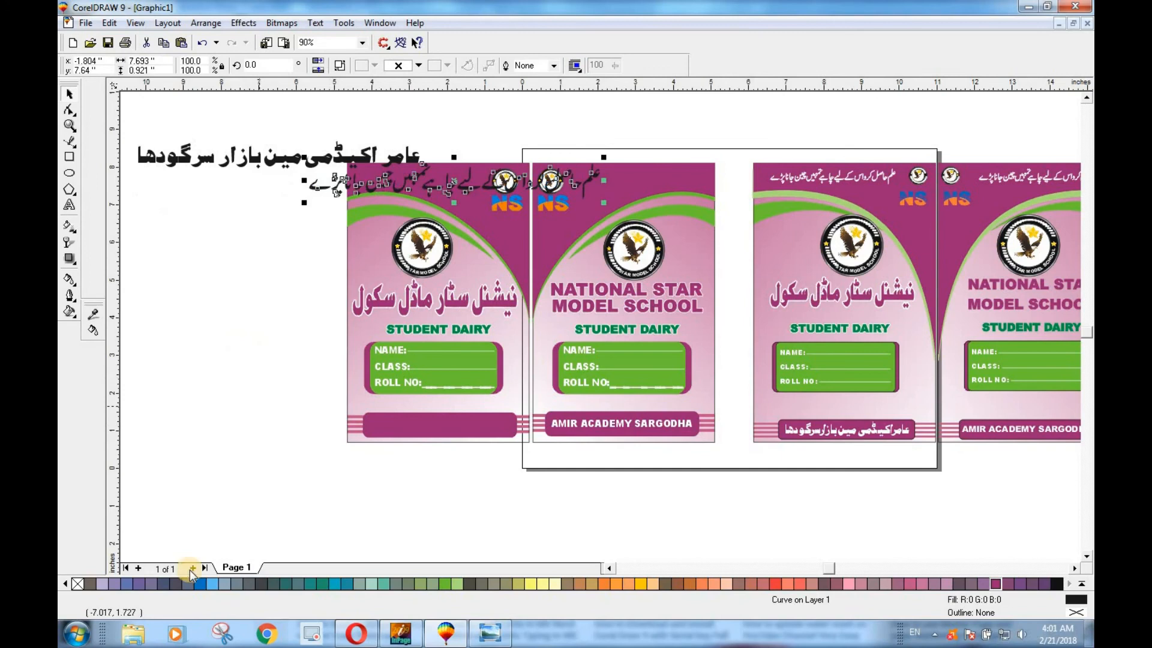
pyautogui.click(1084, 583)
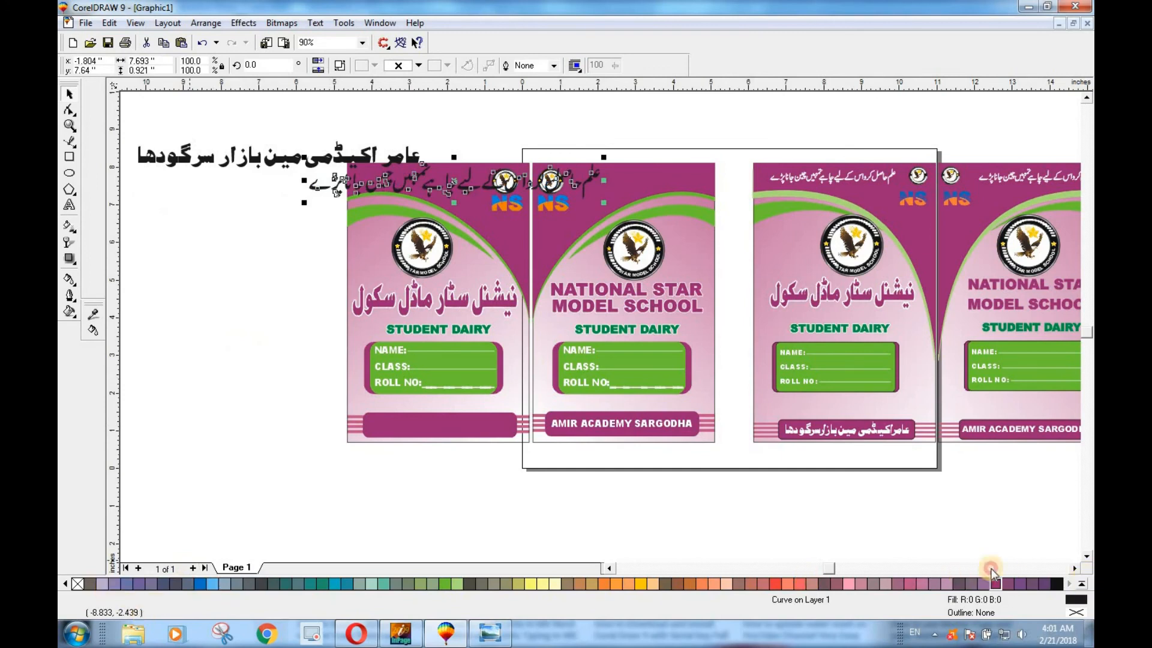
pyautogui.click(200, 569)
pyautogui.moveTo(602, 157); pyautogui.dragTo(424, 176)
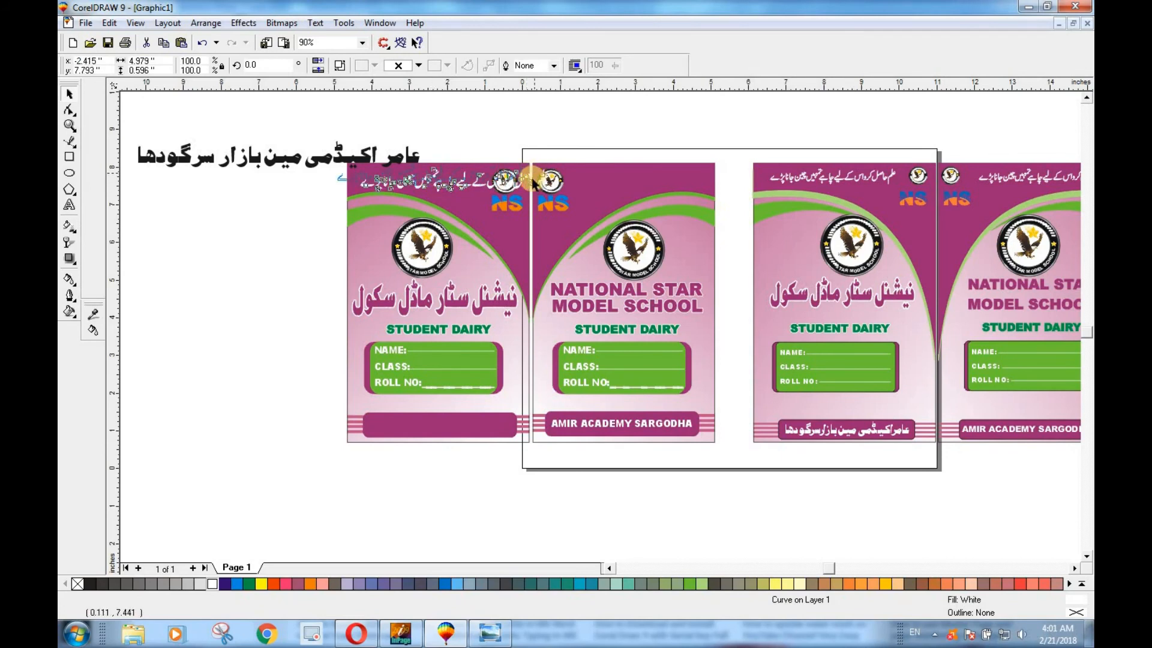
pyautogui.moveTo(527, 160); pyautogui.dragTo(421, 180)
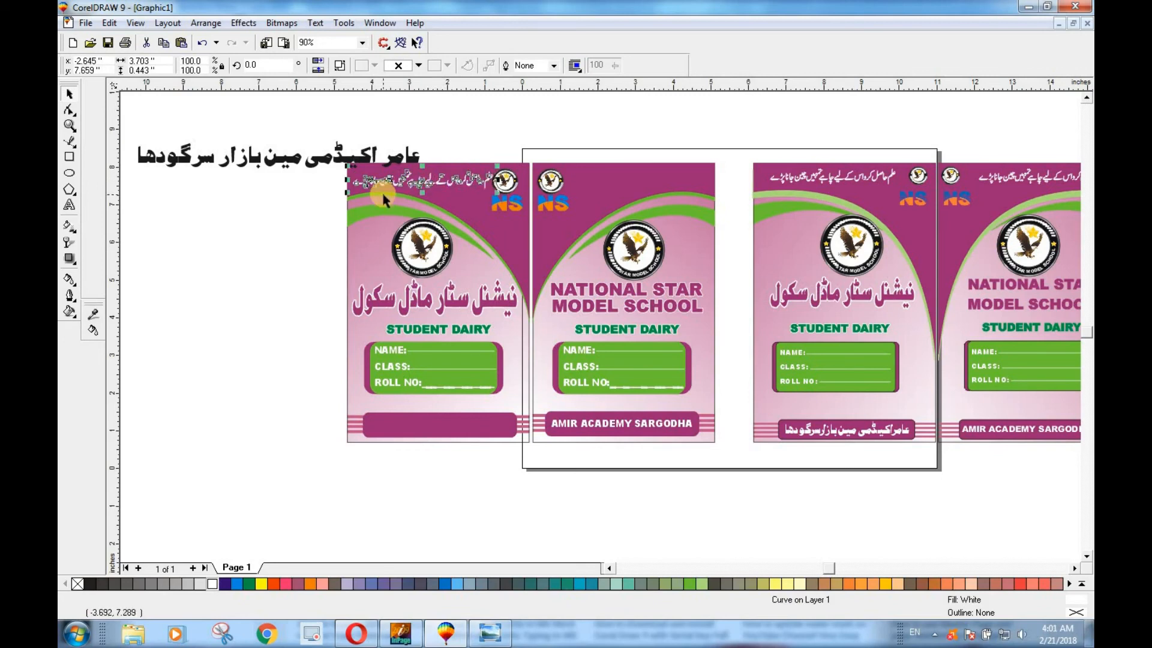
pyautogui.click(278, 206)
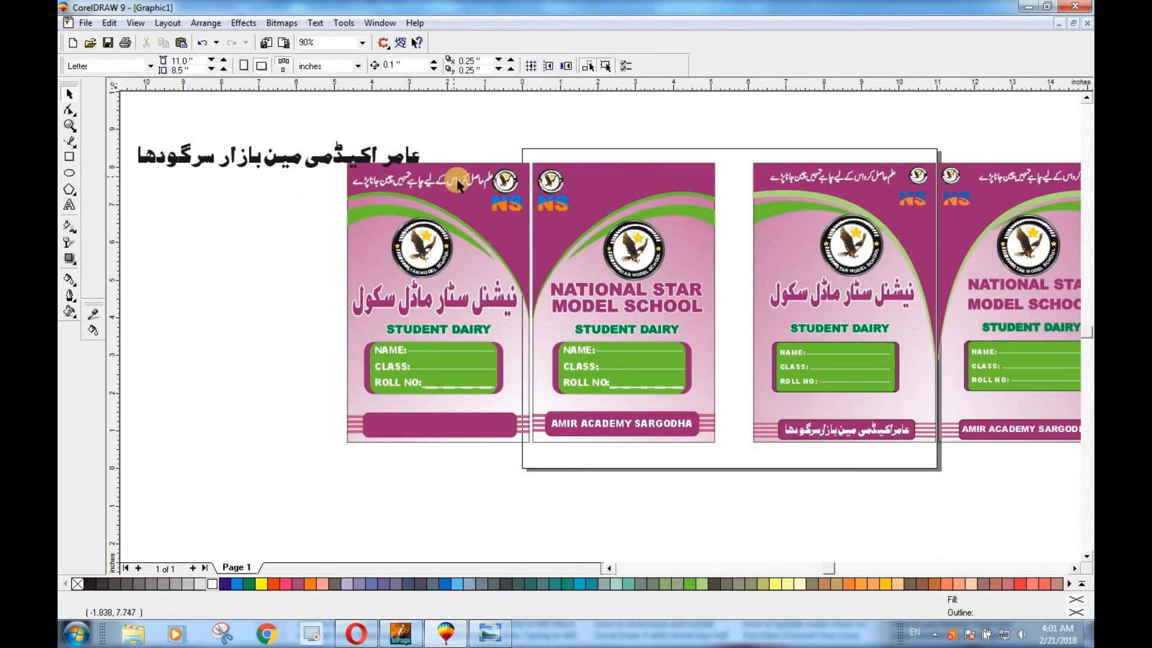
pyautogui.click(452, 180)
pyautogui.click(420, 180)
pyautogui.moveTo(421, 180); pyautogui.dragTo(418, 178)
pyautogui.click(301, 226)
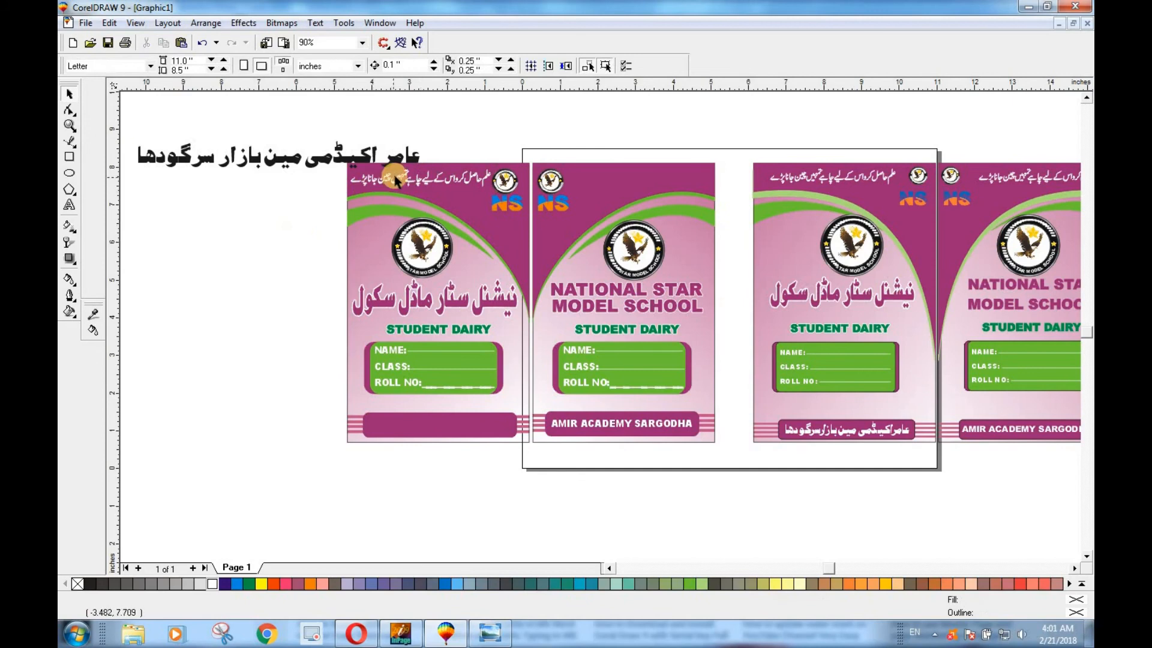
# Place a copy of the white Urdu slogan beside the corner emblem of the adjoining English cover
pyautogui.click(400, 183)
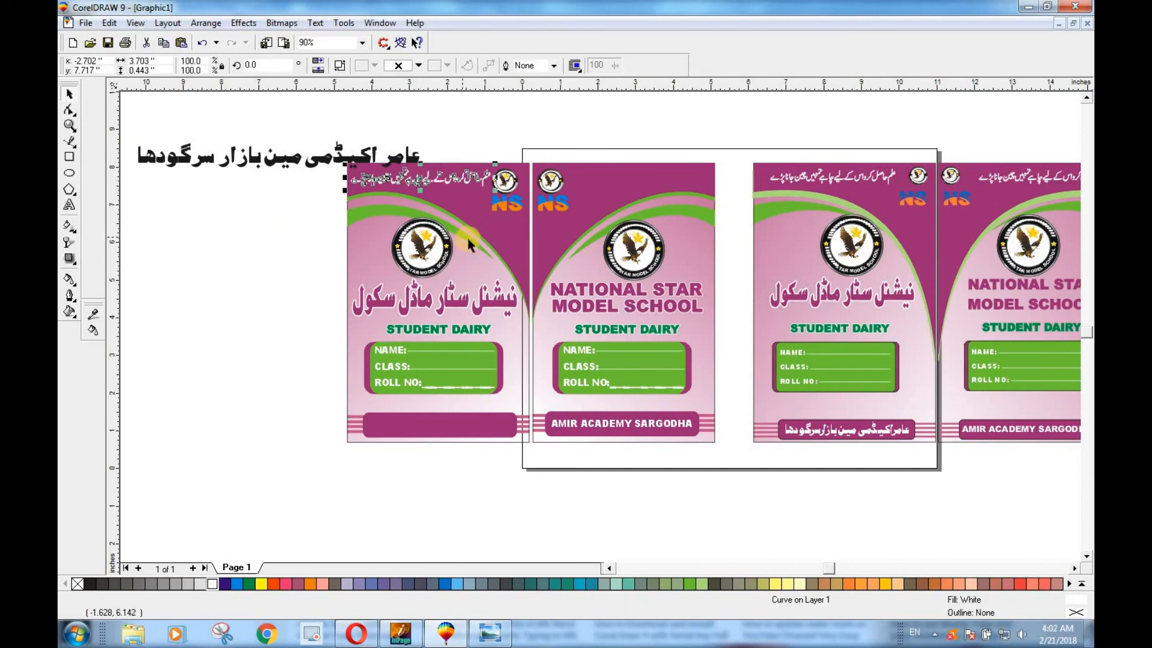
pyautogui.moveTo(425, 184); pyautogui.dragTo(640, 181)
pyautogui.click(305, 310)
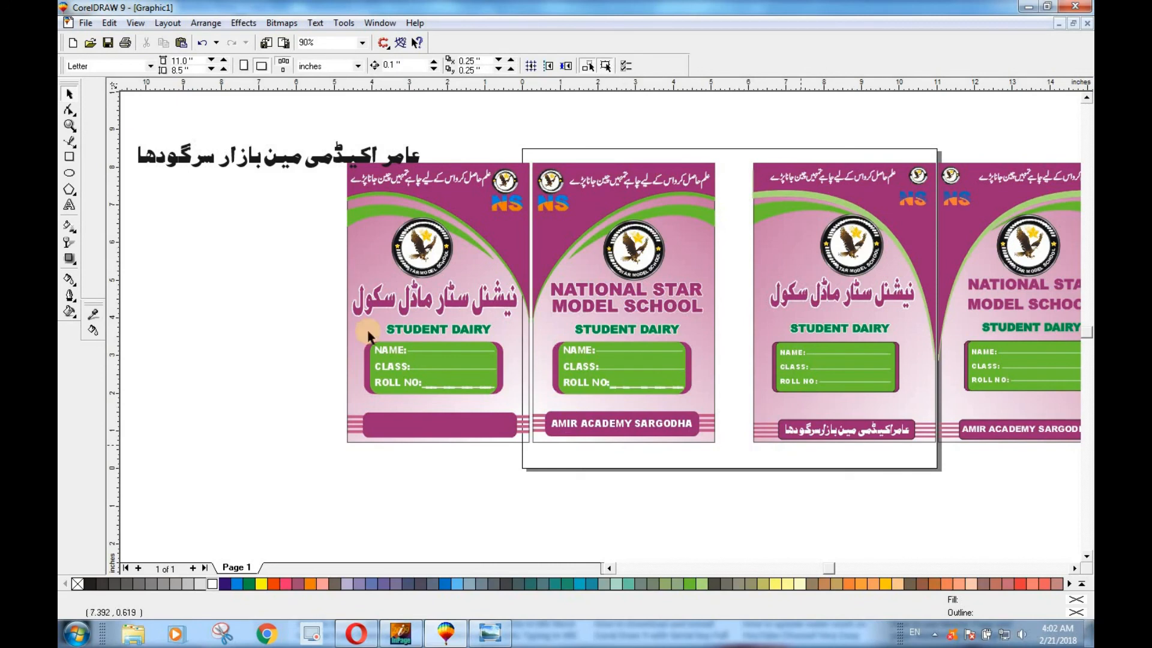
# Move the Urdu academy address line below the left cover and close the gap after its first word
pyautogui.moveTo(128, 125); pyautogui.dragTo(443, 180)
pyautogui.moveTo(277, 155); pyautogui.dragTo(338, 478)
pyautogui.moveTo(523, 519); pyautogui.dragTo(450, 480)
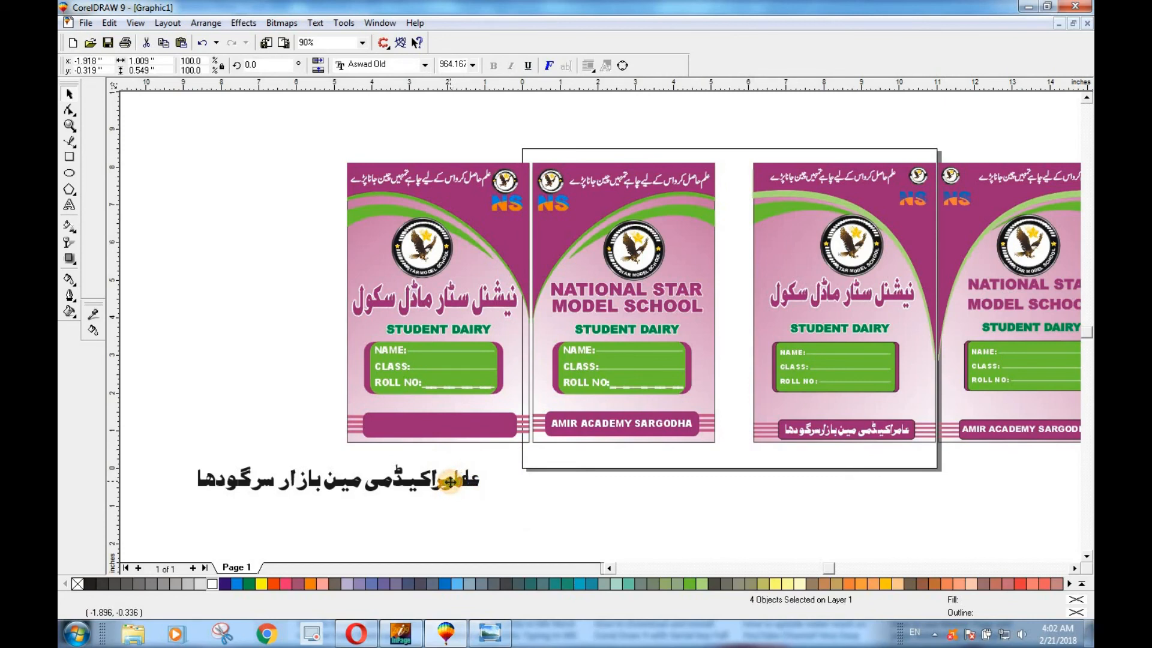
pyautogui.click(377, 531)
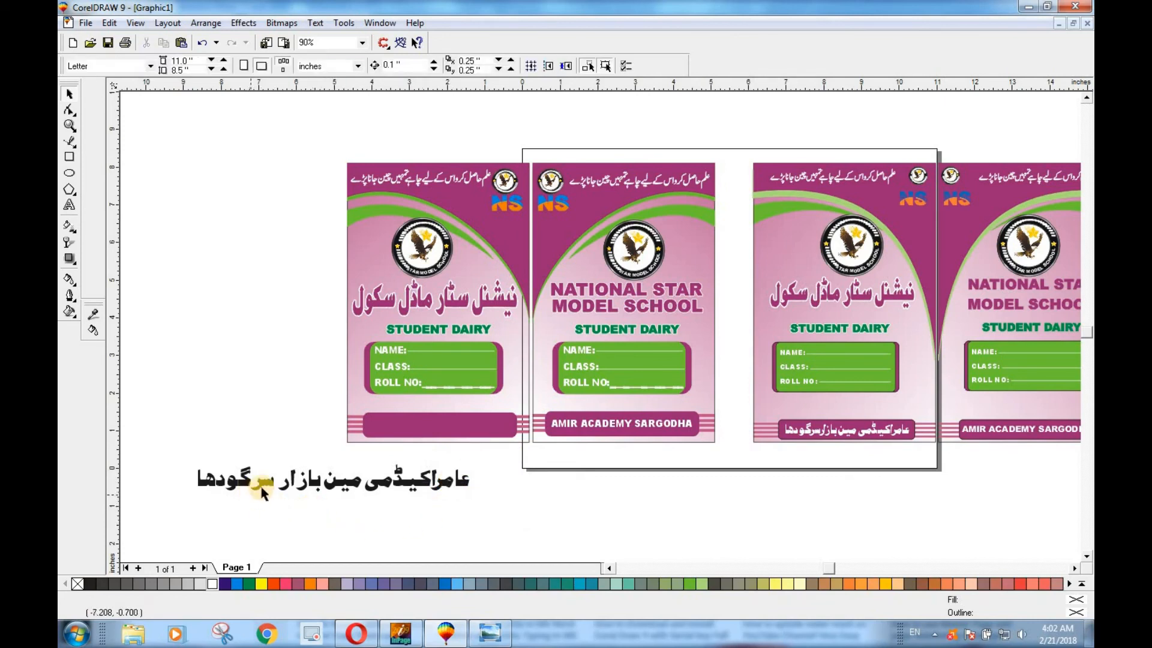
# Shift the last word of the Urdu academy line closer to the preceding word to tighten the spacing
pyautogui.click(264, 489)
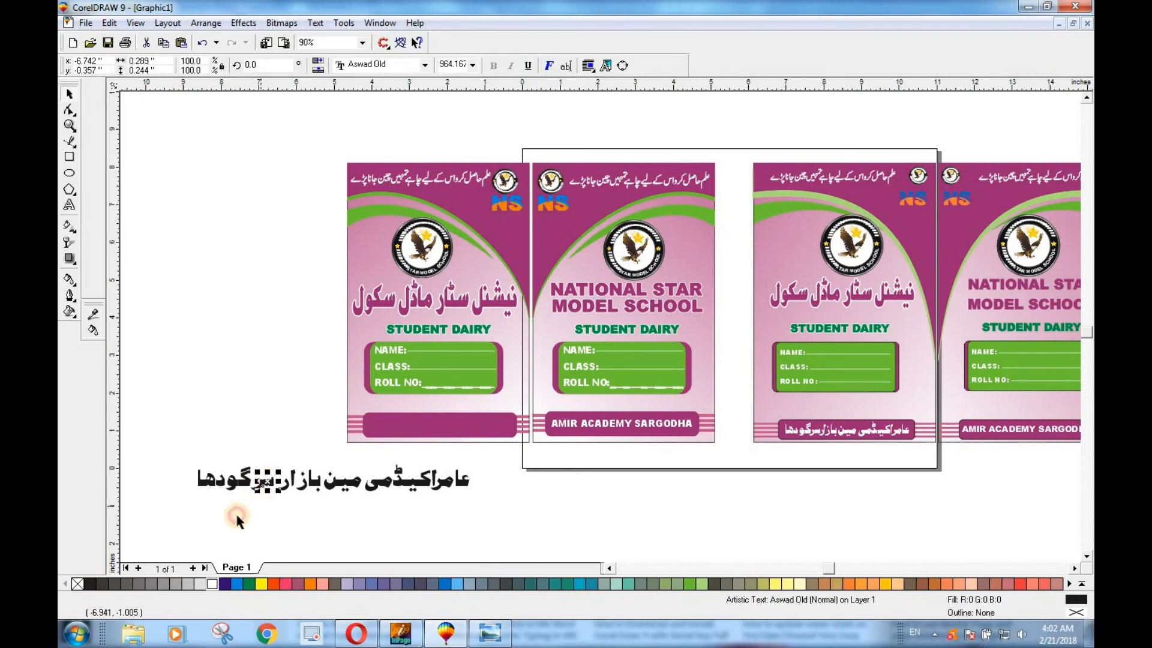
pyautogui.moveTo(296, 448); pyautogui.dragTo(274, 515)
pyautogui.moveTo(233, 481); pyautogui.dragTo(246, 481)
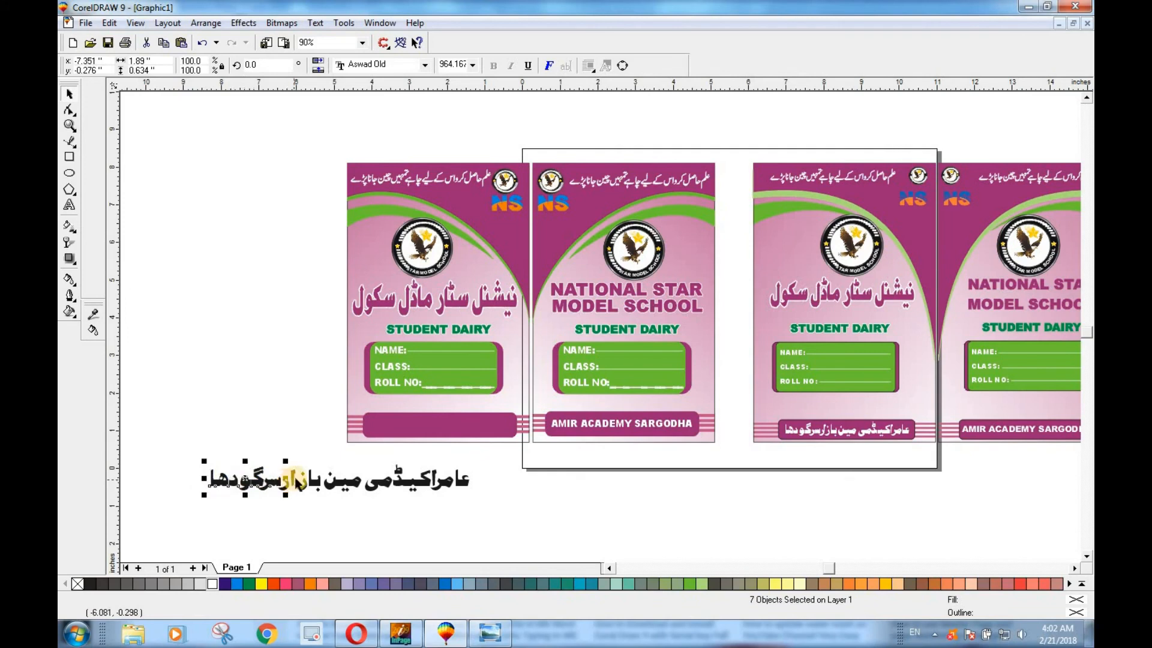
pyautogui.click(293, 479)
pyautogui.moveTo(296, 476); pyautogui.dragTo(293, 486)
pyautogui.click(288, 487)
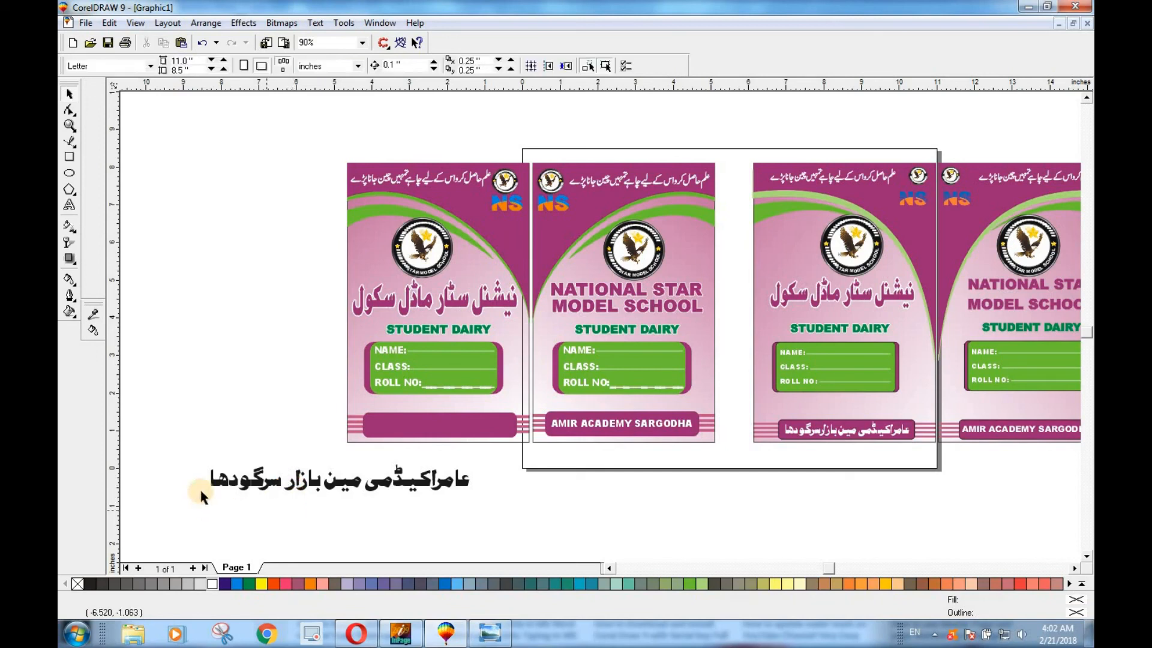
pyautogui.moveTo(201, 457); pyautogui.dragTo(249, 479)
# Merge all pieces of the Urdu academy line into a single curve and move it onto the left cover's empty purple bar
pyautogui.moveTo(502, 510); pyautogui.dragTo(169, 438)
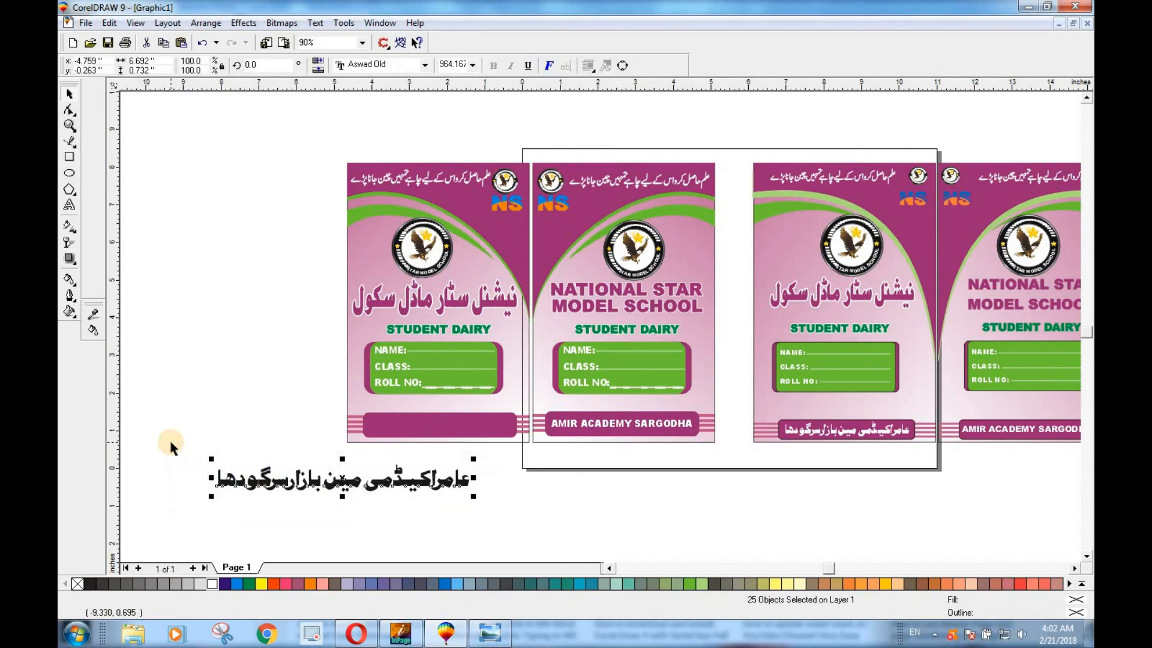
pyautogui.click(495, 65)
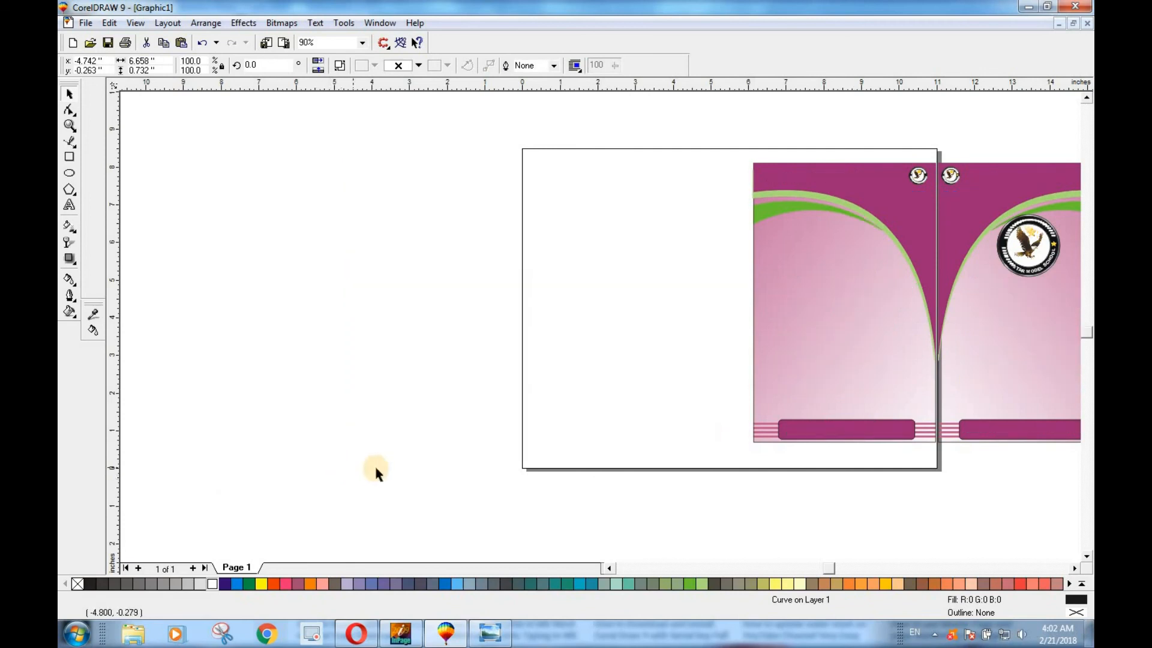
pyautogui.moveTo(338, 488); pyautogui.dragTo(434, 432)
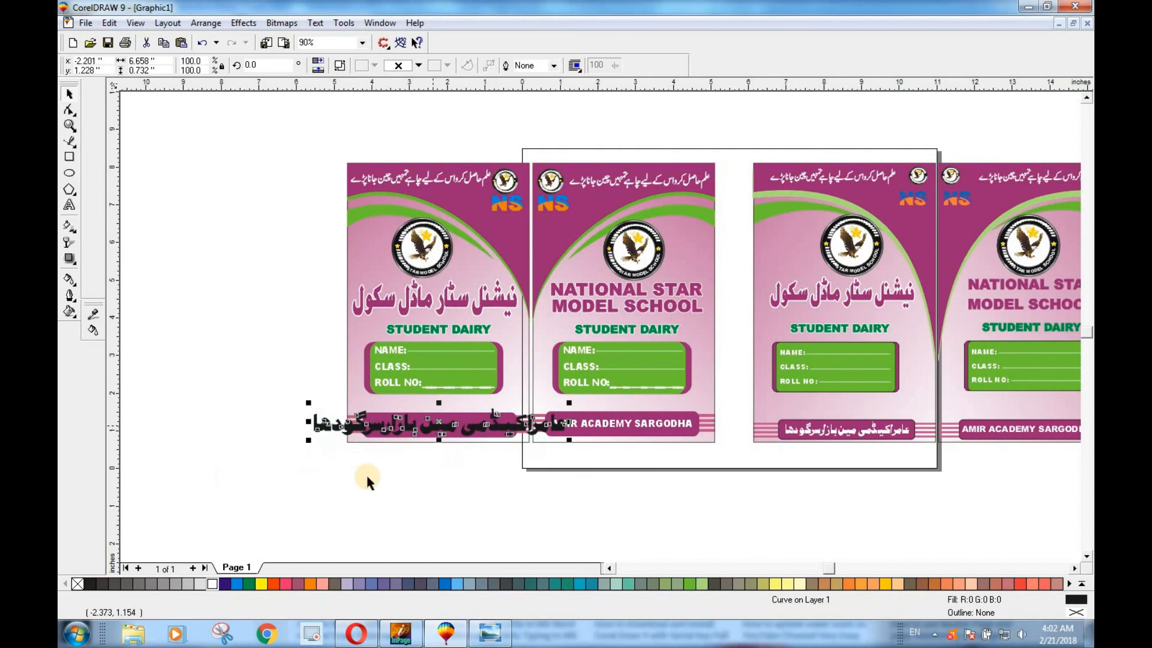
# Fill the Urdu academy line white and shrink it to about 3.87 by 0.43 inches to fit inside the purple bar
pyautogui.click(212, 584)
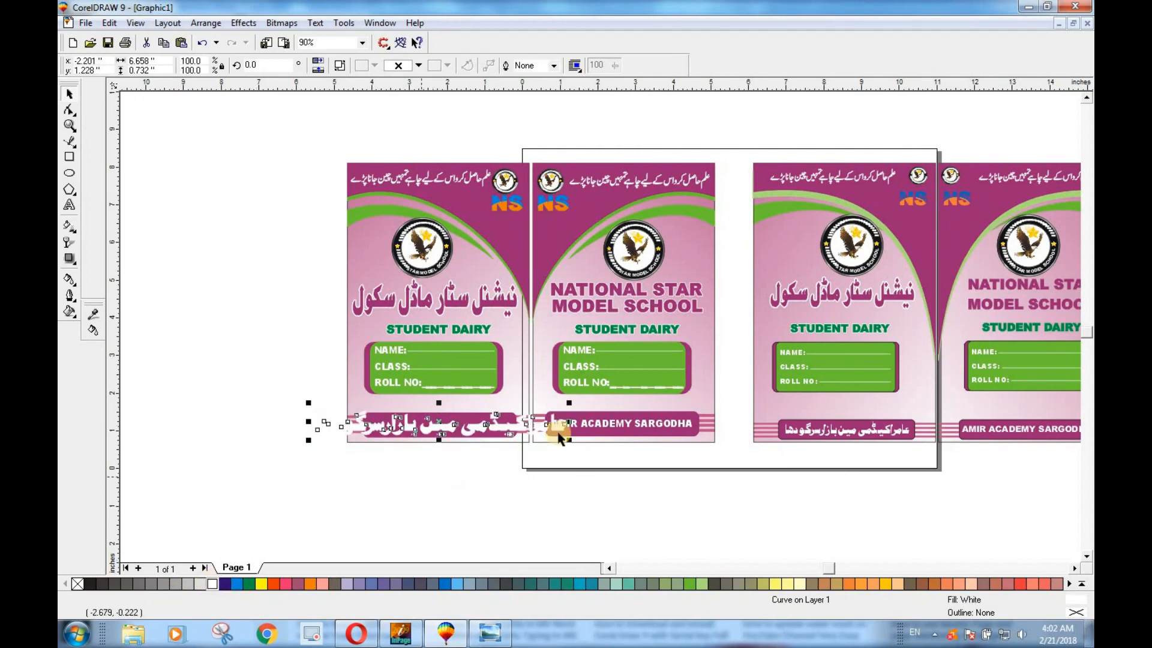
pyautogui.moveTo(569, 403); pyautogui.dragTo(514, 413)
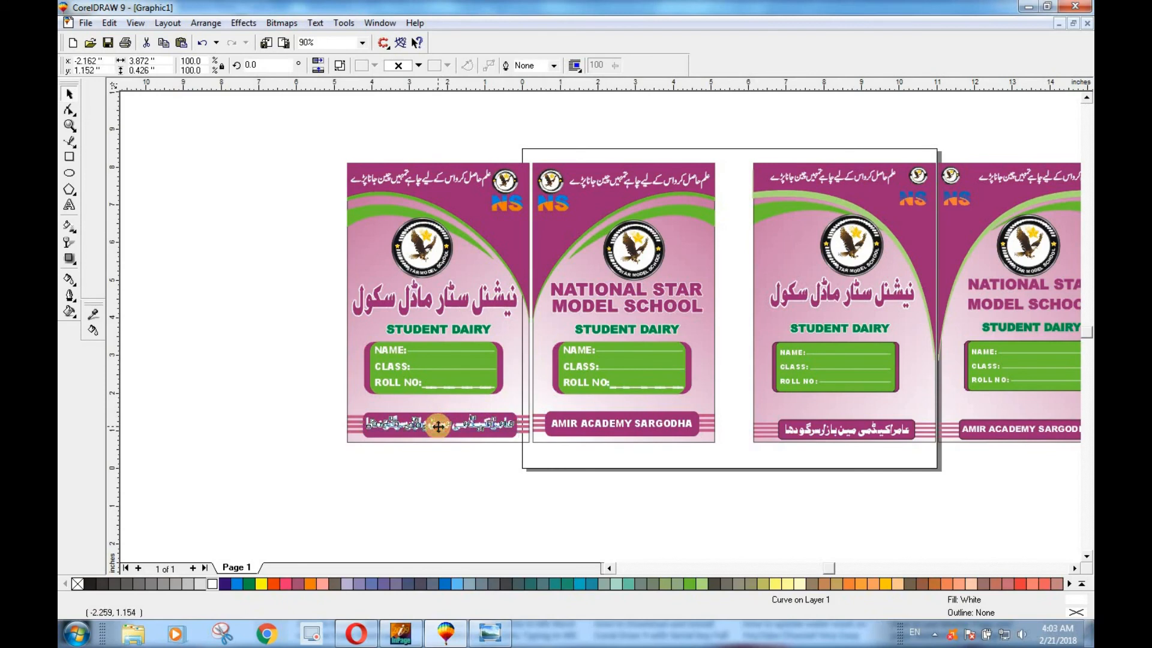
pyautogui.click(467, 471)
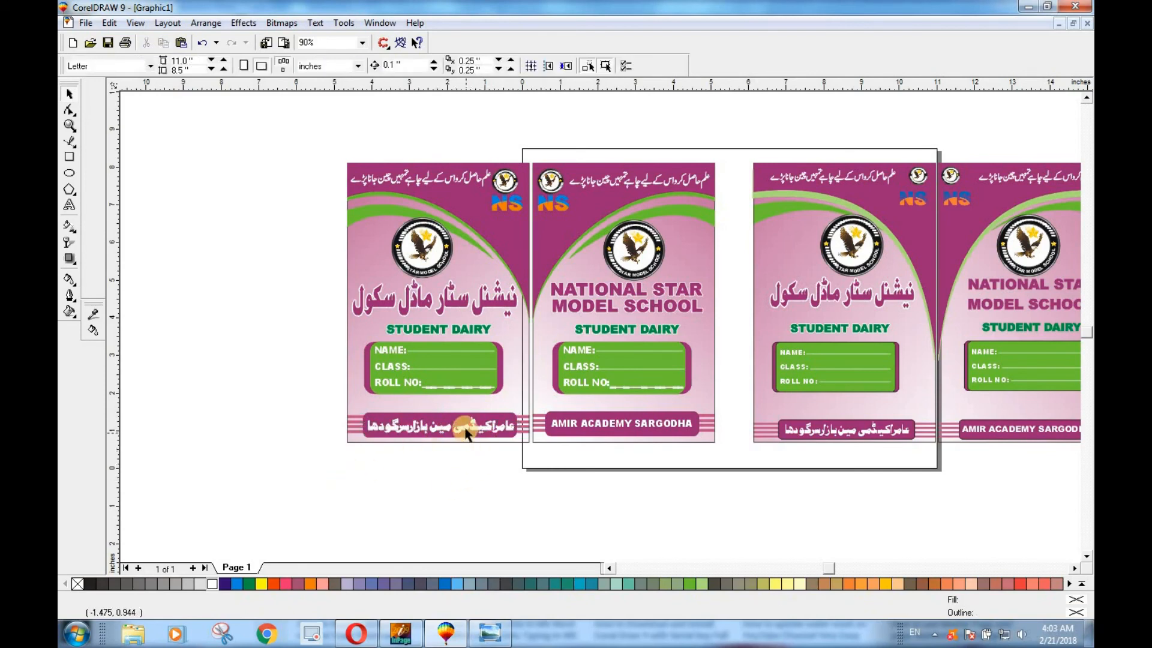
pyautogui.click(459, 425)
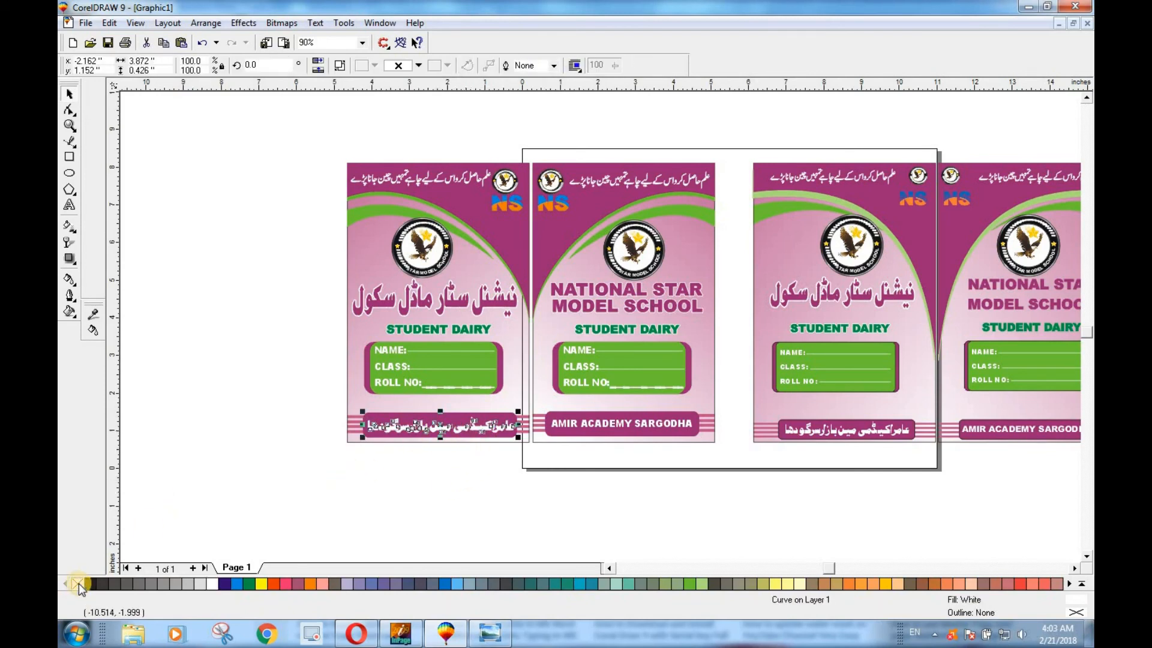
pyautogui.click(445, 486)
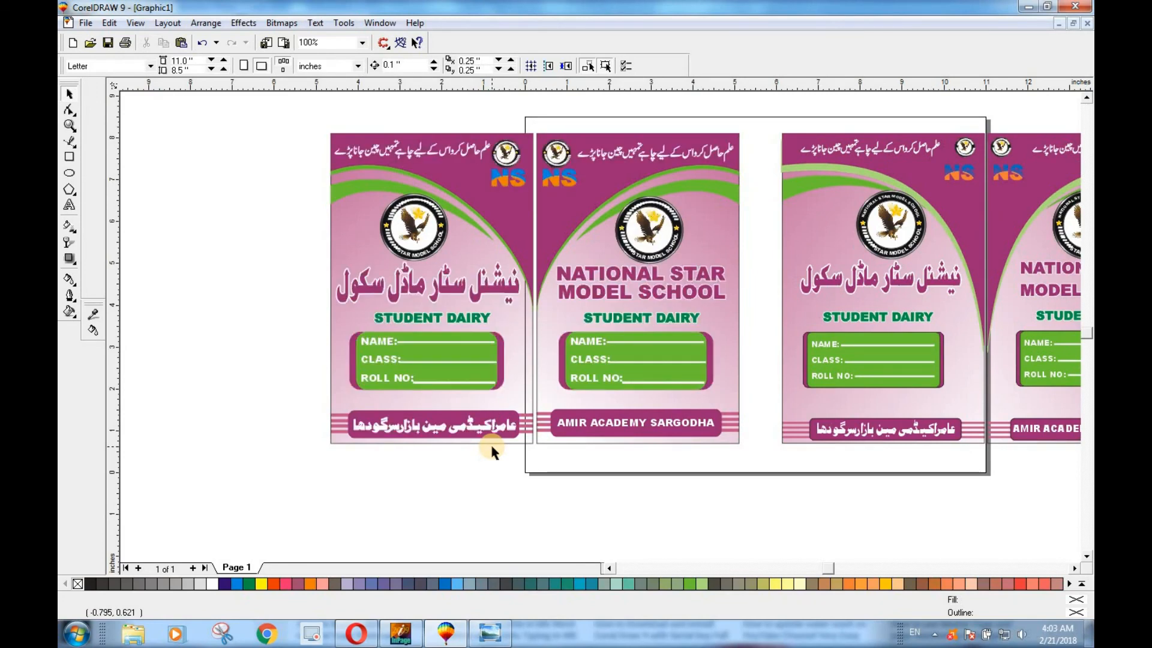
# Undo the resizing and white fill of the Urdu academy line
pyautogui.click(491, 443)
pyautogui.hotkey('ctrl', 'z')
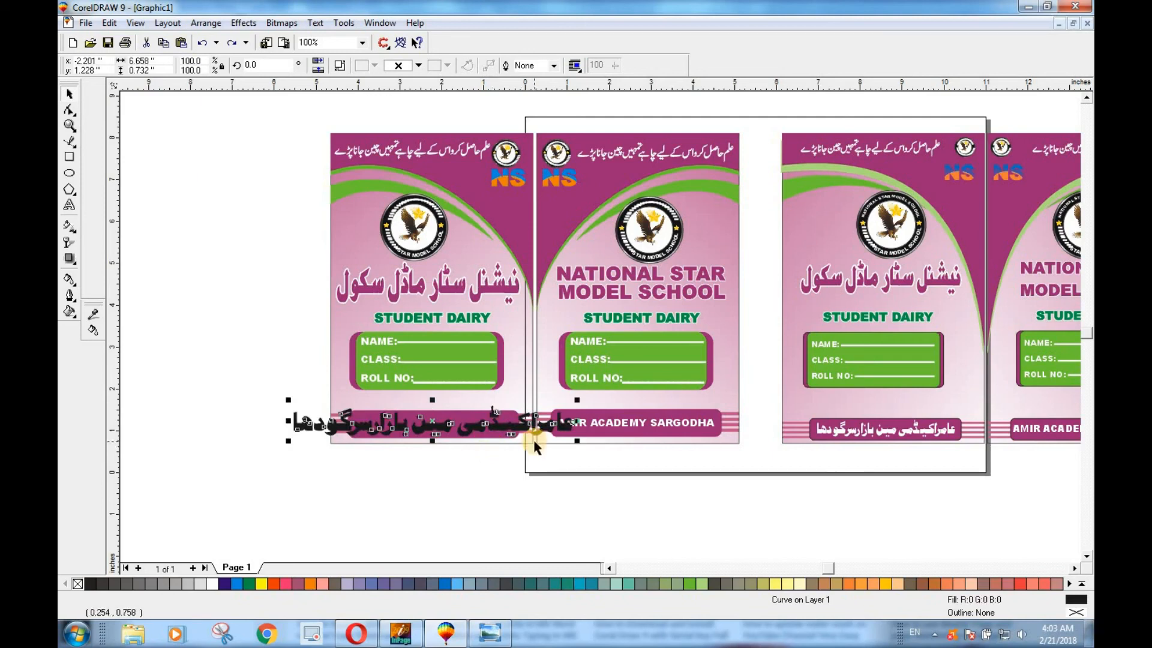
# Undo the move and merging of the Urdu academy line and group its separate pieces instead
pyautogui.hotkey('ctrl', 'z')
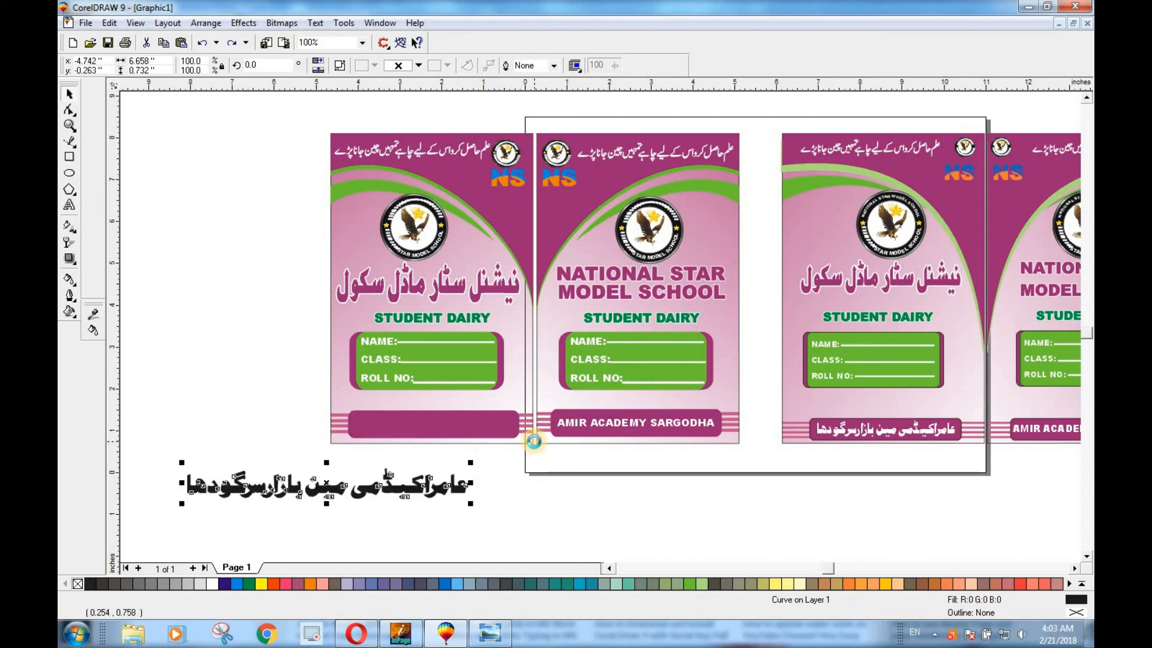
pyautogui.click(483, 498)
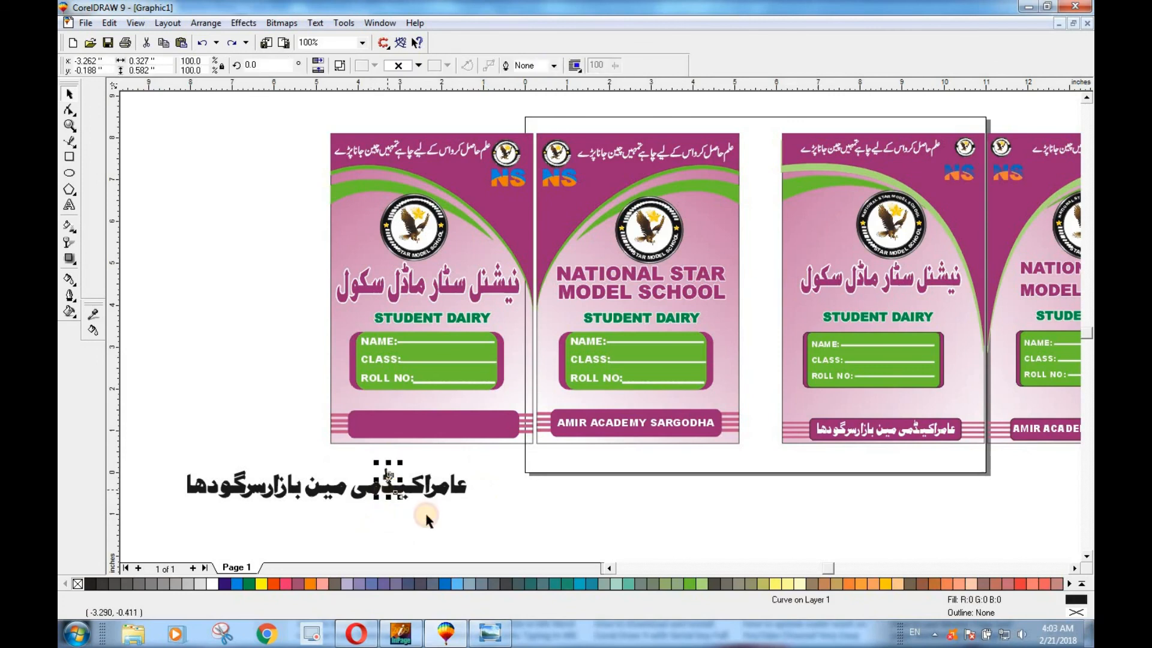
pyautogui.moveTo(533, 526); pyautogui.dragTo(193, 444)
pyautogui.hotkey('ctrl', 'g')
# Shrink the grouped Urdu academy line to about 3.55 by 0.39 inches, fill it white and centre it in the left cover's purple bar
pyautogui.moveTo(542, 466); pyautogui.dragTo(495, 467)
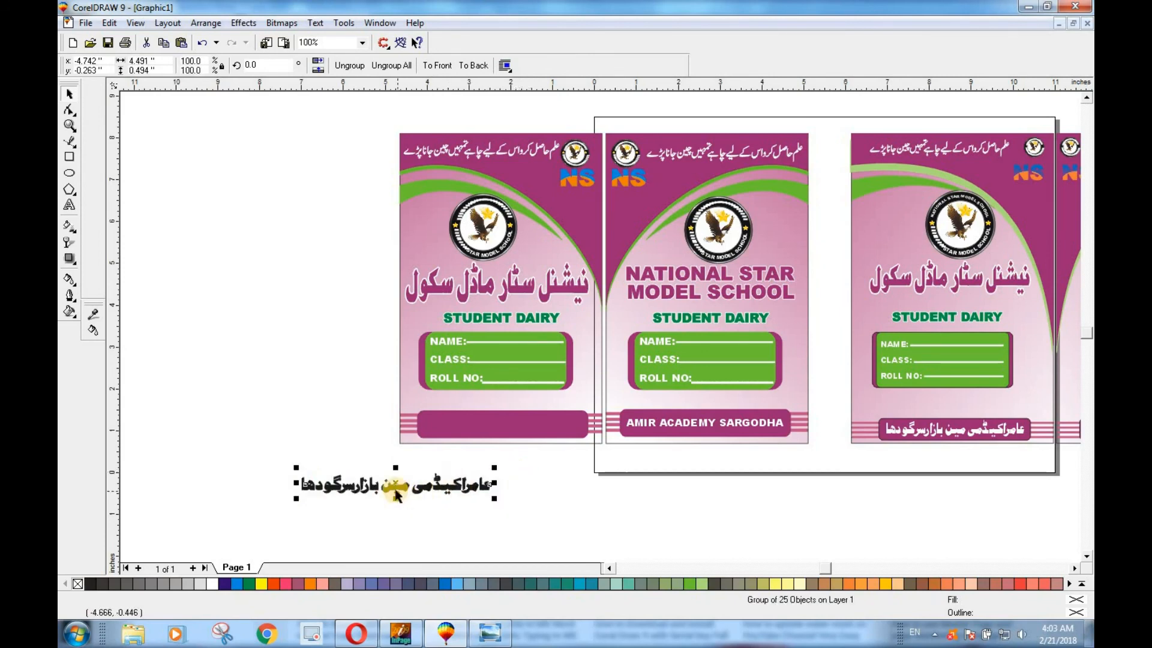
pyautogui.moveTo(397, 482); pyautogui.dragTo(500, 420)
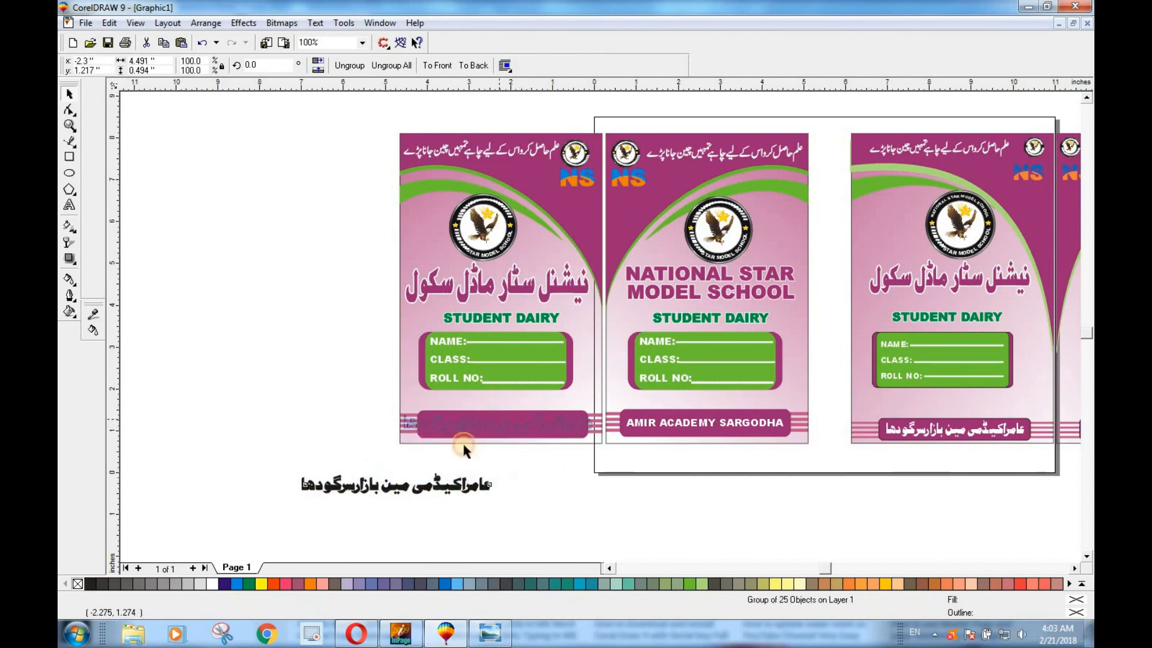
pyautogui.click(213, 584)
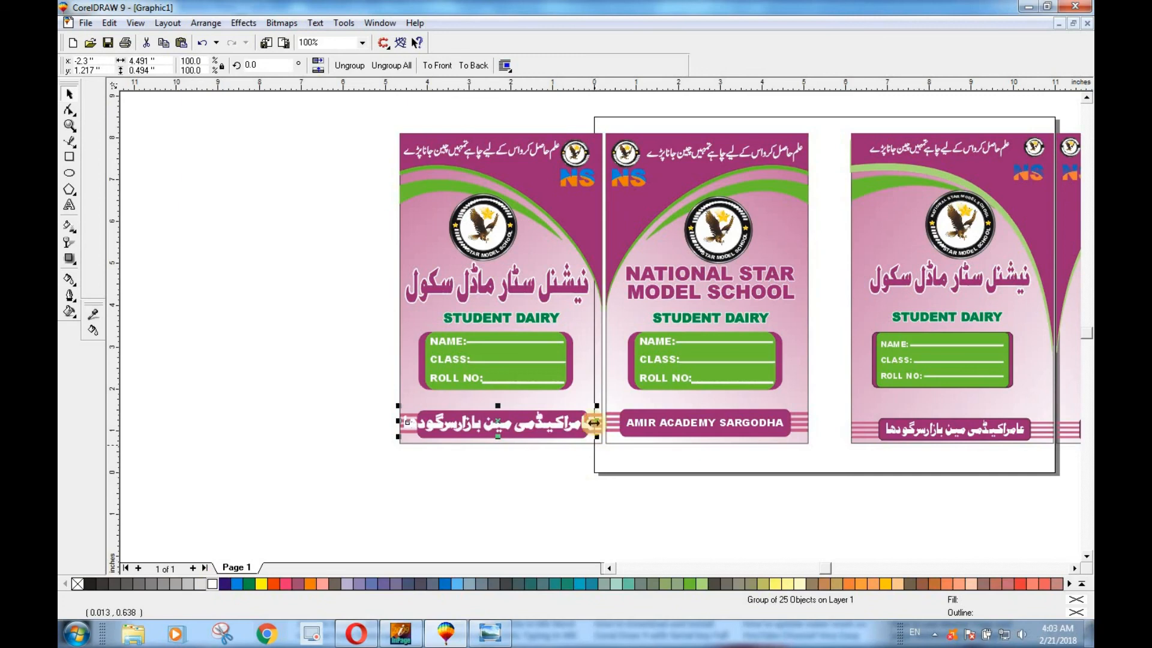
pyautogui.moveTo(599, 406); pyautogui.dragTo(577, 408)
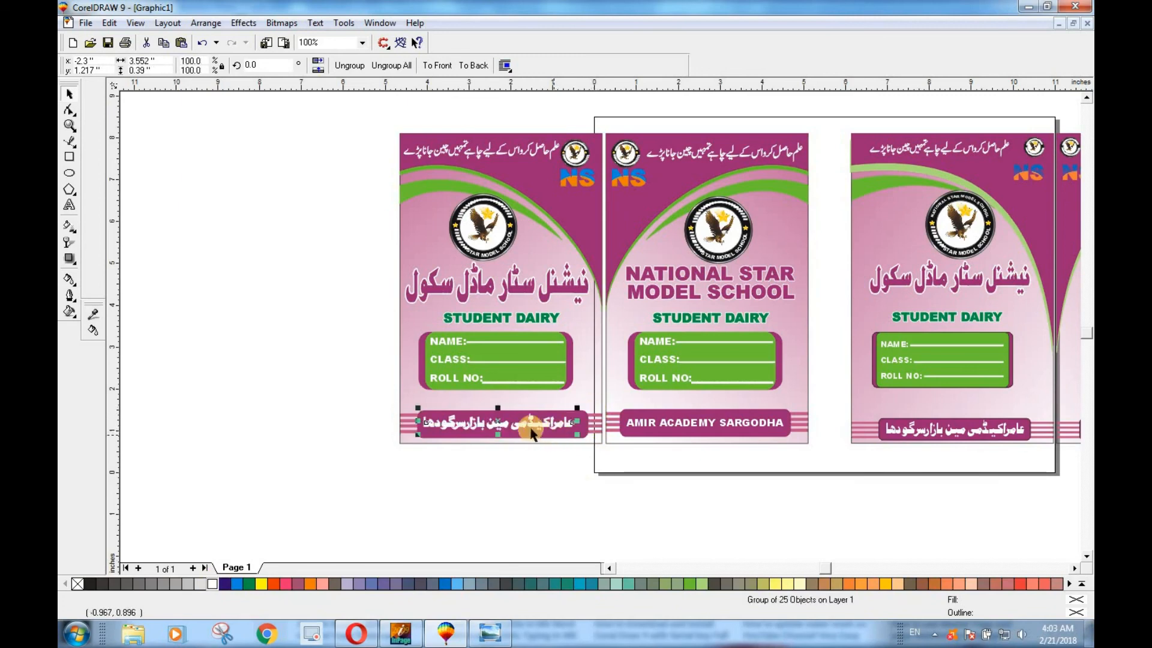
pyautogui.moveTo(500, 422); pyautogui.dragTo(503, 424)
pyautogui.click(538, 493)
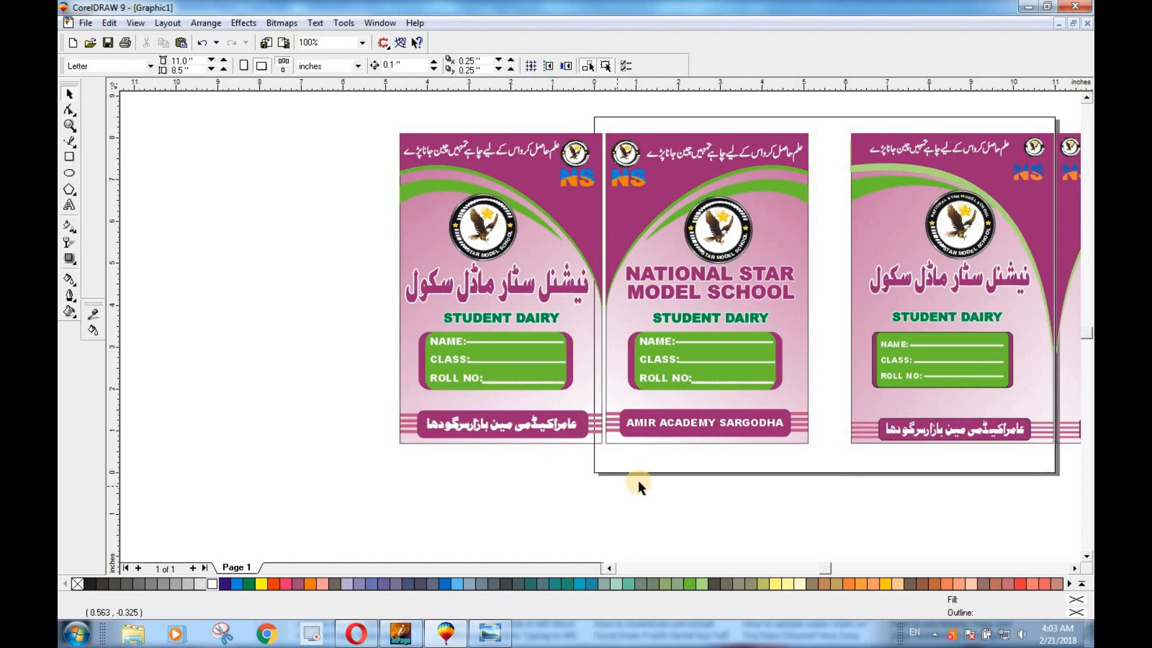
# Select all objects of the two recreated covers and enlarge them together to about 9.95 by 7.56 inches
pyautogui.click(1072, 571)
pyautogui.click(1074, 570)
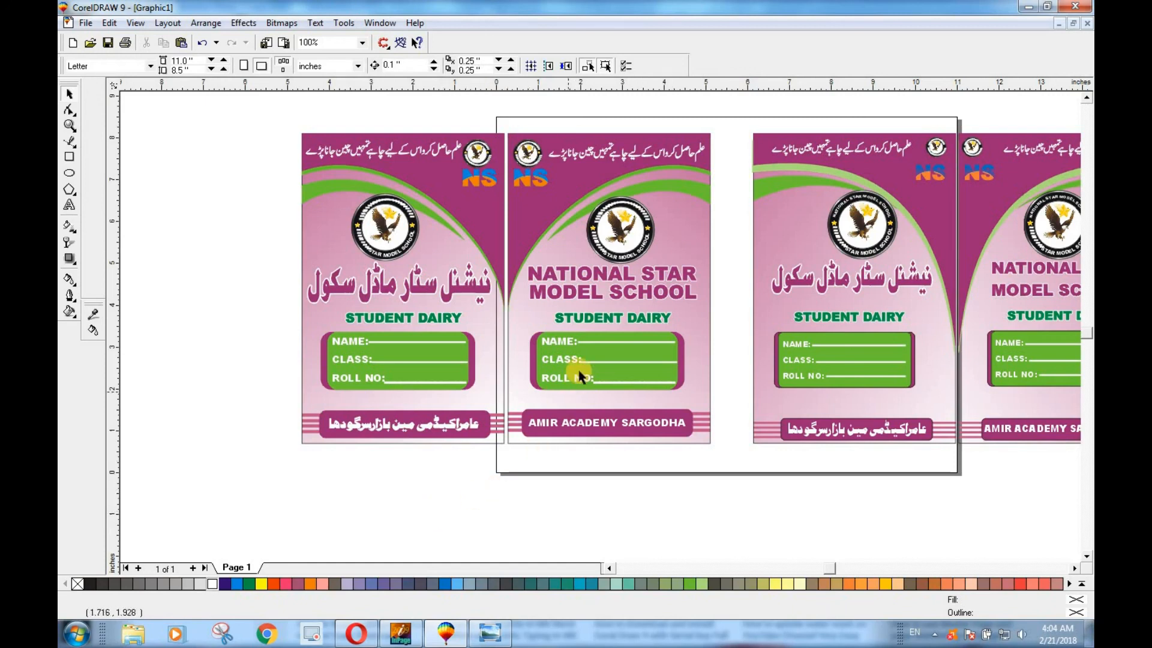
pyautogui.moveTo(273, 106); pyautogui.dragTo(738, 486)
pyautogui.moveTo(713, 126)
pyautogui.mouseDown()
pyautogui.moveTo(733, 121)
pyautogui.moveTo(723, 126)
pyautogui.mouseUp()
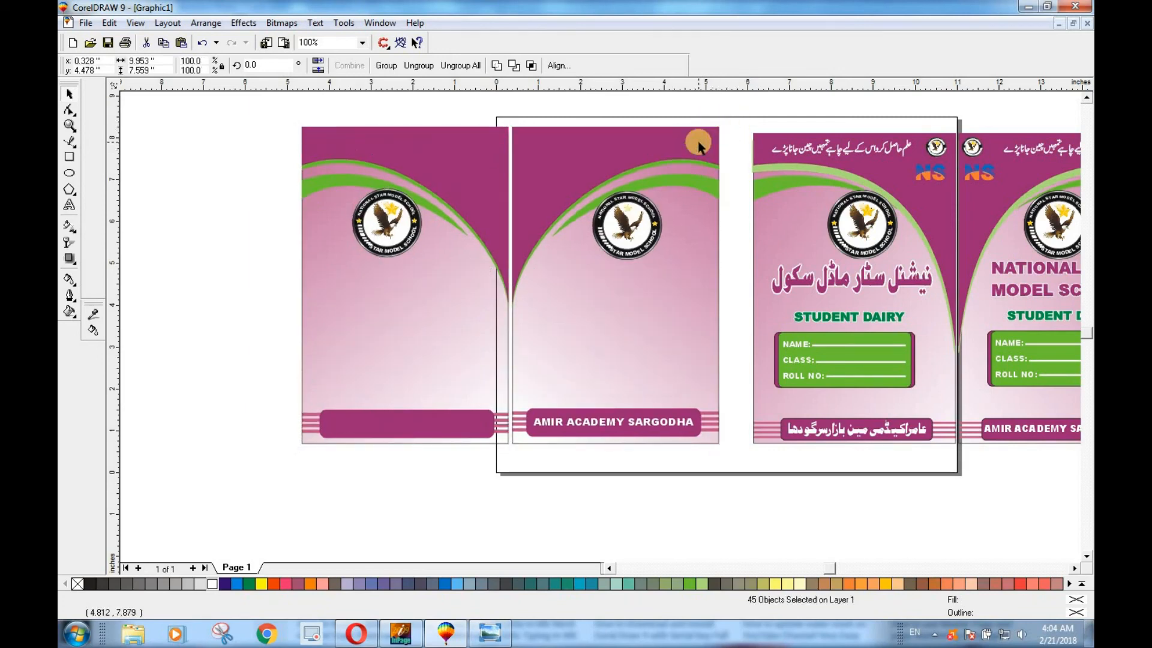
# Show the enlarged two-sided diary cover in full-screen preview
pyautogui.rightClick(723, 124)
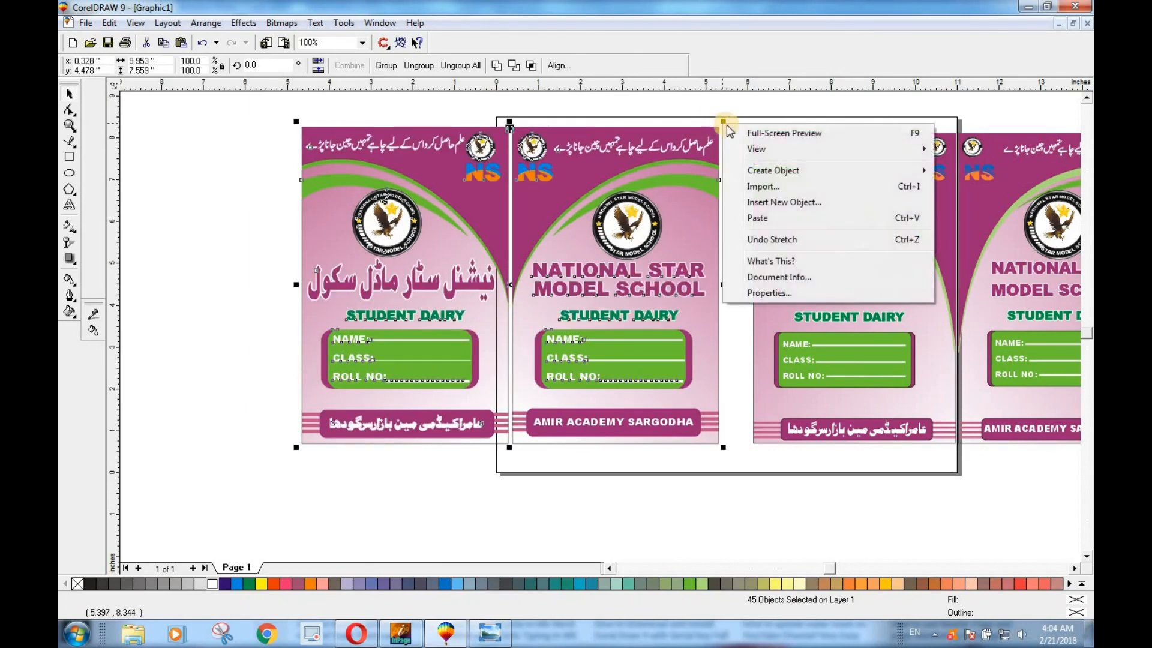
pyautogui.press('Escape')
pyautogui.press('F9')
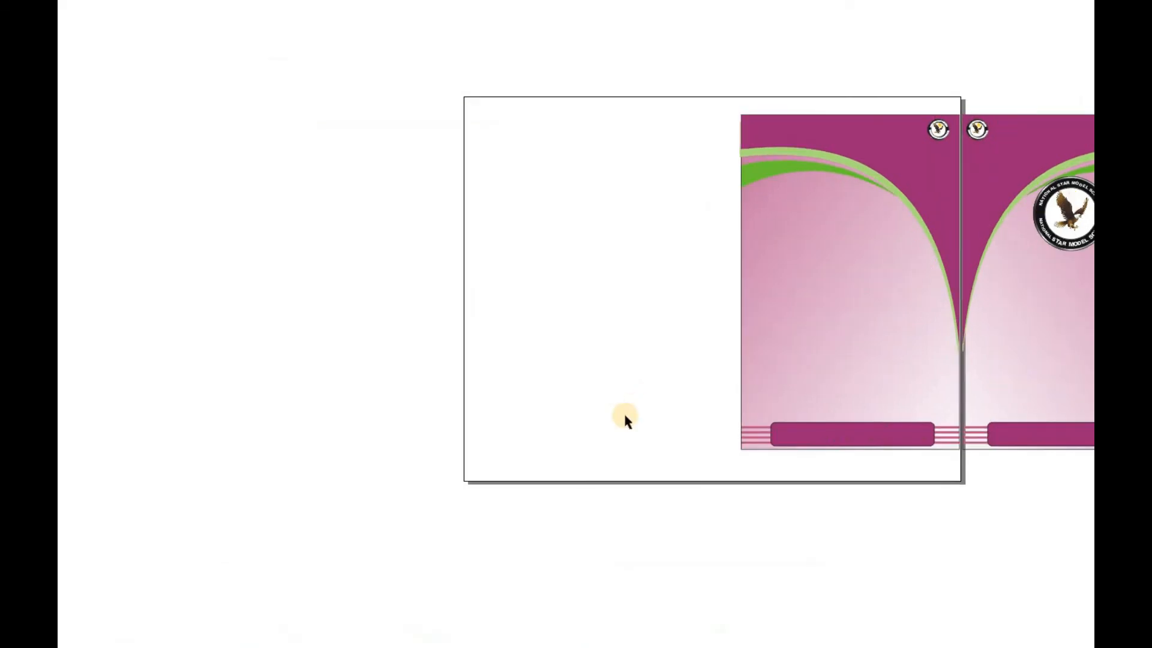